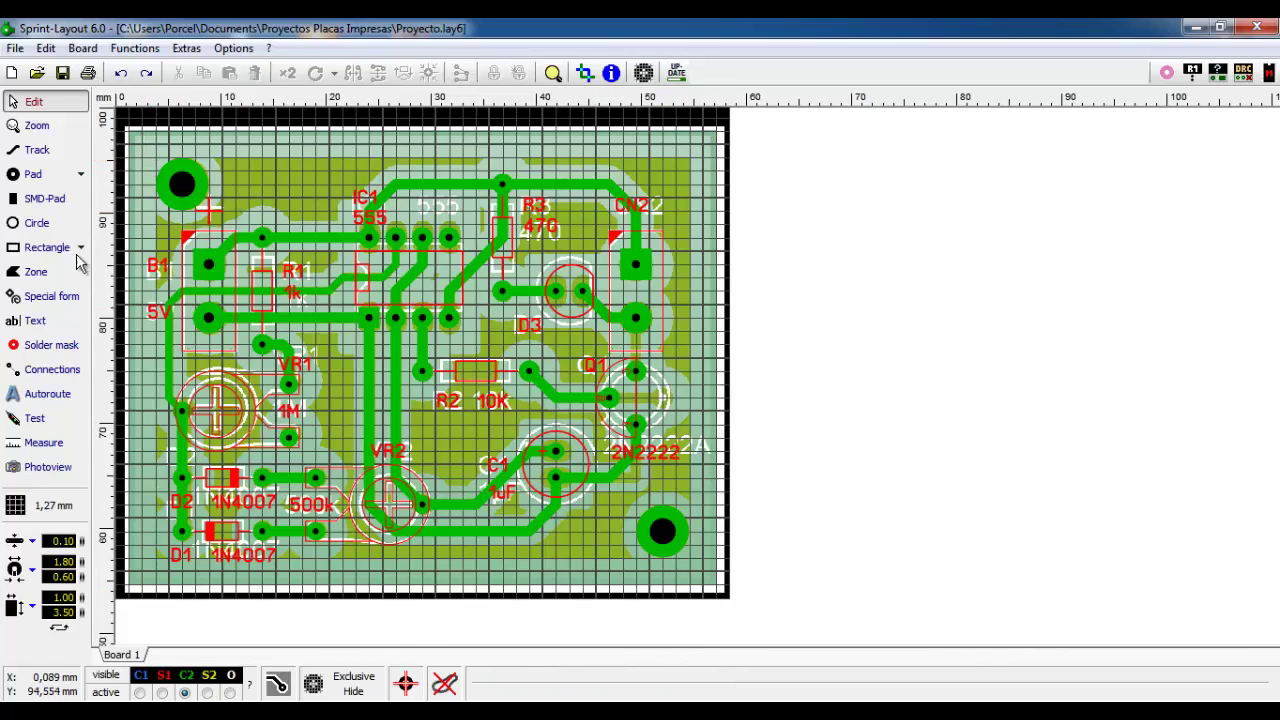
Draw a rectangle on layer C2 along the scanned board's outer edge and set its line width to 0.20 mm.
{"action": "left_click", "coordinate": [47, 247]}
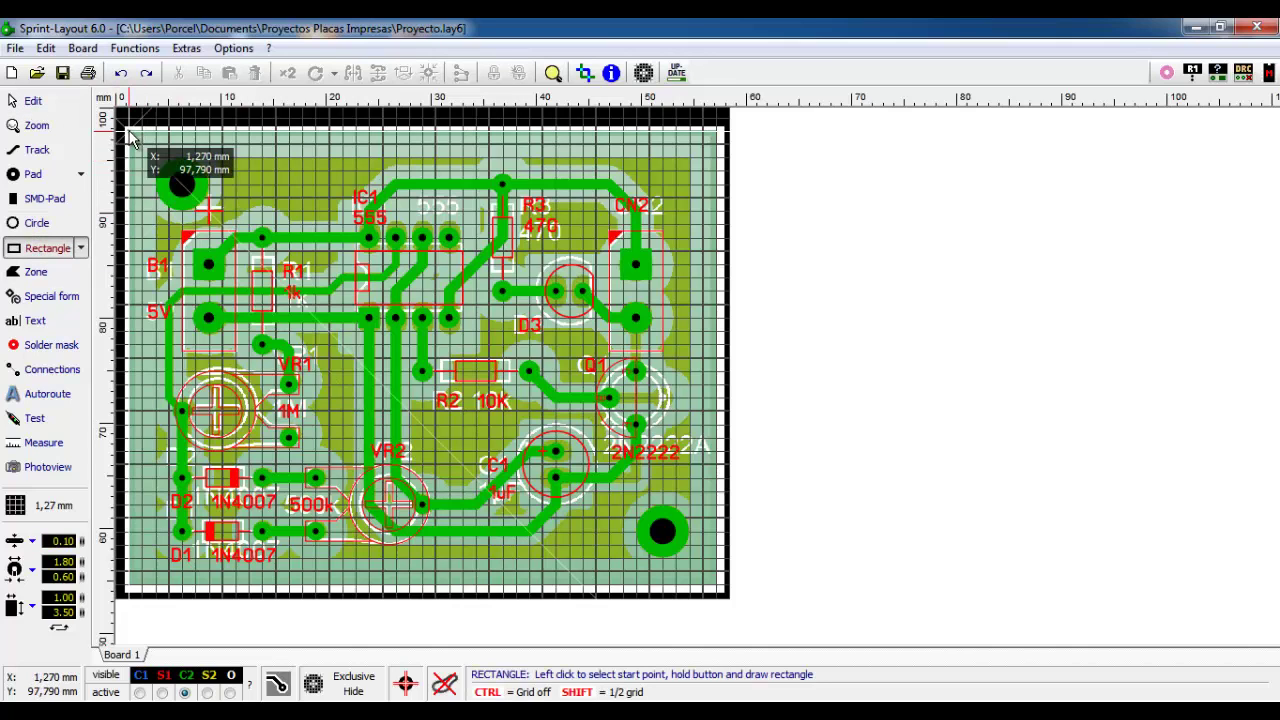
{"action": "left_click_drag", "start_coordinate": [130, 140], "coordinate": [721, 592]}
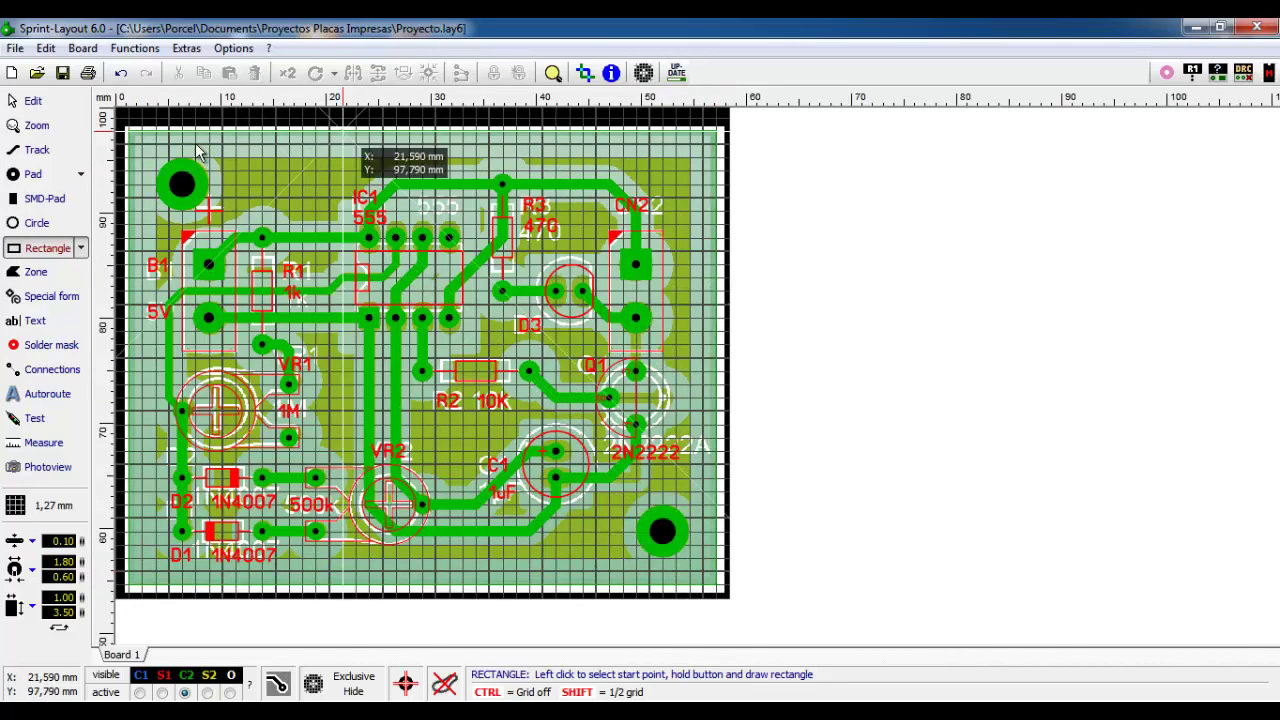
{"action": "left_click", "coordinate": [42, 102]}
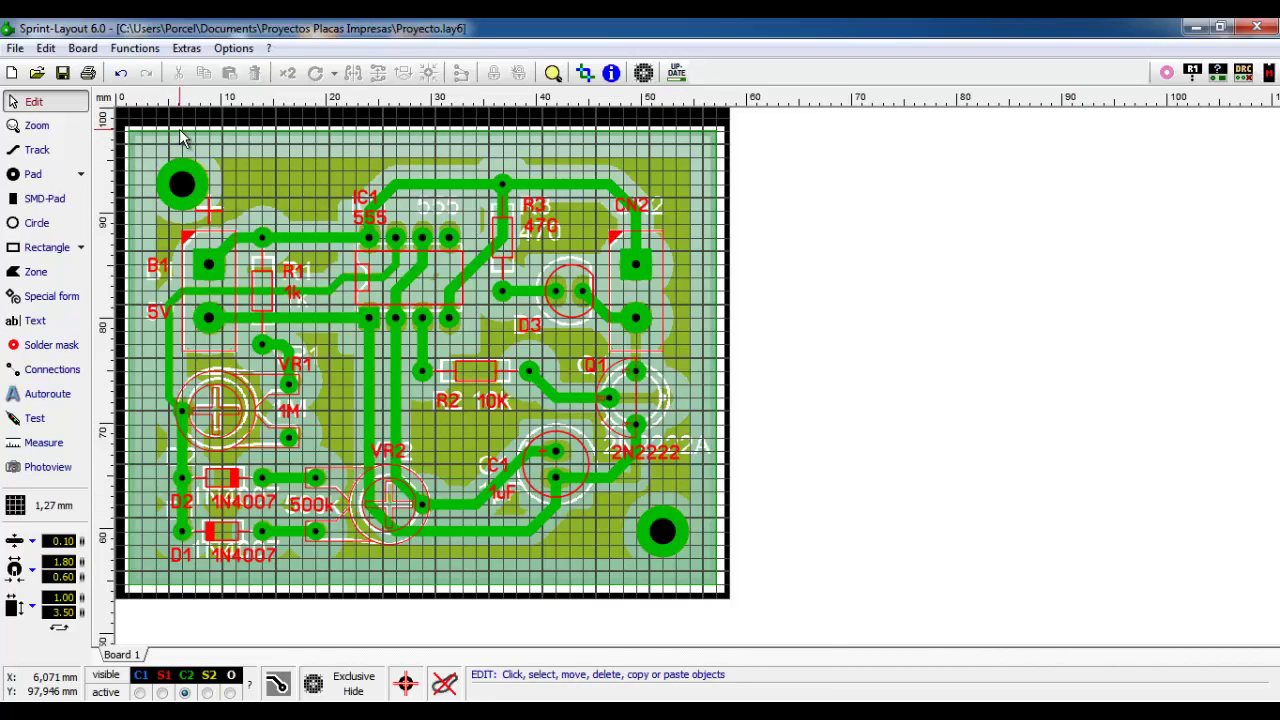
{"action": "left_click", "coordinate": [179, 130]}
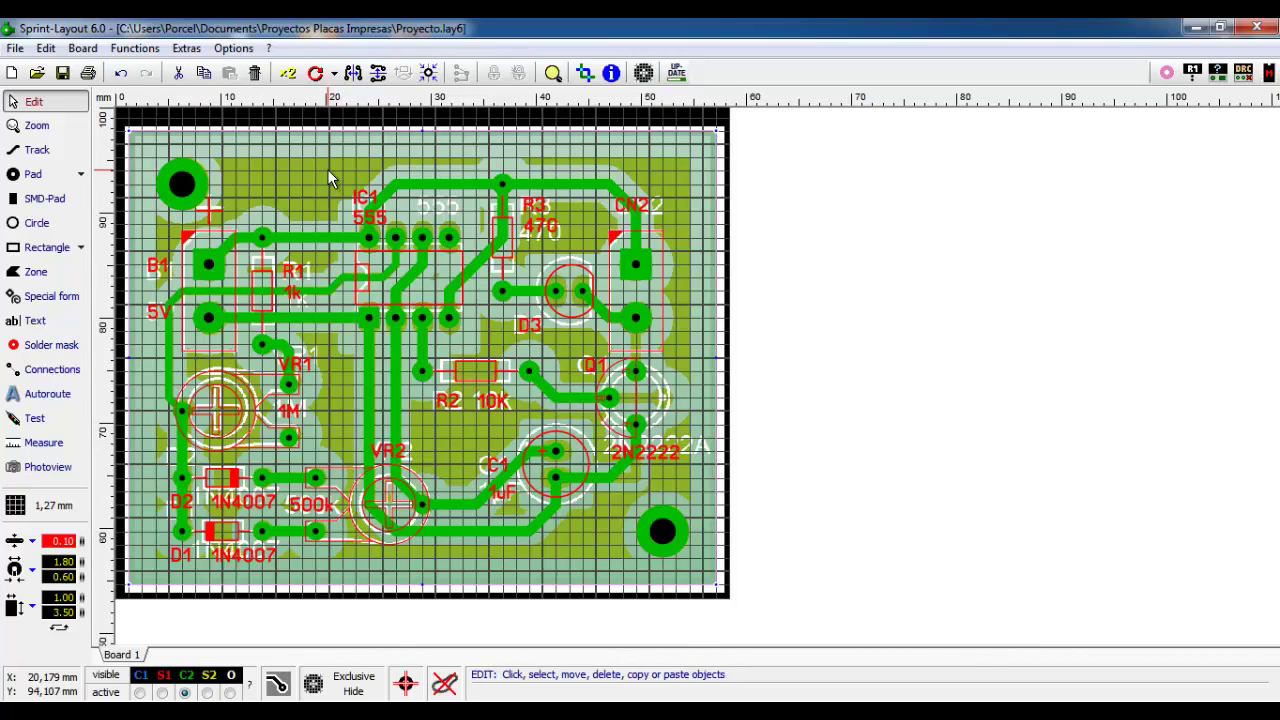
{"action": "left_click", "coordinate": [52, 541]}
{"action": "type", "text": "0"}
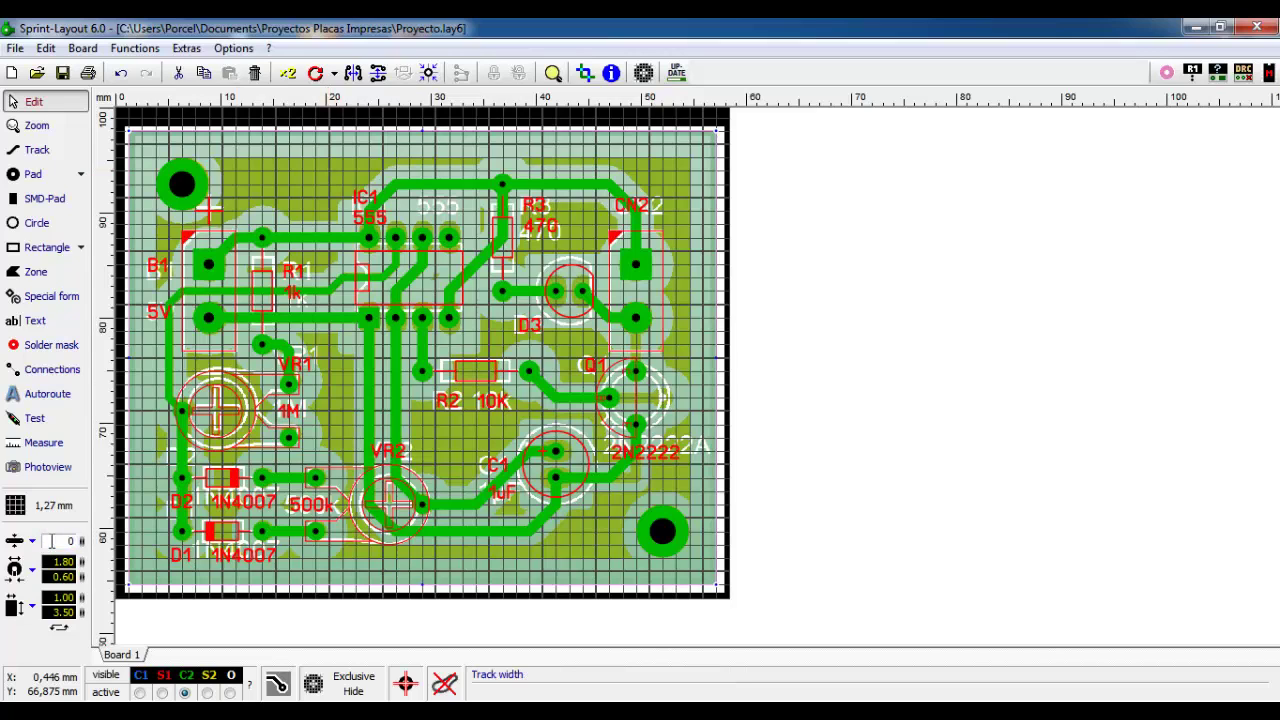
{"action": "type", "text": ".2"}
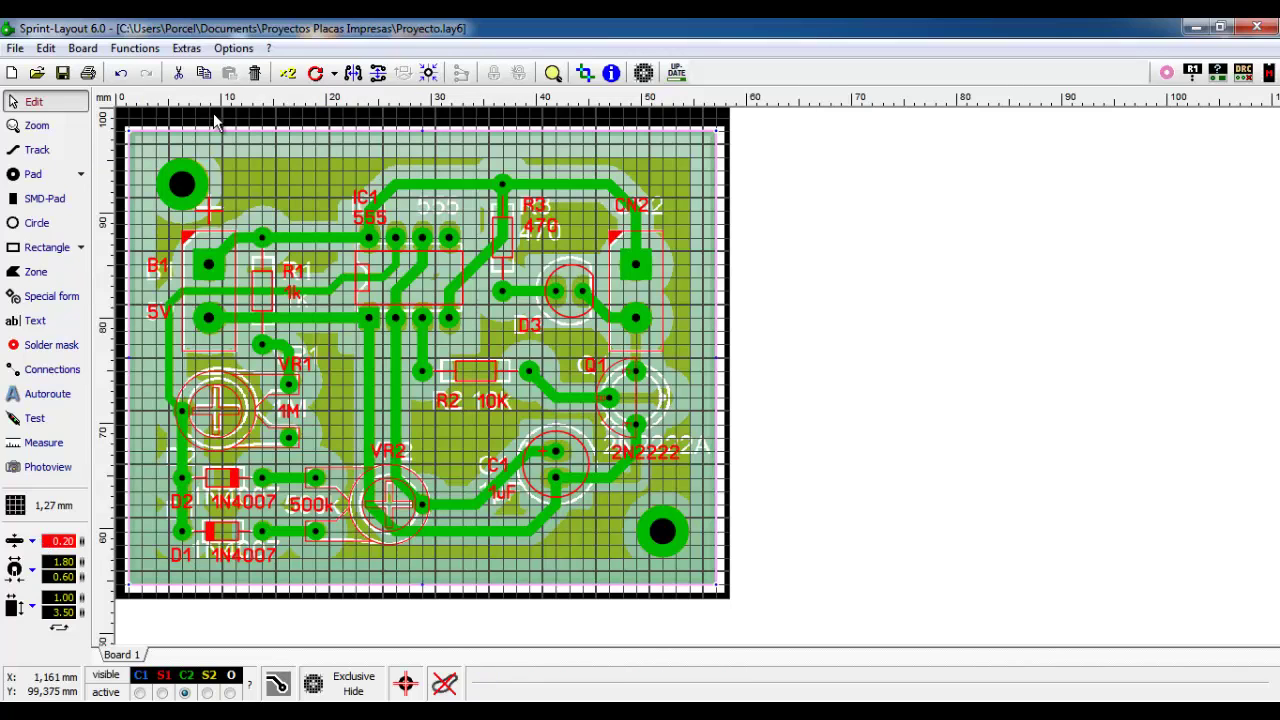
{"action": "left_click", "coordinate": [223, 116]}
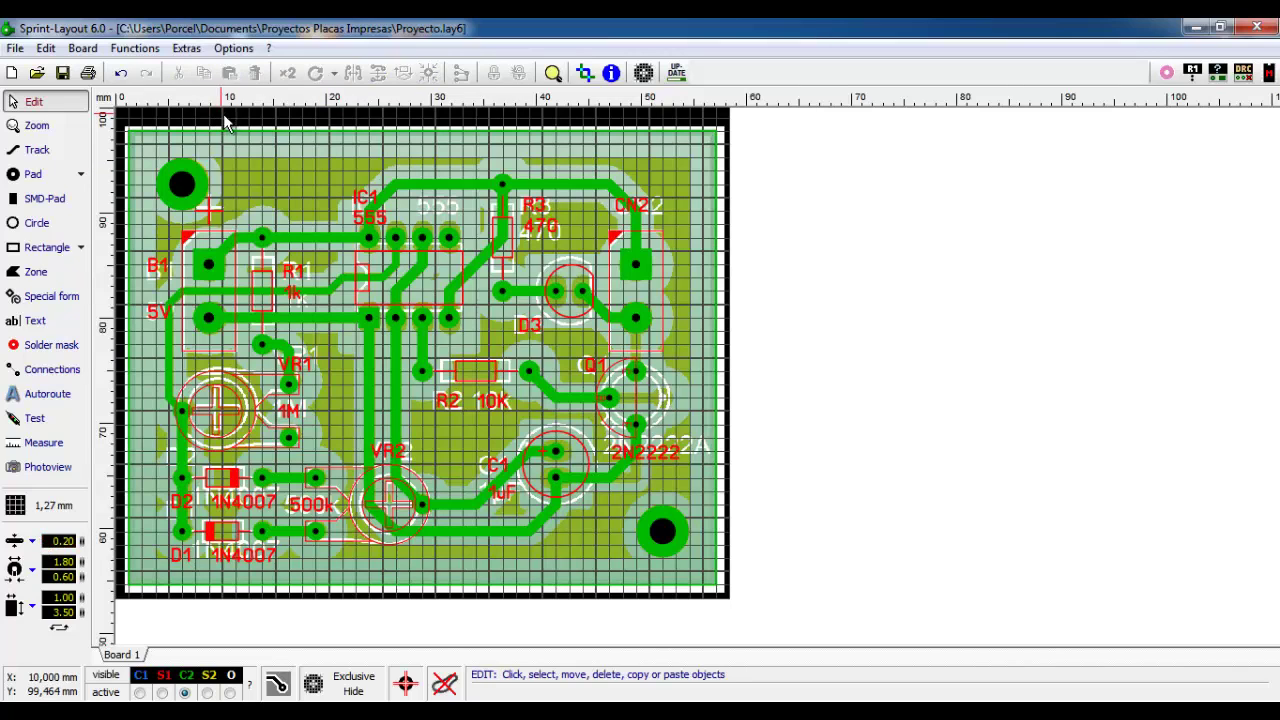
Hide and restore the scanned copy to compare the traced layout with the background image.
{"action": "left_click", "coordinate": [353, 691]}
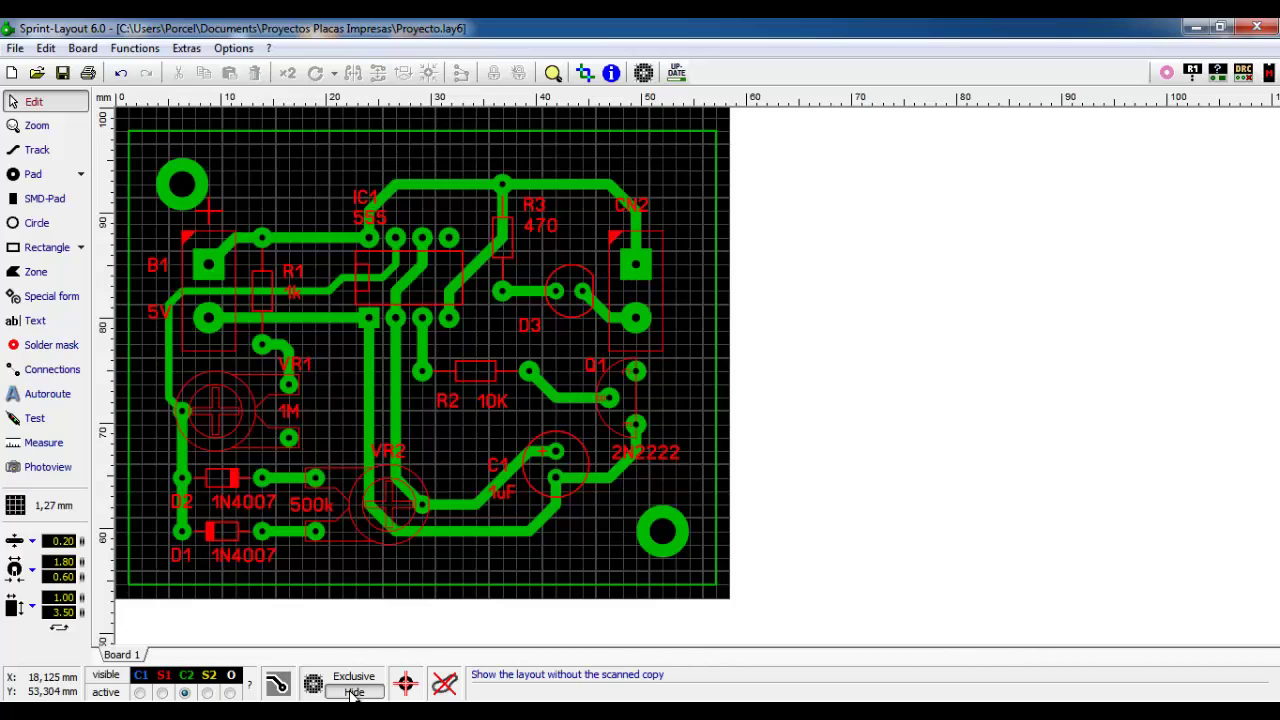
{"action": "left_click", "coordinate": [353, 691]}
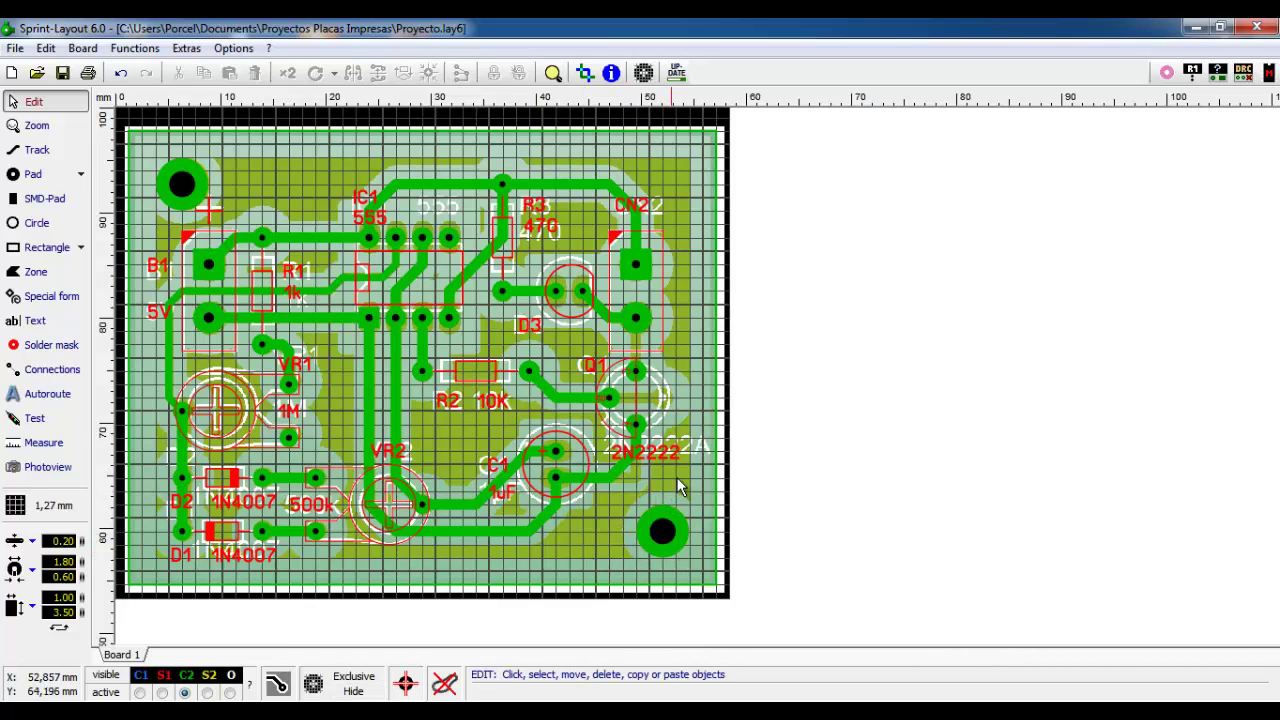
{"action": "scroll", "coordinate": [662, 294], "scroll_direction": "up", "scroll_amount": 2}
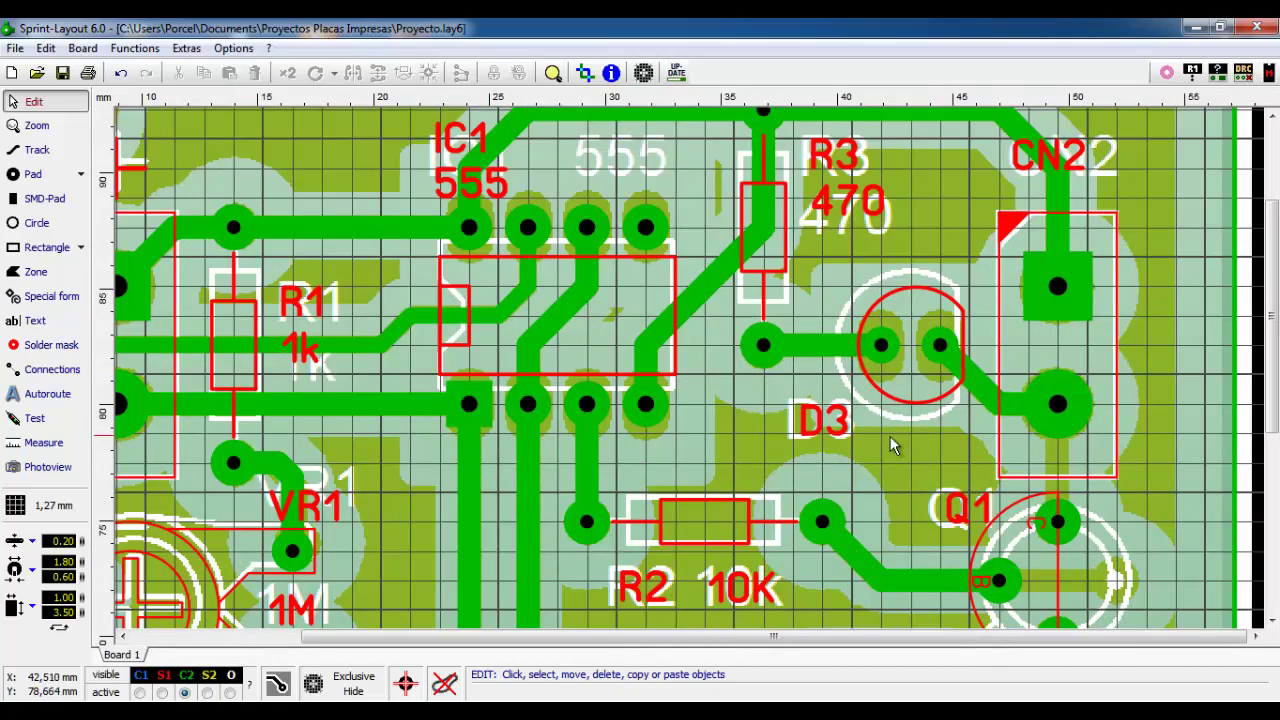
{"action": "scroll", "coordinate": [890, 438], "scroll_direction": "down", "scroll_amount": 3}
{"action": "scroll", "coordinate": [275, 206], "scroll_direction": "up", "scroll_amount": 2}
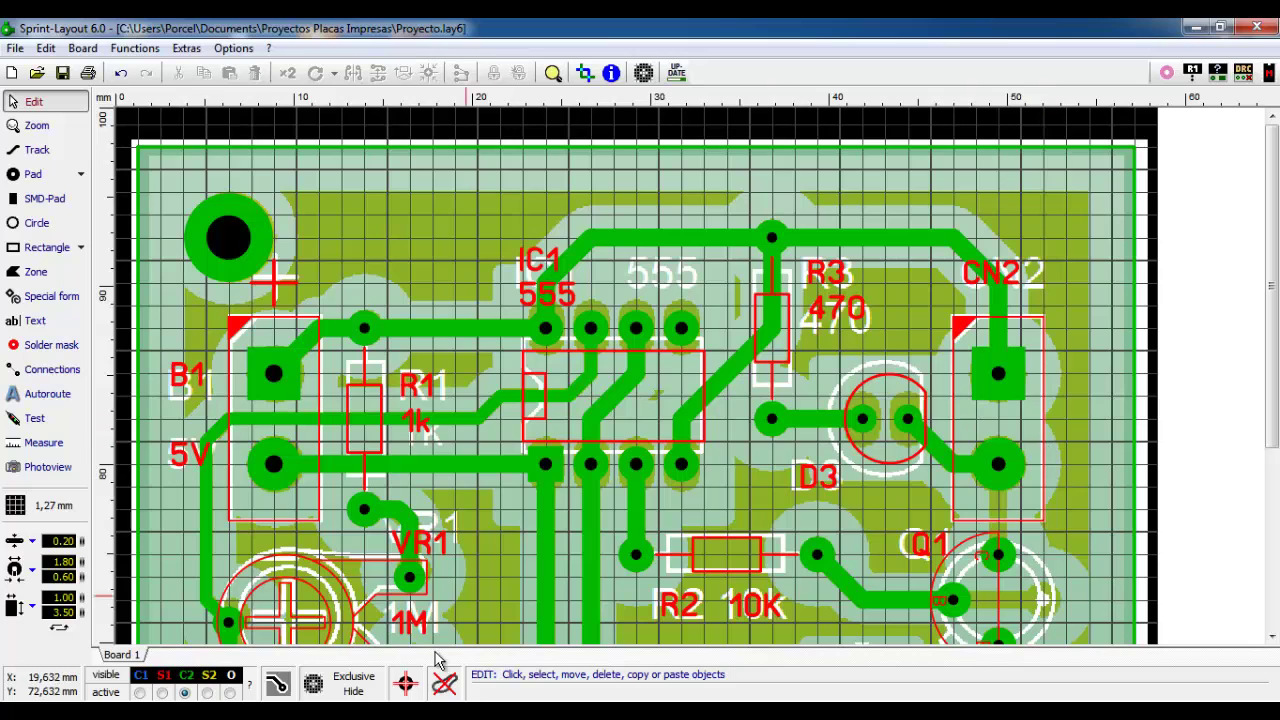
{"action": "left_click", "coordinate": [354, 692]}
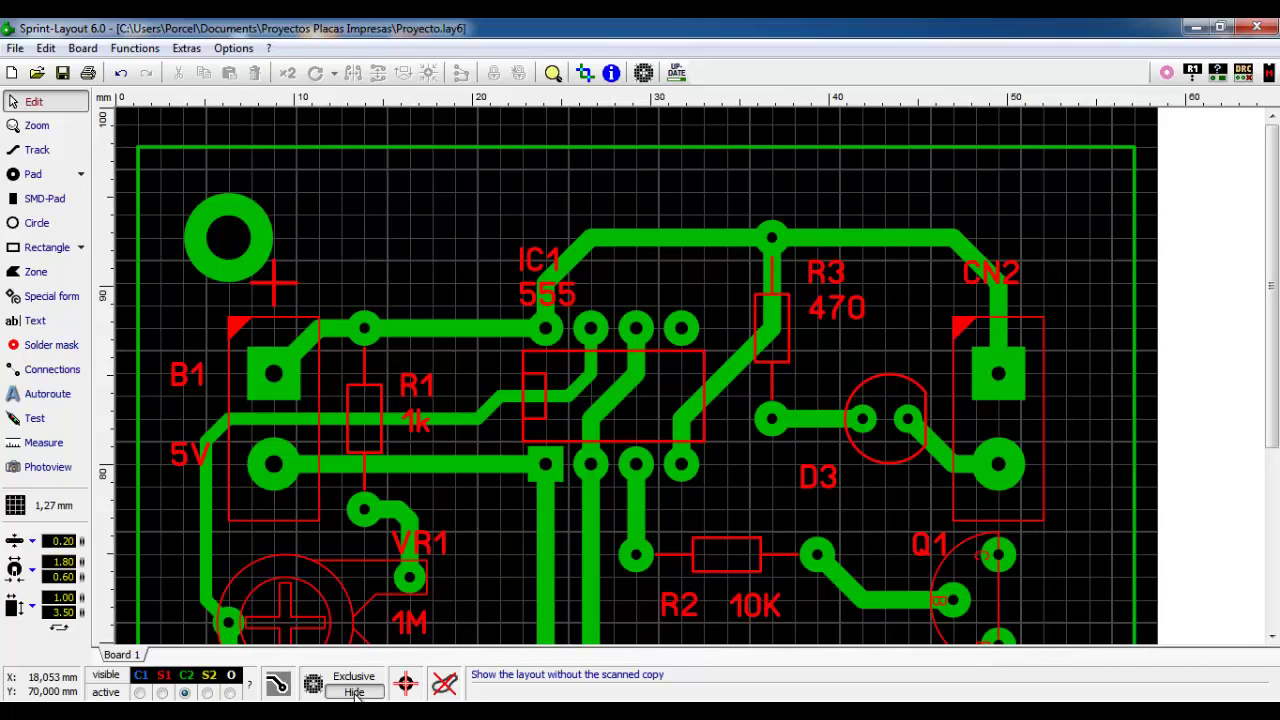
{"action": "left_click", "coordinate": [355, 692]}
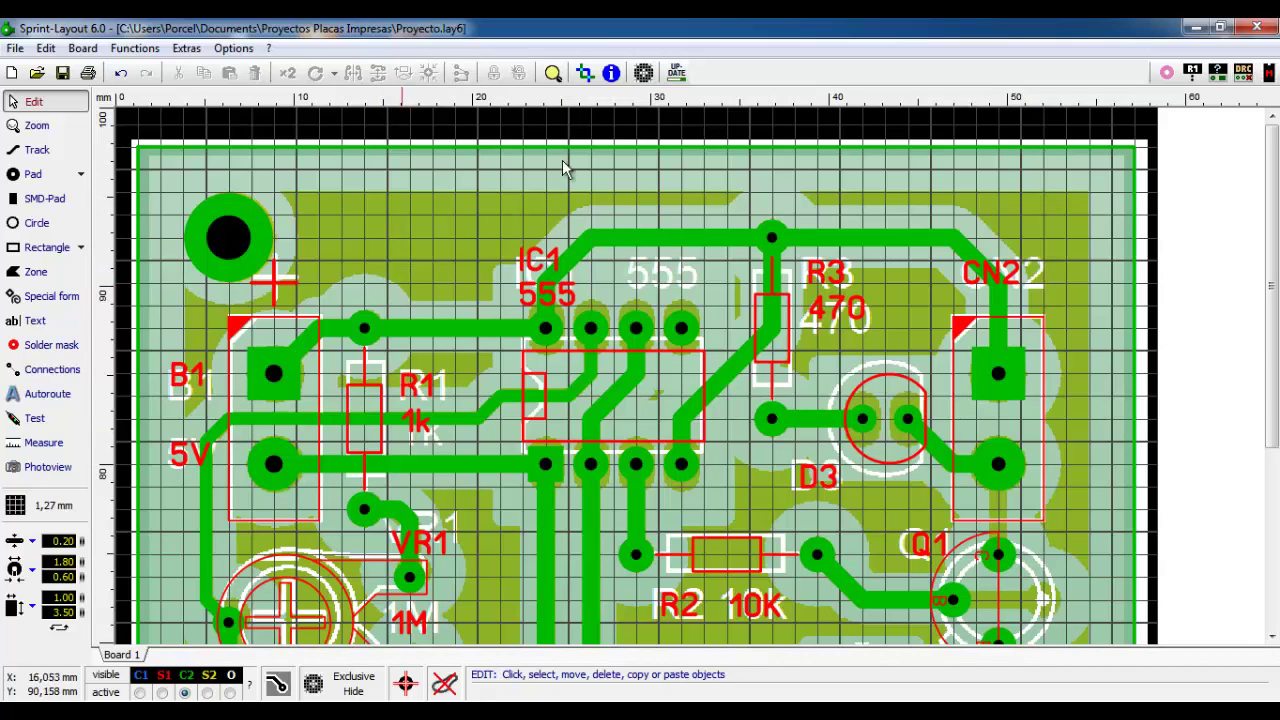
Delete the scanned background bitmap of board side 2 (Bottom).
{"action": "left_click", "coordinate": [645, 74]}
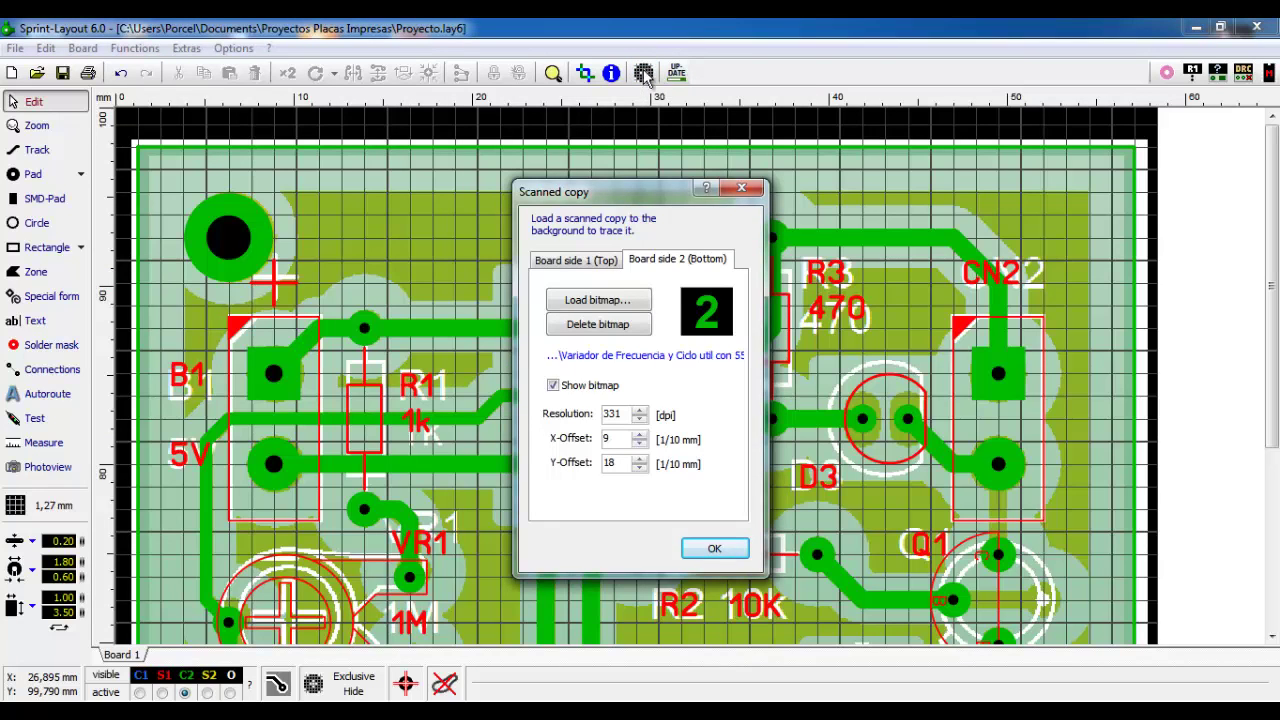
{"action": "left_click", "coordinate": [745, 189]}
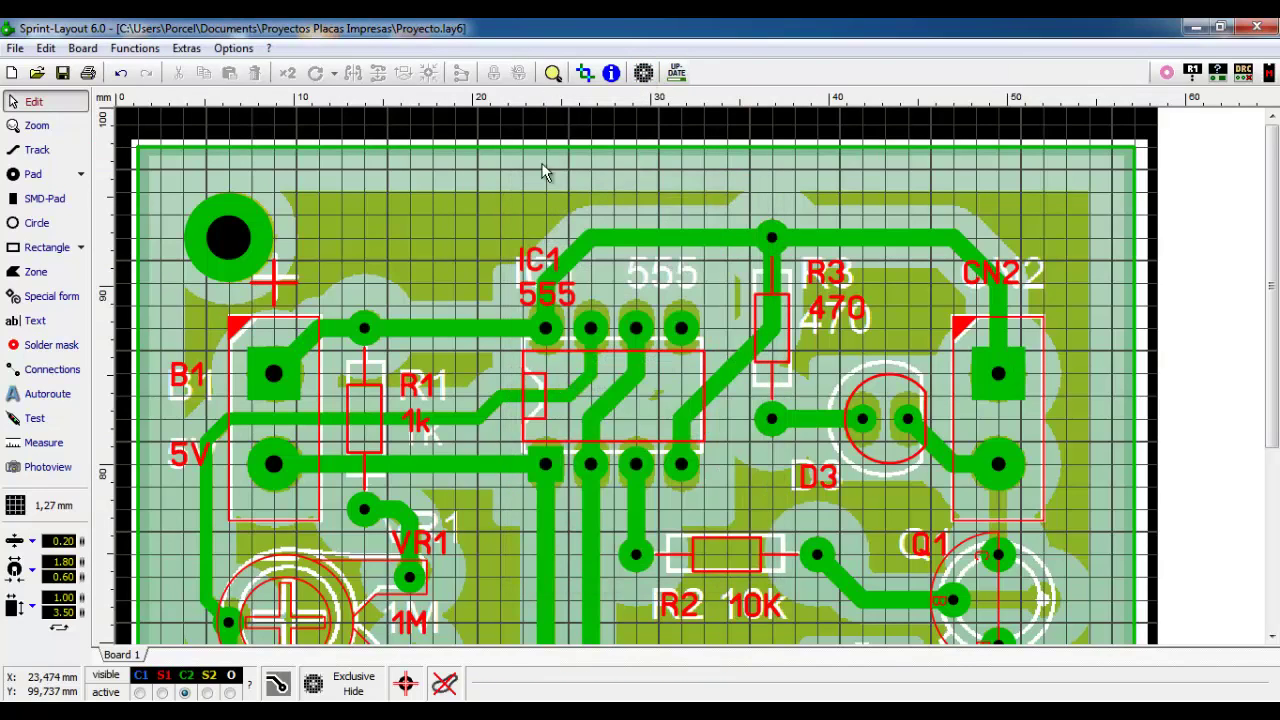
{"action": "left_click", "coordinate": [314, 686]}
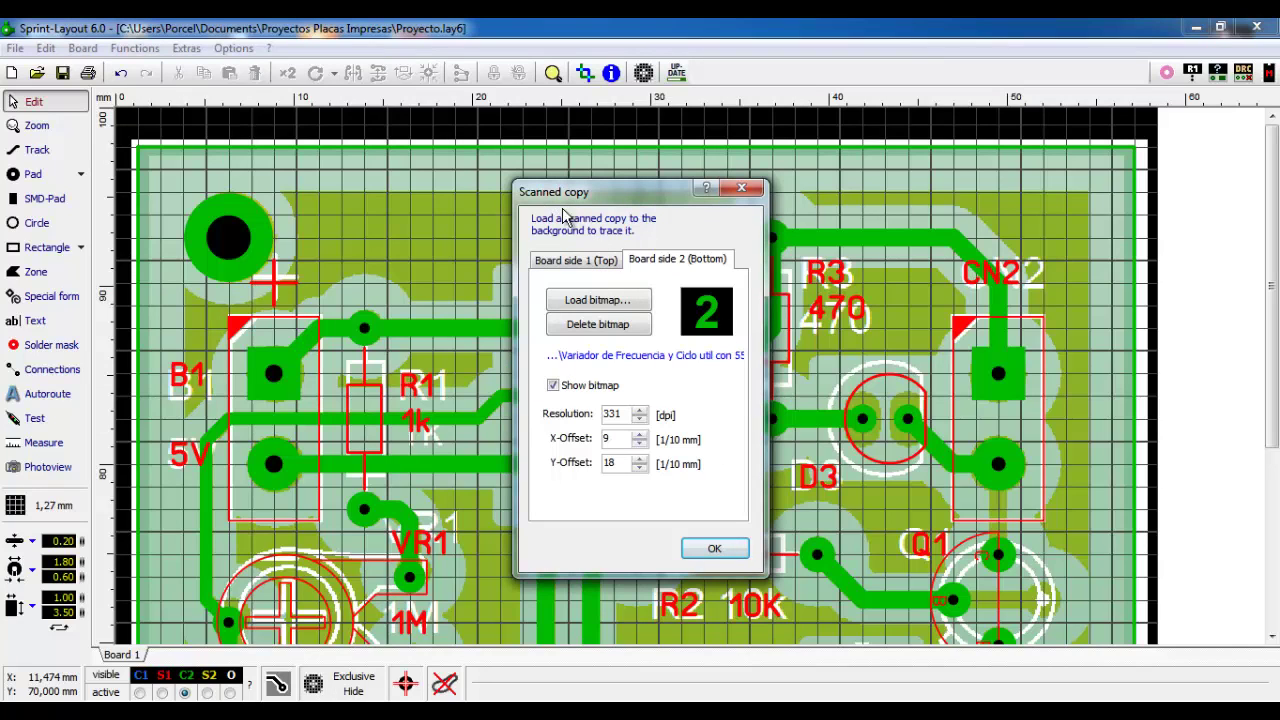
{"action": "left_click", "coordinate": [621, 326]}
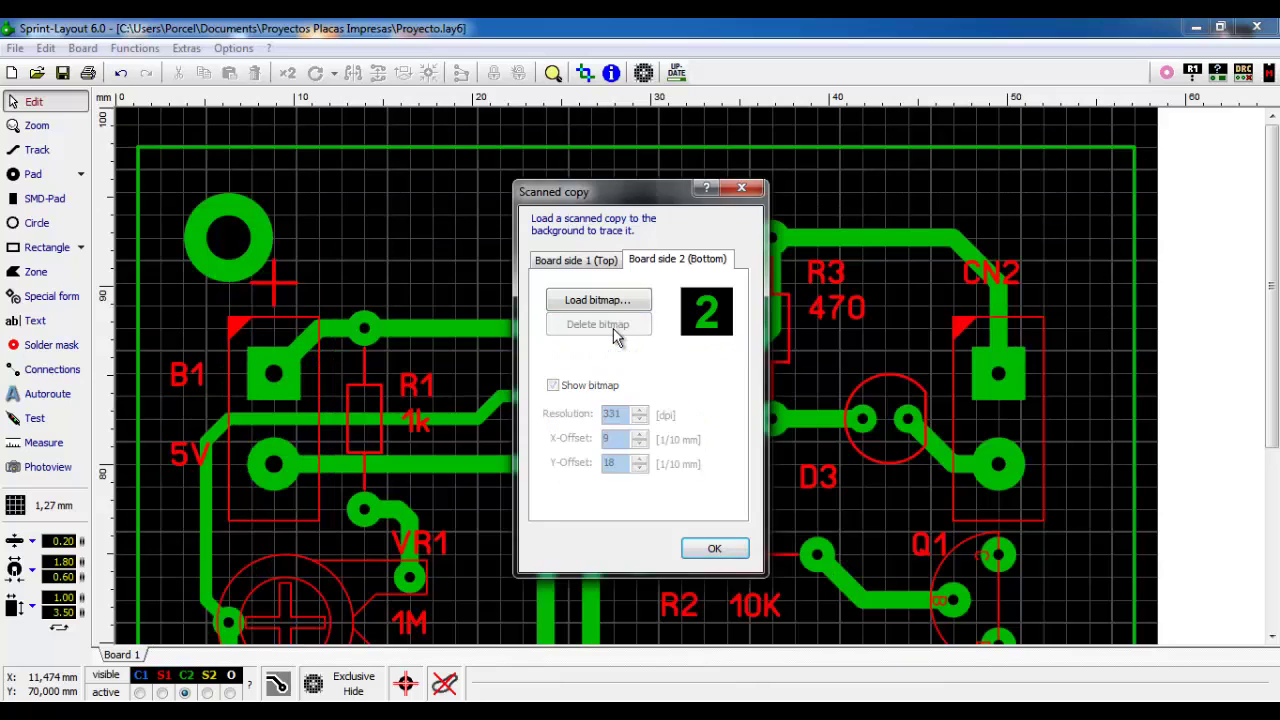
{"action": "left_click", "coordinate": [718, 548]}
Turn on the automatic ground plane for the board's bottom copper layer.
{"action": "scroll", "coordinate": [373, 215], "scroll_direction": "down", "scroll_amount": 1}
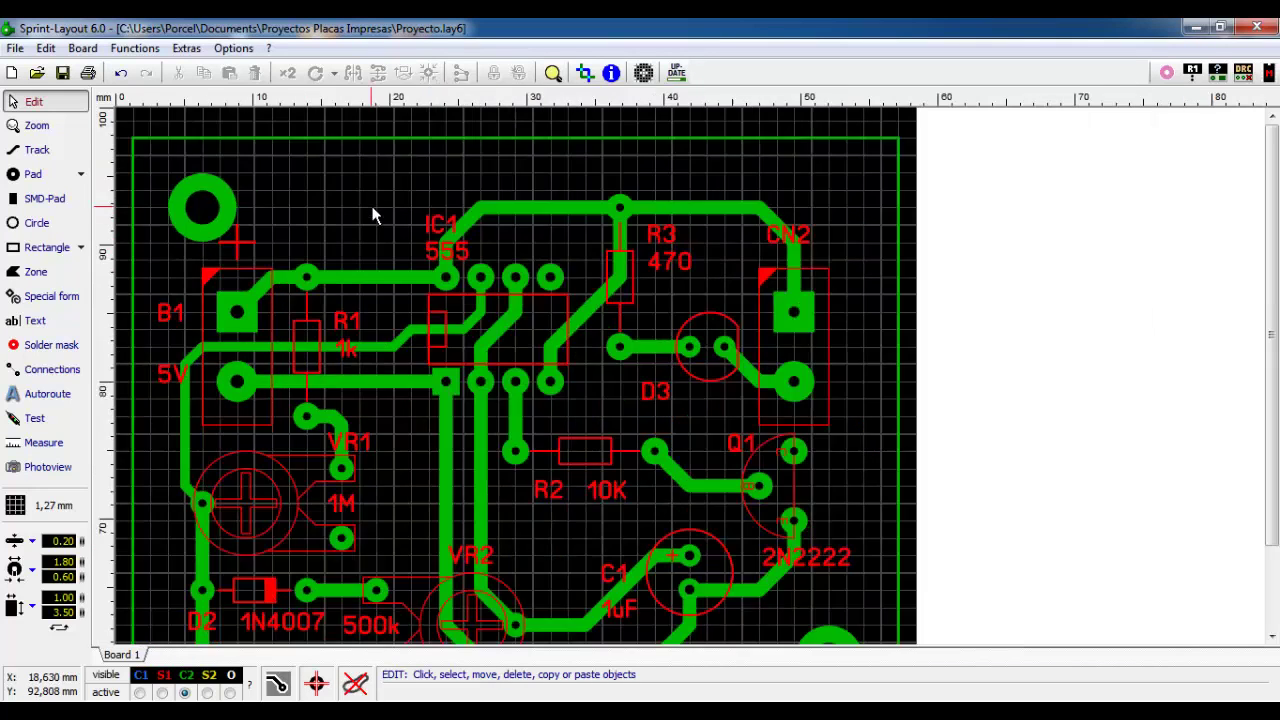
{"action": "scroll", "coordinate": [272, 178], "scroll_direction": "down", "scroll_amount": 1}
{"action": "scroll", "coordinate": [272, 178], "scroll_direction": "up", "scroll_amount": 1}
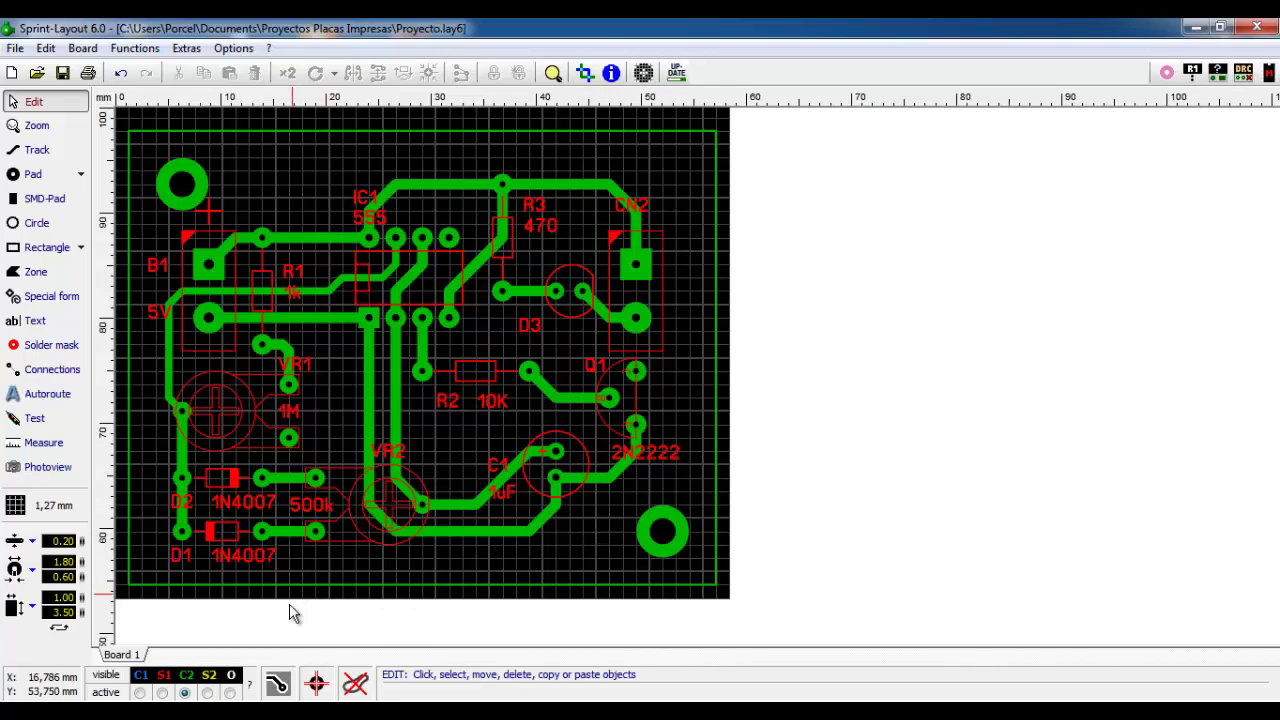
{"action": "left_click", "coordinate": [279, 686]}
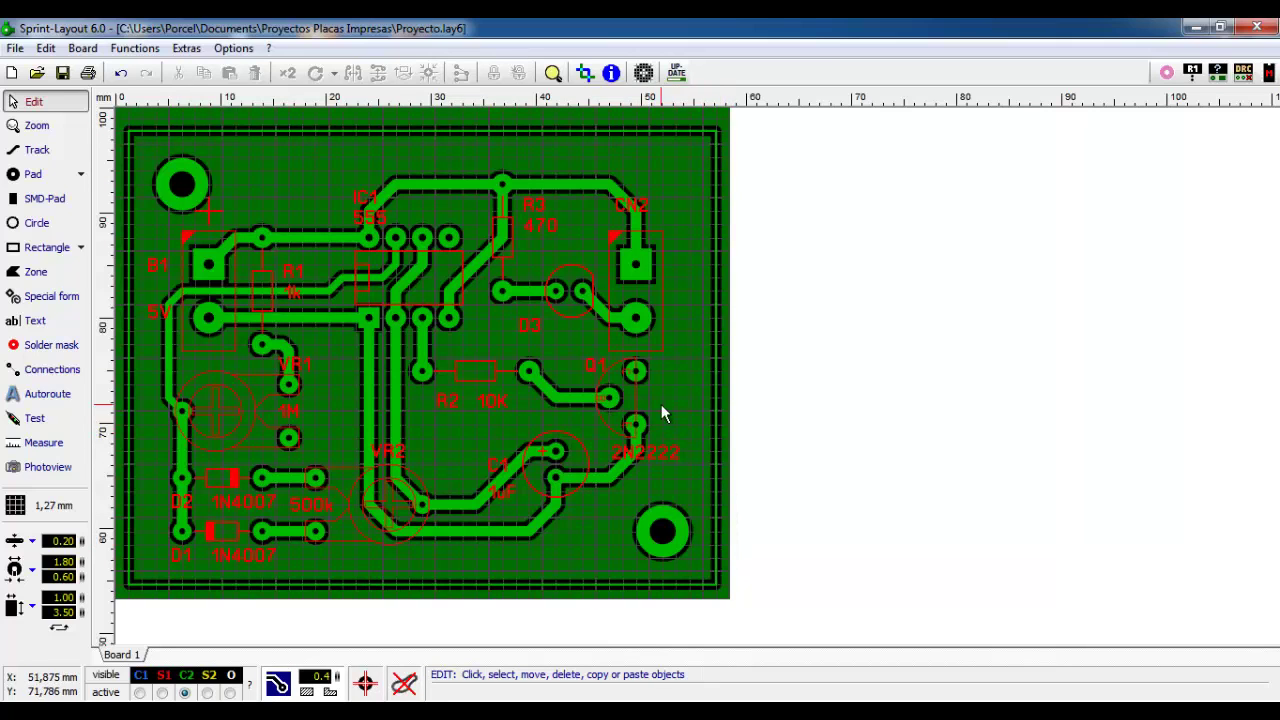
Select all elements on the board and set their distance from the ground plane to 1.0 mm.
{"action": "scroll", "coordinate": [661, 404], "scroll_direction": "up", "scroll_amount": 2}
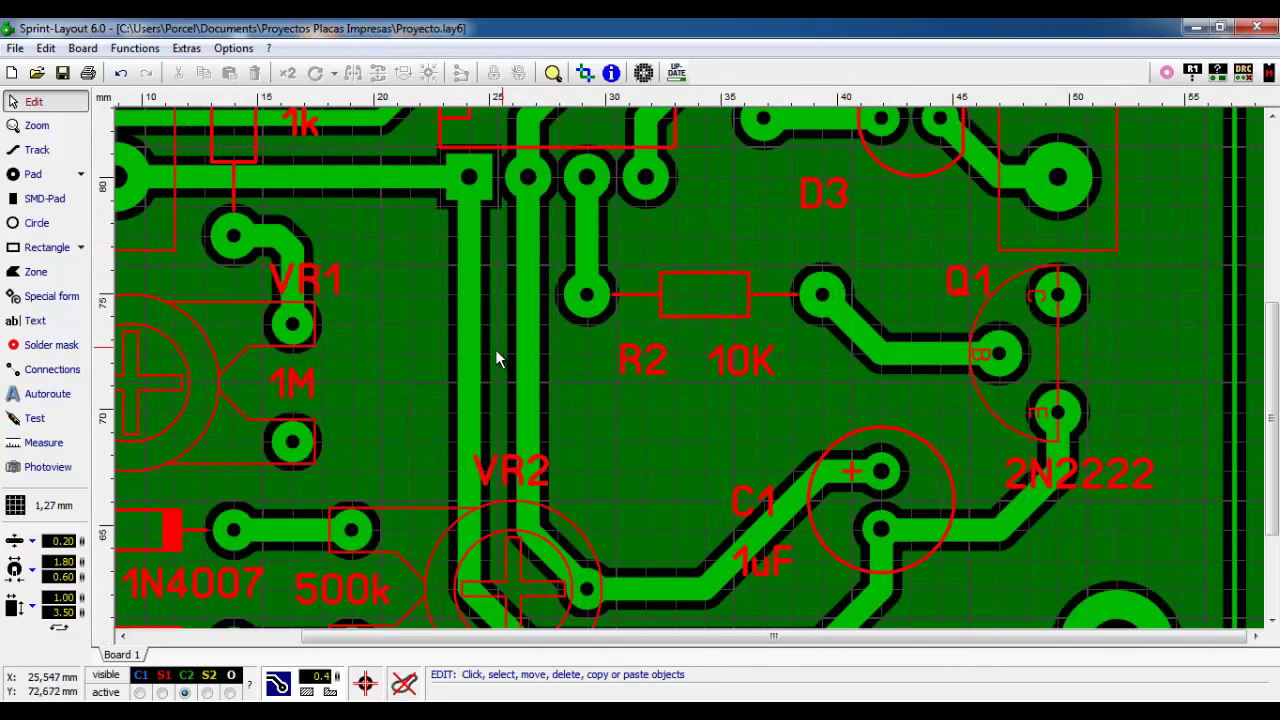
{"action": "scroll", "coordinate": [491, 401], "scroll_direction": "up", "scroll_amount": 1}
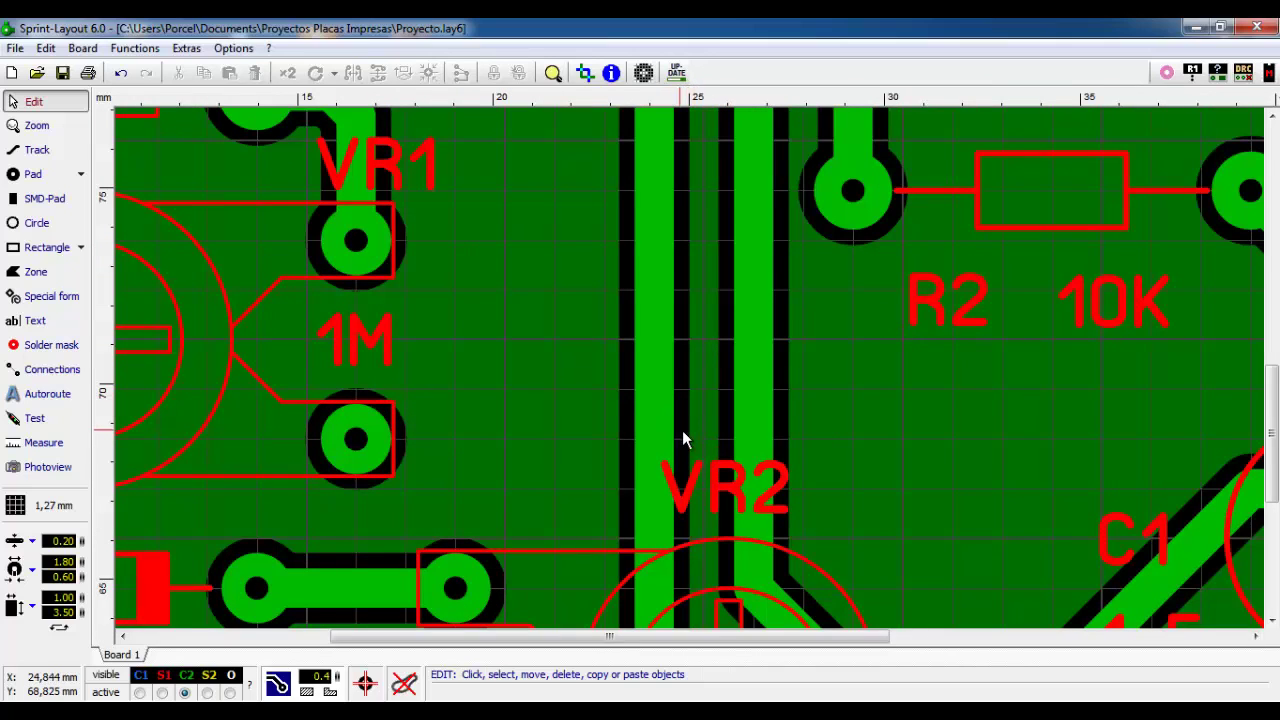
{"action": "scroll", "coordinate": [684, 404], "scroll_direction": "down", "scroll_amount": 2}
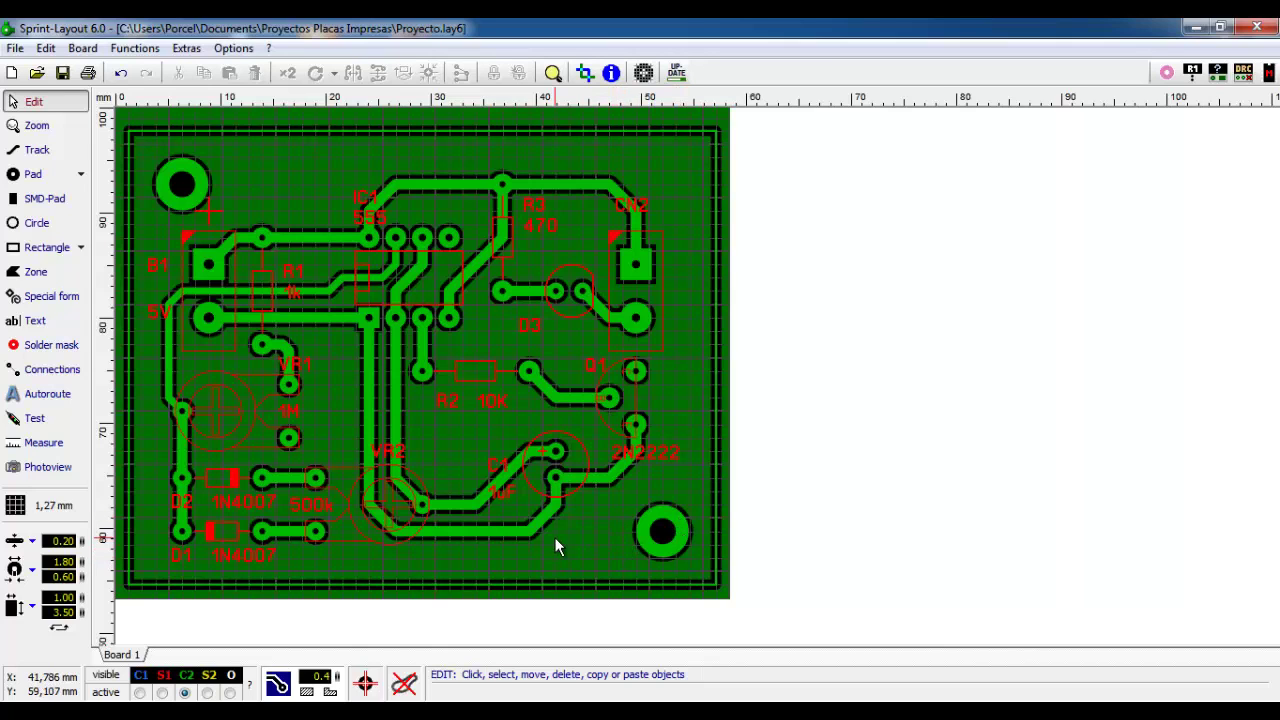
{"action": "scroll", "coordinate": [526, 436], "scroll_direction": "up", "scroll_amount": 1}
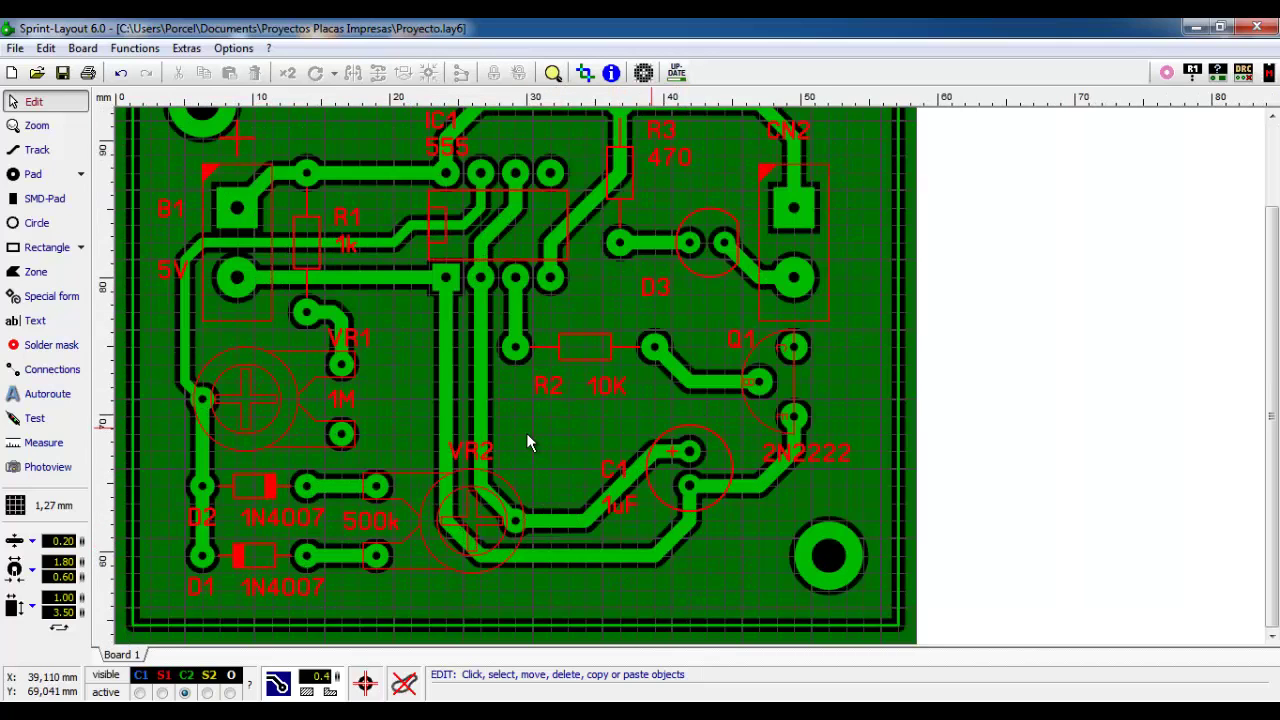
{"action": "scroll", "coordinate": [524, 440], "scroll_direction": "down", "scroll_amount": 1}
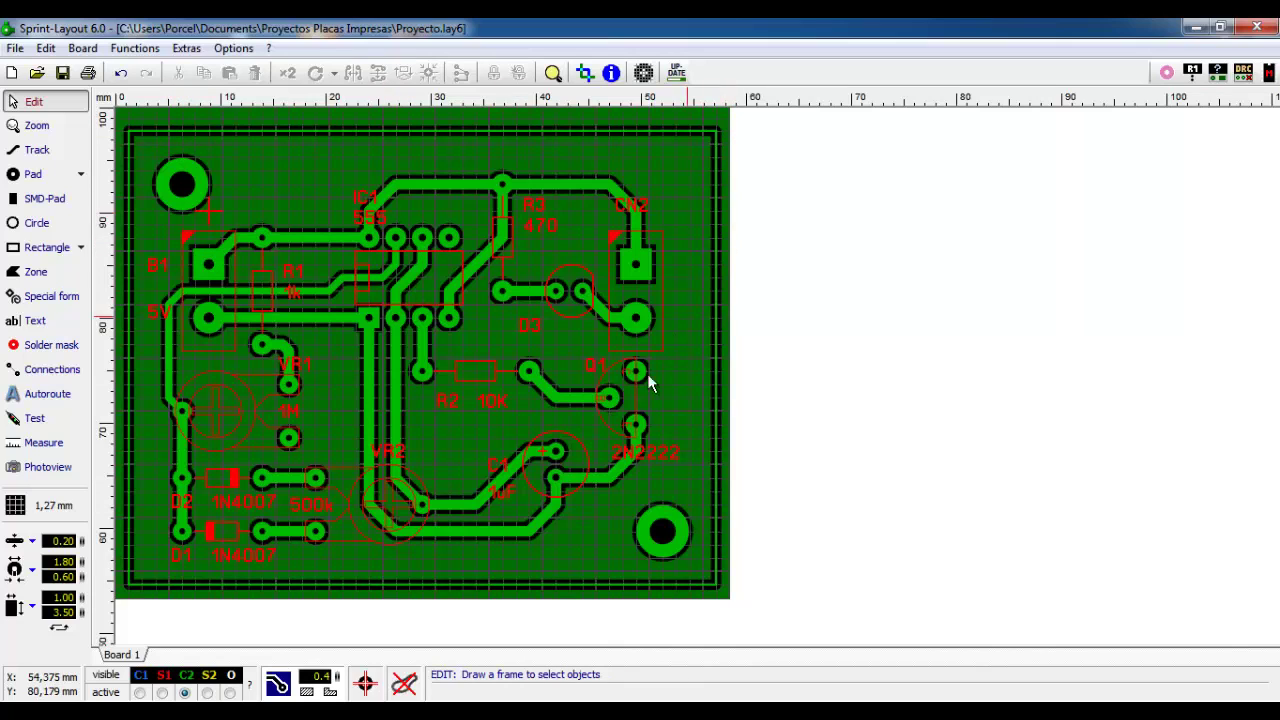
{"action": "key", "text": "ctrl+a"}
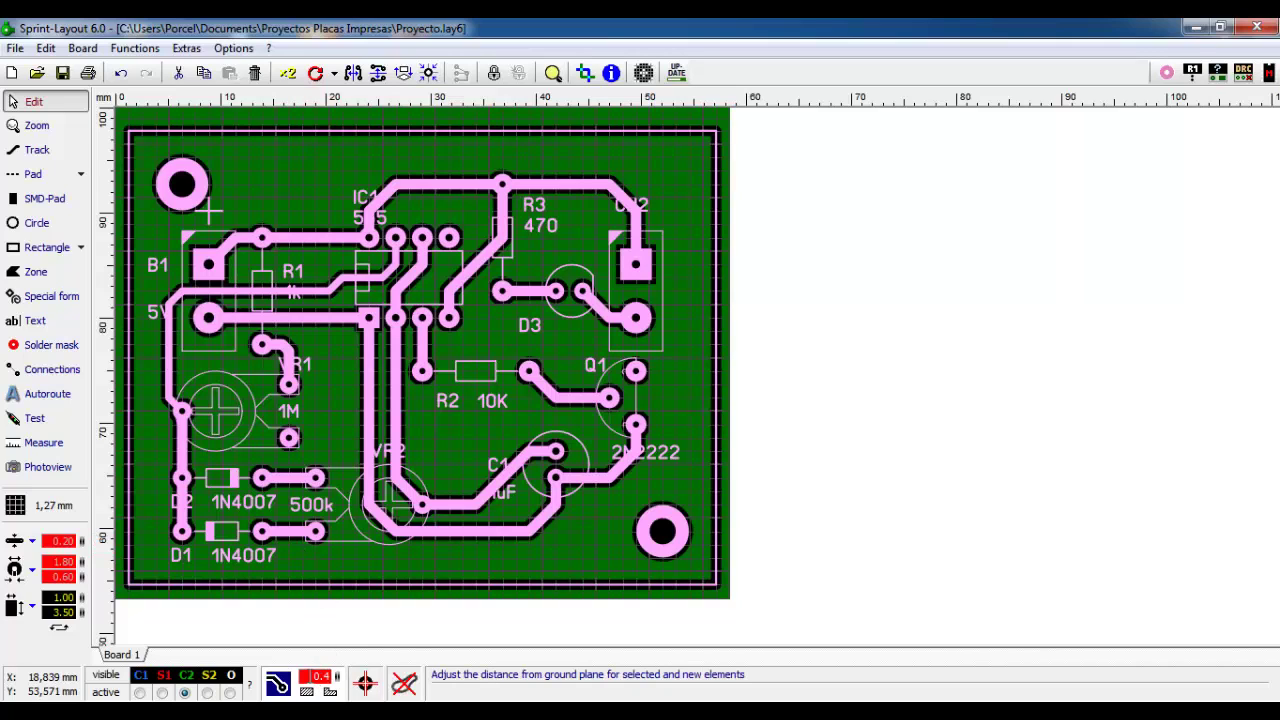
{"action": "left_click", "coordinate": [310, 677]}
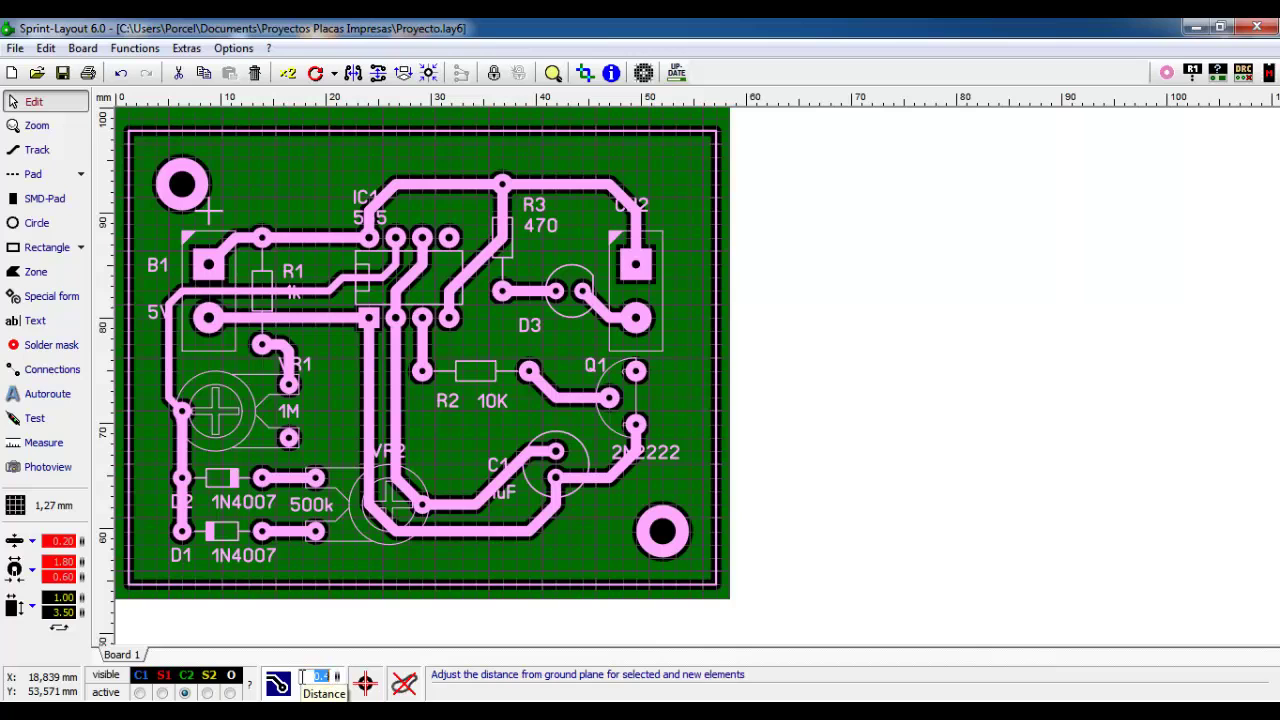
{"action": "type", "text": "1.0"}
{"action": "key", "text": "Return"}
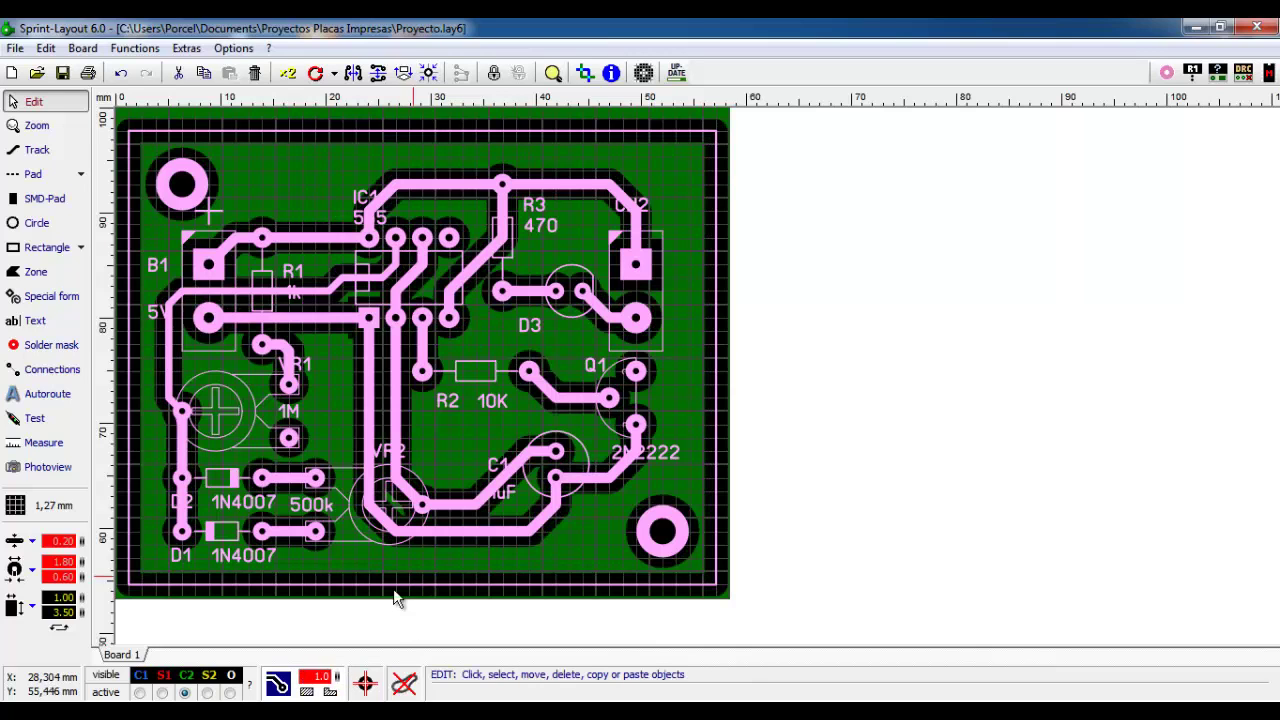
{"action": "left_click", "coordinate": [383, 555]}
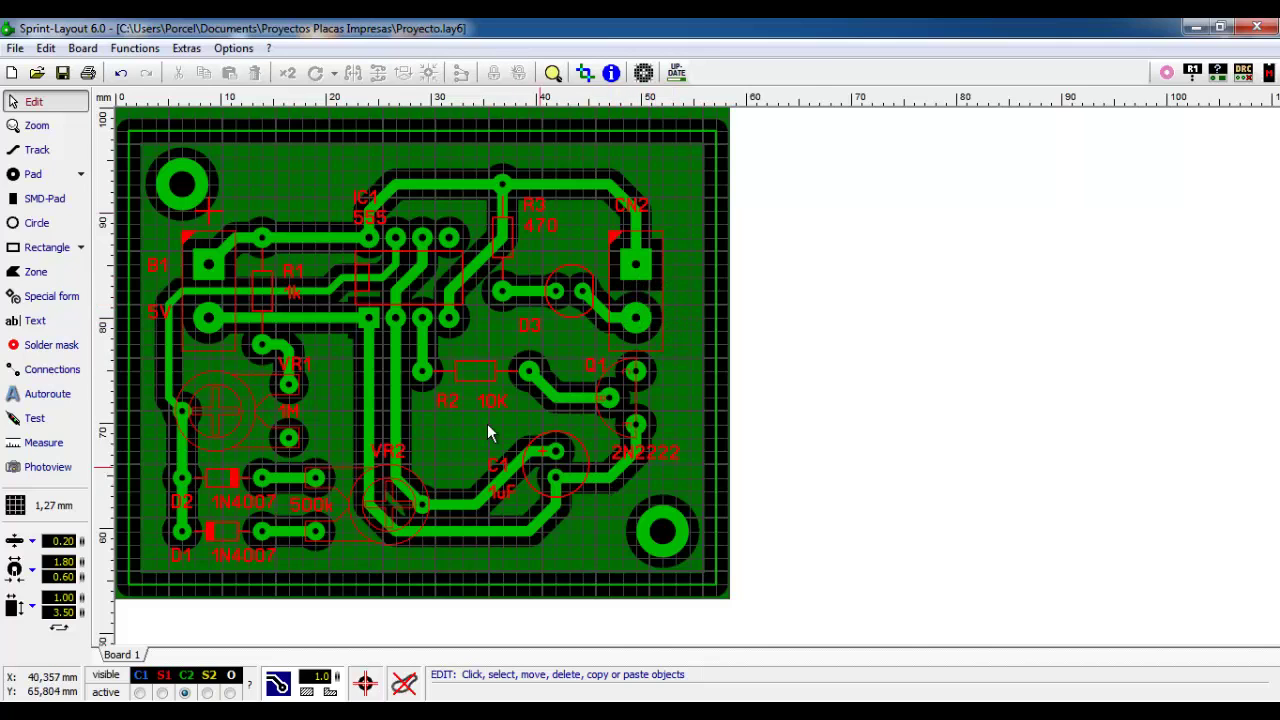
Inspect the ground plane clearance around the tracks and pads across the board.
{"action": "scroll", "coordinate": [487, 423], "scroll_direction": "up", "scroll_amount": 1}
{"action": "scroll", "coordinate": [470, 313], "scroll_direction": "down", "scroll_amount": 1}
{"action": "scroll", "coordinate": [784, 245], "scroll_direction": "up", "scroll_amount": 2}
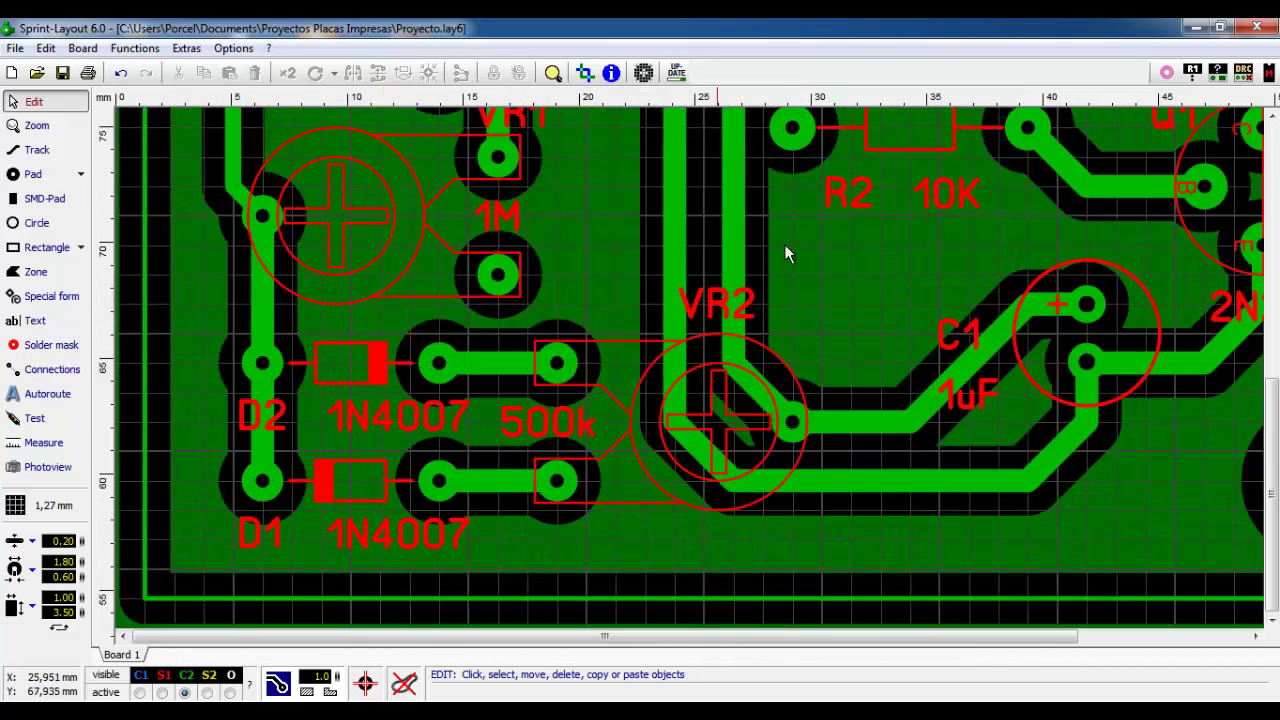
{"action": "left_click_drag", "start_coordinate": [1266, 530], "coordinate": [1265, 280]}
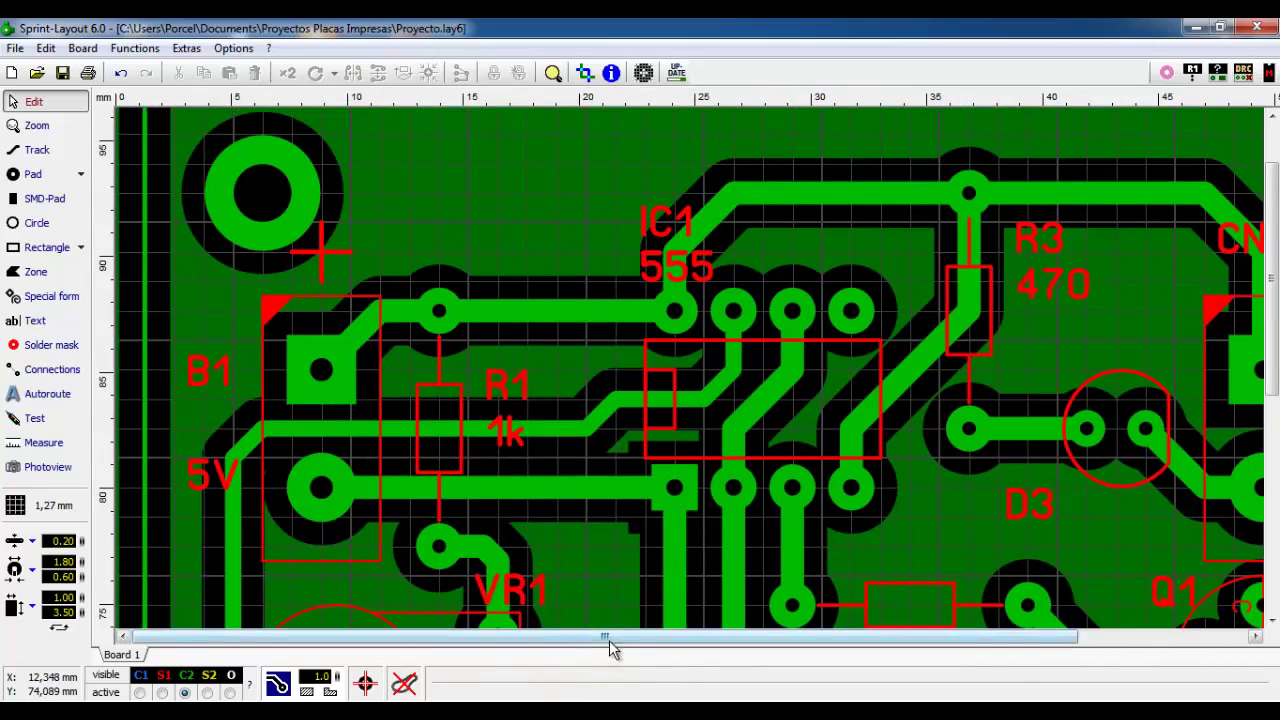
{"action": "left_click_drag", "start_coordinate": [556, 637], "coordinate": [655, 648]}
{"action": "scroll", "coordinate": [634, 380], "scroll_direction": "down", "scroll_amount": 2}
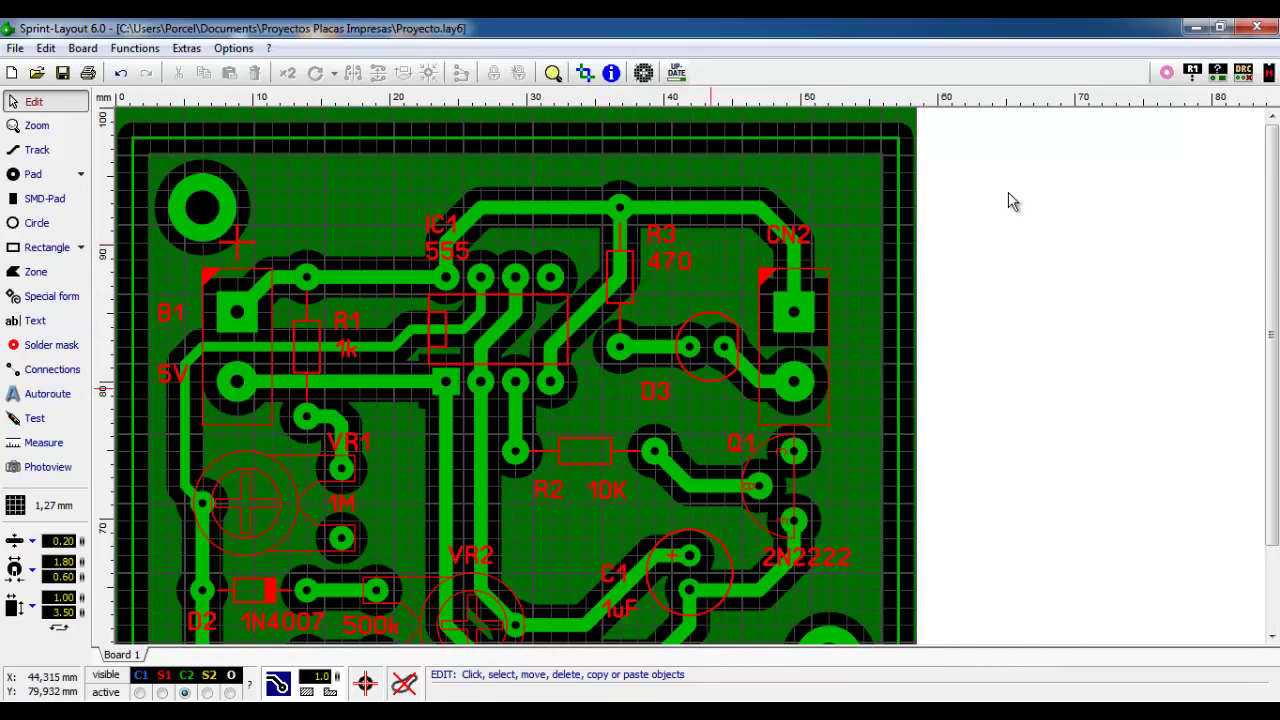
Display the properties of the IC1 555 component and view those of its text elements.
{"action": "left_click", "coordinate": [1218, 72]}
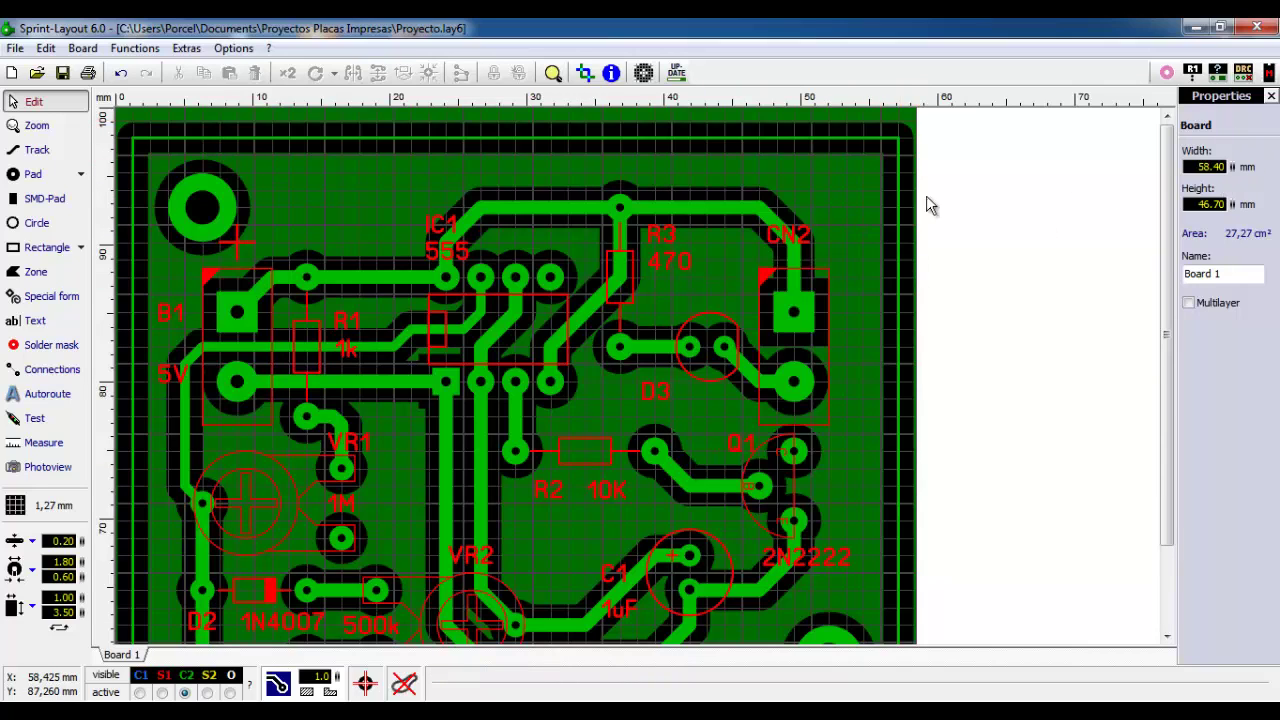
{"action": "left_click", "coordinate": [550, 282]}
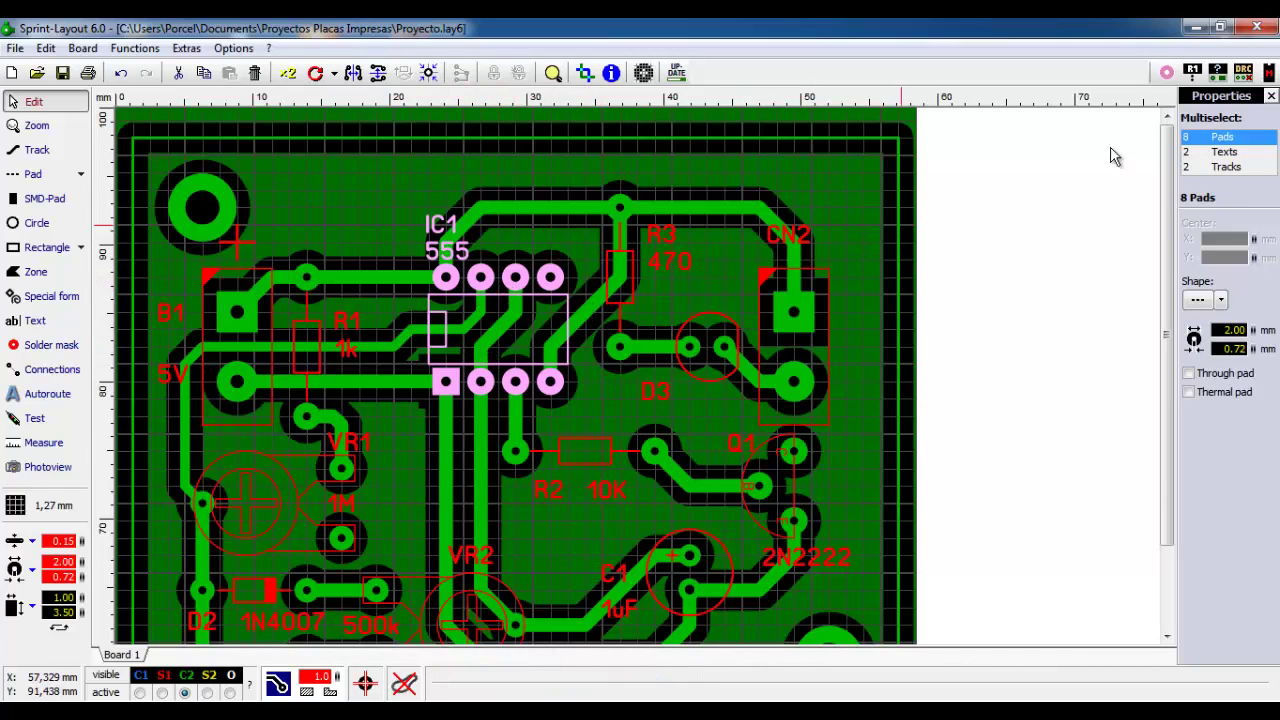
{"action": "left_click", "coordinate": [1225, 155]}
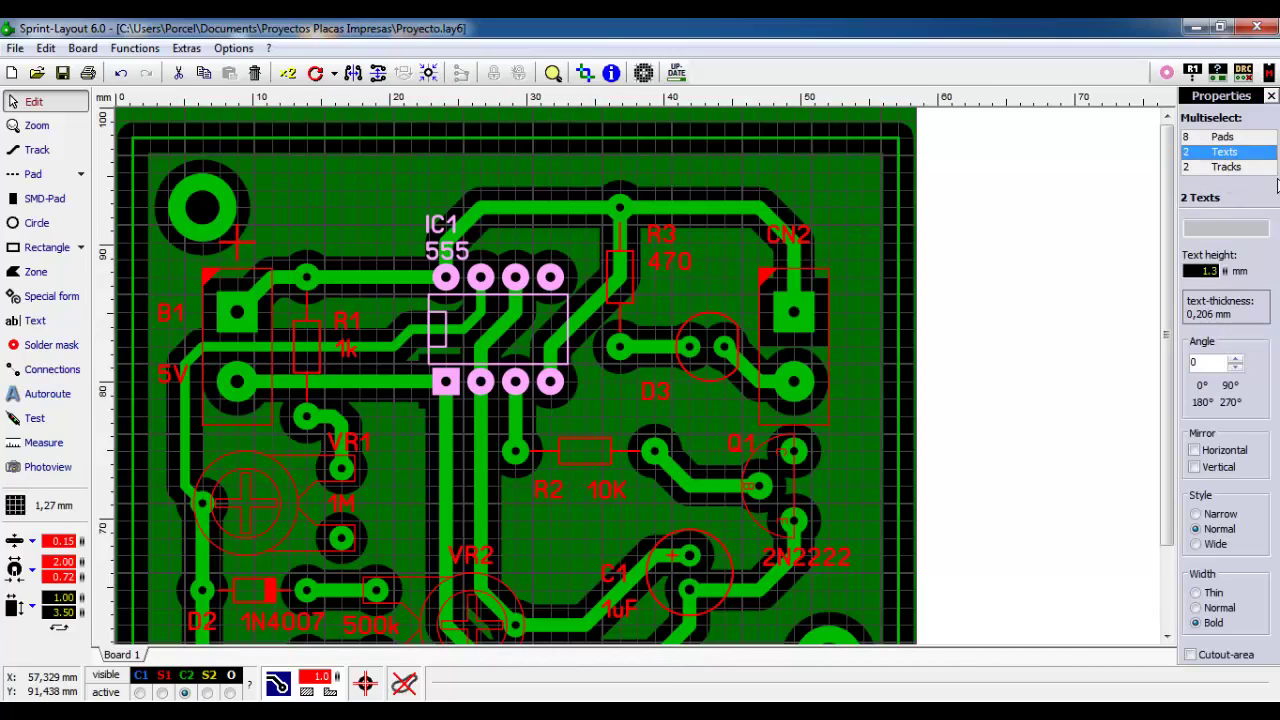
View the track and pad properties of the IC1 555 component, and change its eight pads to the rounded, vertical shape.
{"action": "left_click", "coordinate": [1227, 168]}
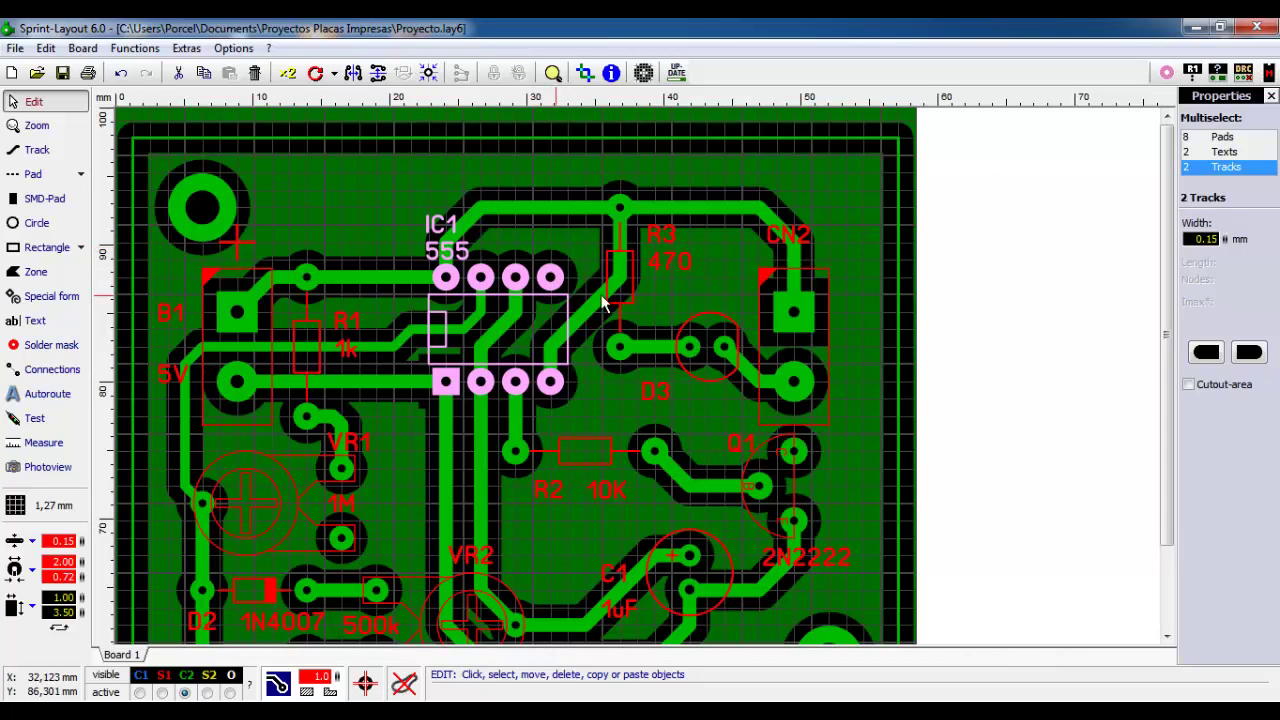
{"action": "left_click", "coordinate": [1222, 138]}
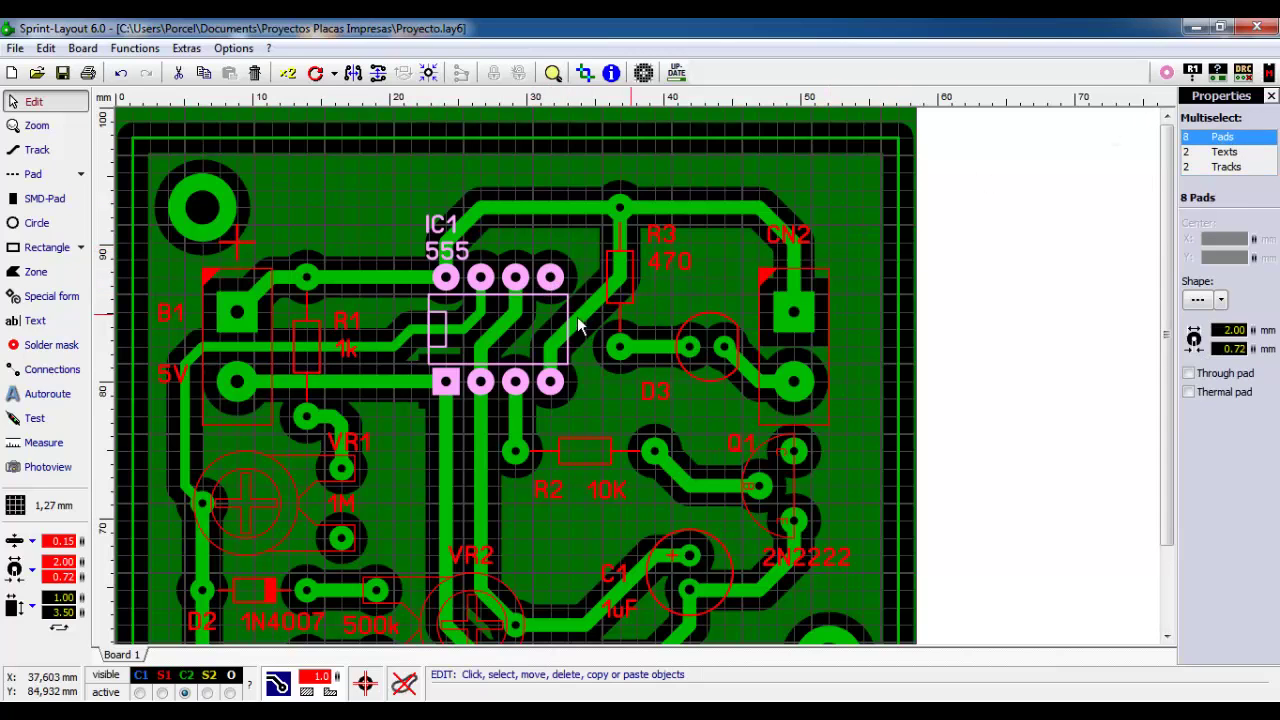
{"action": "scroll", "coordinate": [539, 319], "scroll_direction": "up", "scroll_amount": 3}
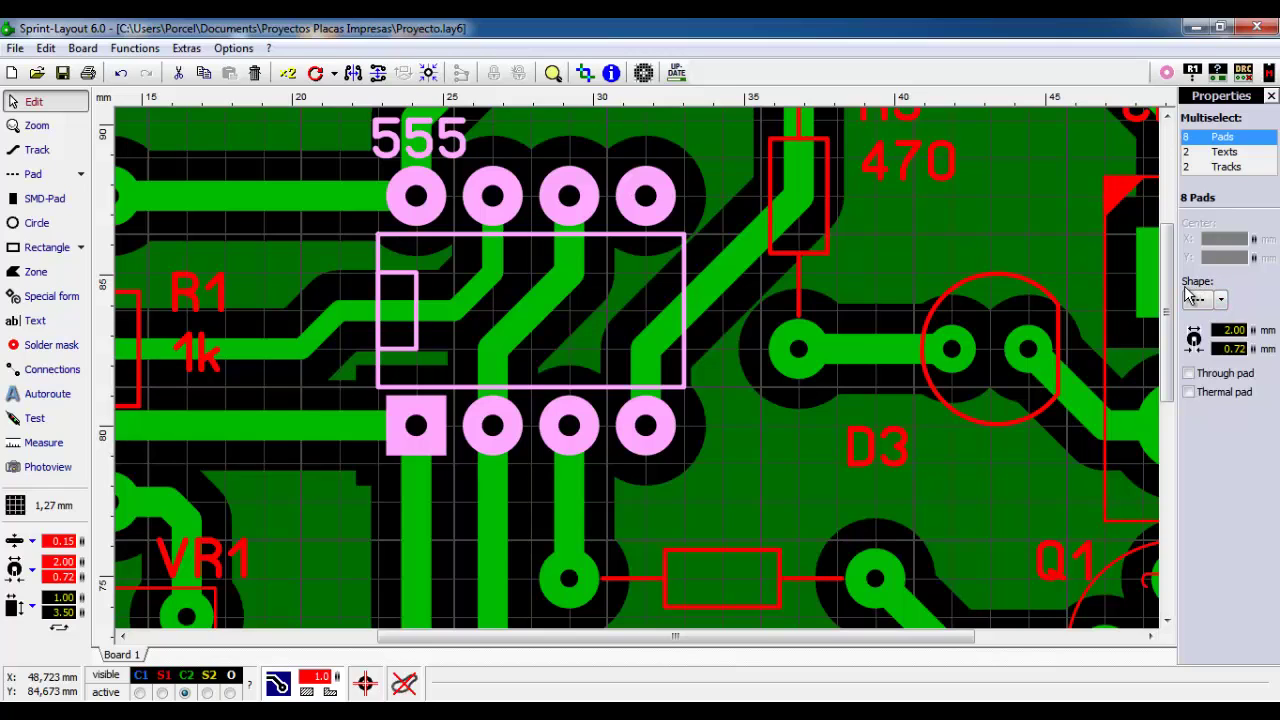
{"action": "left_click", "coordinate": [1221, 299]}
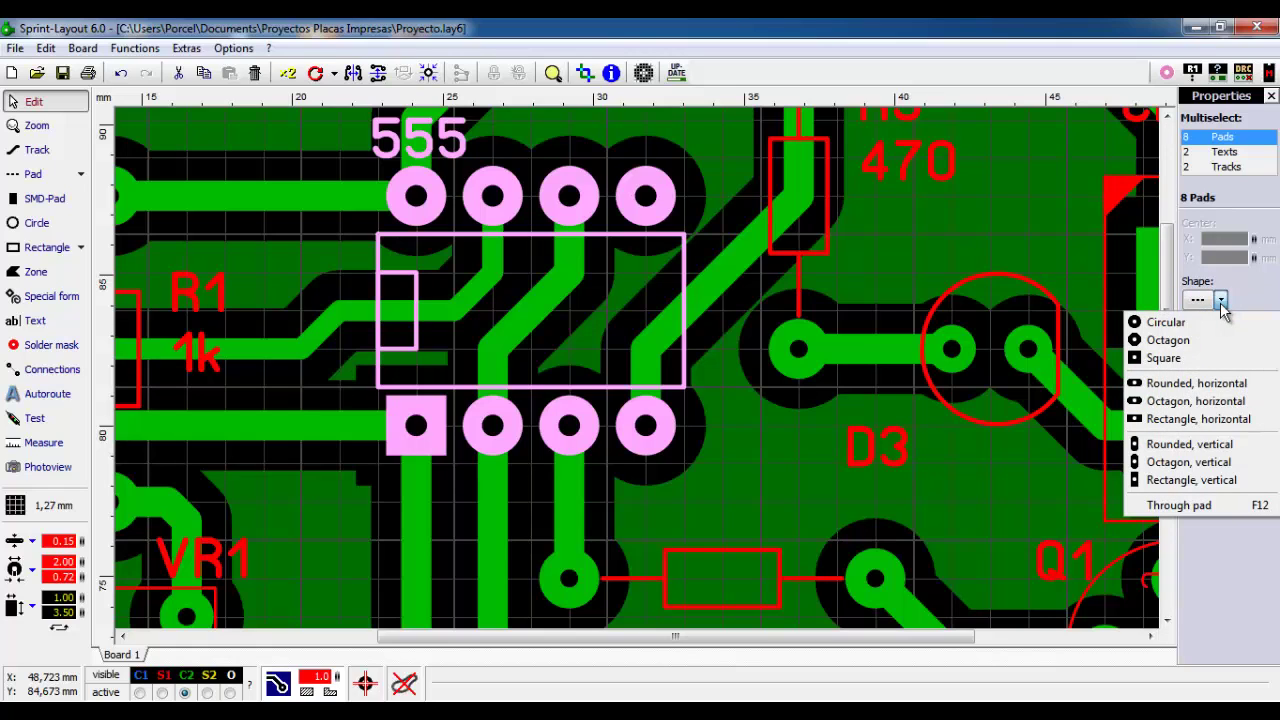
{"action": "left_click", "coordinate": [1207, 450]}
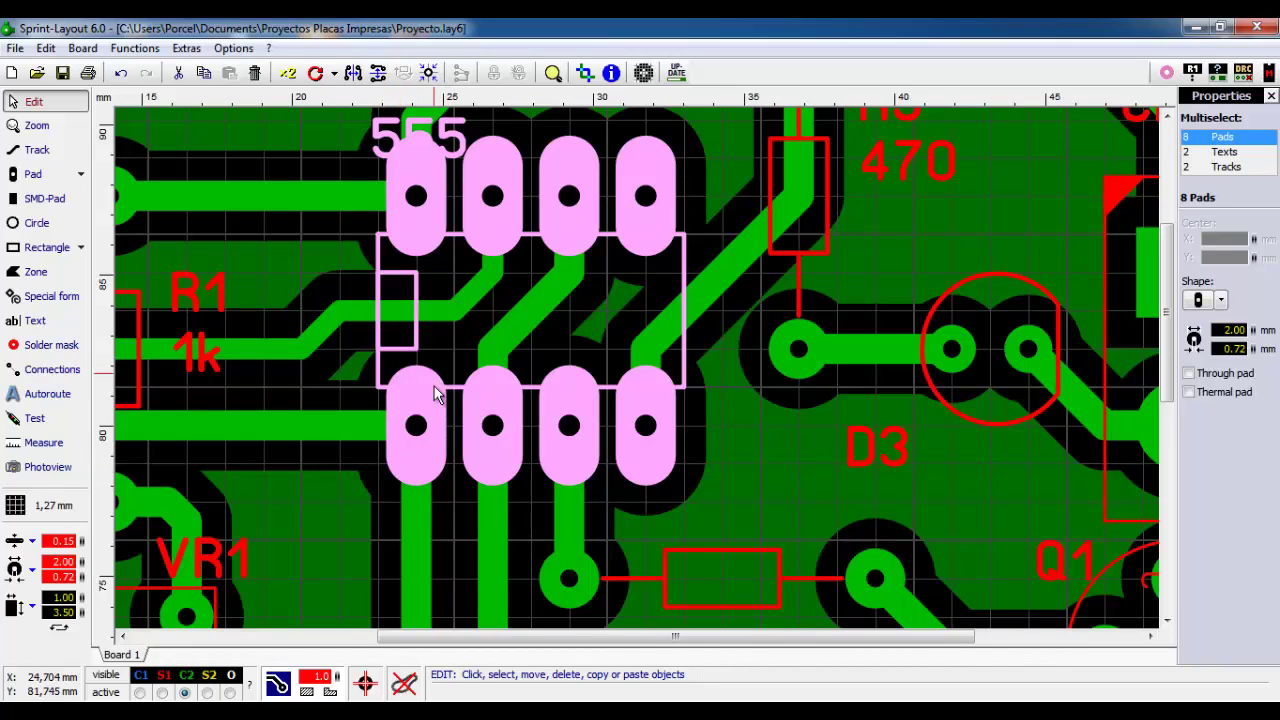
{"action": "left_click", "coordinate": [711, 360]}
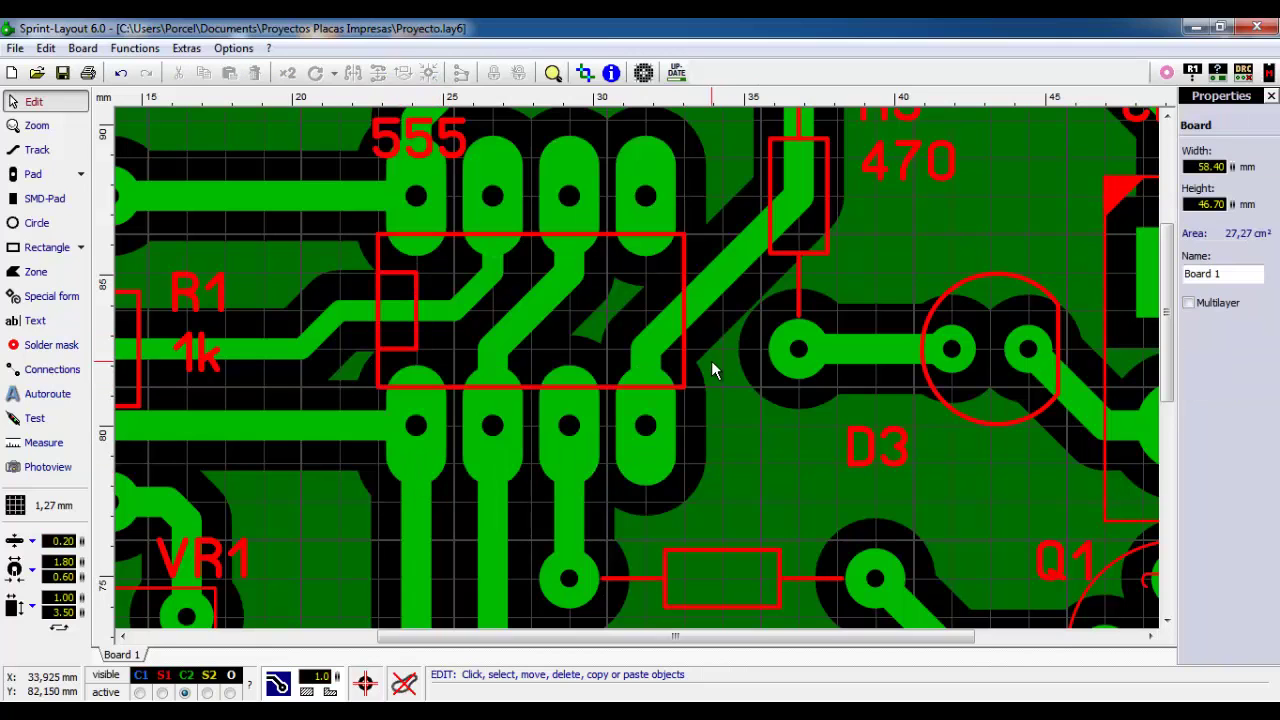
Show the Selector panel and highlight the board's pads by drill size: 0.60, 0.80, 1.00 and 0.72 mm.
{"action": "scroll", "coordinate": [705, 312], "scroll_direction": "down", "scroll_amount": 2}
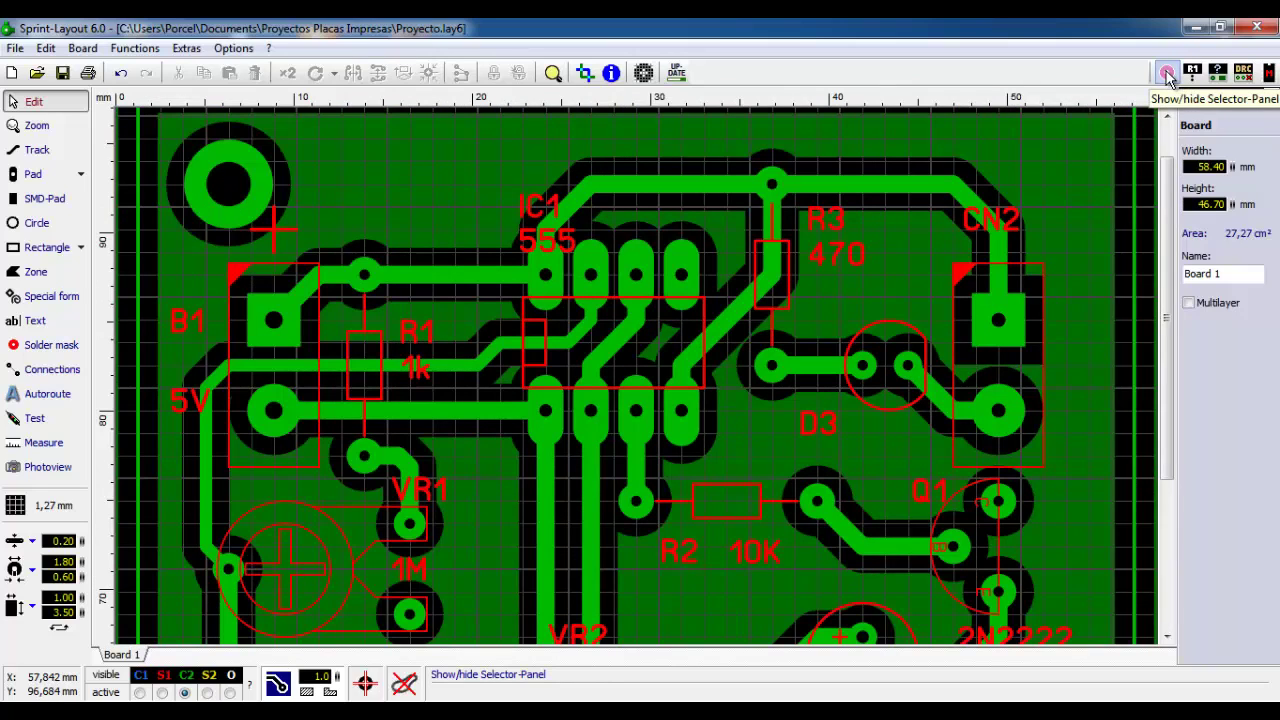
{"action": "left_click", "coordinate": [1167, 73]}
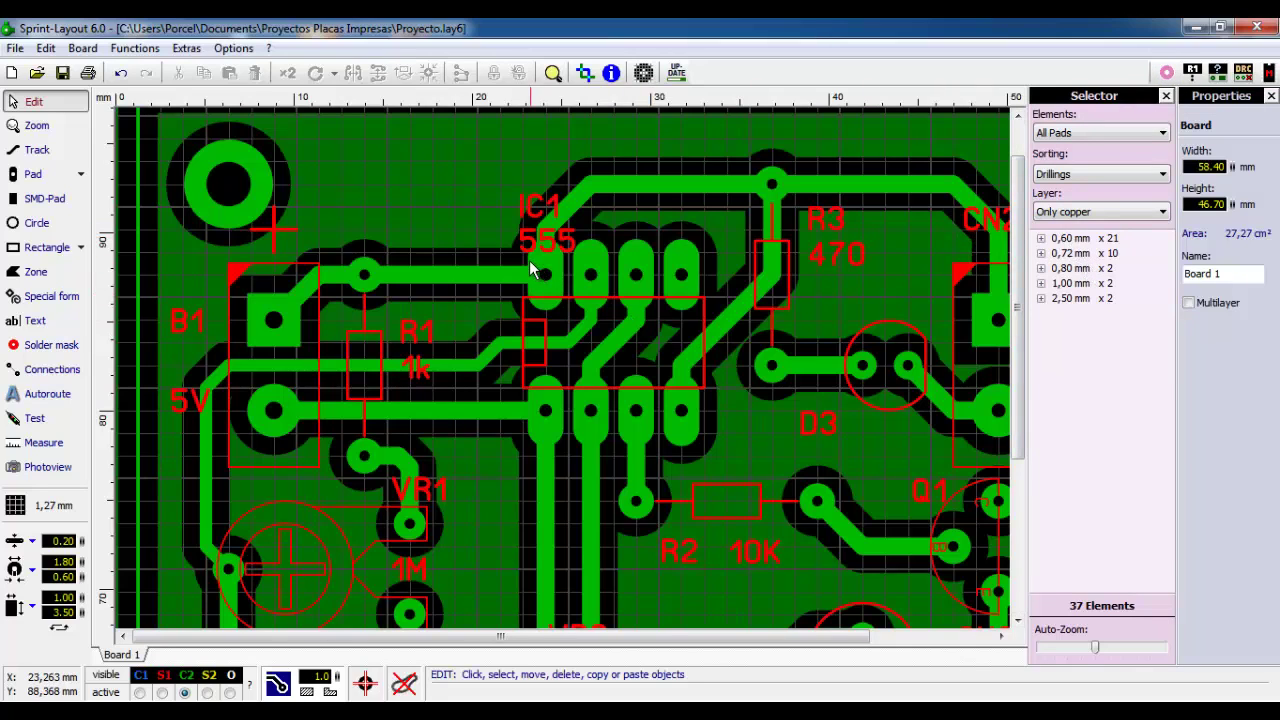
{"action": "left_click", "coordinate": [595, 402]}
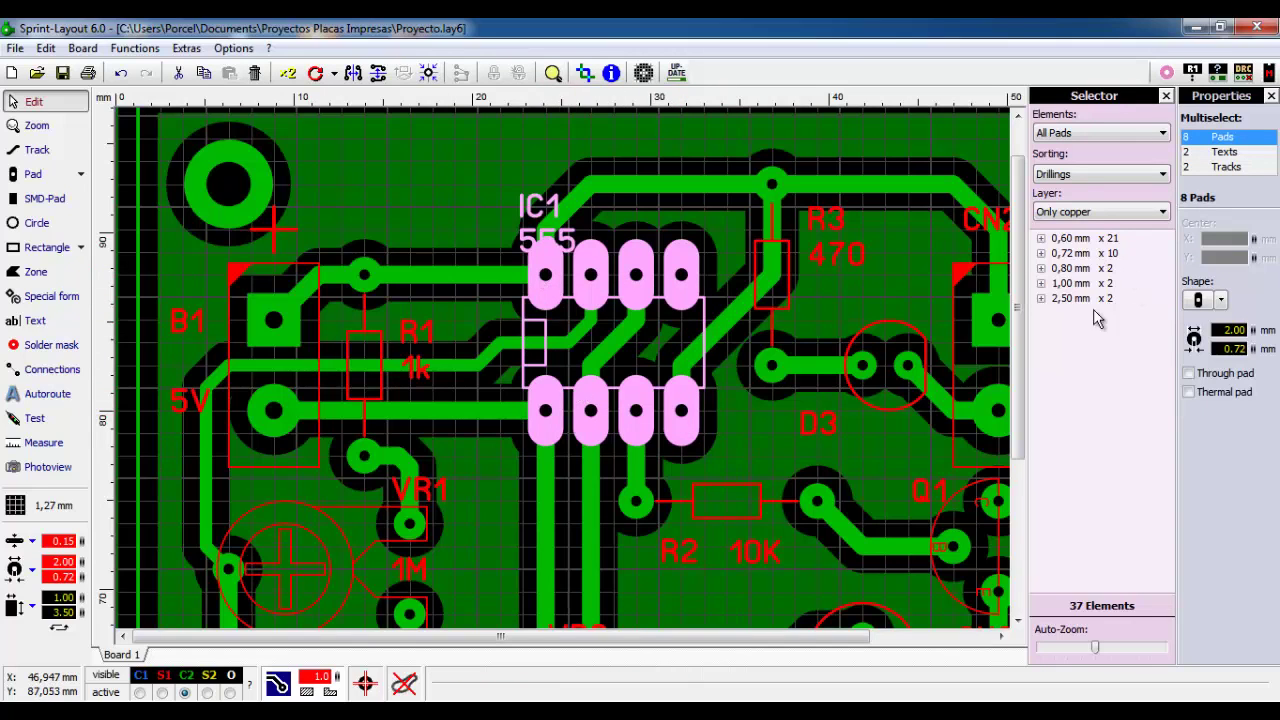
{"action": "left_click", "coordinate": [858, 285]}
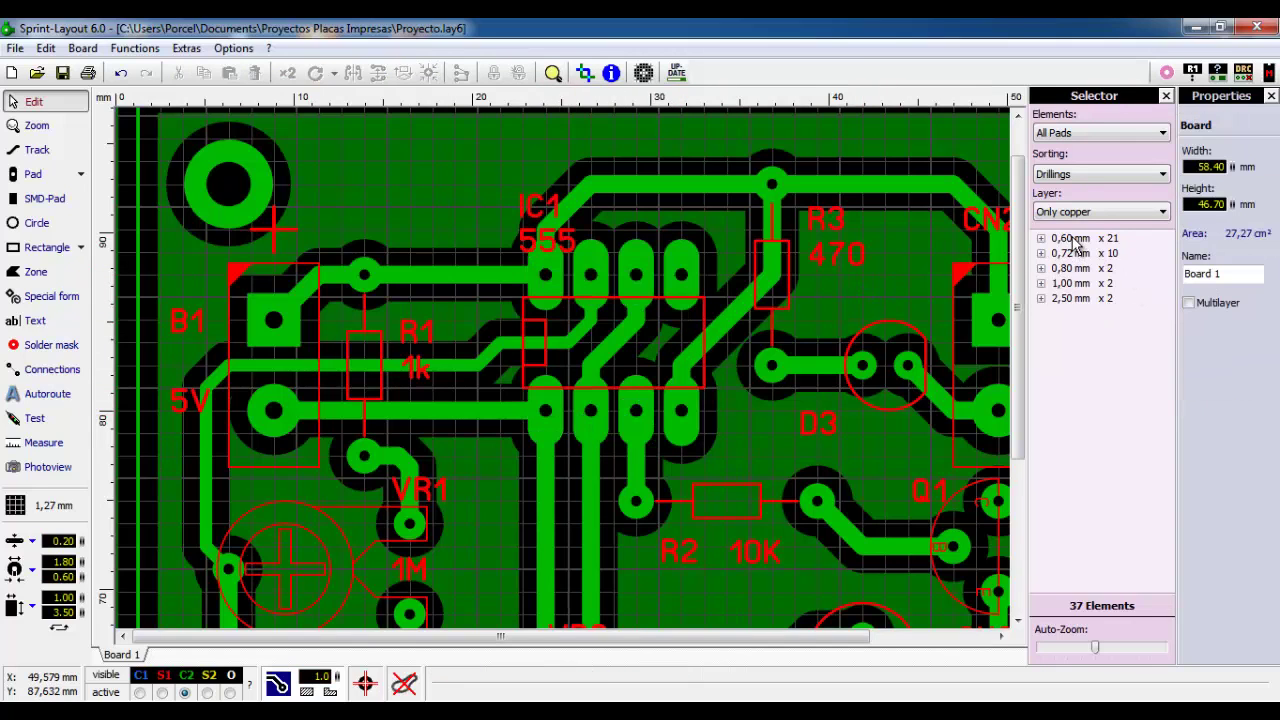
{"action": "left_click", "coordinate": [1075, 242]}
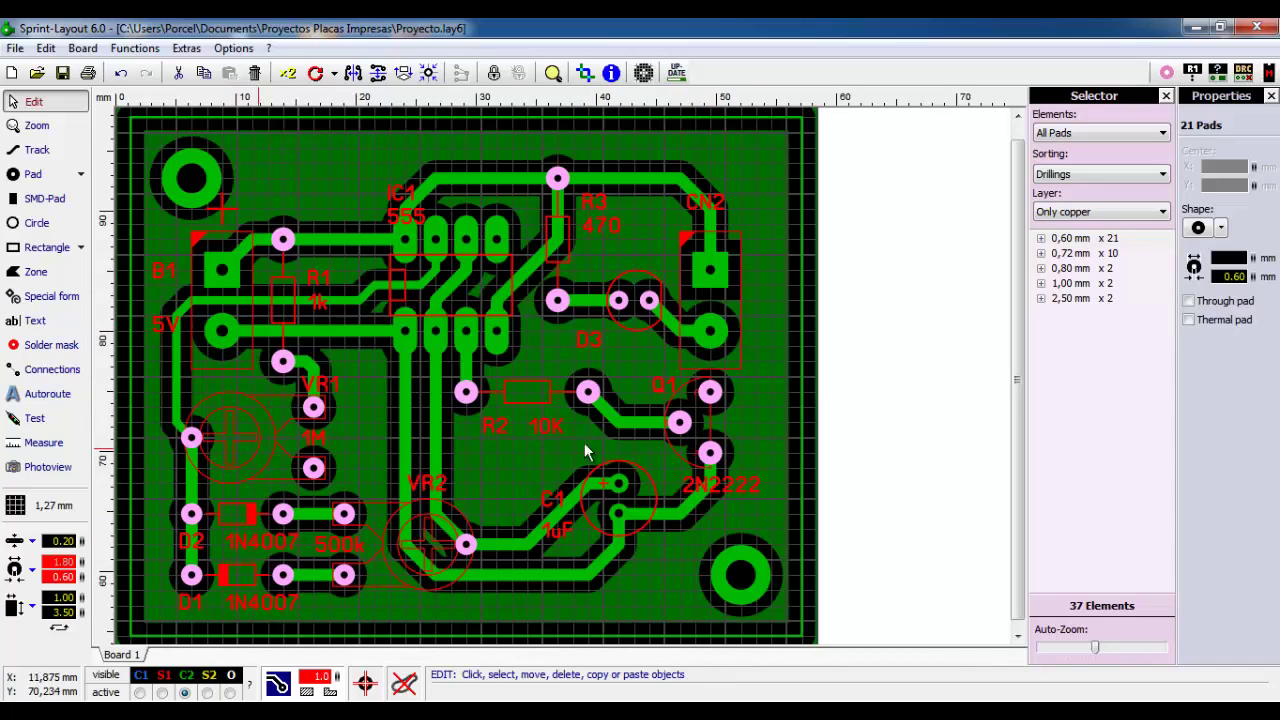
{"action": "left_click", "coordinate": [1041, 269]}
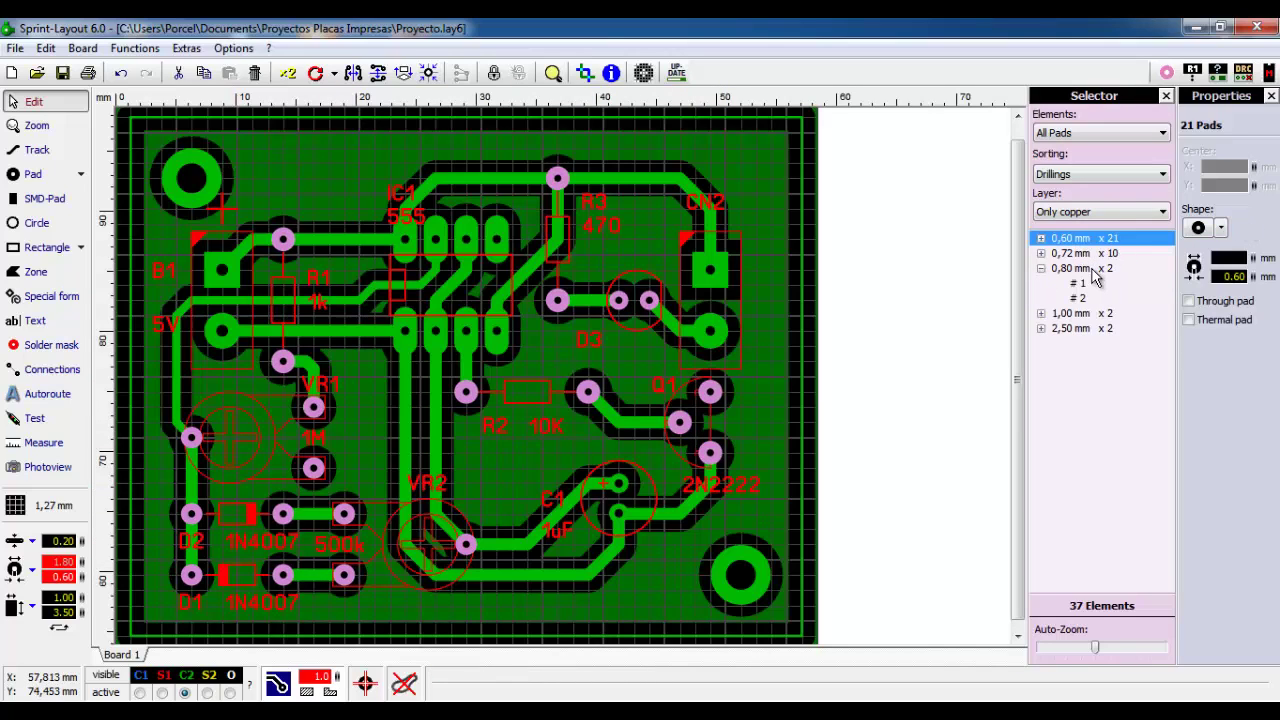
{"action": "left_click", "coordinate": [1068, 270]}
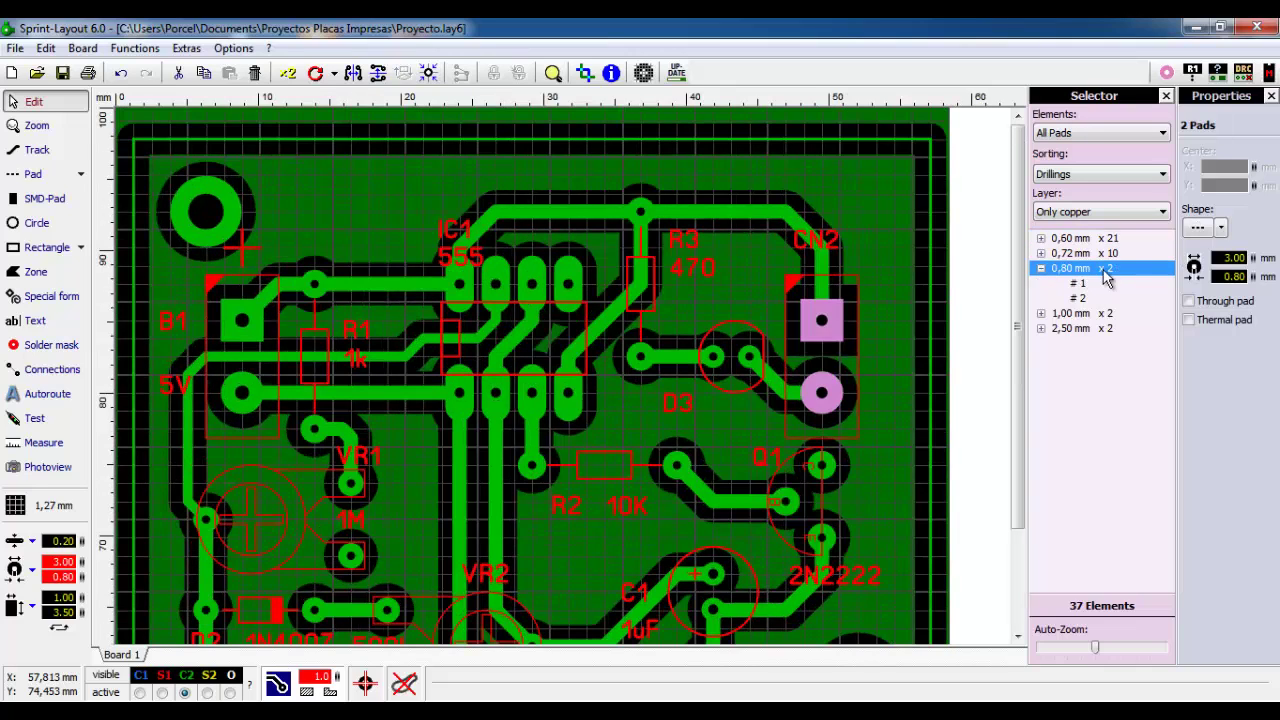
{"action": "left_click", "coordinate": [1041, 269]}
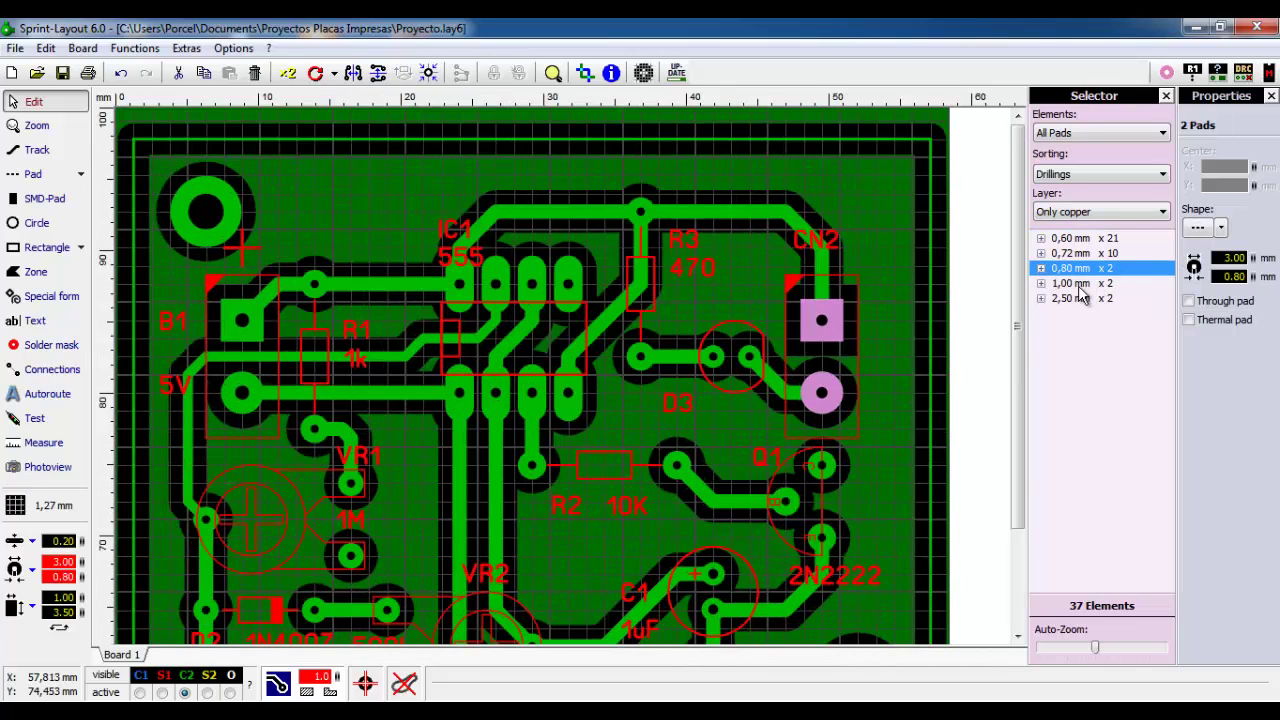
{"action": "left_click", "coordinate": [1078, 285]}
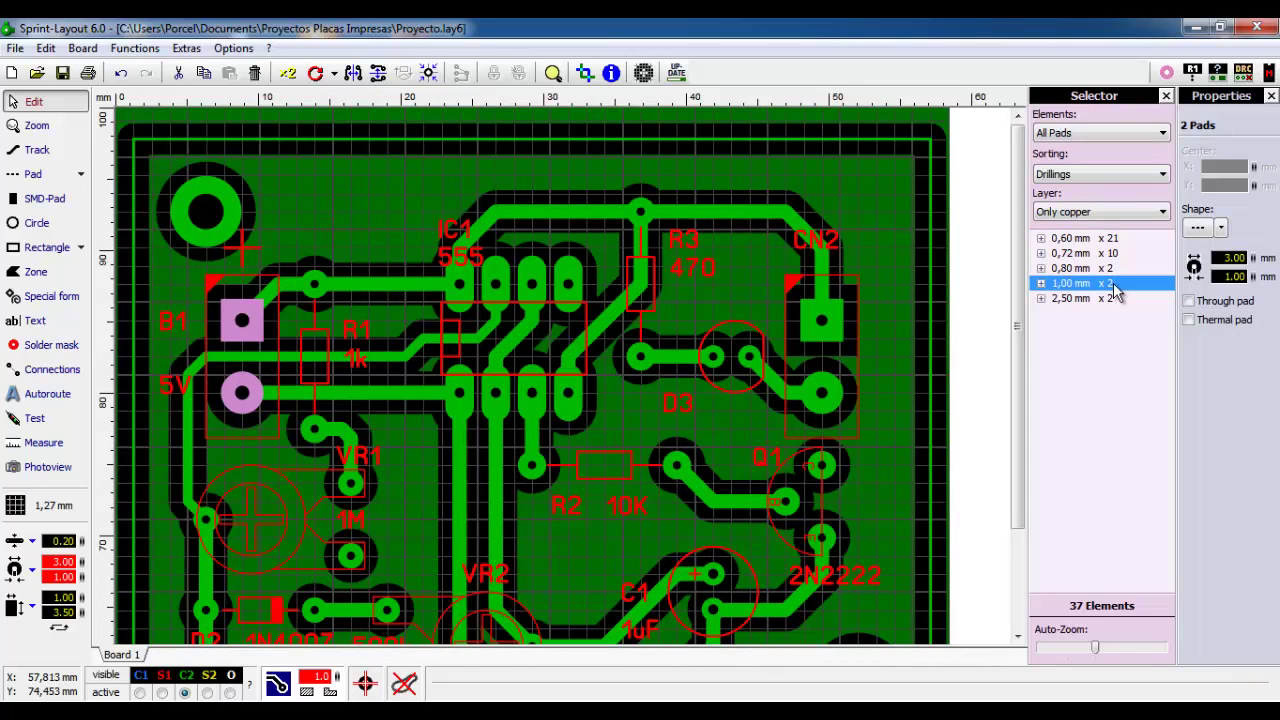
{"action": "left_click", "coordinate": [1068, 255]}
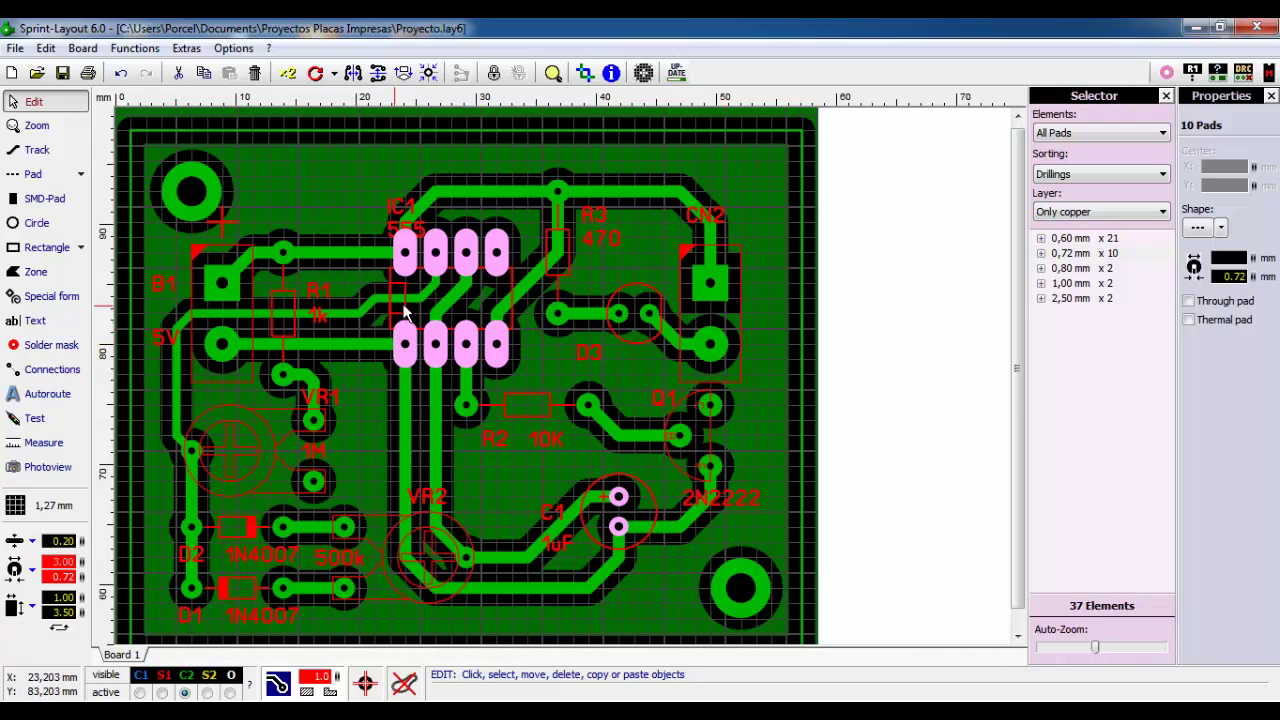
Expand the 0.72 mm drill group and highlight its individual pads one by one from # 1 to # 8.
{"action": "left_click", "coordinate": [1050, 254]}
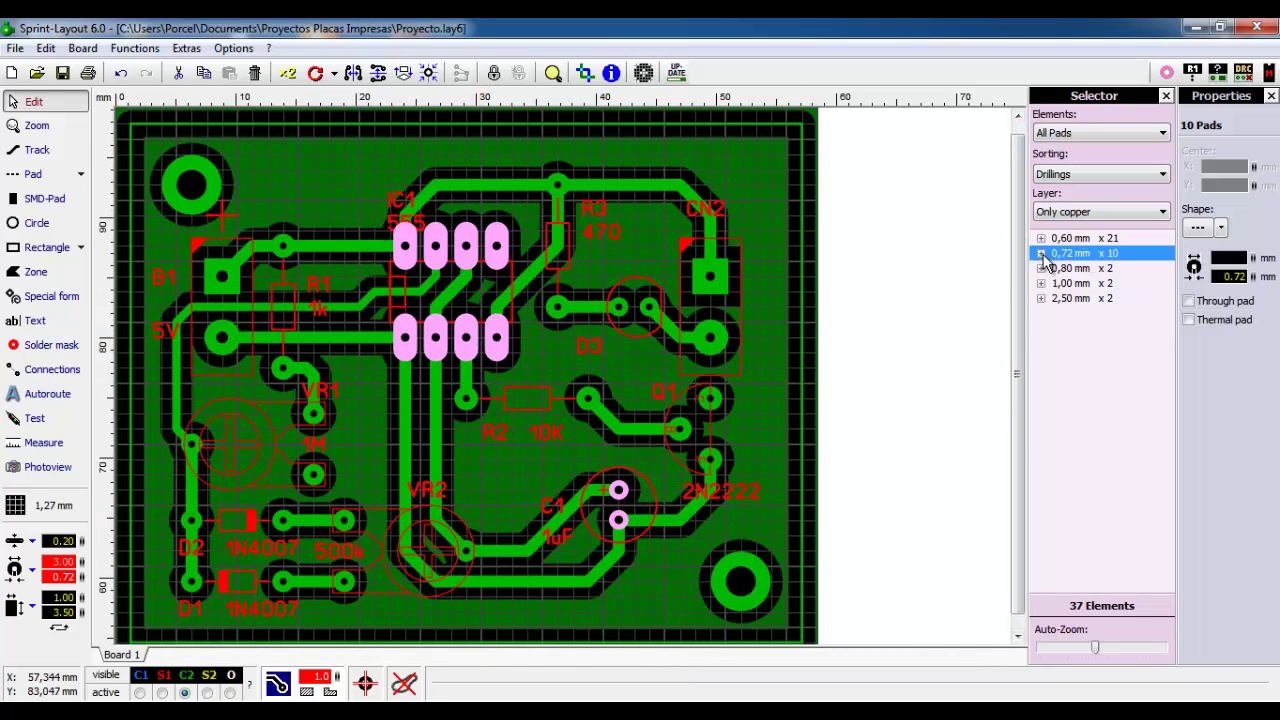
{"action": "left_click", "coordinate": [1042, 255]}
{"action": "left_click", "coordinate": [1084, 270]}
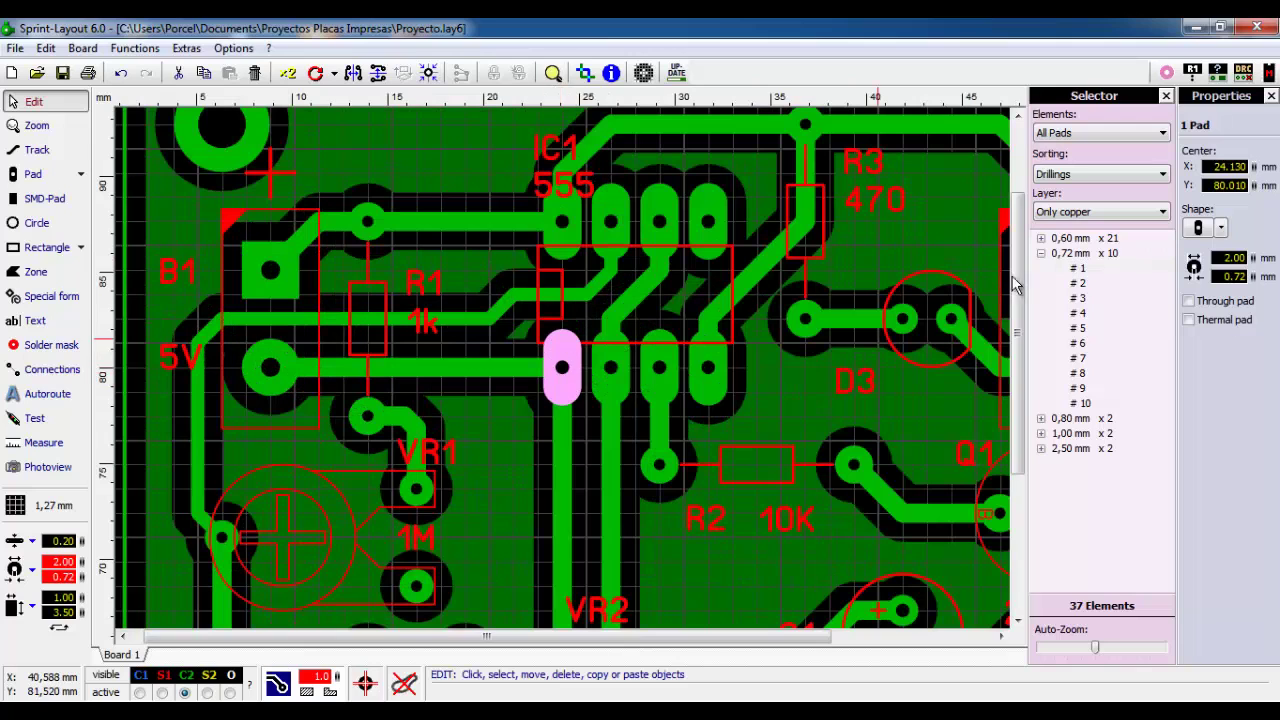
{"action": "left_click", "coordinate": [1078, 284]}
{"action": "left_click", "coordinate": [1079, 299]}
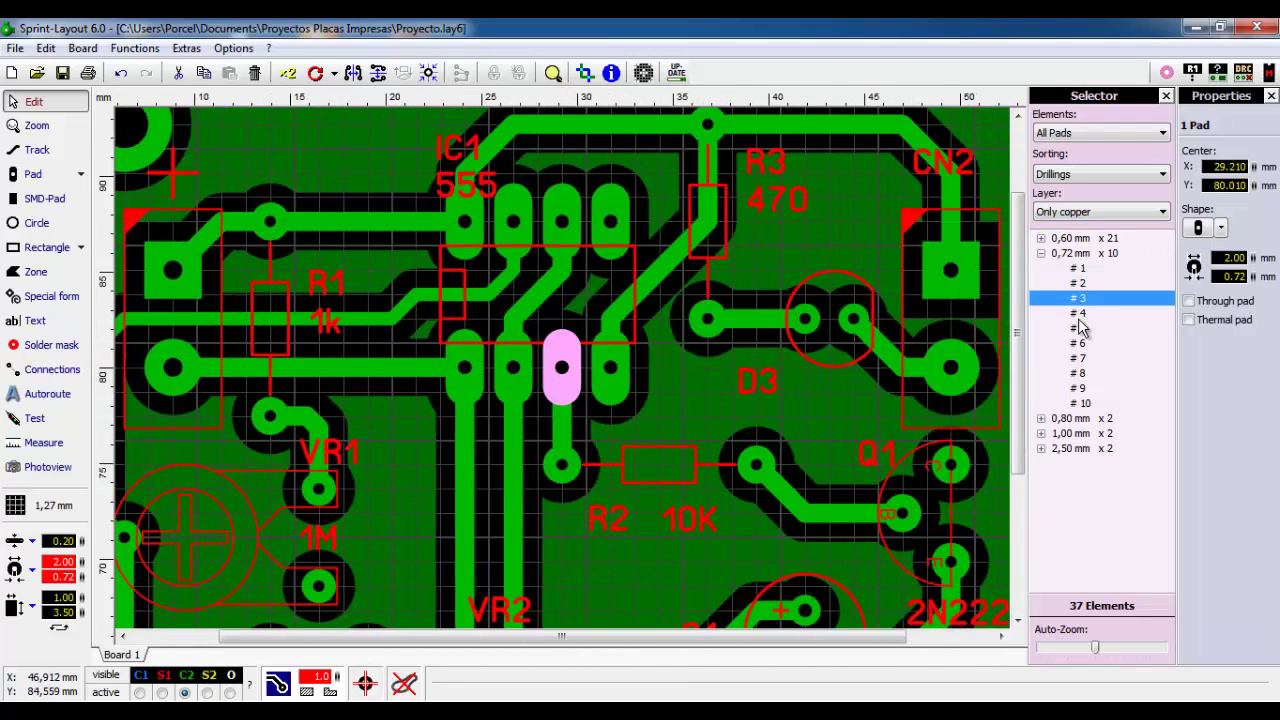
{"action": "left_click", "coordinate": [1079, 314]}
{"action": "left_click", "coordinate": [1080, 329]}
{"action": "left_click", "coordinate": [1081, 344]}
{"action": "left_click", "coordinate": [1082, 359]}
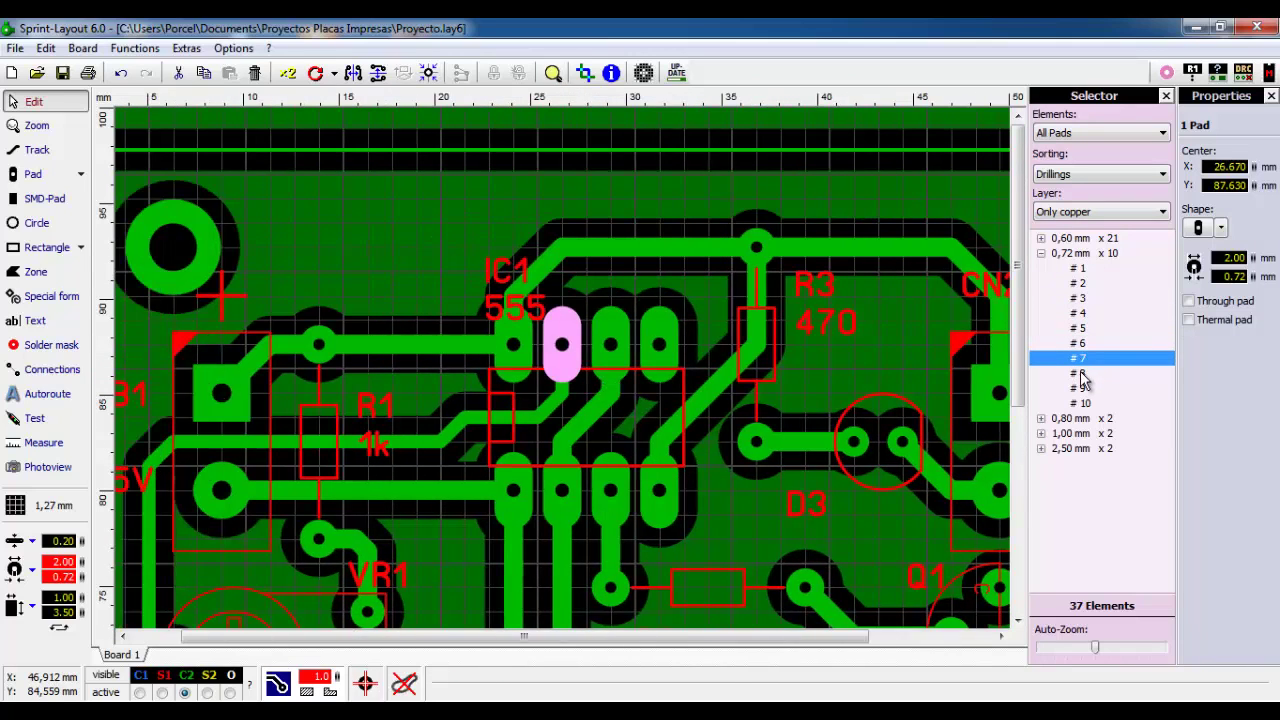
{"action": "left_click", "coordinate": [1082, 374]}
Change the pin 1 pad of IC1 to the vertical rectangle shape and hide the Selector panel.
{"action": "left_click", "coordinate": [1079, 269]}
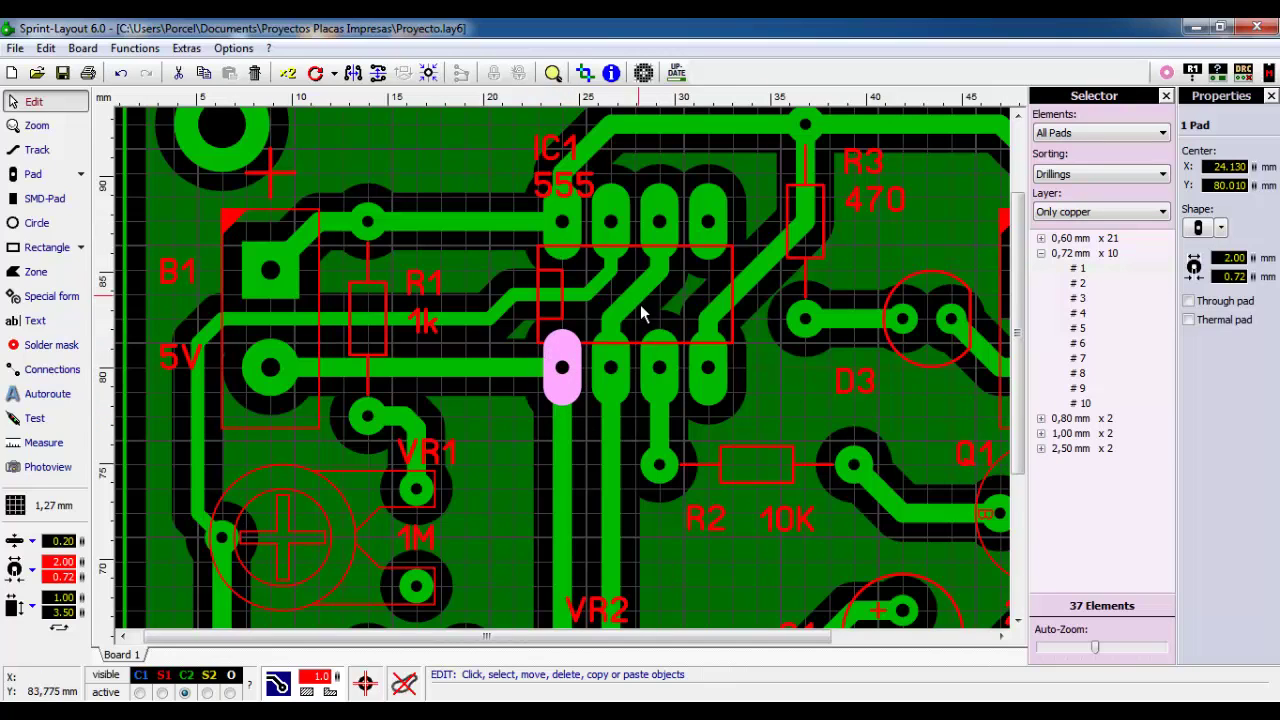
{"action": "left_click", "coordinate": [1221, 229]}
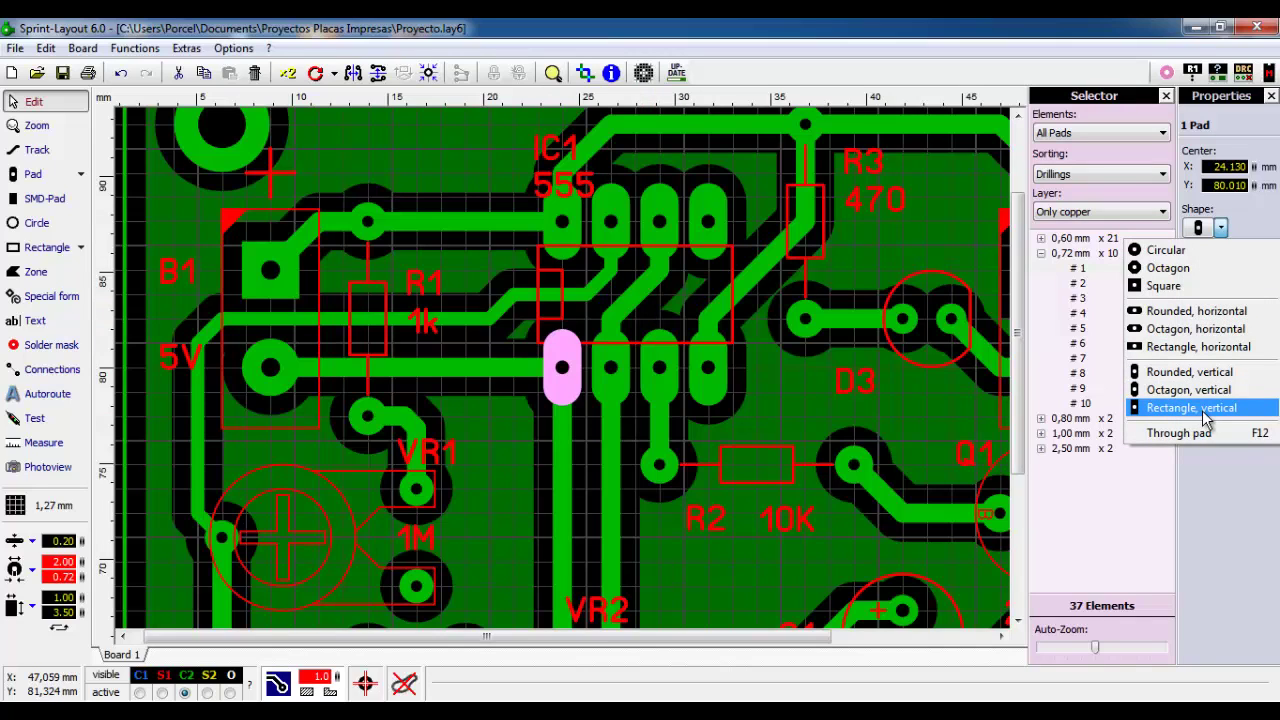
{"action": "left_click", "coordinate": [1165, 414]}
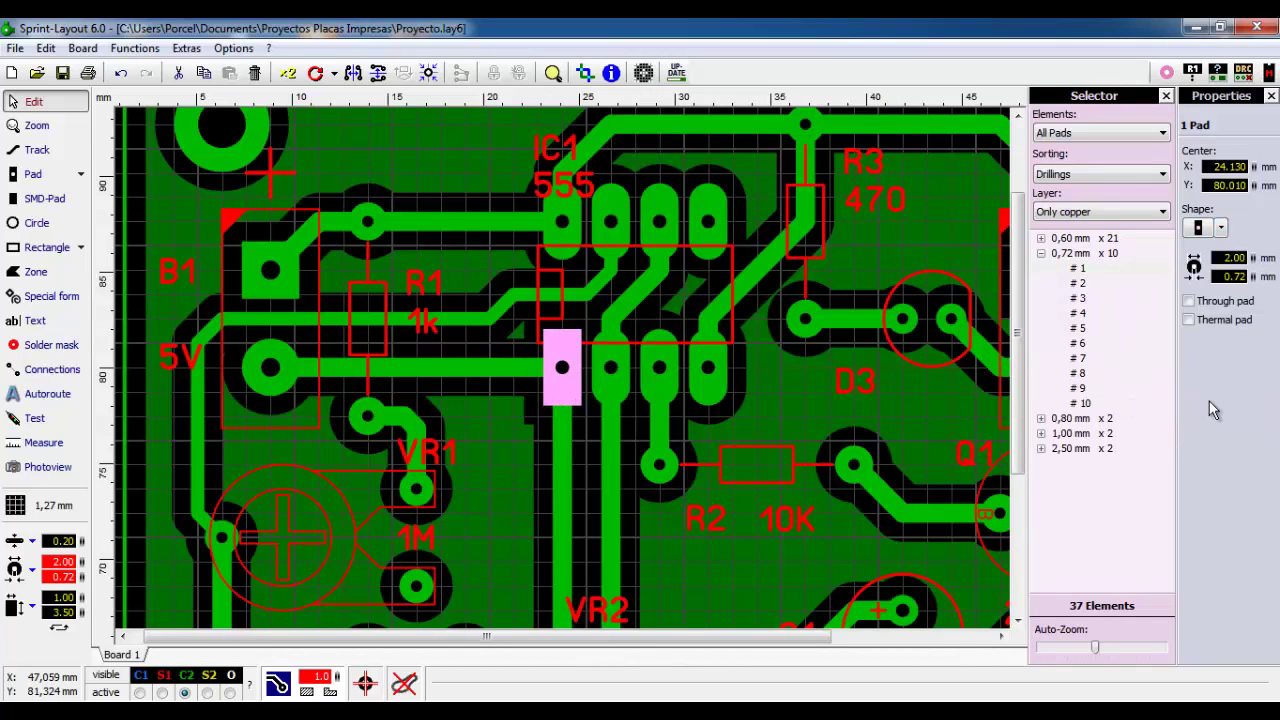
{"action": "left_click", "coordinate": [897, 243]}
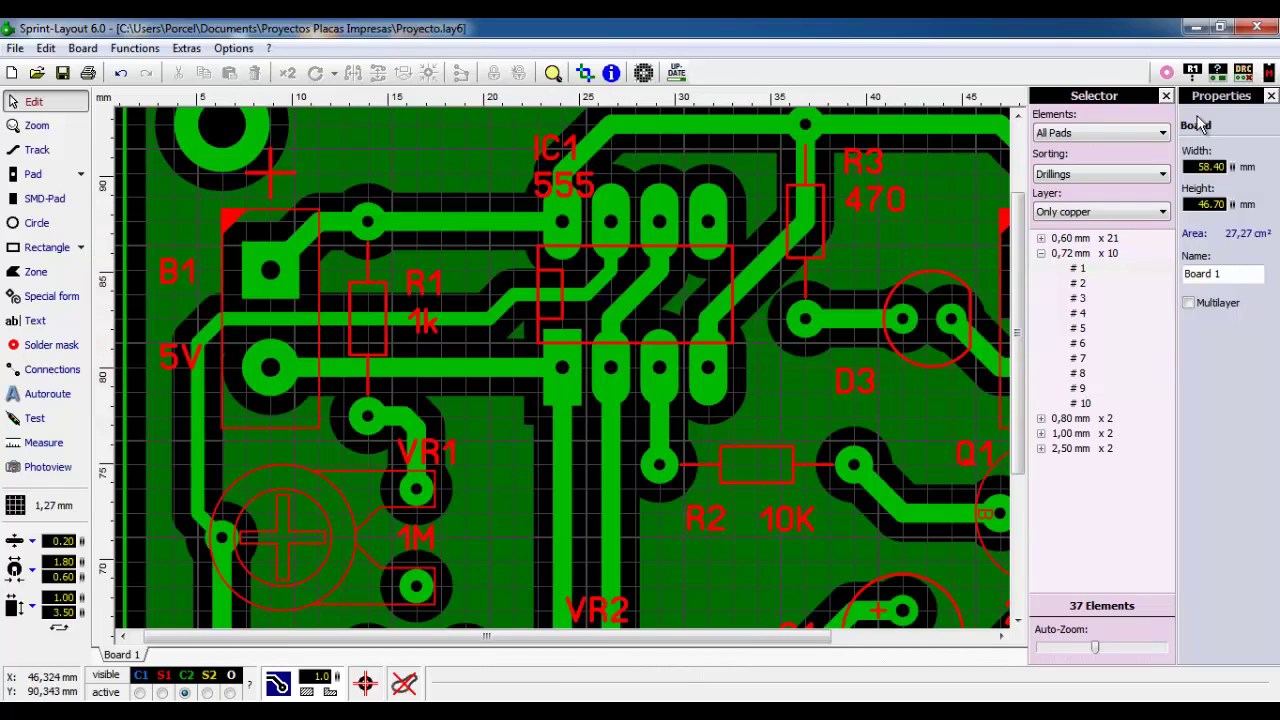
{"action": "left_click", "coordinate": [1167, 74]}
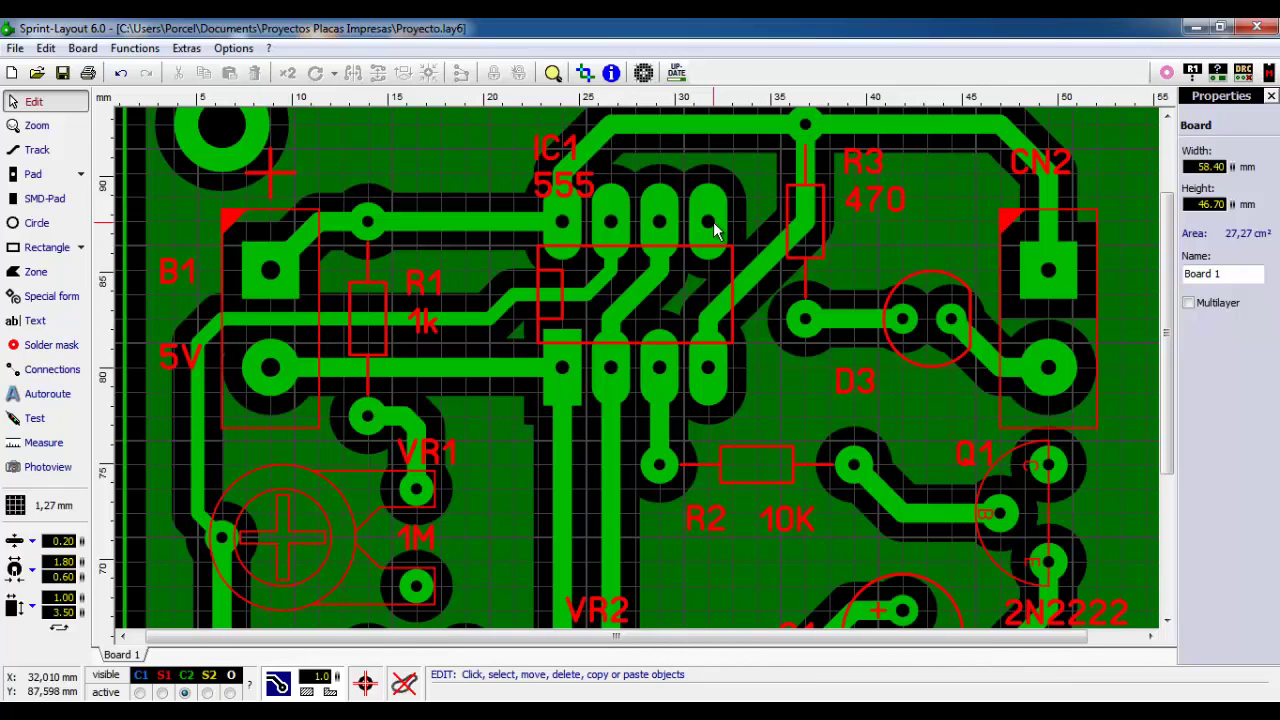
Set the outer diameter of the two pads of LED D3 to 1.80 mm.
{"action": "scroll", "coordinate": [975, 316], "scroll_direction": "down", "scroll_amount": 1}
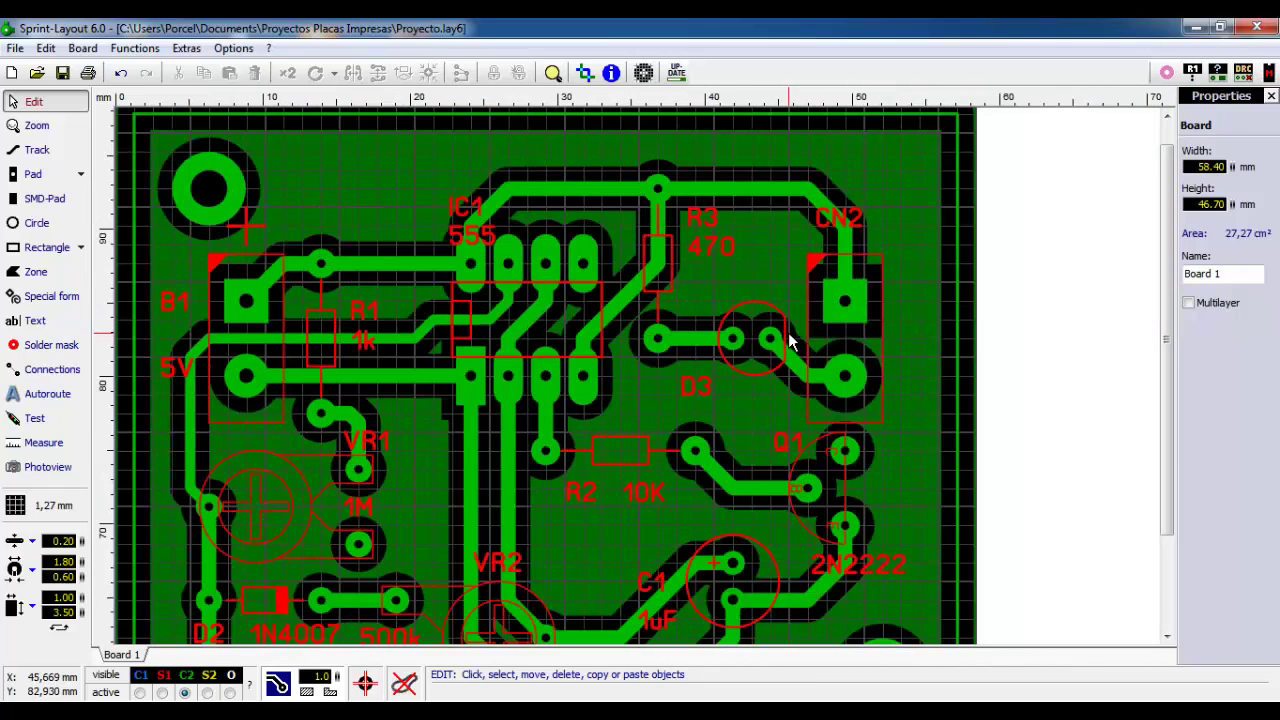
{"action": "scroll", "coordinate": [812, 366], "scroll_direction": "down", "scroll_amount": 1}
{"action": "scroll", "coordinate": [812, 368], "scroll_direction": "up", "scroll_amount": 2}
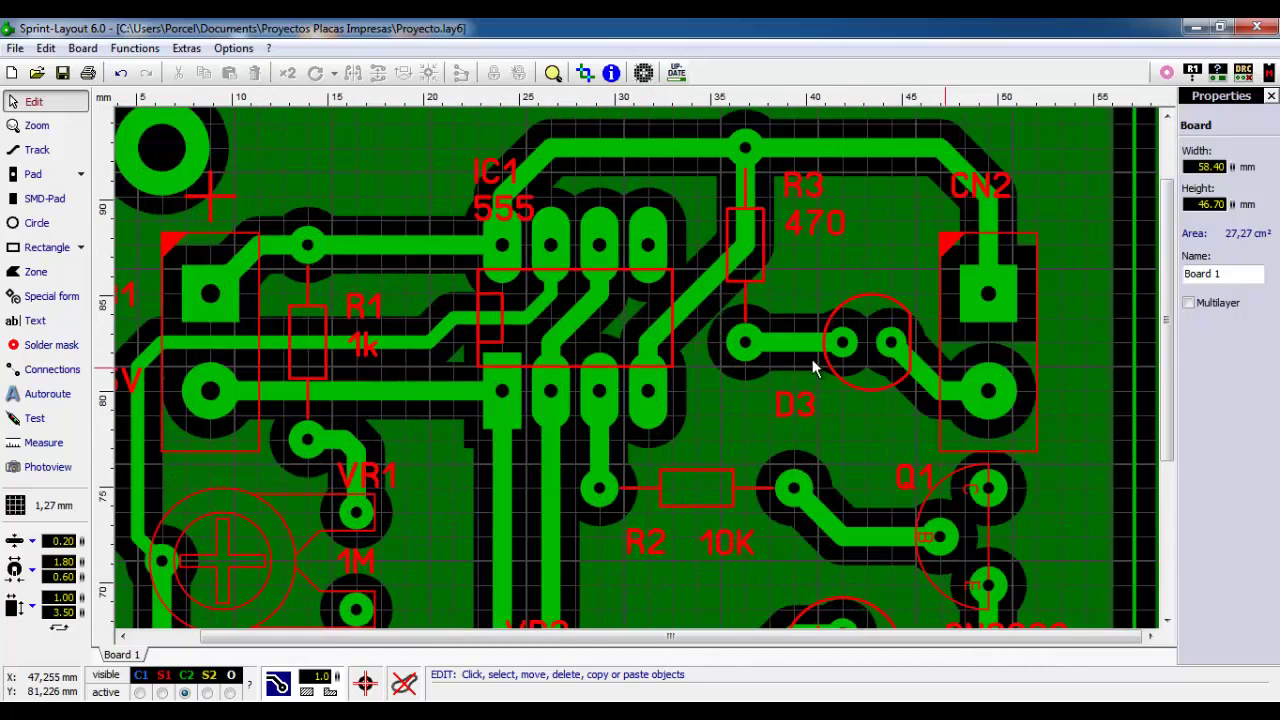
{"action": "scroll", "coordinate": [995, 373], "scroll_direction": "up", "scroll_amount": 2}
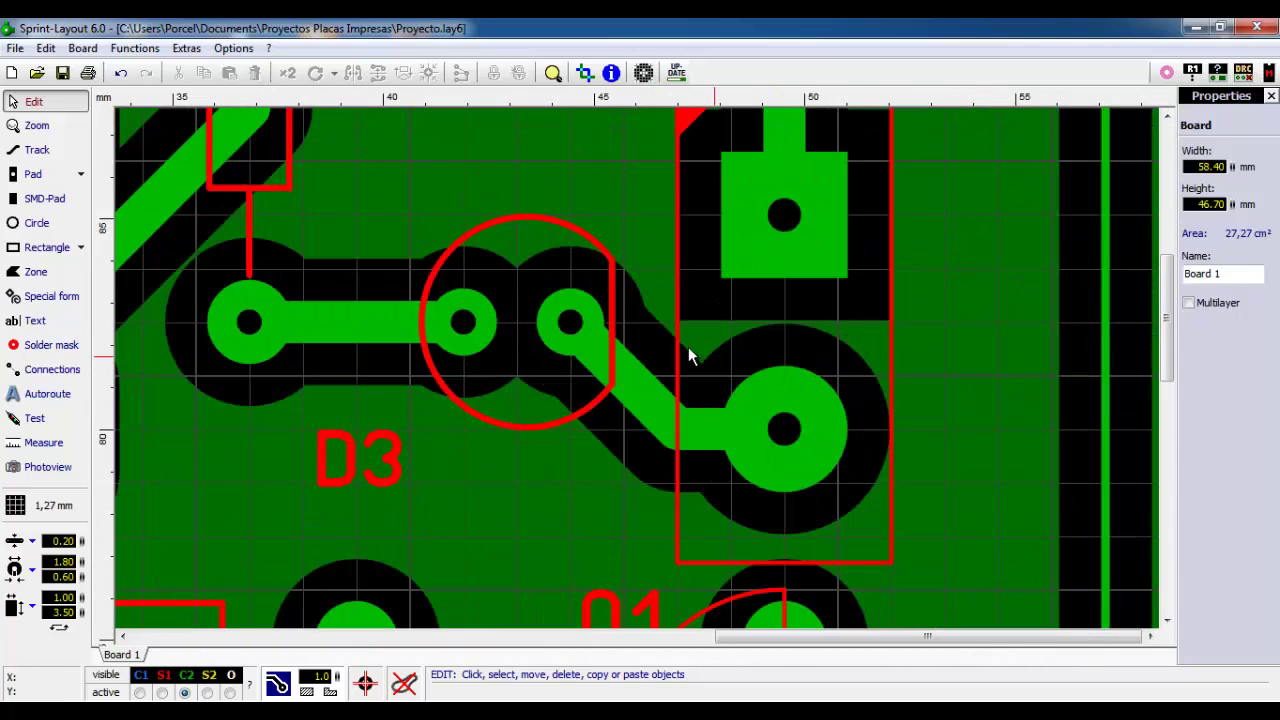
{"action": "left_click", "coordinate": [585, 319]}
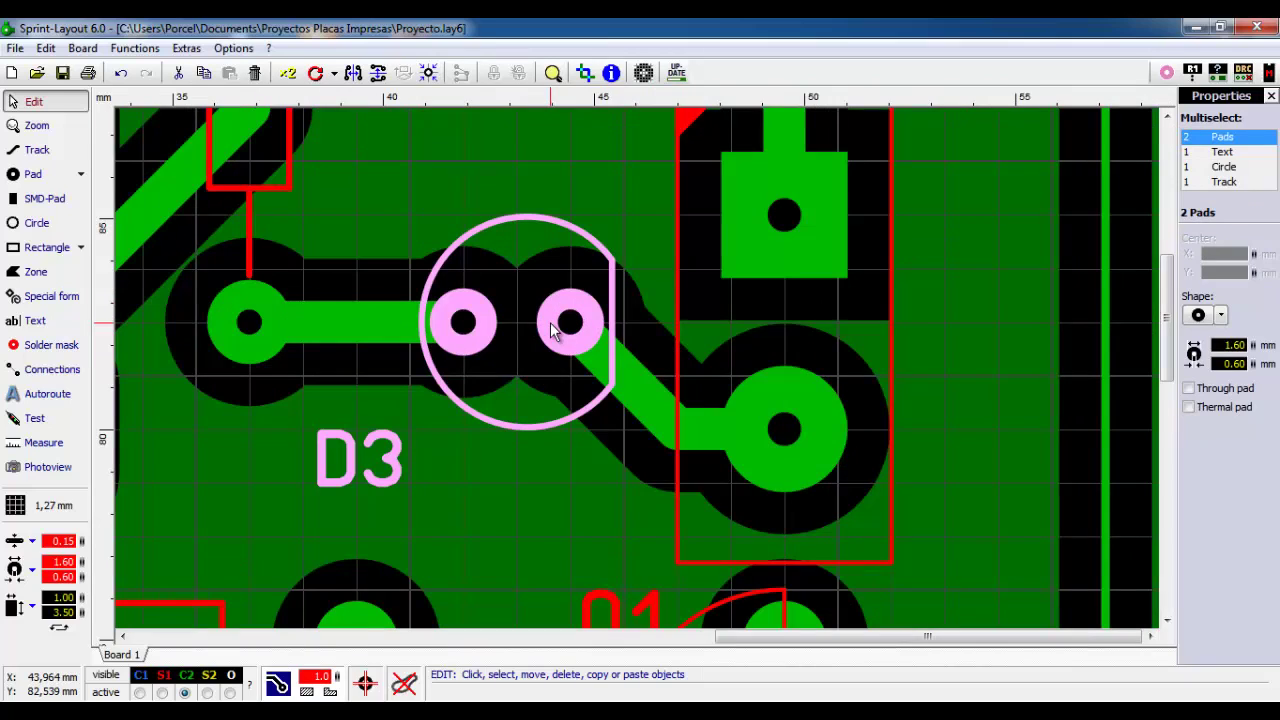
{"action": "scroll", "coordinate": [553, 328], "scroll_direction": "down", "scroll_amount": 1}
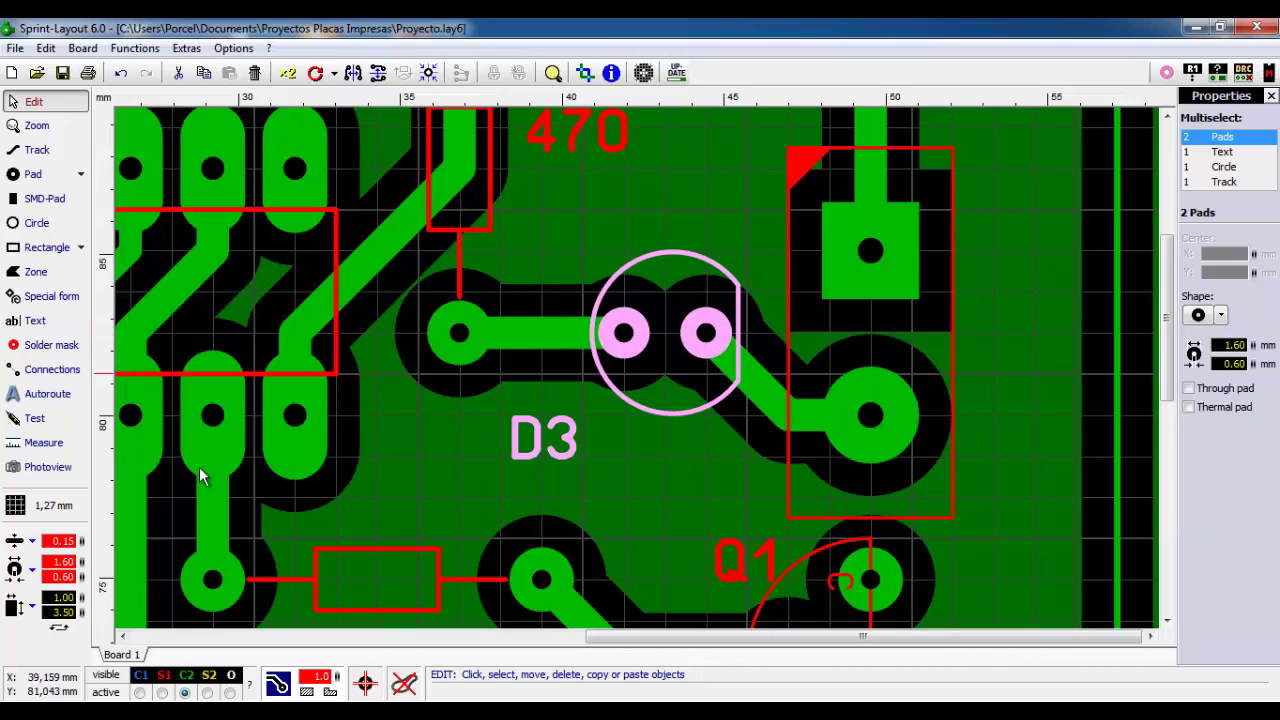
{"action": "double_click", "coordinate": [58, 563]}
{"action": "left_click", "coordinate": [62, 562]}
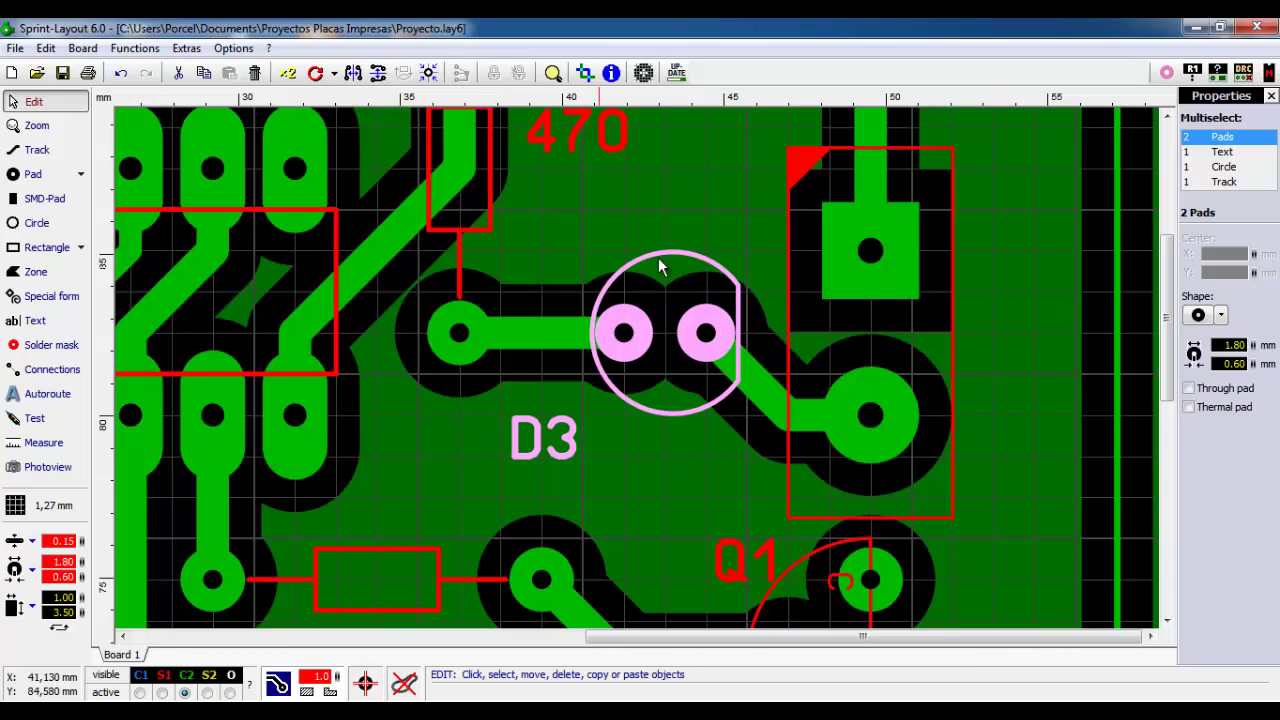
{"action": "left_click", "coordinate": [659, 291]}
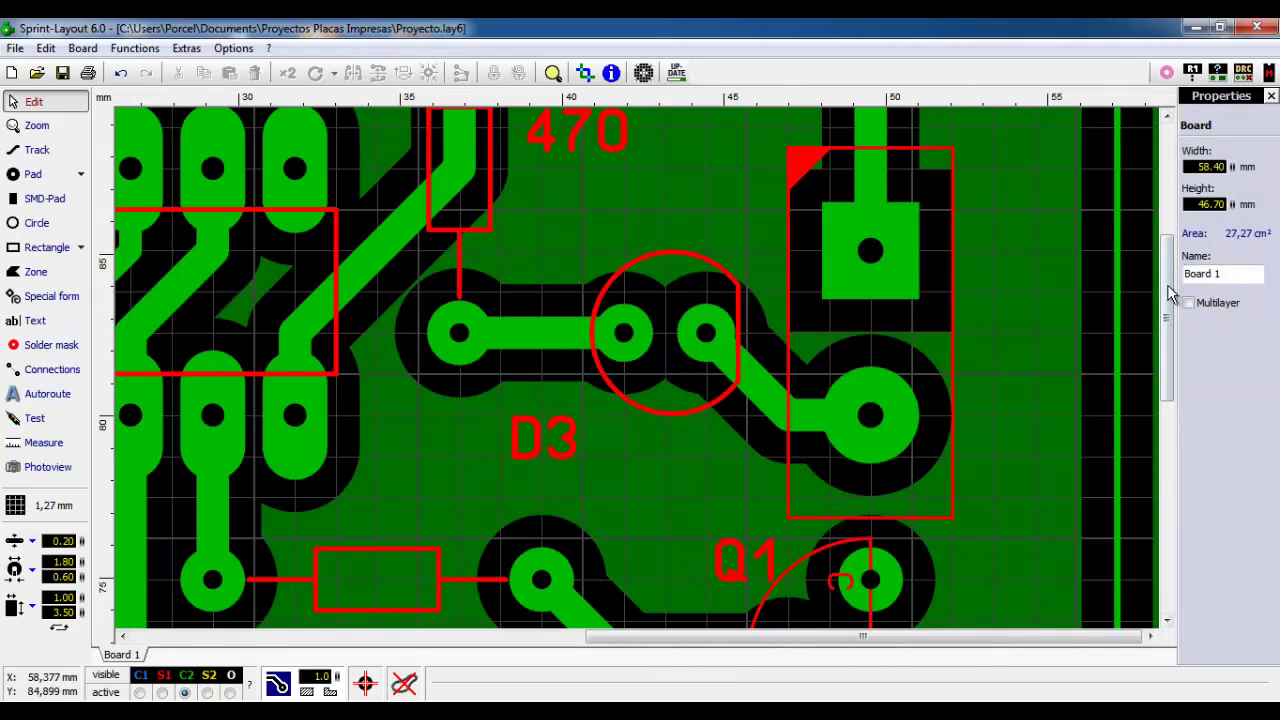
Set the two pads of capacitor C1 to an outer diameter of 1.80 mm and a drilling of 0.60 mm.
{"action": "scroll", "coordinate": [803, 455], "scroll_direction": "down", "scroll_amount": 2}
{"action": "scroll", "coordinate": [737, 453], "scroll_direction": "down", "scroll_amount": 2}
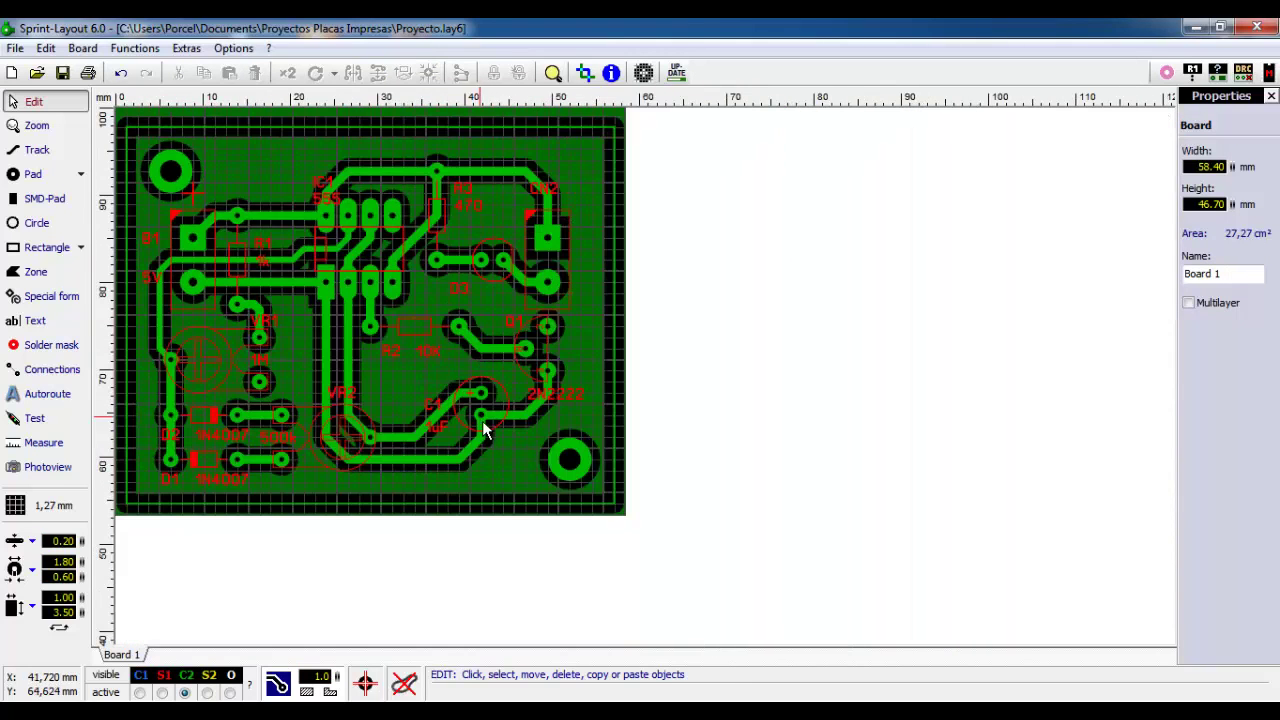
{"action": "scroll", "coordinate": [486, 429], "scroll_direction": "up", "scroll_amount": 4}
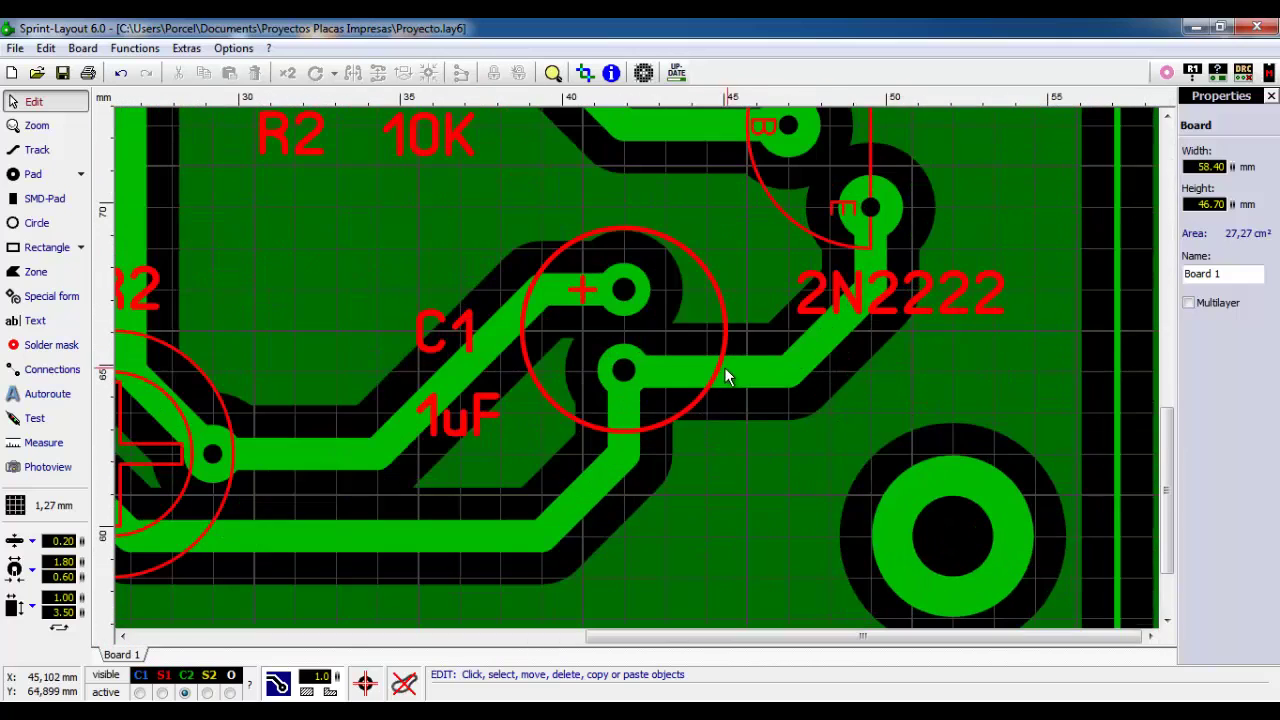
{"action": "left_click", "coordinate": [636, 295]}
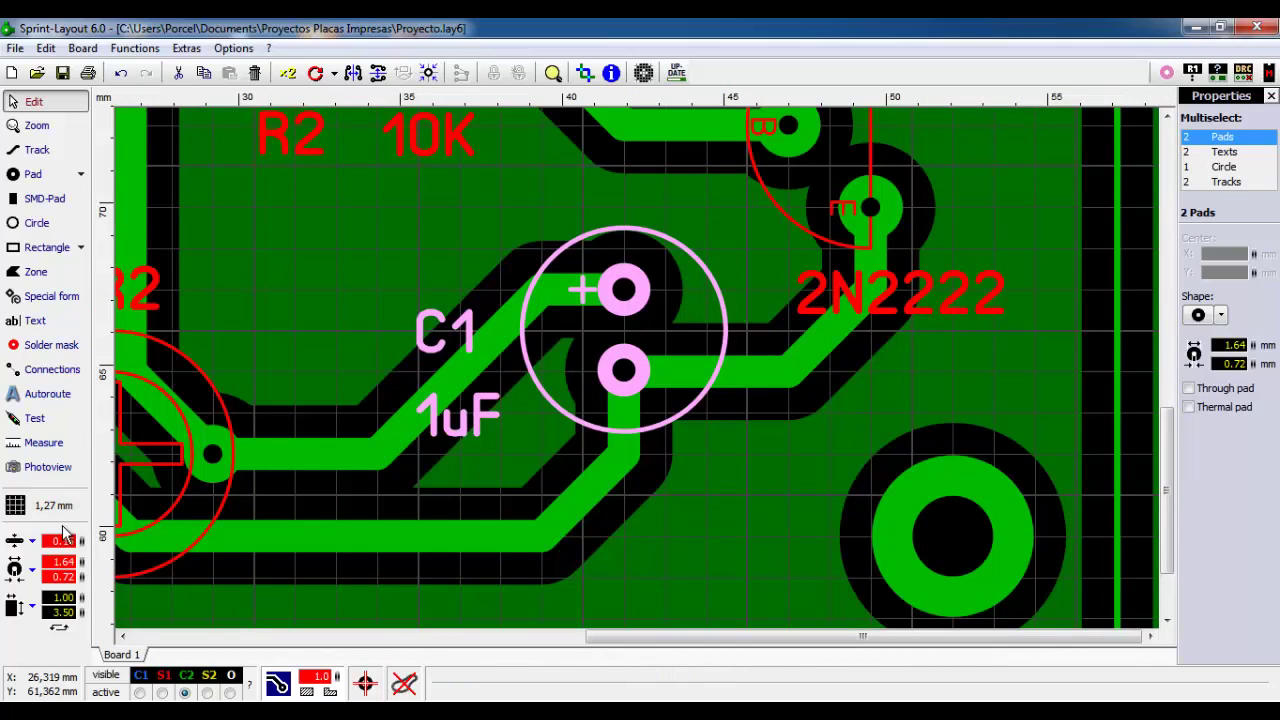
{"action": "left_click", "coordinate": [63, 562]}
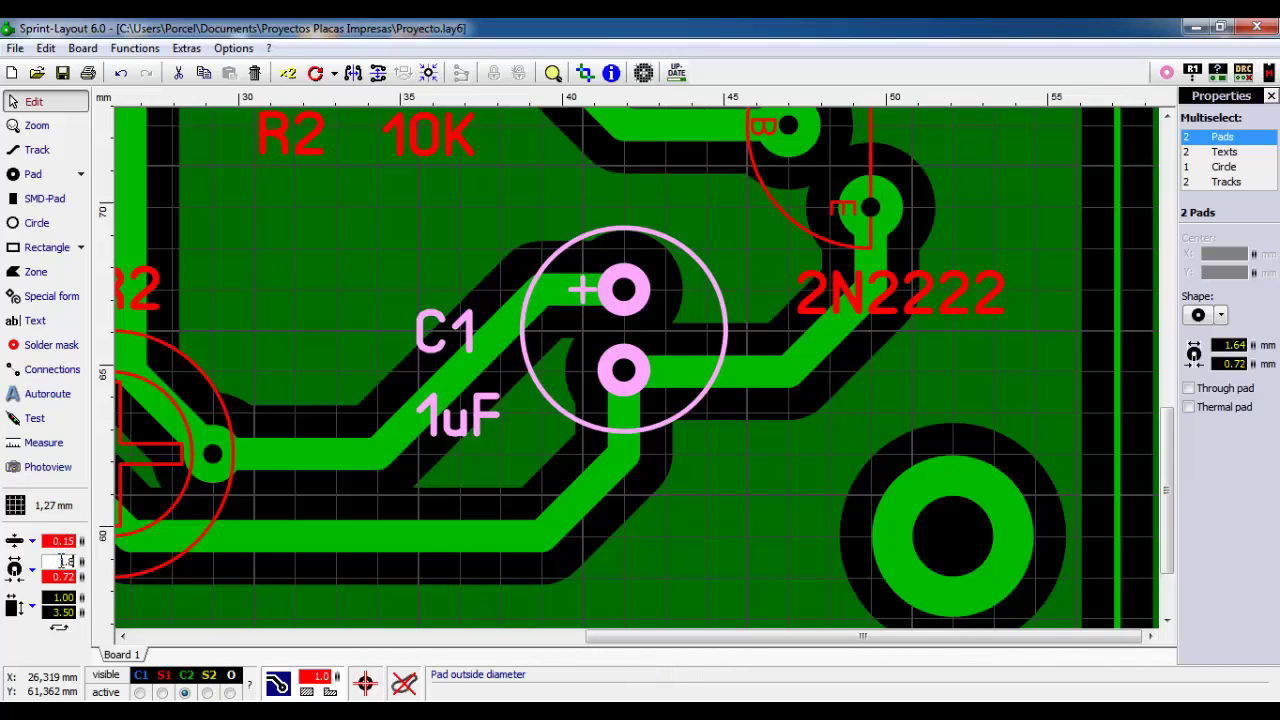
{"action": "type", "text": "1.8"}
{"action": "left_click", "coordinate": [59, 577]}
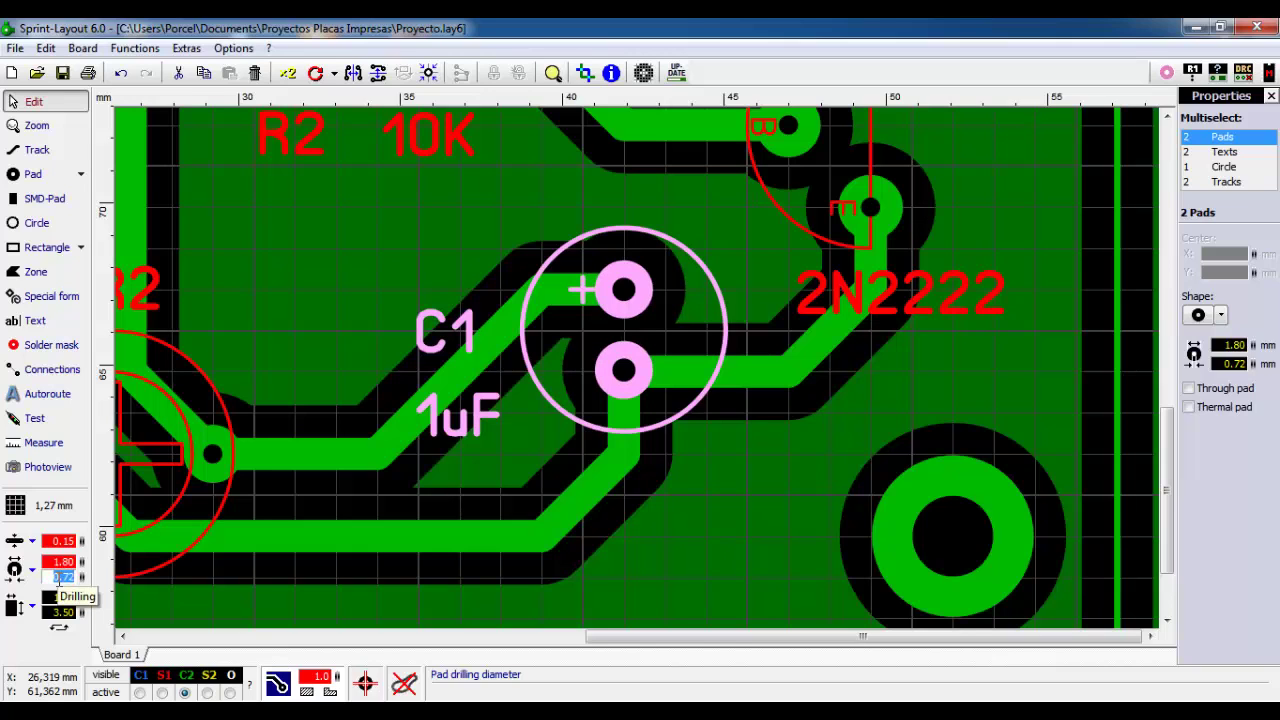
{"action": "key", "text": "BackSpace"}
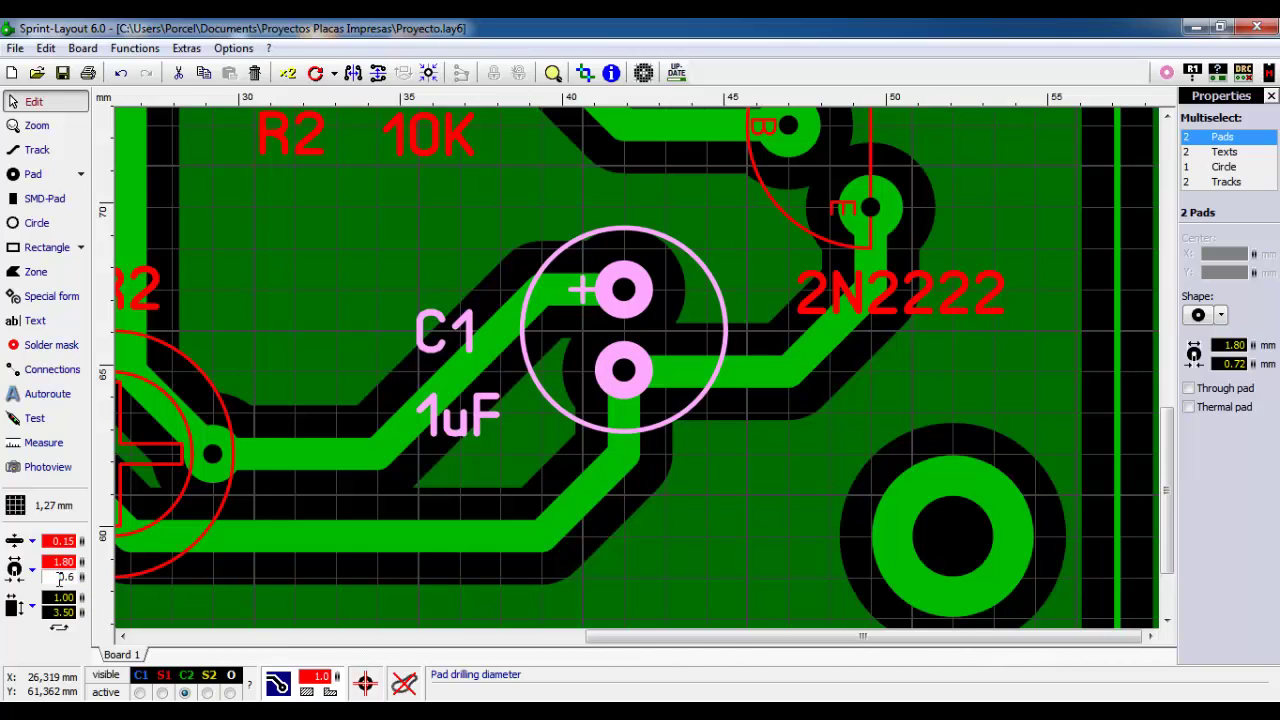
{"action": "type", "text": "0.6"}
{"action": "key", "text": "Return"}
{"action": "left_click", "coordinate": [647, 209]}
Check the pad dimensions of LED D3 and clear the selection.
{"action": "scroll", "coordinate": [790, 242], "scroll_direction": "down", "scroll_amount": 1}
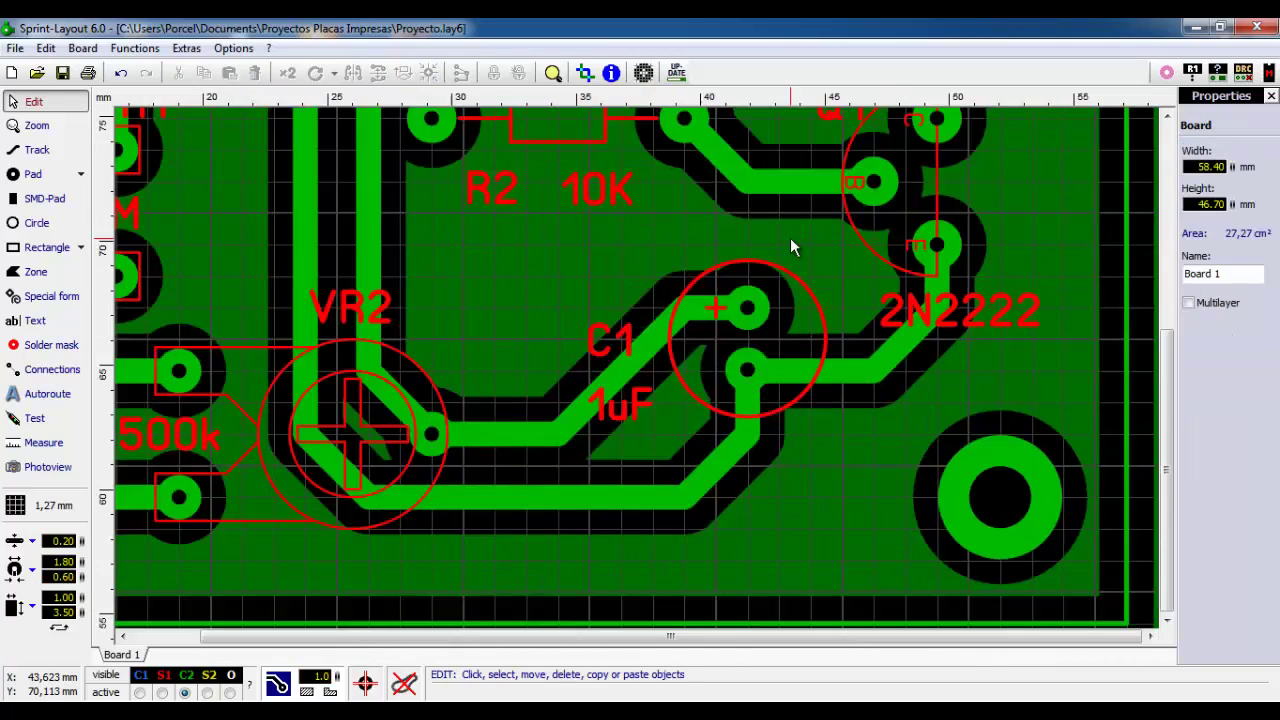
{"action": "scroll", "coordinate": [790, 247], "scroll_direction": "down", "scroll_amount": 1}
{"action": "left_click", "coordinate": [734, 222]}
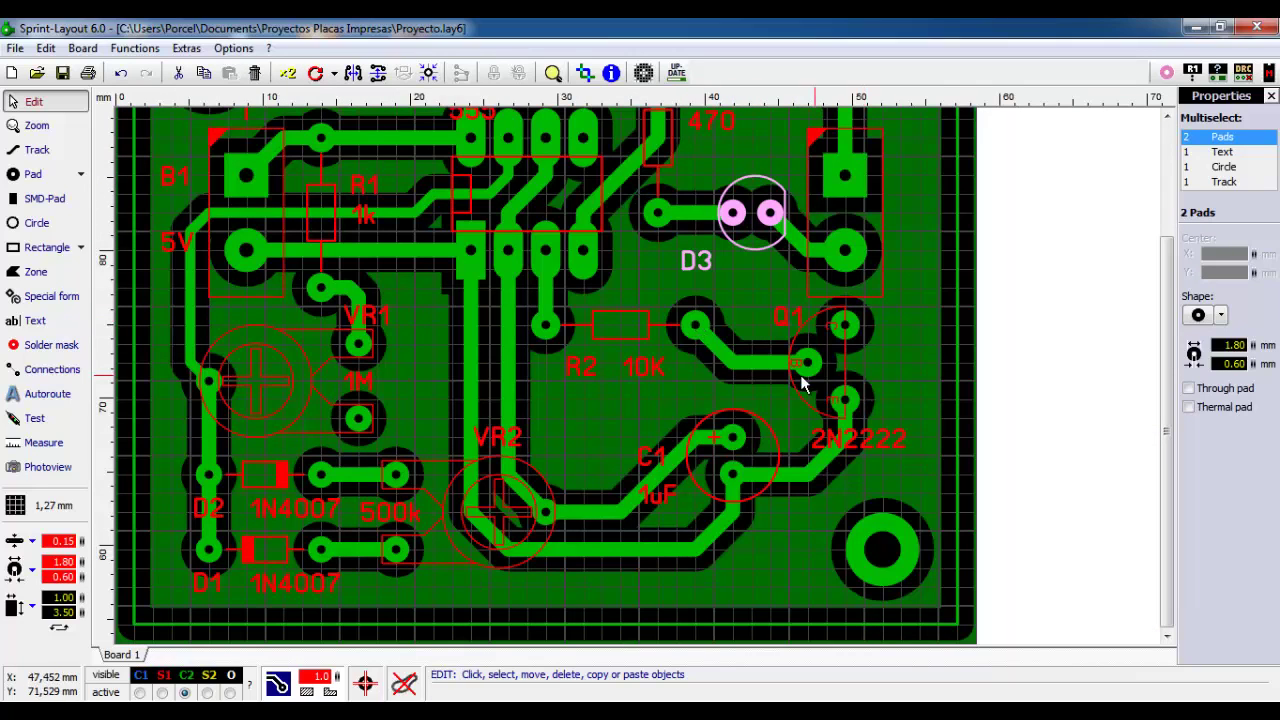
{"action": "left_click", "coordinate": [428, 367]}
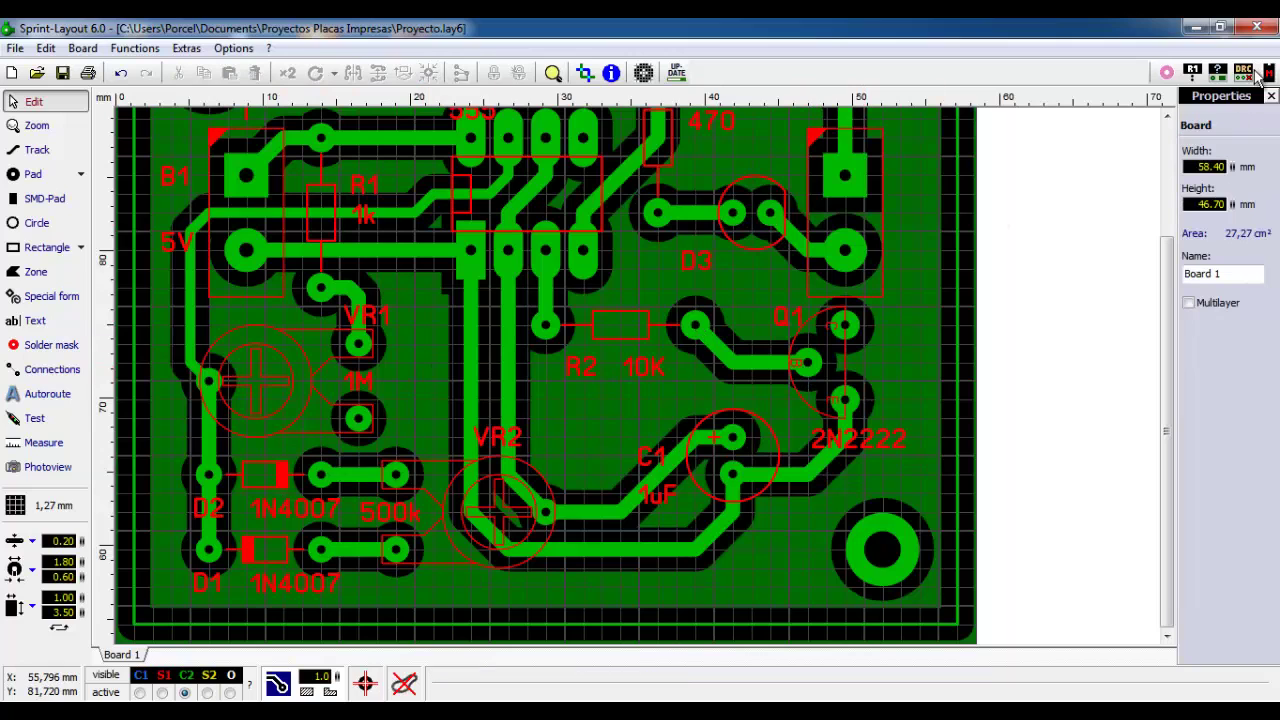
Show the Selector panel and set the drilling of all pads in the 0.72 mm group to 0.60 mm.
{"action": "left_click", "coordinate": [1167, 73]}
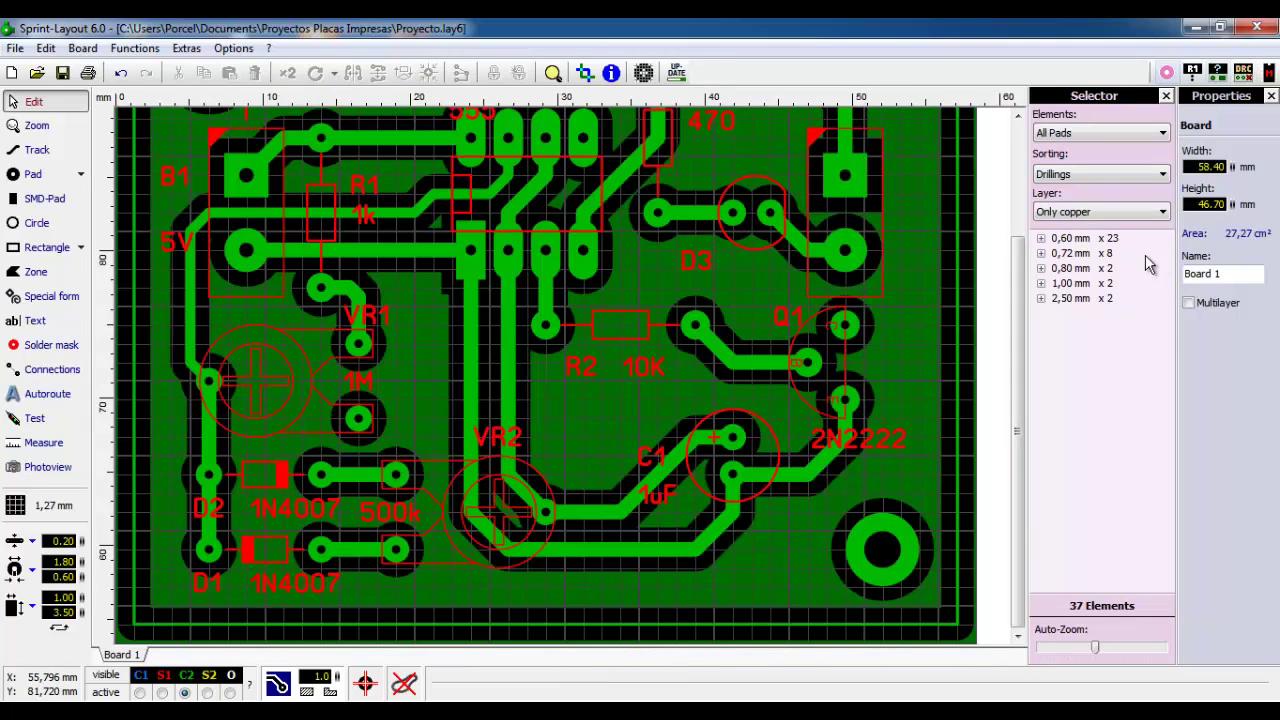
{"action": "left_click", "coordinate": [1073, 241]}
{"action": "left_click", "coordinate": [1076, 255]}
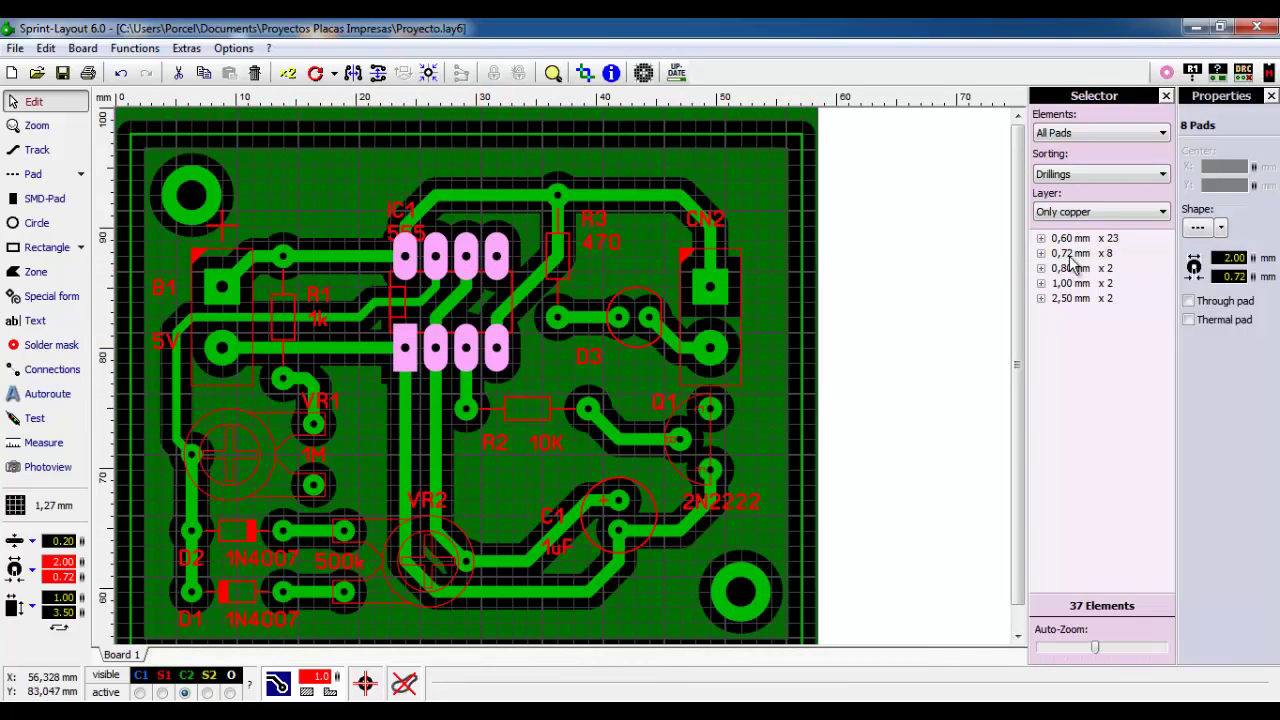
{"action": "double_click", "coordinate": [1234, 277]}
{"action": "type", "text": "0"}
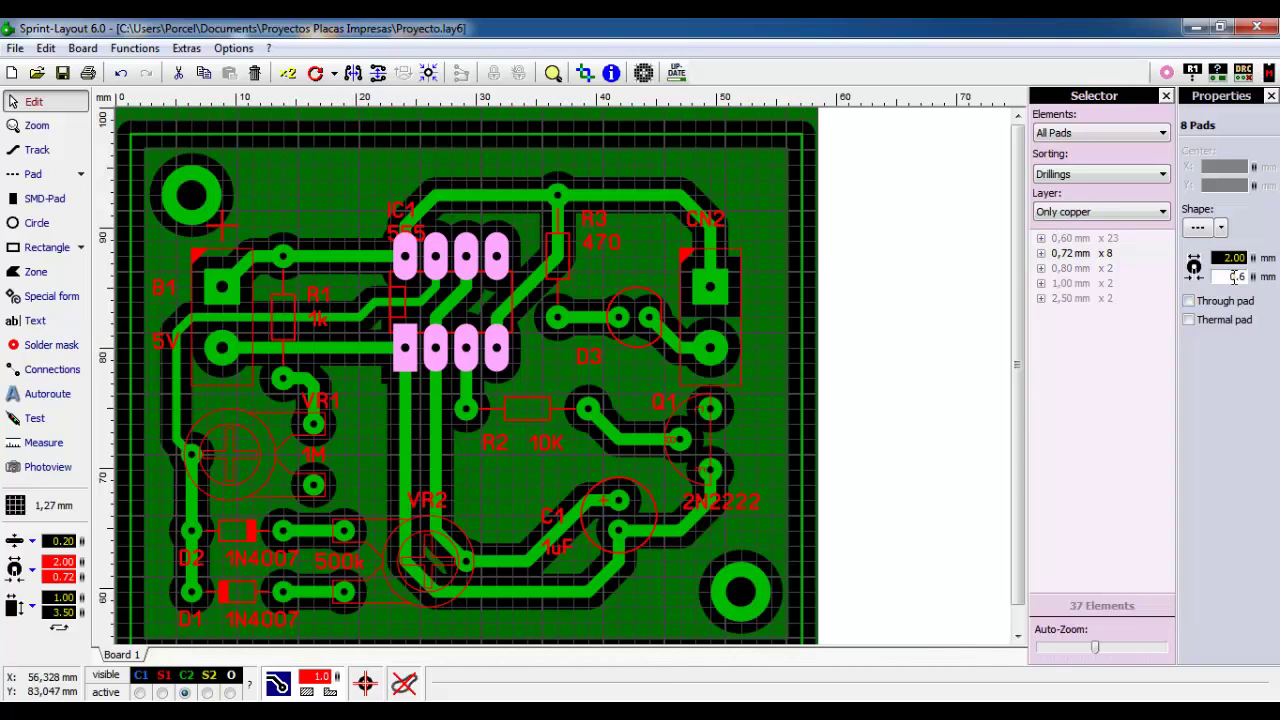
{"action": "key", "text": "Return"}
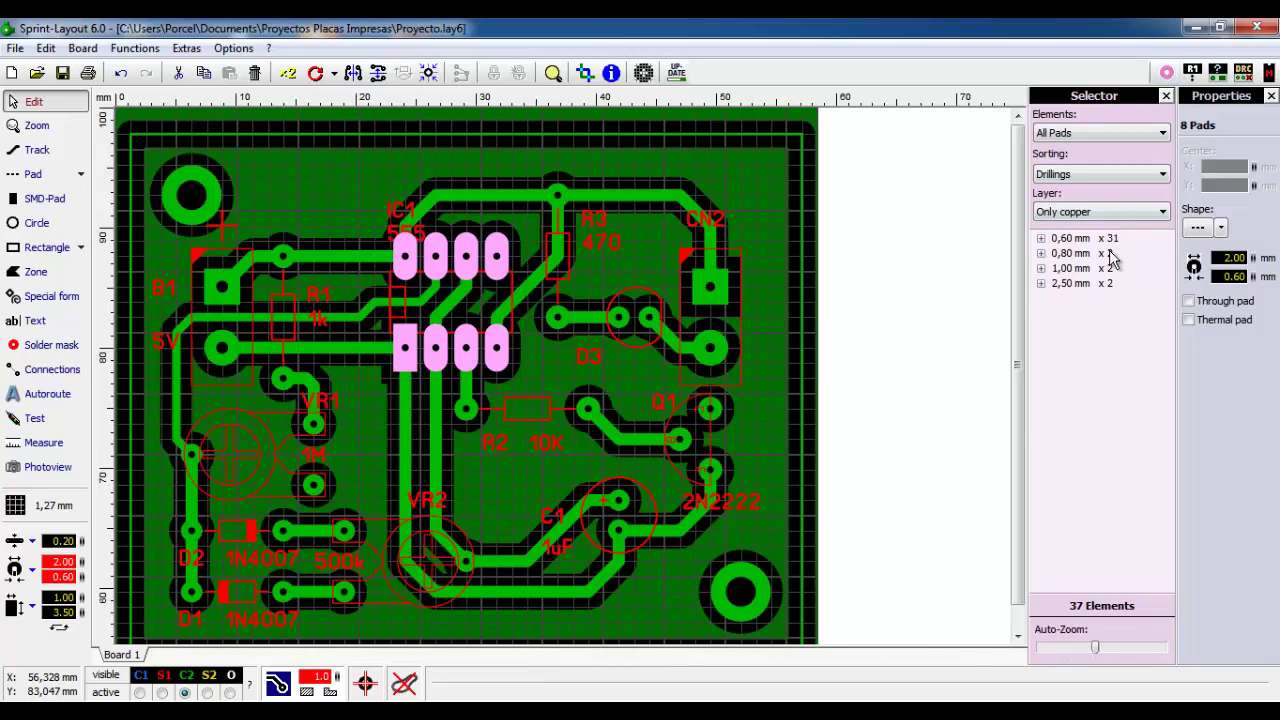
Inspect the 0.60 mm drill group and highlight the pads drilled at 0.80 mm and 1.00 mm.
{"action": "left_click", "coordinate": [1042, 240]}
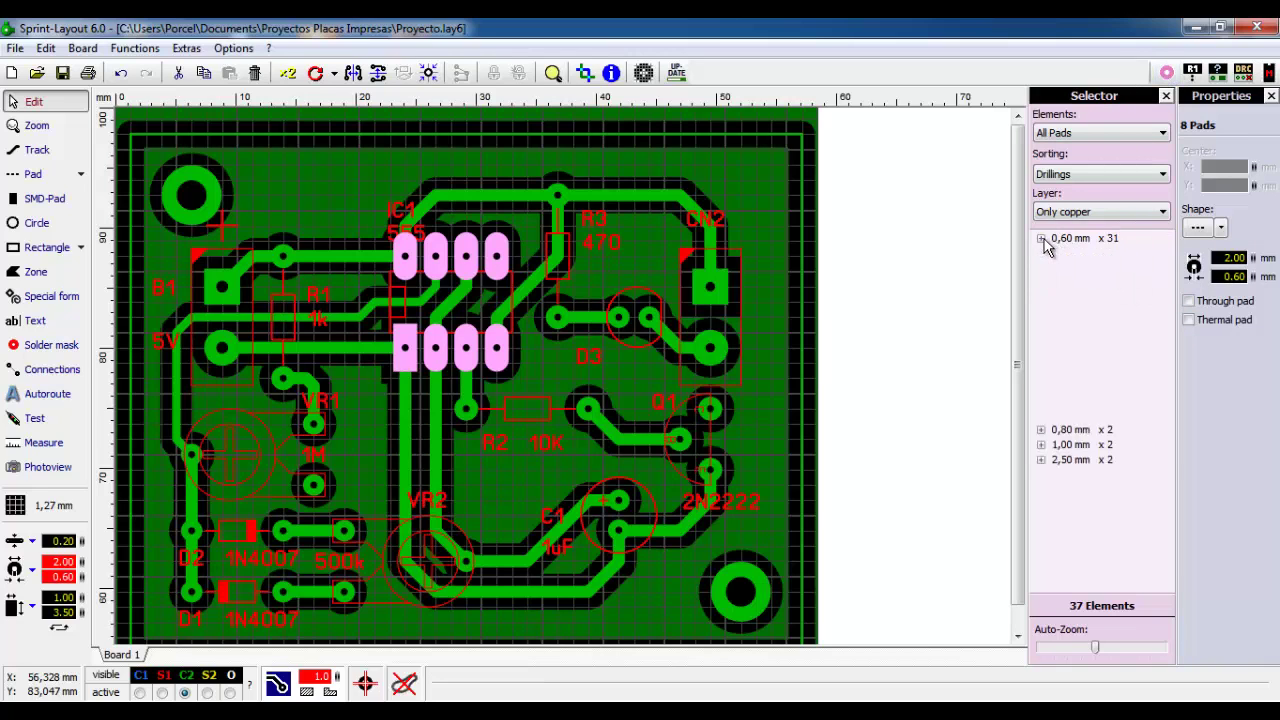
{"action": "left_click", "coordinate": [1041, 239]}
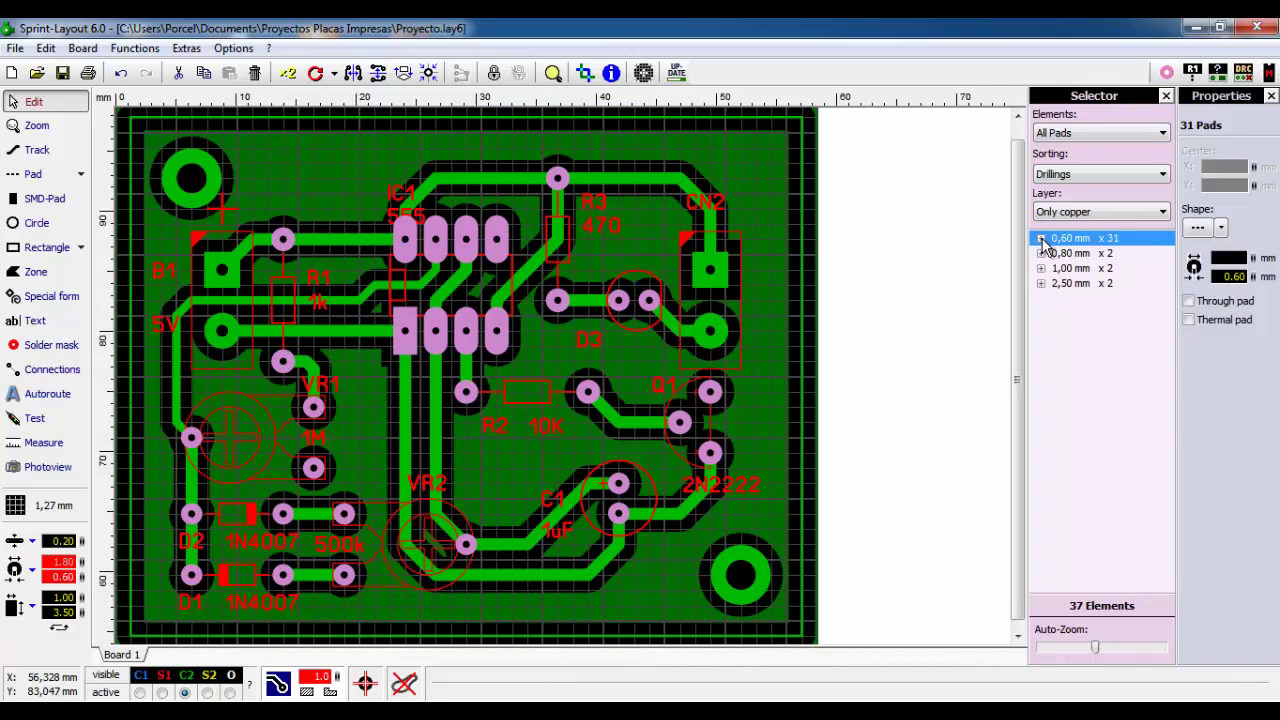
{"action": "left_click", "coordinate": [1074, 256]}
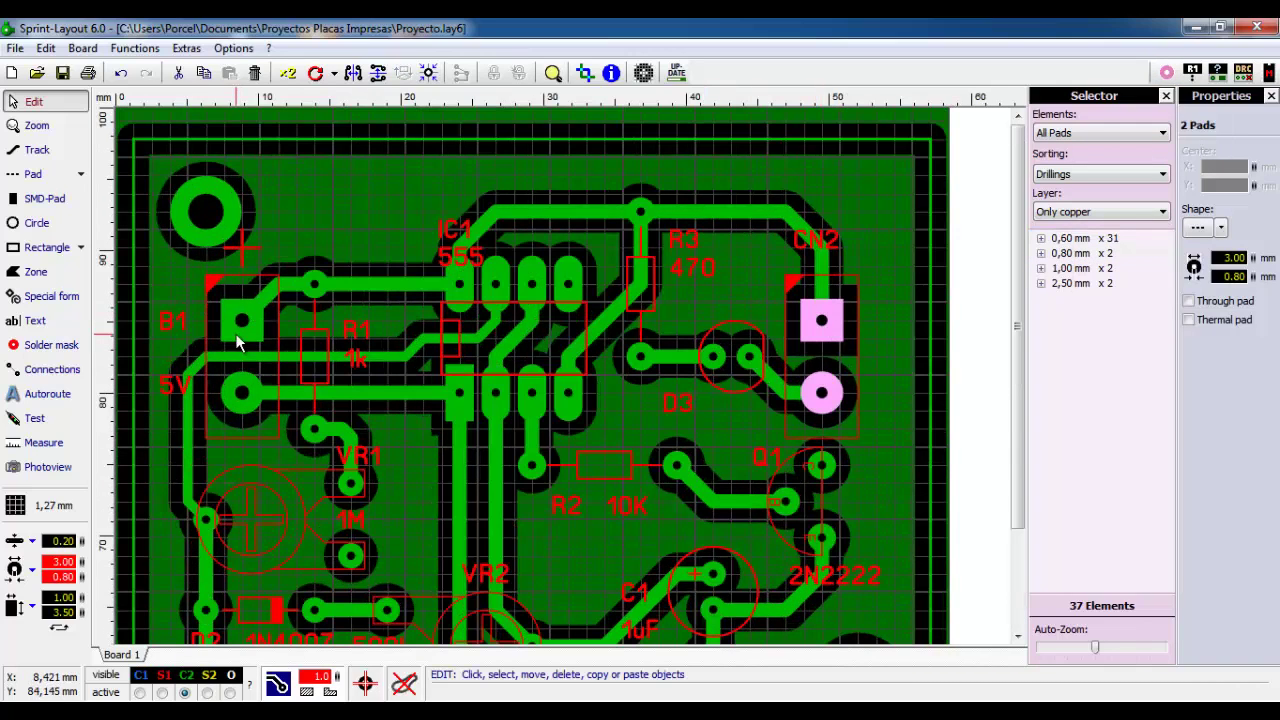
{"action": "left_click", "coordinate": [1068, 268]}
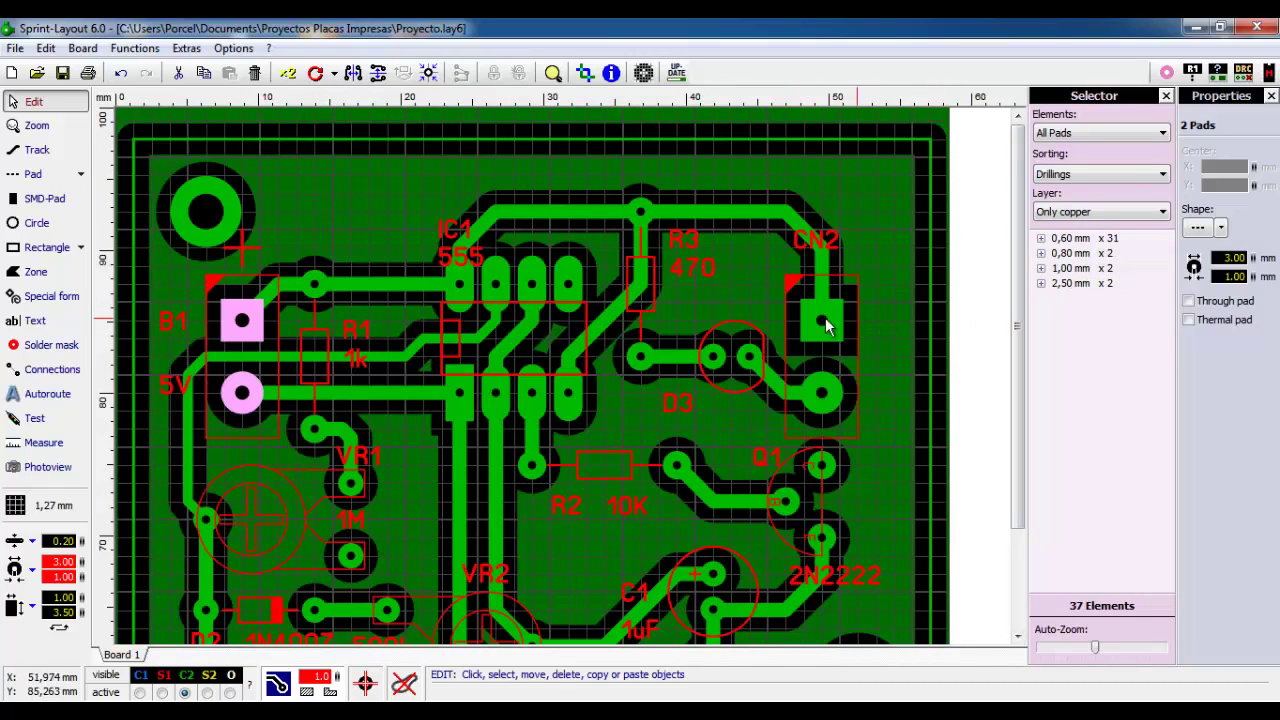
Set the drilling of the two 1.00 mm pads of connector B1 to 0.80 mm.
{"action": "left_click", "coordinate": [1072, 270]}
{"action": "left_click", "coordinate": [1228, 276]}
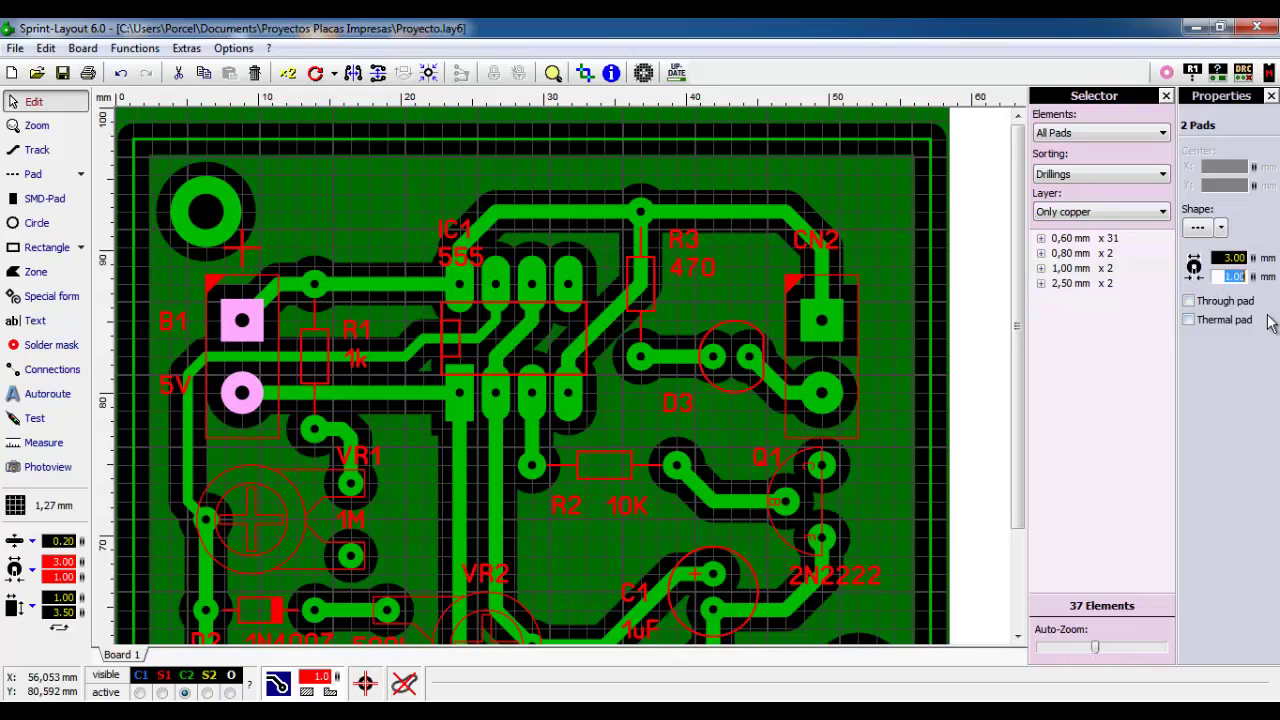
{"action": "type", "text": "0.8"}
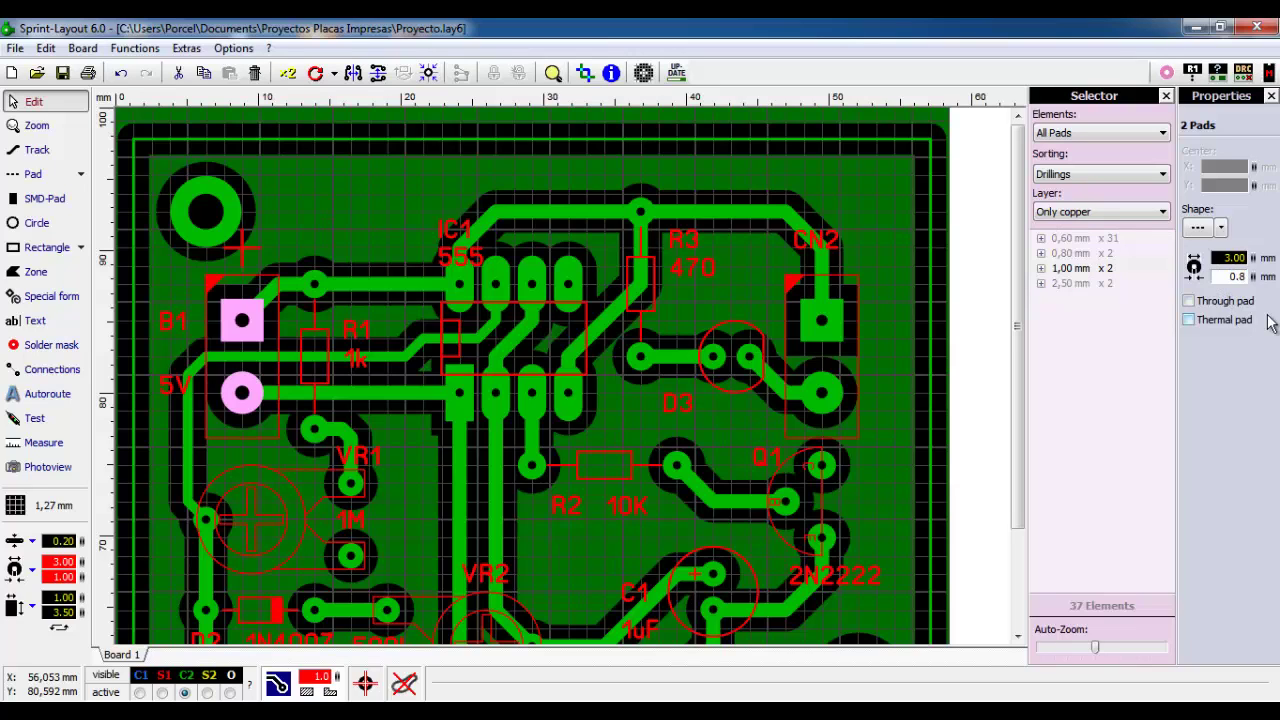
{"action": "key", "text": "Return"}
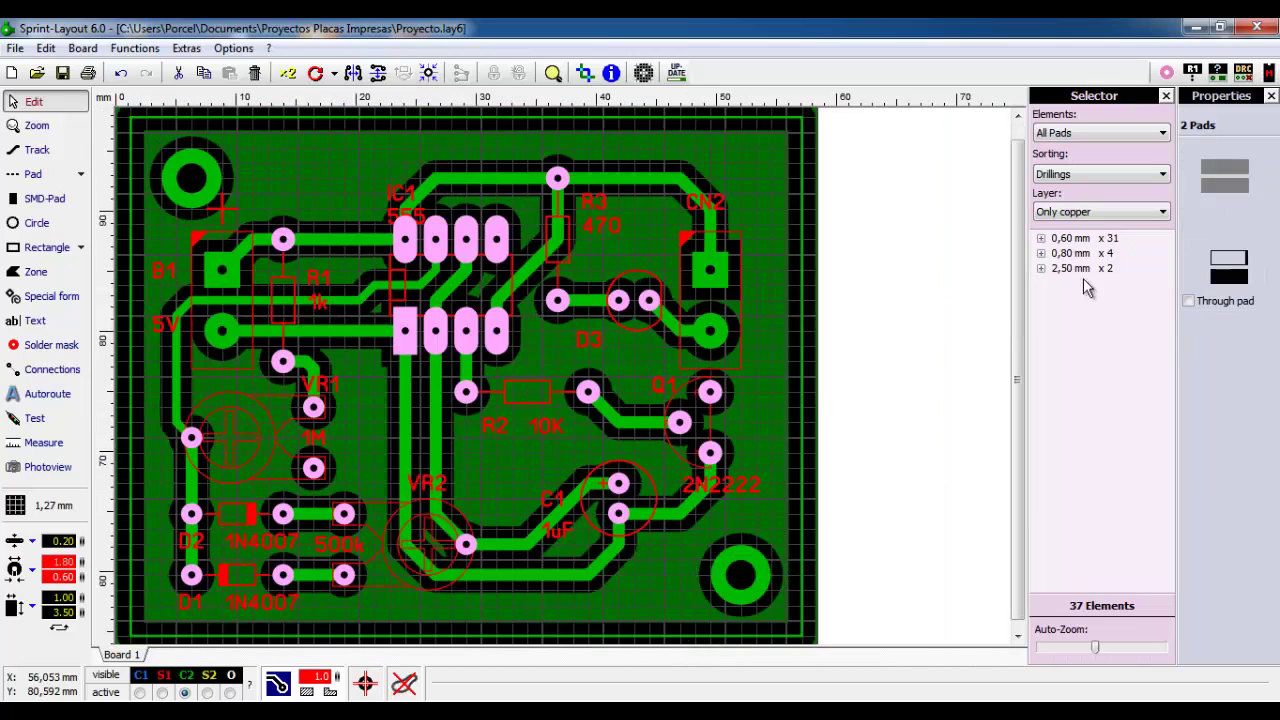
Highlight the 0.60, 0.80 and 2.50 mm drill groups in turn to review their pads, then clear the selection.
{"action": "left_click", "coordinate": [1076, 240]}
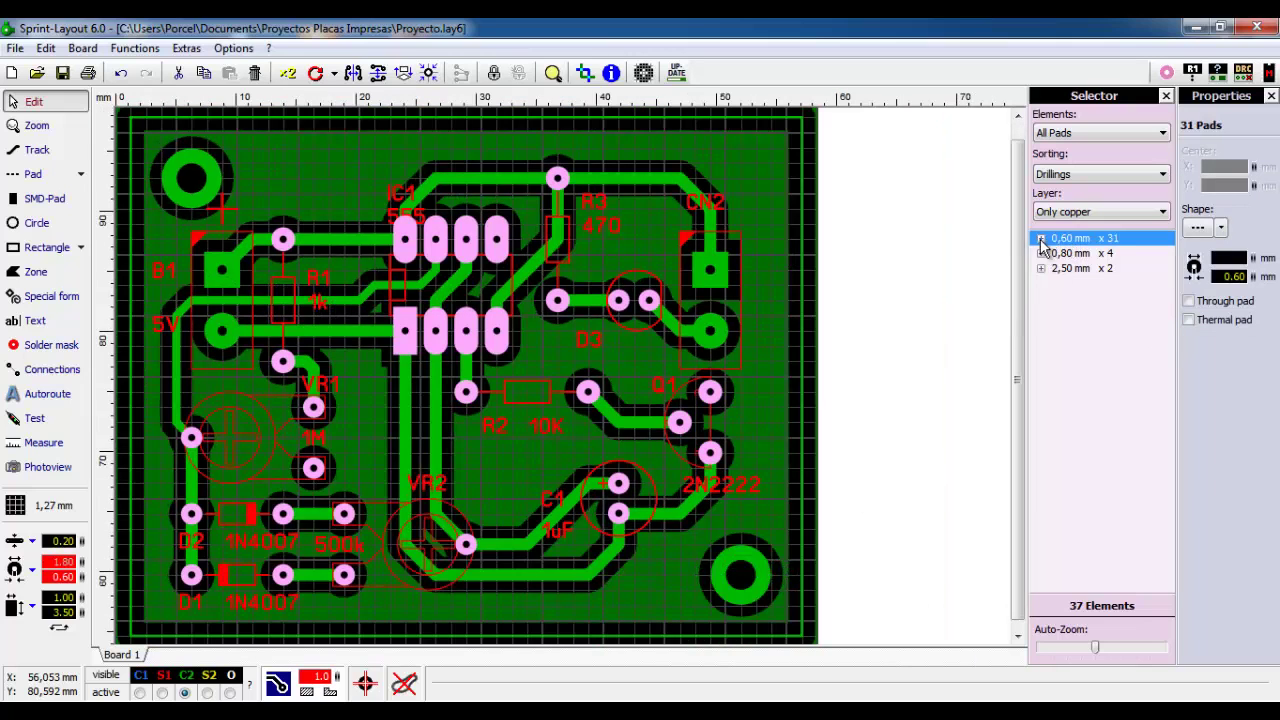
{"action": "left_click", "coordinate": [1064, 256]}
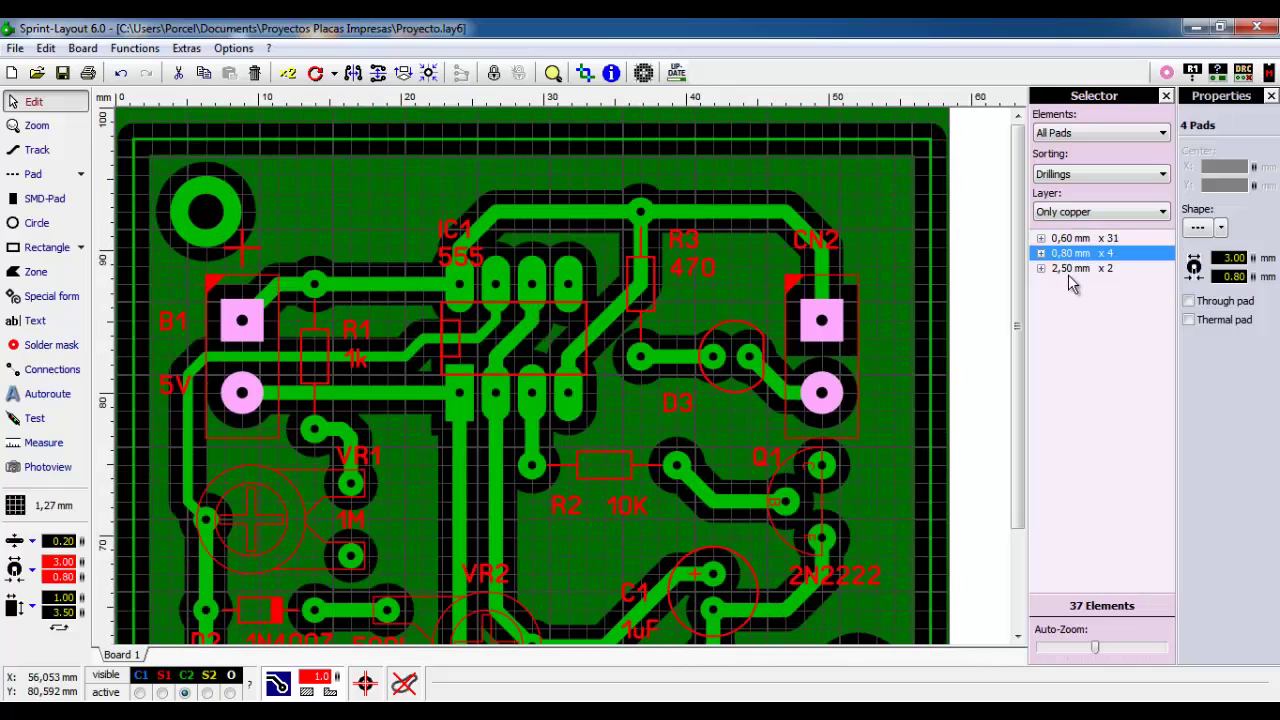
{"action": "left_click", "coordinate": [1070, 268]}
{"action": "left_click", "coordinate": [805, 470]}
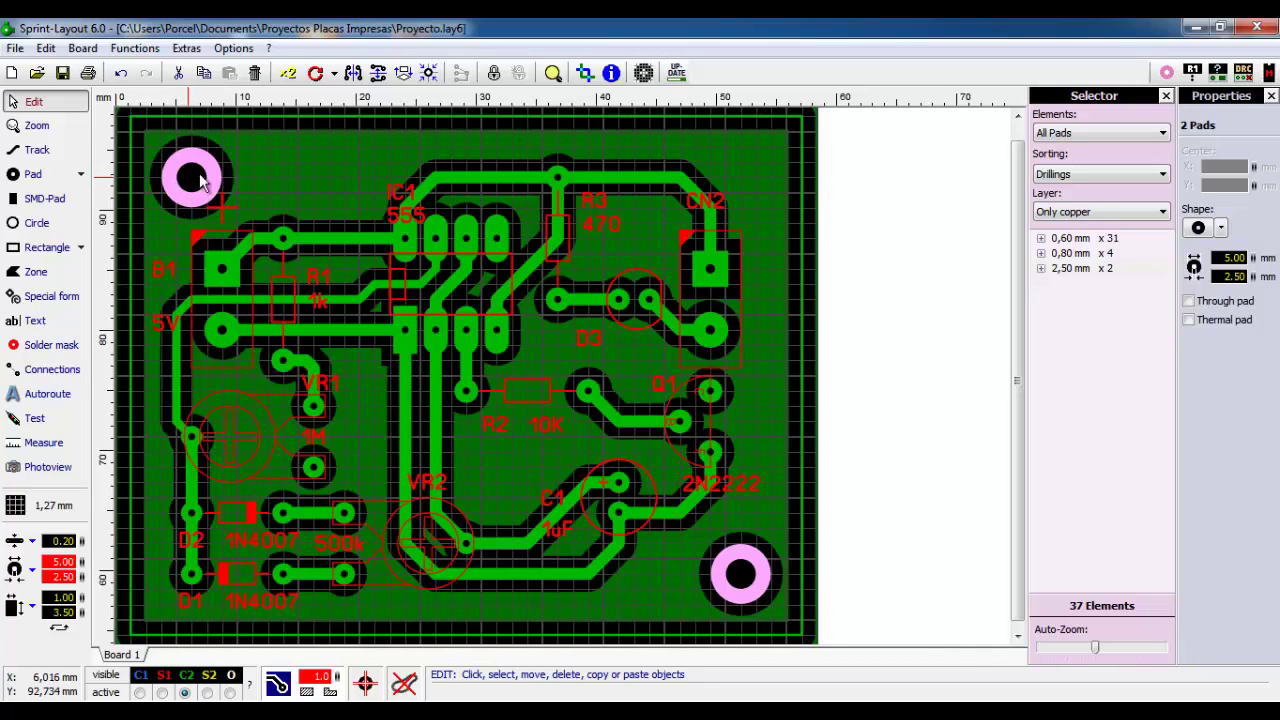
{"action": "left_click", "coordinate": [329, 167]}
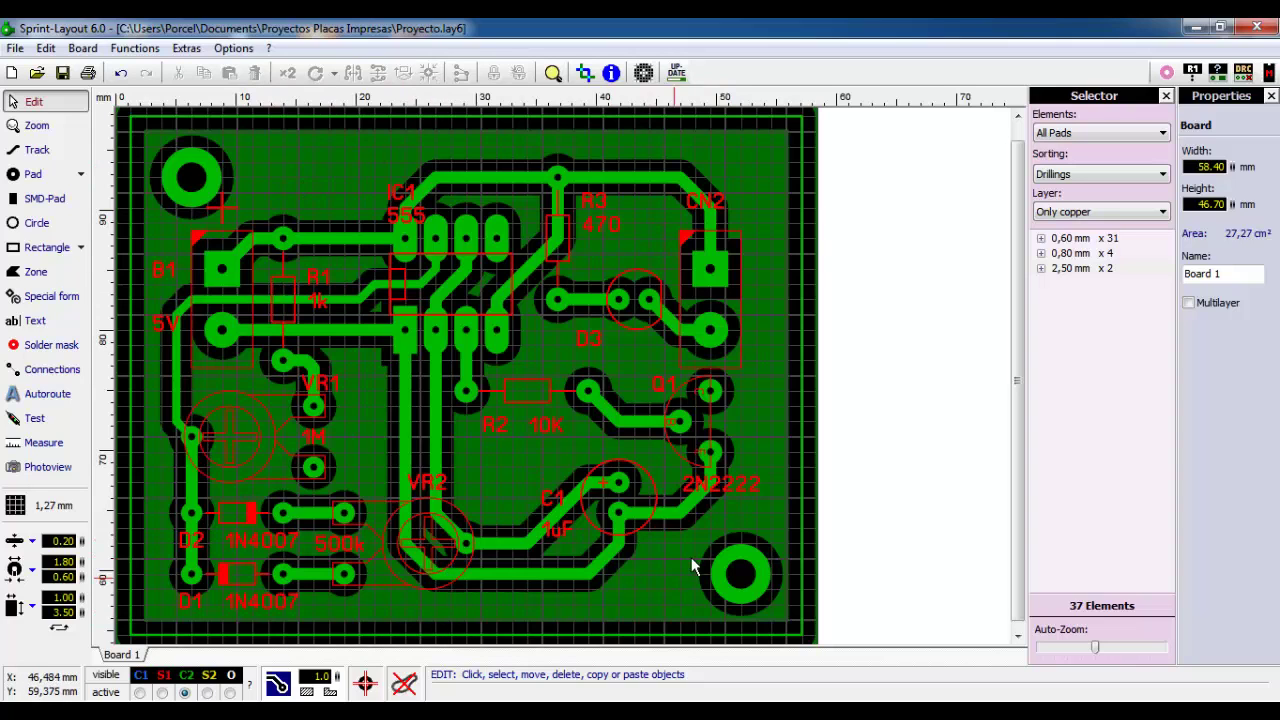
Select the entire layout and shift it up one grid step to the upper edge of the board.
{"action": "scroll", "coordinate": [712, 345], "scroll_direction": "down", "scroll_amount": 1}
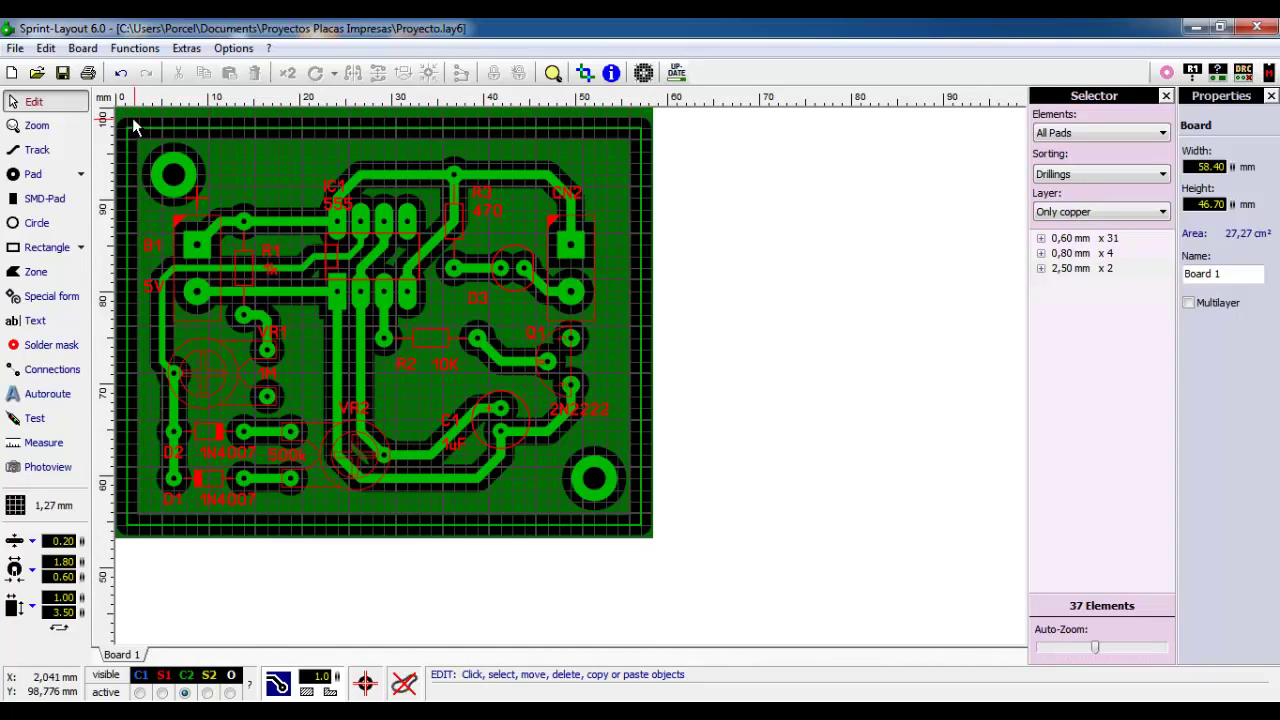
{"action": "left_click", "coordinate": [650, 534]}
{"action": "left_click_drag", "start_coordinate": [650, 545], "coordinate": [648, 540]}
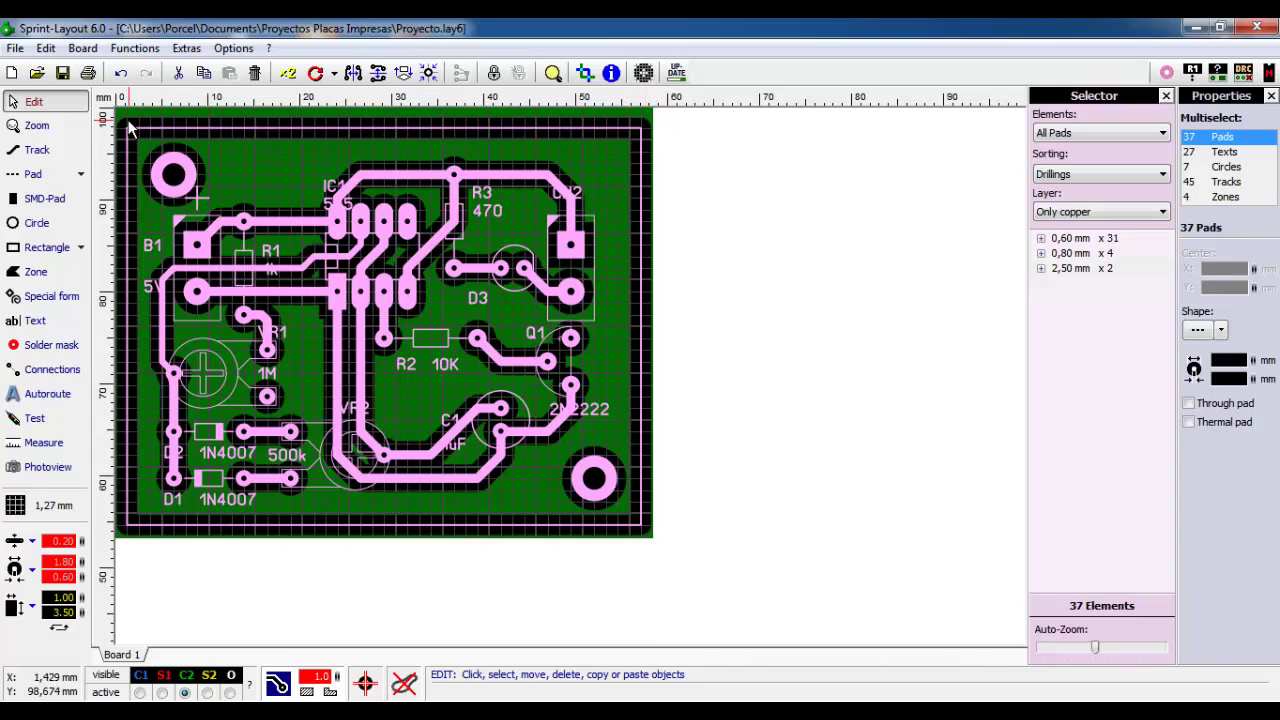
{"action": "key", "text": "Up"}
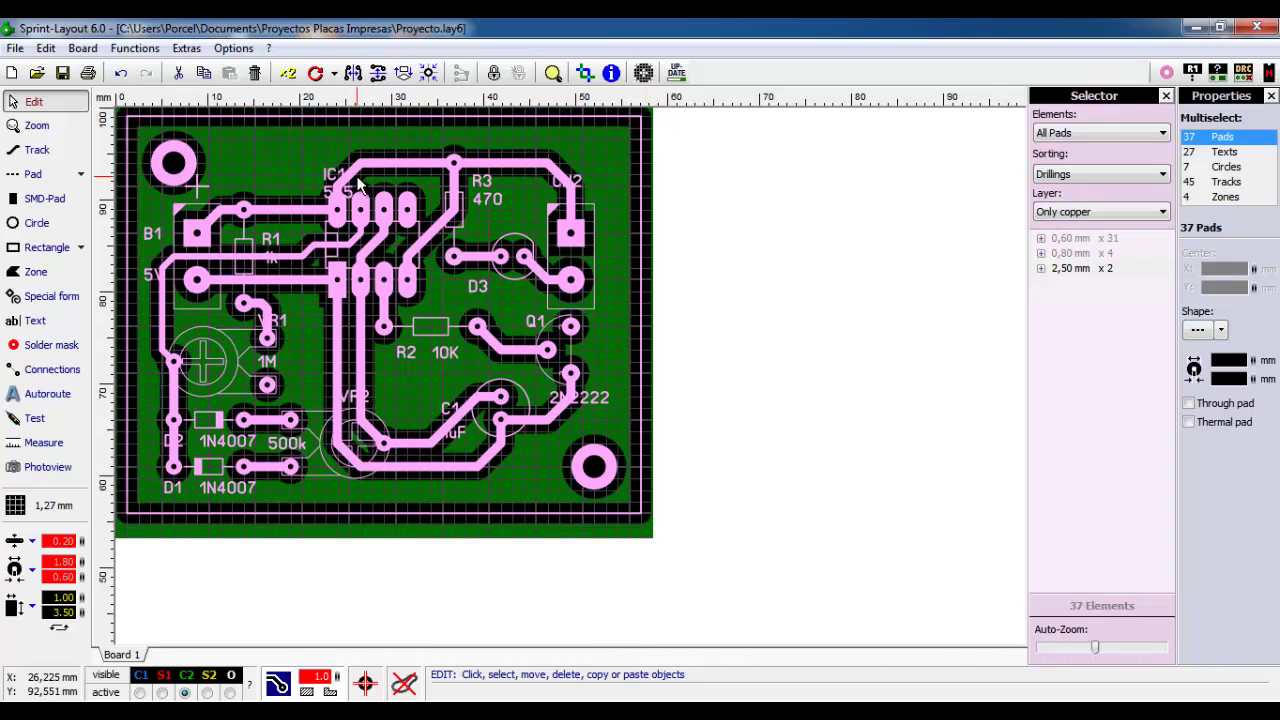
{"action": "left_click", "coordinate": [650, 178]}
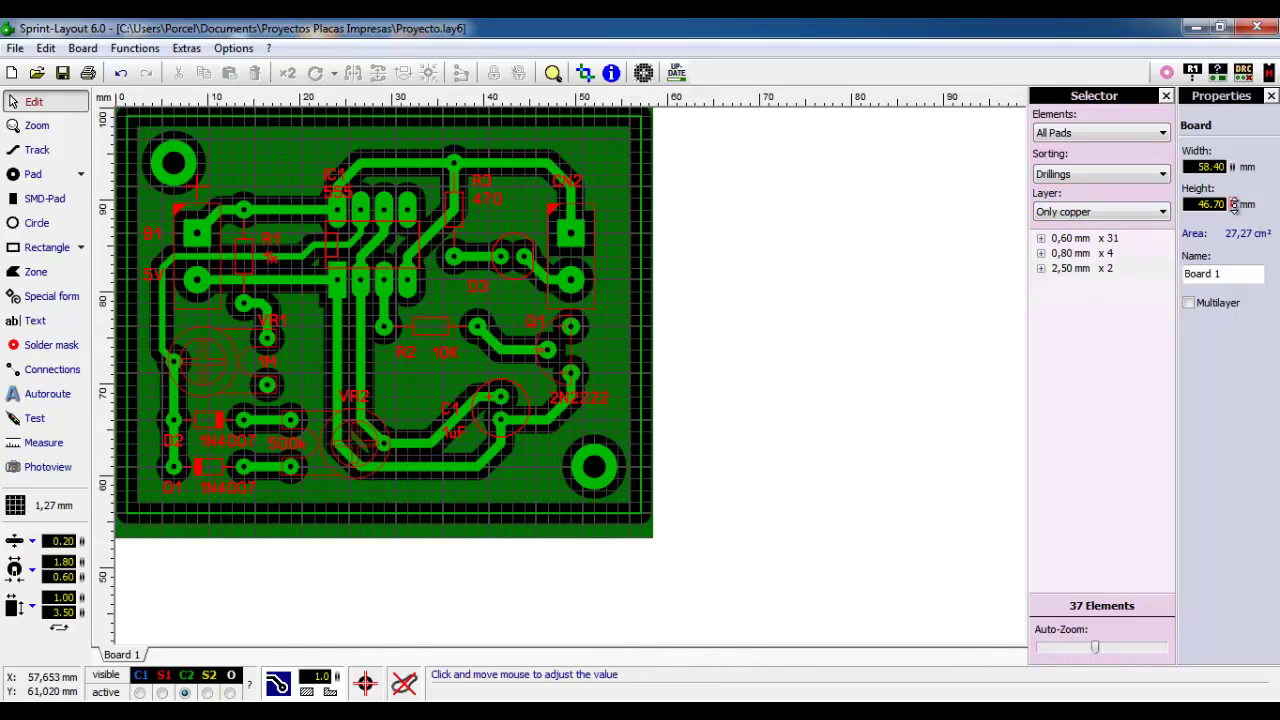
Reduce the board height to 45.40 mm and check the margin around the outline track.
{"action": "left_click_drag", "start_coordinate": [1232, 204], "coordinate": [1229, 303]}
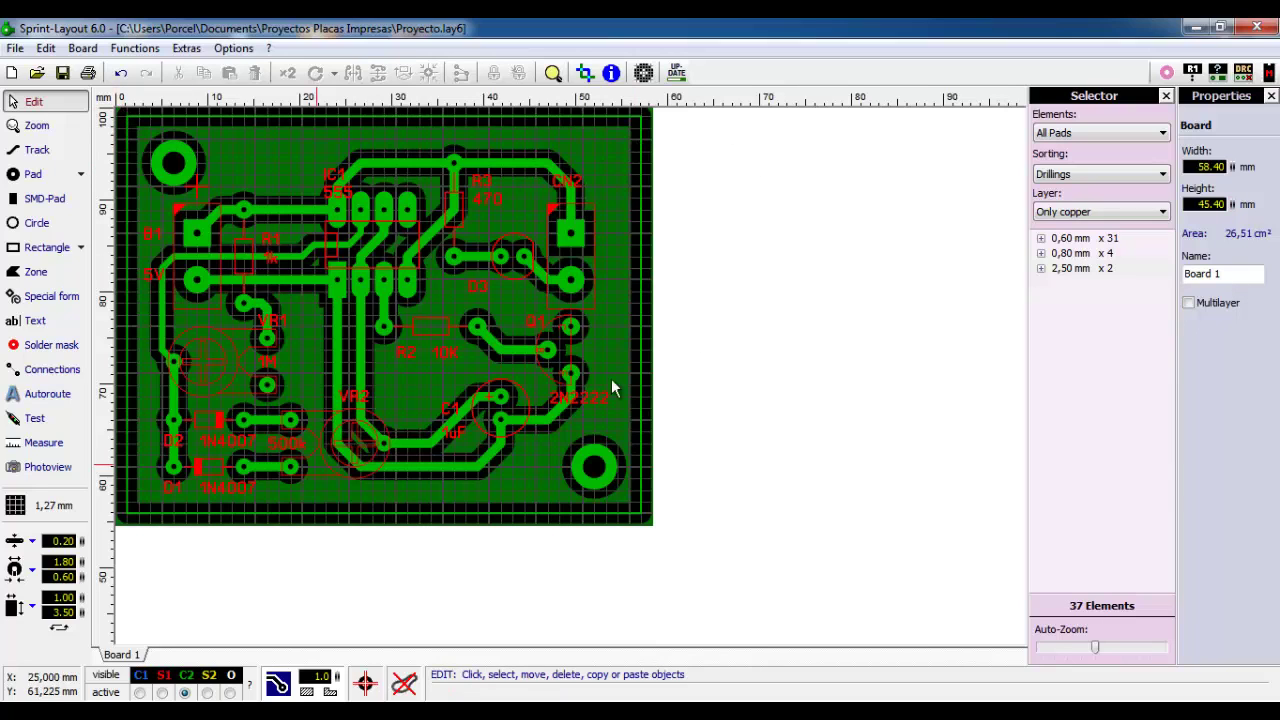
{"action": "left_click", "coordinate": [642, 225]}
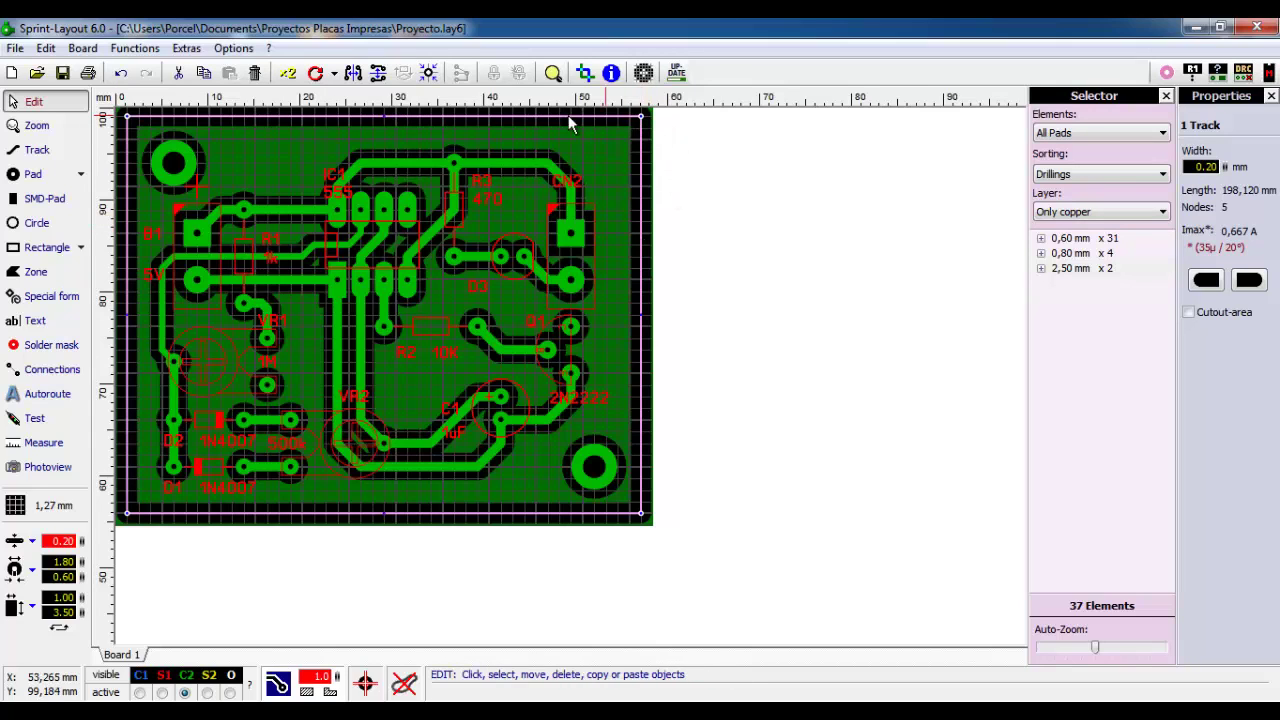
{"action": "left_click", "coordinate": [654, 488]}
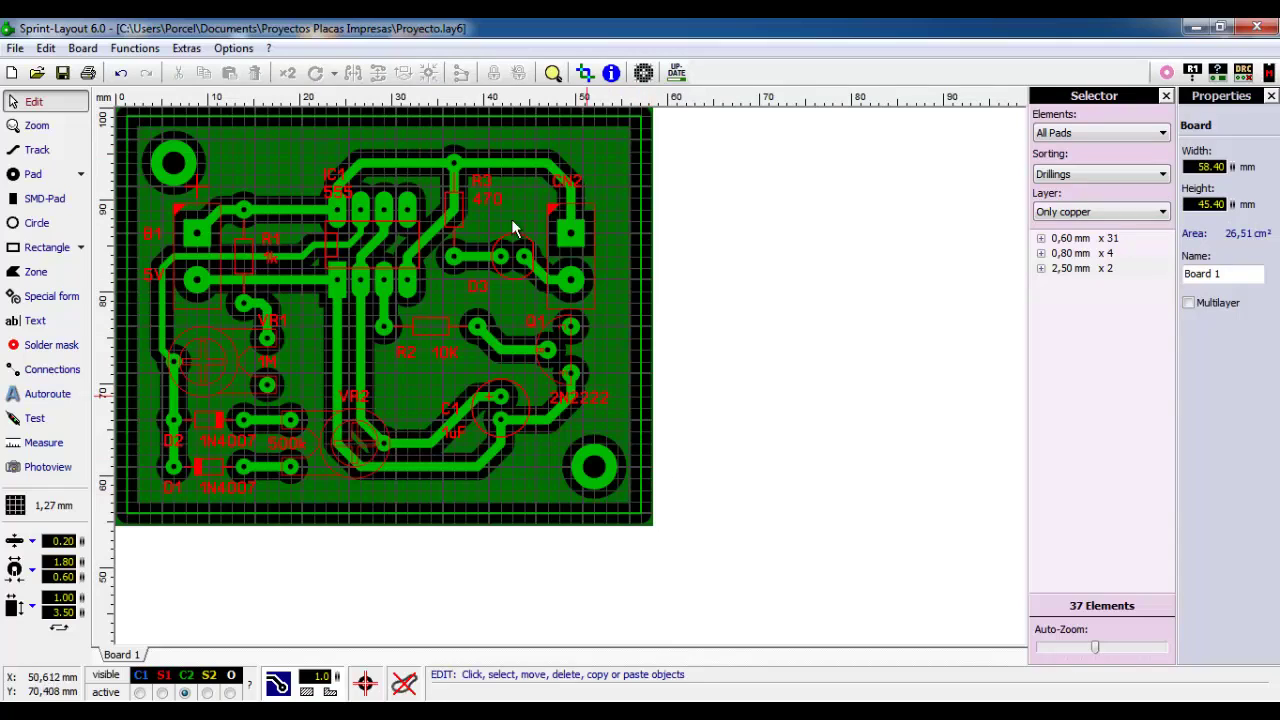
Save the project and hide the Selector and Properties panels.
{"action": "left_click", "coordinate": [60, 76]}
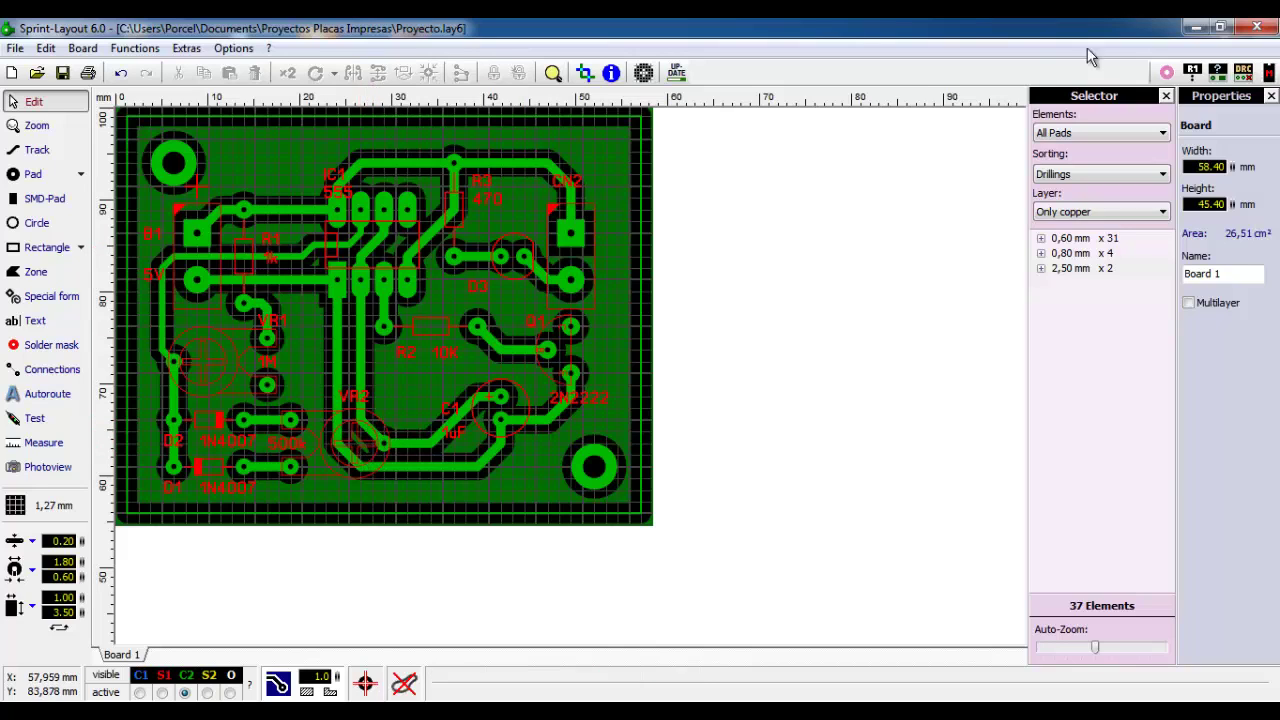
{"action": "left_click", "coordinate": [1168, 74]}
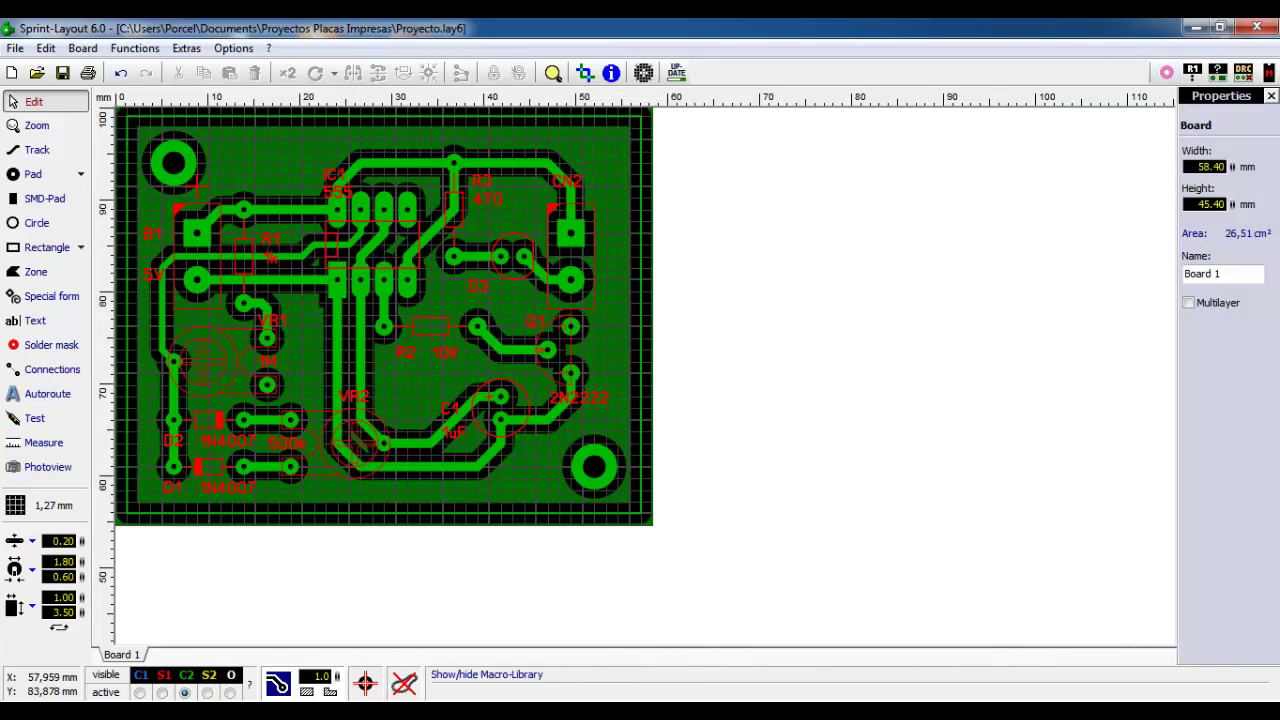
{"action": "left_click", "coordinate": [1268, 73]}
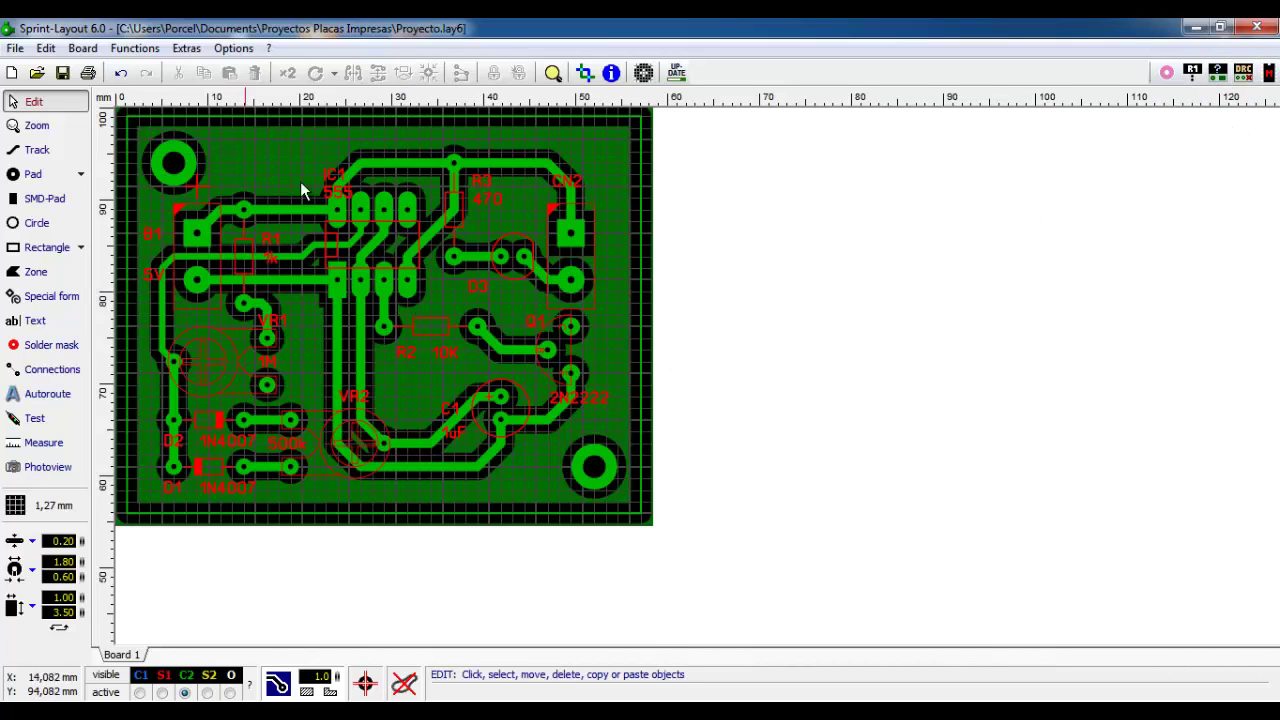
Open the print preview, reduce the tiling to 1 by 1 and move the single board up the page.
{"action": "left_click", "coordinate": [89, 75]}
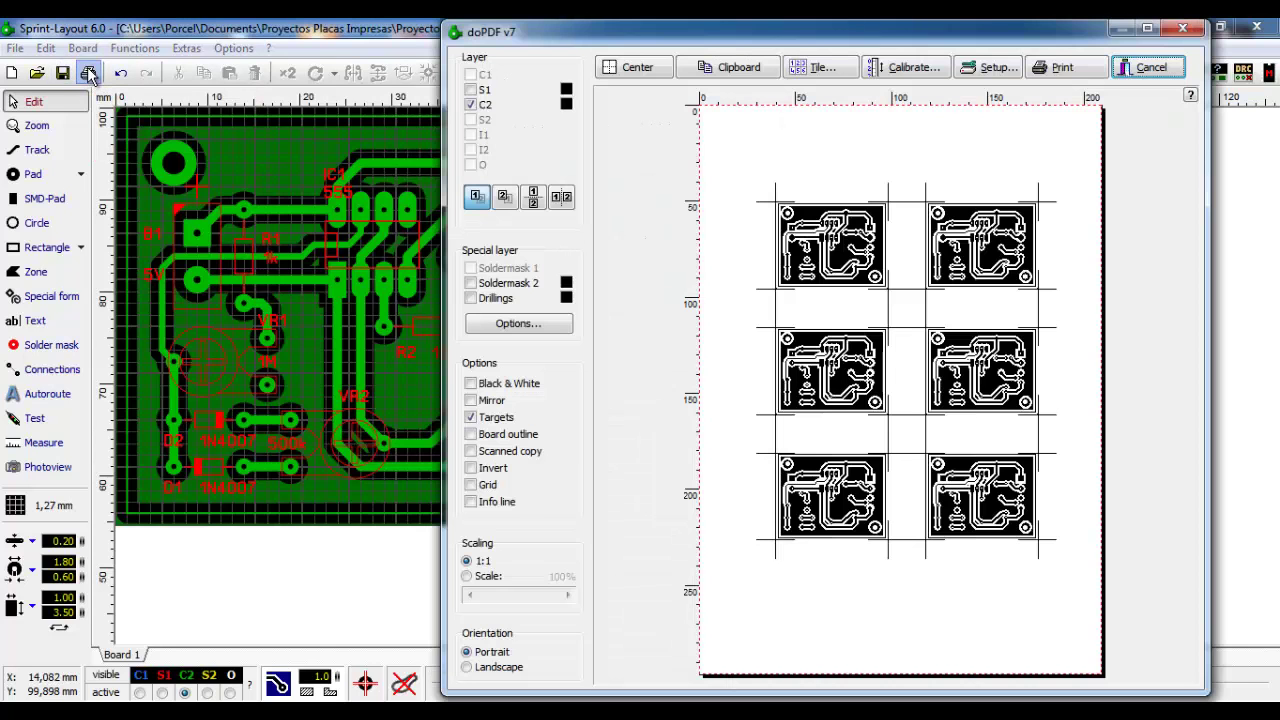
{"action": "left_click_drag", "start_coordinate": [755, 44], "coordinate": [616, 45]}
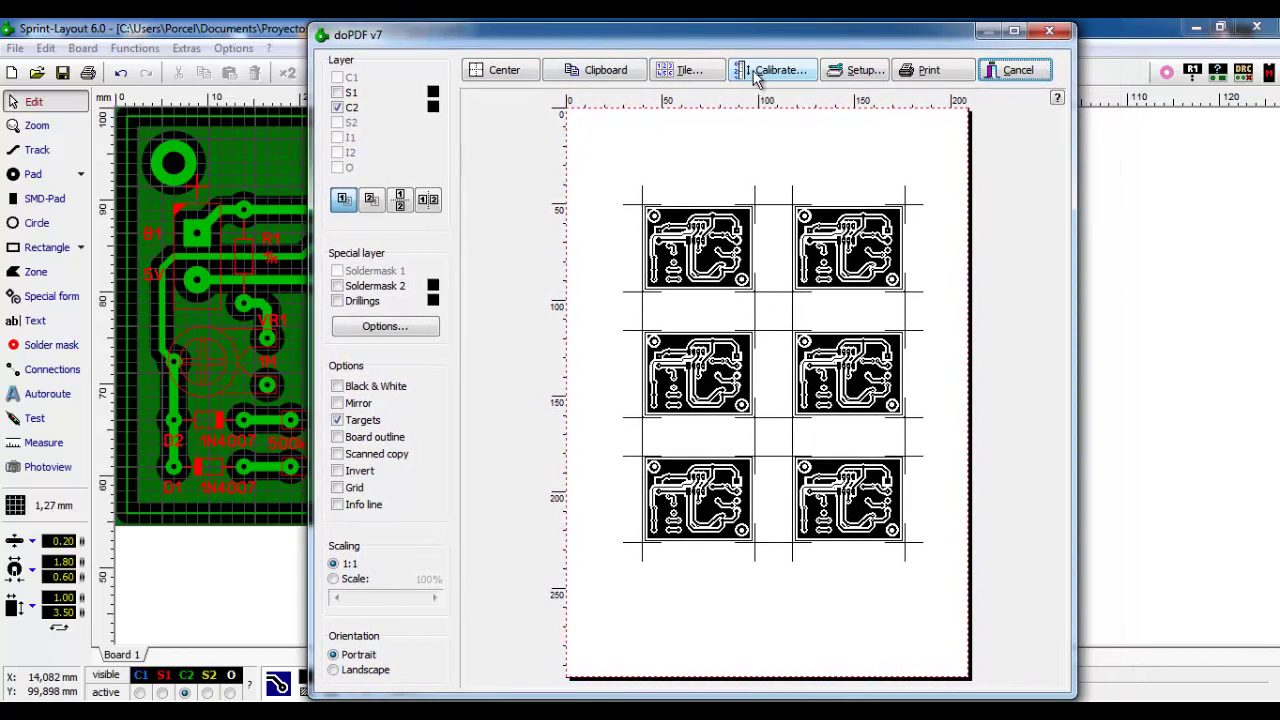
{"action": "left_click", "coordinate": [686, 72]}
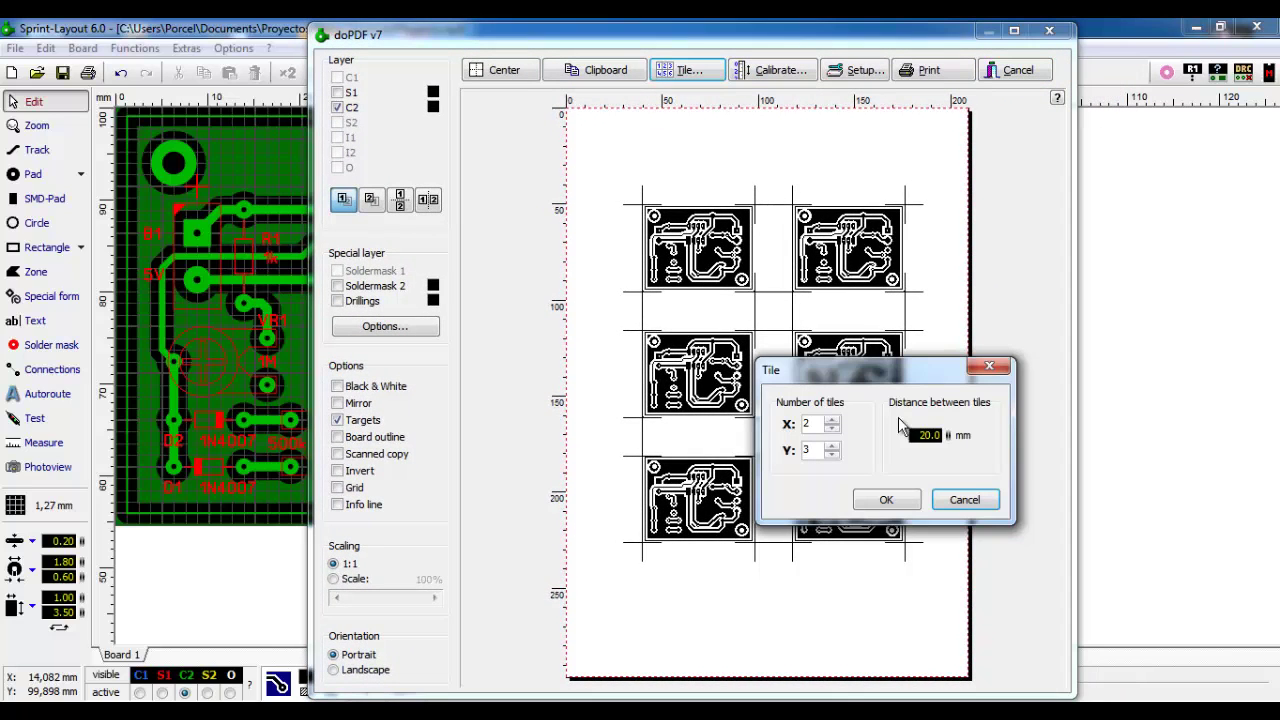
{"action": "left_click", "coordinate": [832, 455]}
{"action": "left_click", "coordinate": [832, 455]}
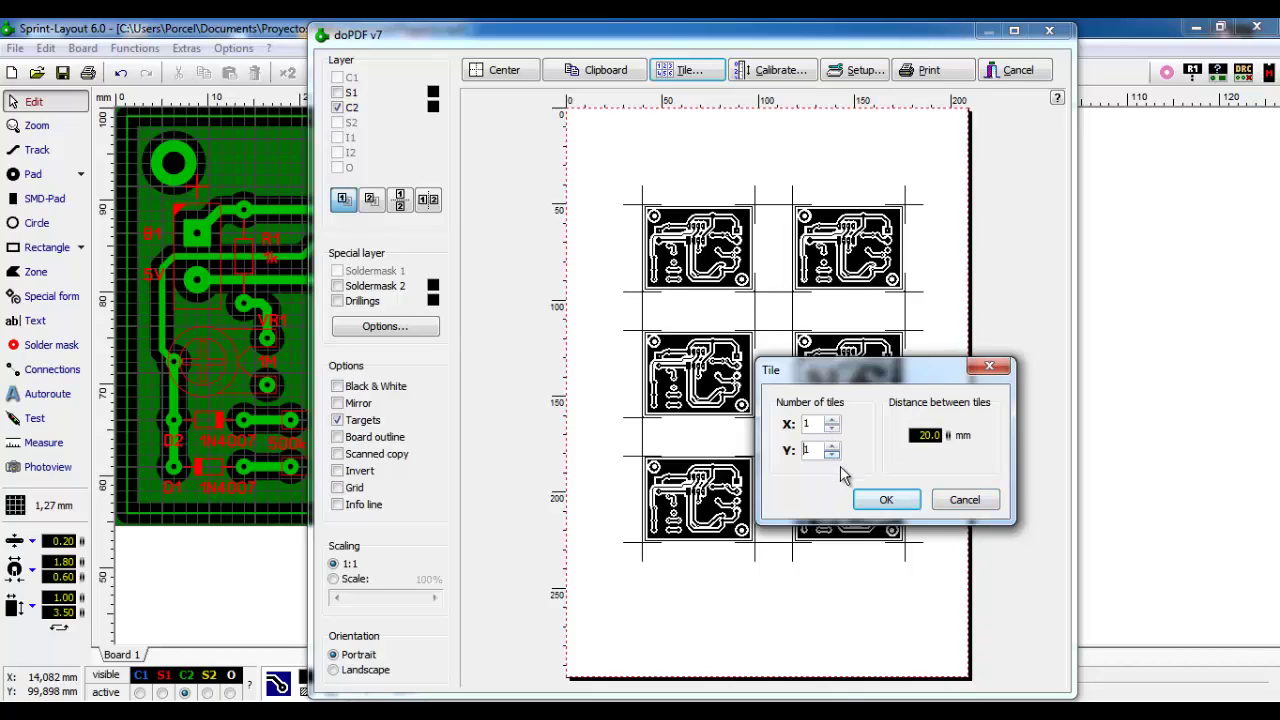
{"action": "left_click", "coordinate": [888, 502]}
{"action": "left_click_drag", "start_coordinate": [712, 265], "coordinate": [785, 244]}
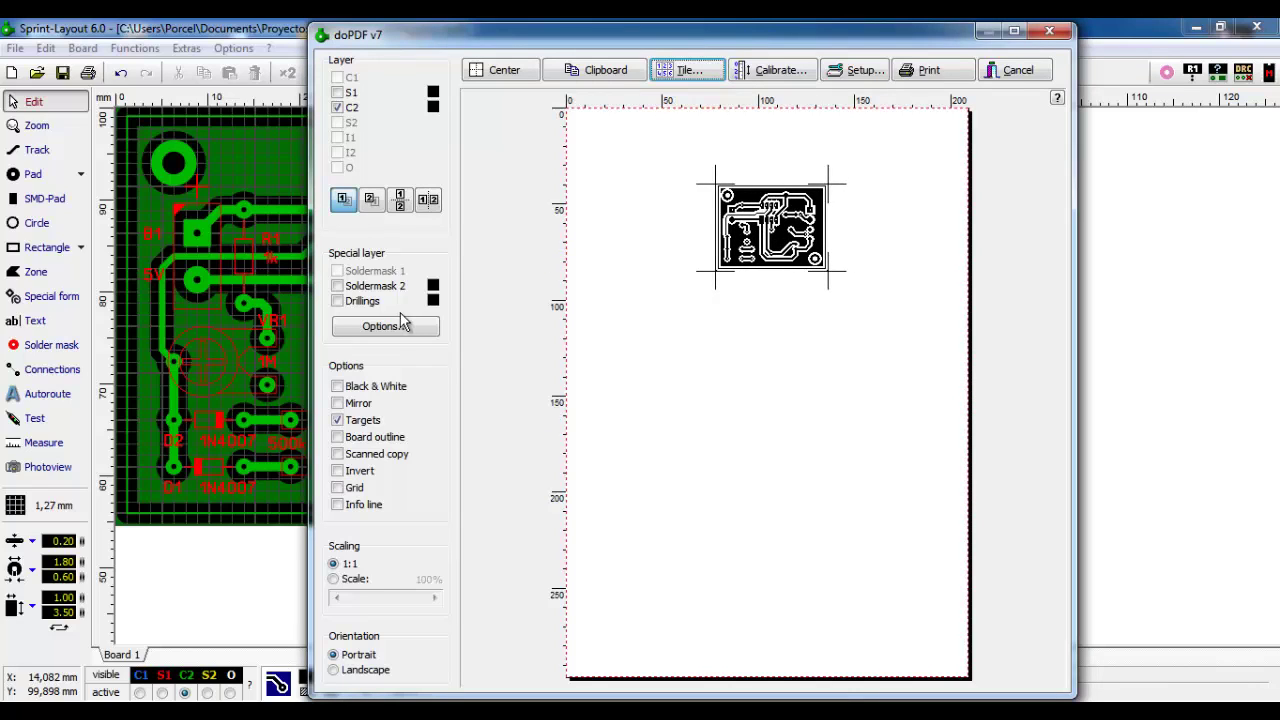
Turn off the Targets option and include layer S1 in the printout.
{"action": "left_click", "coordinate": [360, 421]}
{"action": "left_click", "coordinate": [337, 92]}
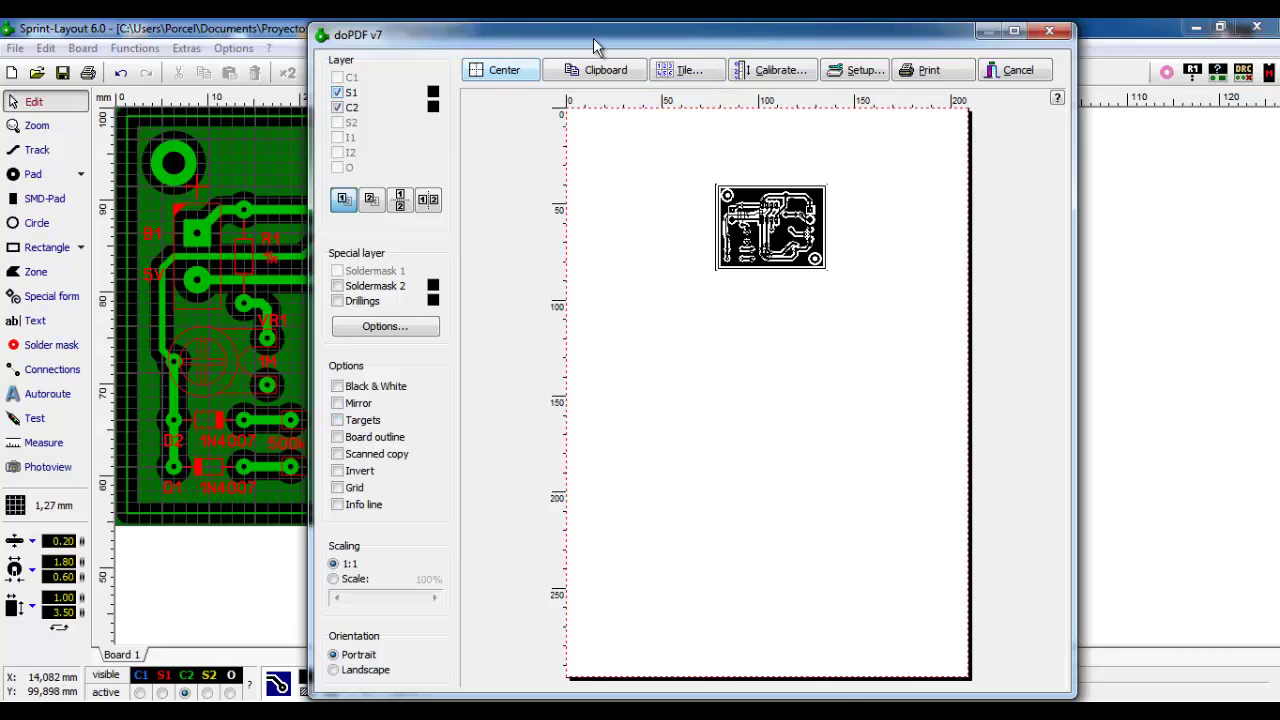
{"action": "left_click_drag", "start_coordinate": [593, 38], "coordinate": [783, 56]}
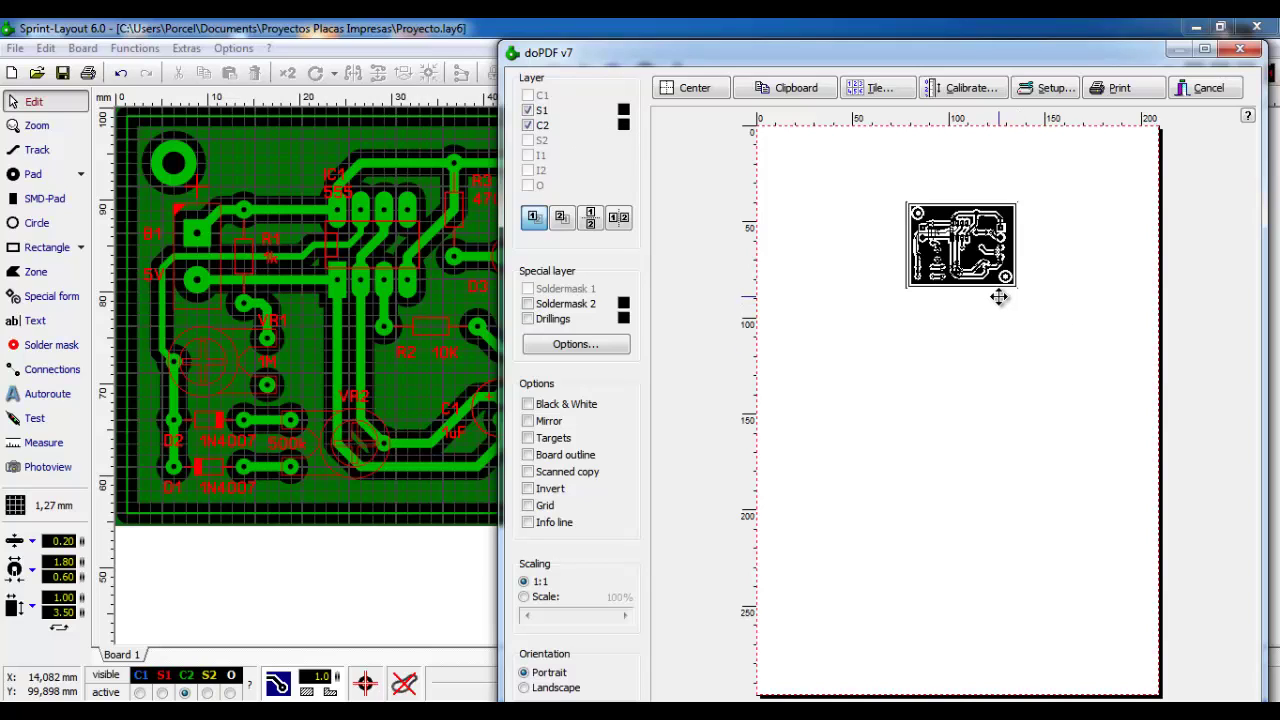
Set the print colour of layer S1 to yellow and of layer C2 to blue.
{"action": "left_click", "coordinate": [626, 115]}
{"action": "left_click", "coordinate": [583, 238]}
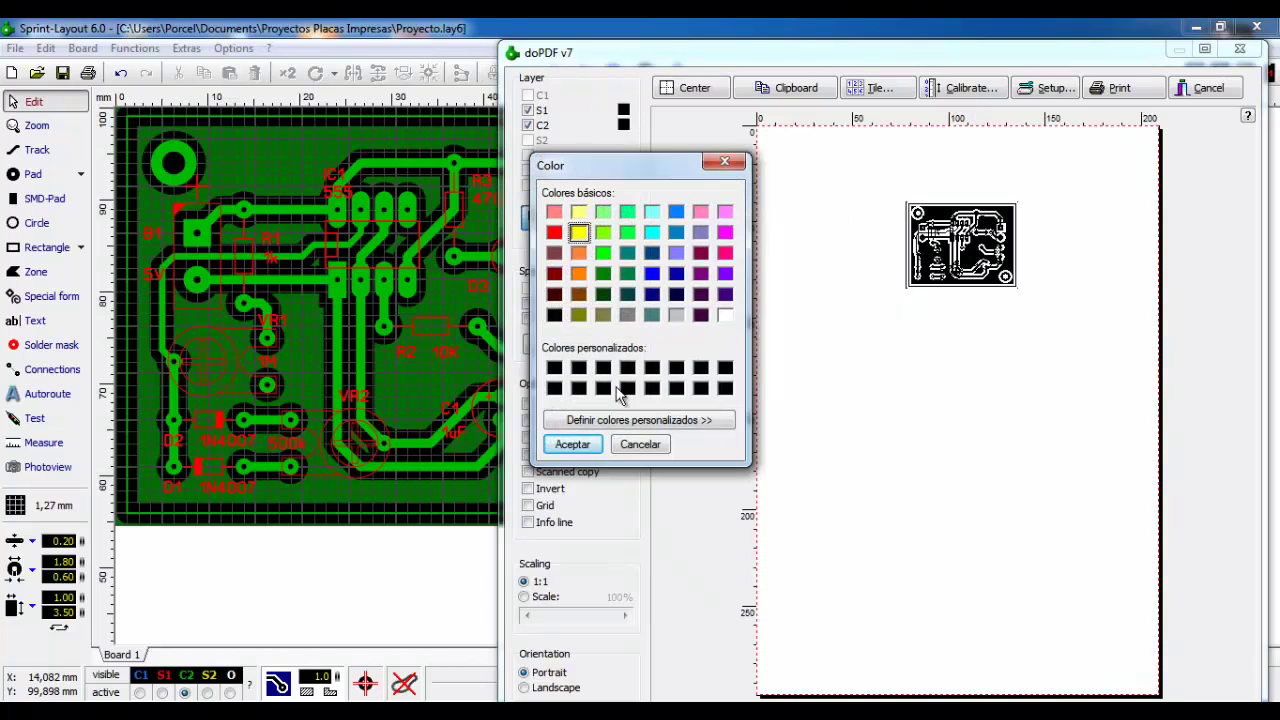
{"action": "left_click", "coordinate": [580, 446]}
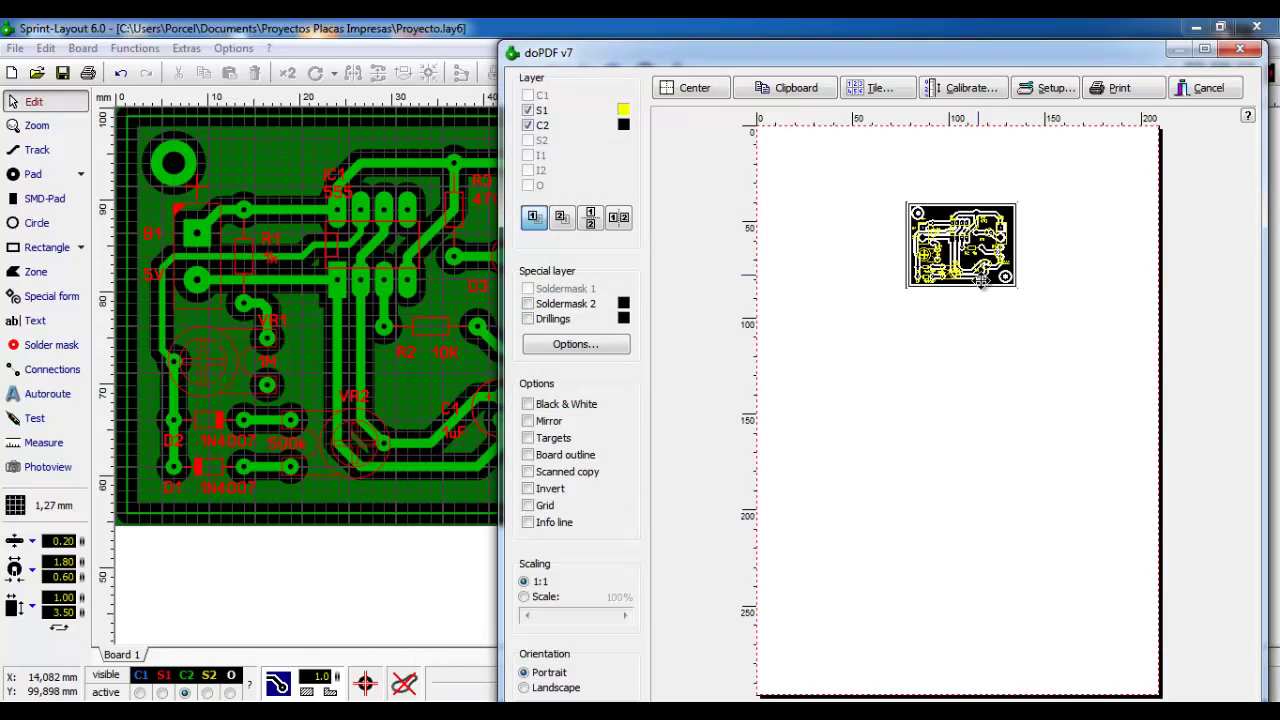
{"action": "left_click", "coordinate": [623, 125]}
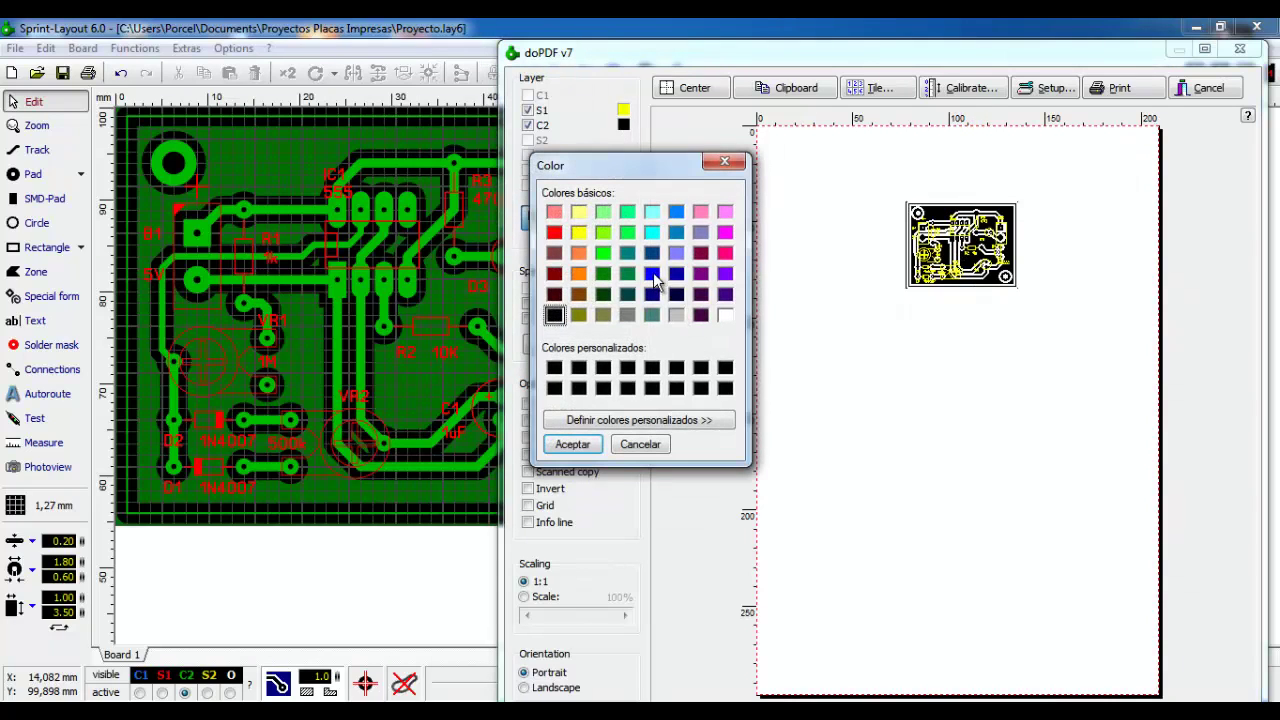
{"action": "left_click", "coordinate": [588, 446]}
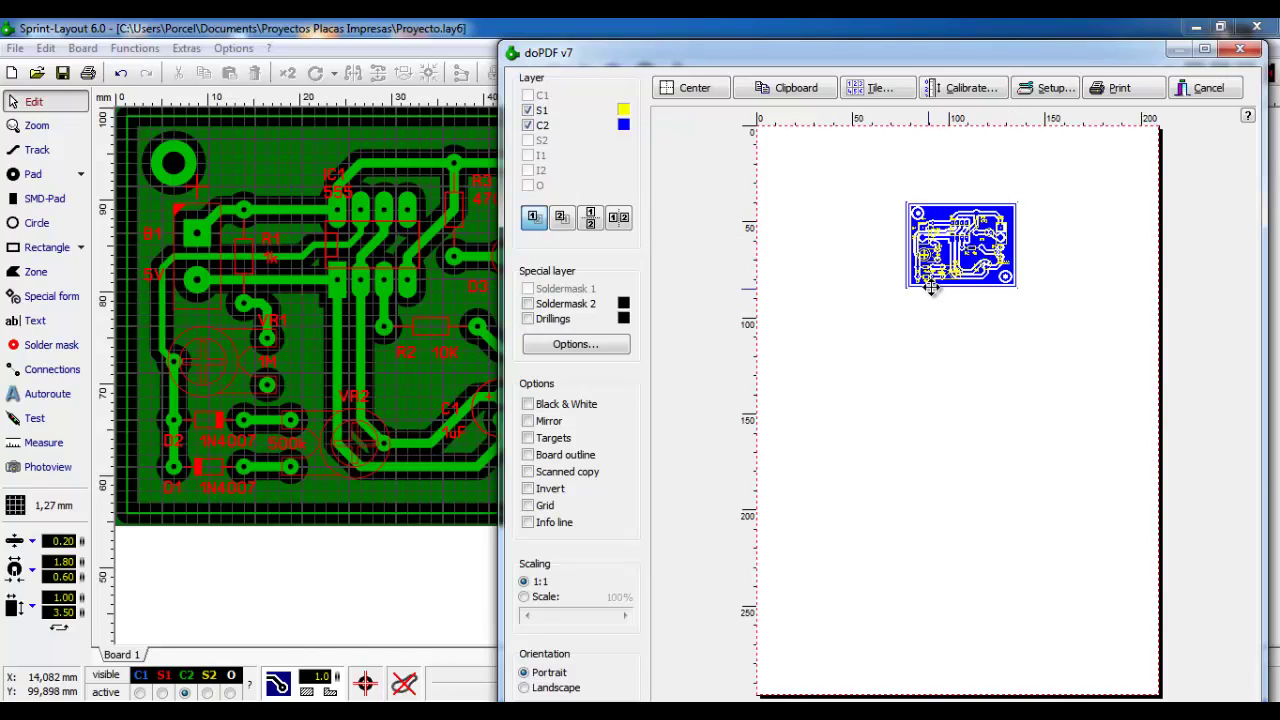
Arrange the two sides one above the other and set the print colours of S1 and C2 back to black.
{"action": "left_click", "coordinate": [591, 222]}
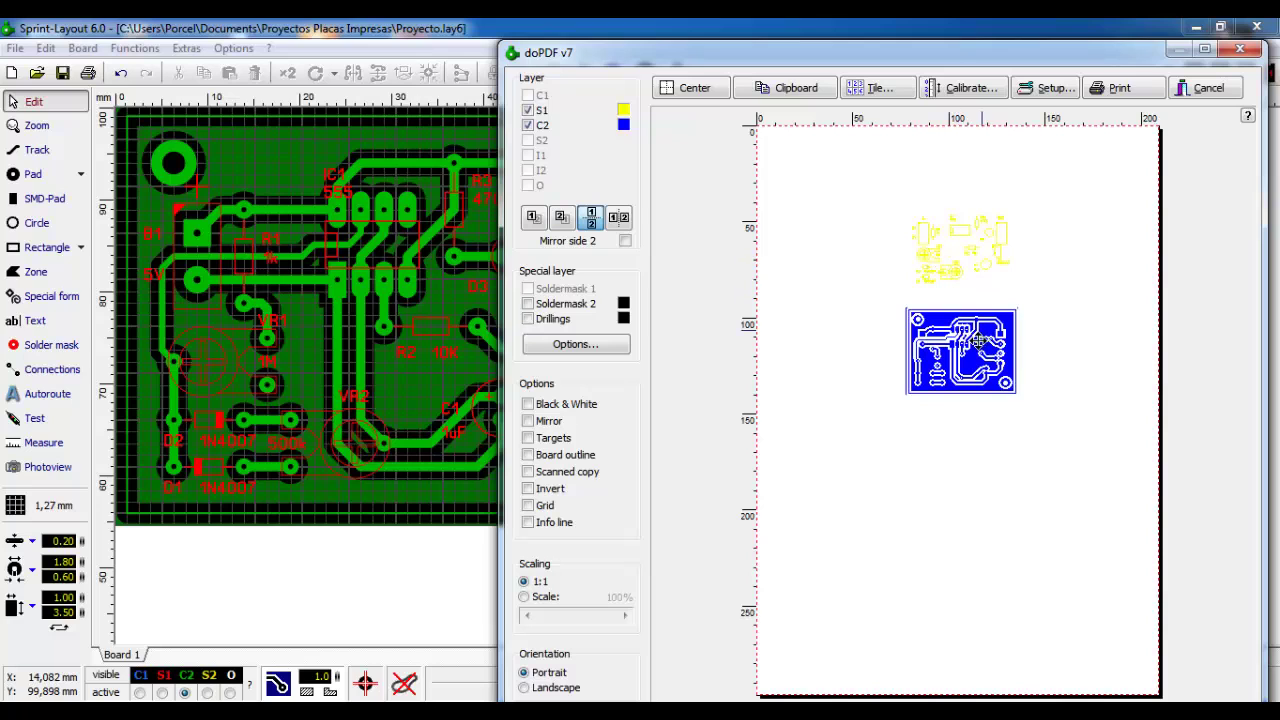
{"action": "left_click", "coordinate": [623, 110]}
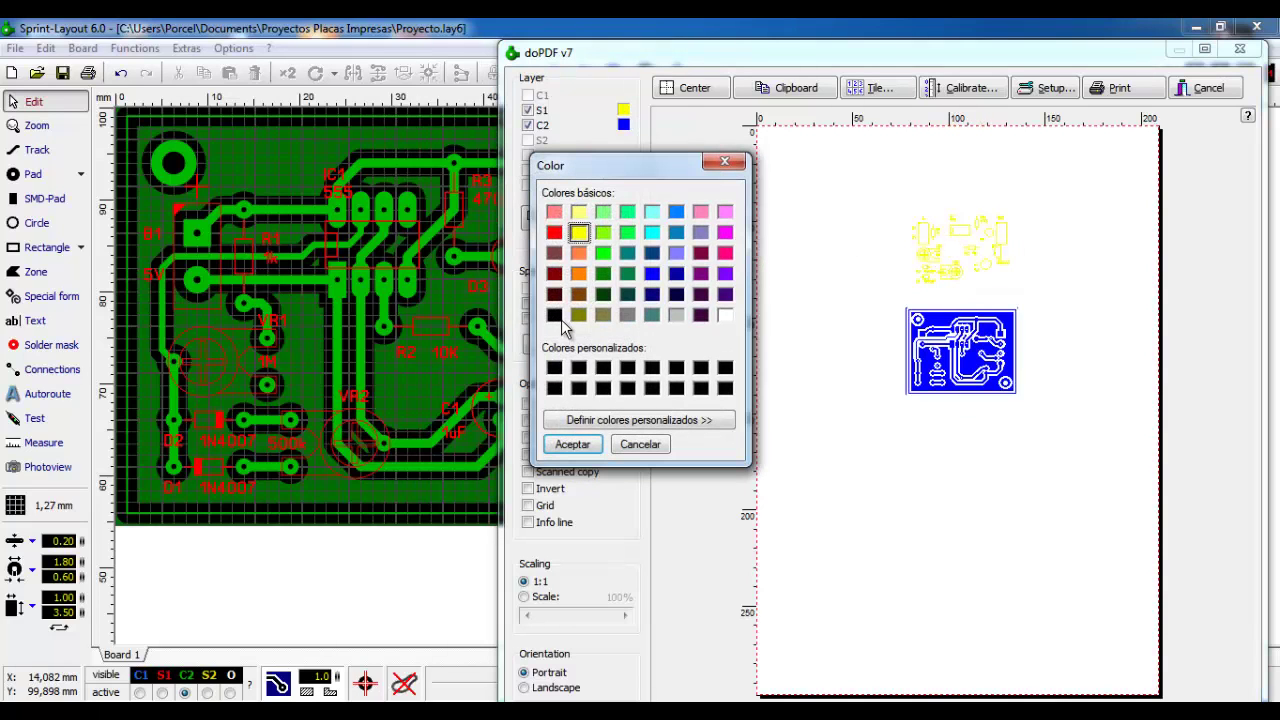
{"action": "left_click", "coordinate": [554, 368]}
{"action": "left_click", "coordinate": [572, 445]}
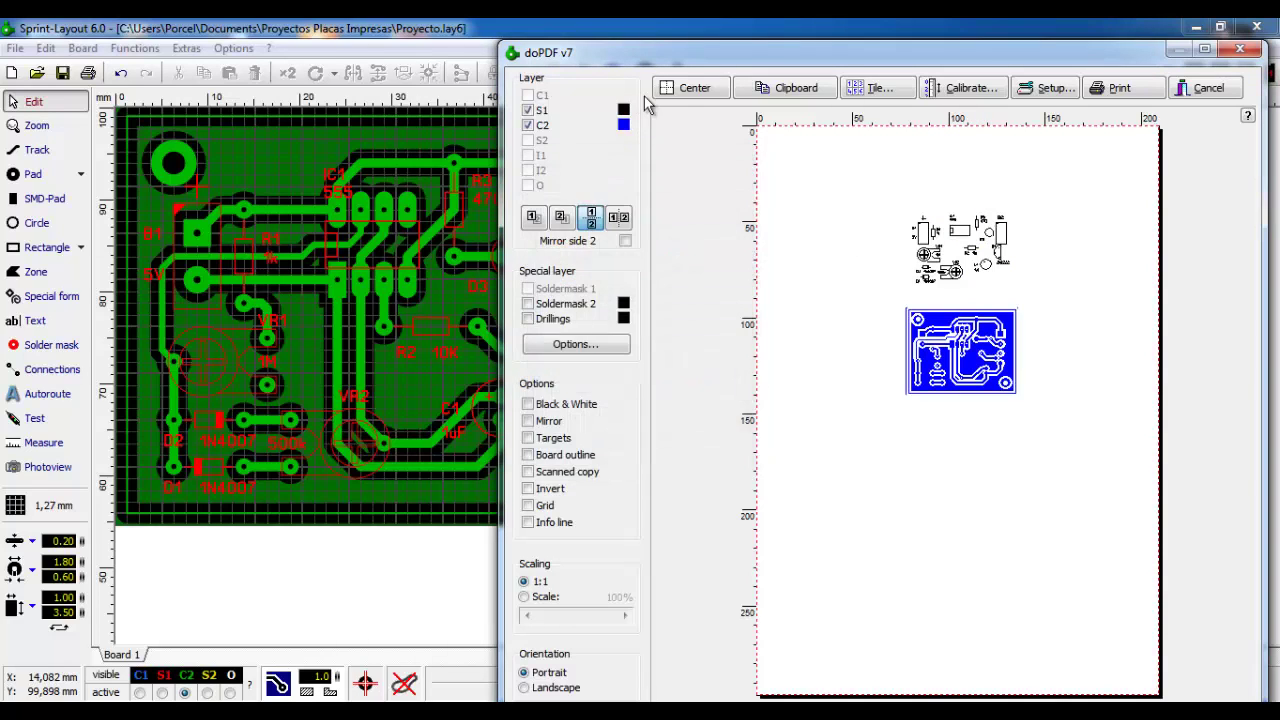
{"action": "left_click", "coordinate": [623, 125]}
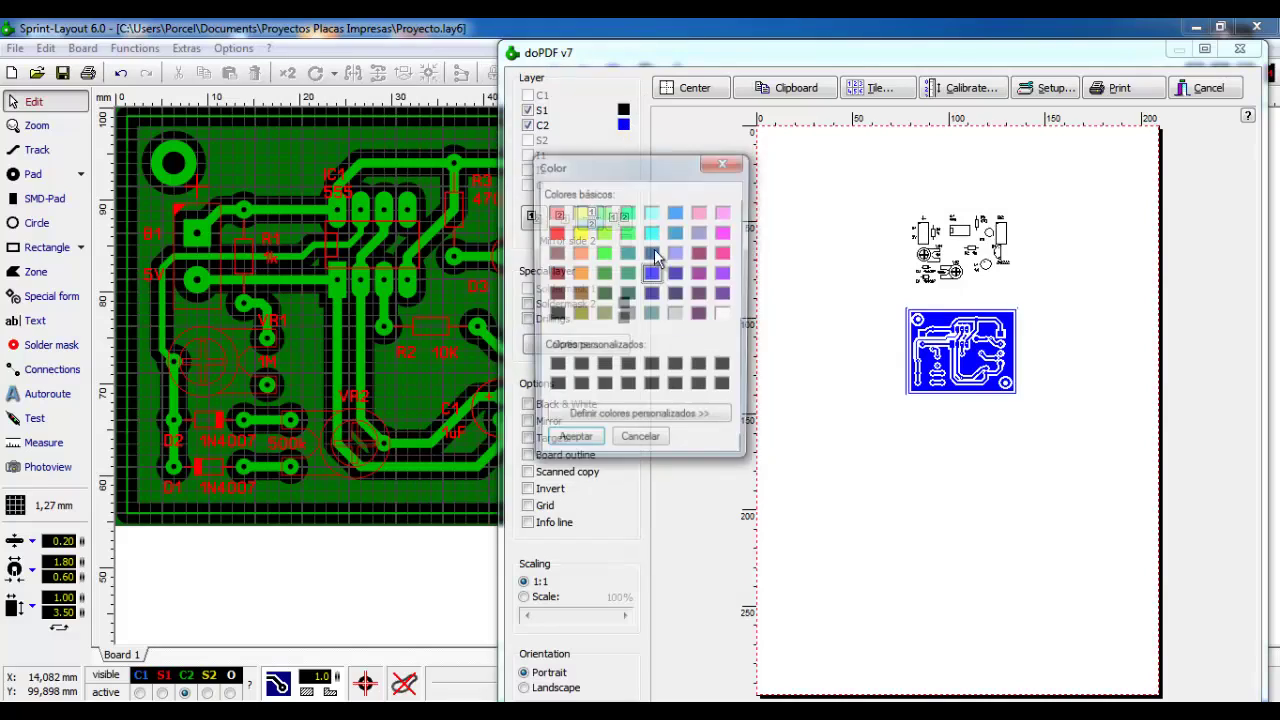
{"action": "left_click", "coordinate": [554, 388]}
{"action": "left_click", "coordinate": [572, 445]}
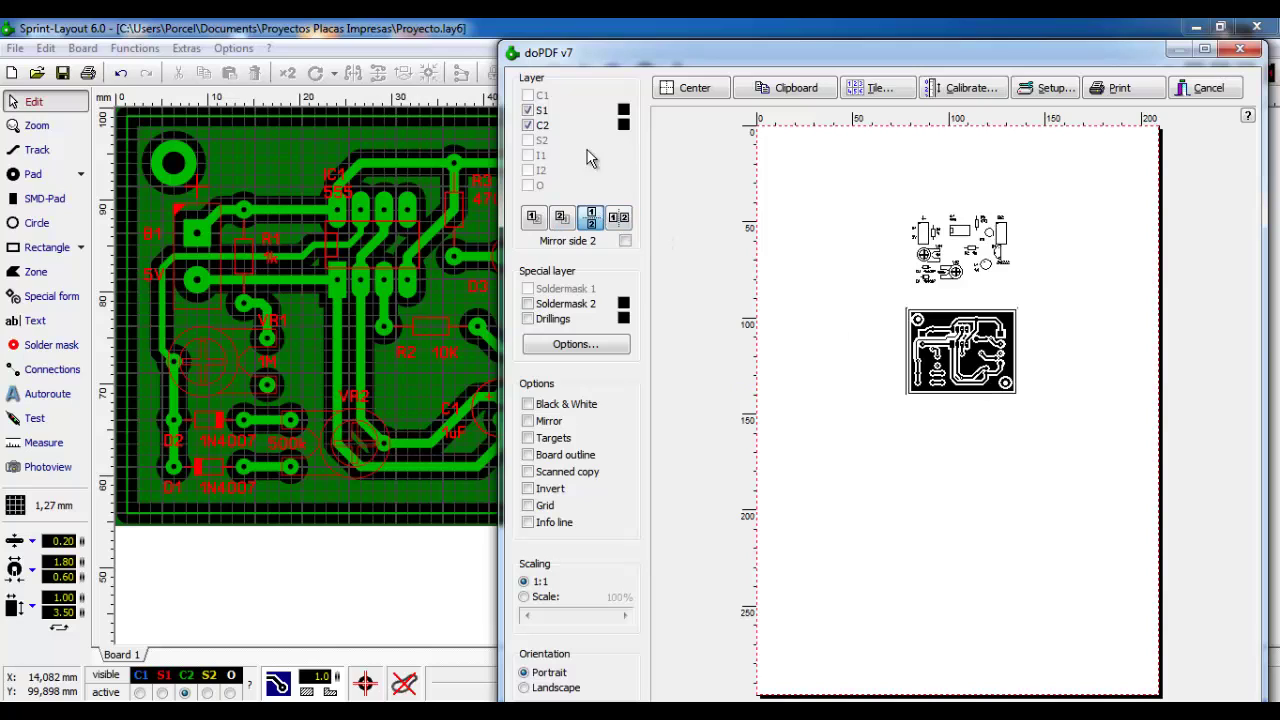
Place the two sides next to each other higher on the page and test the Mirror and Mirror side 2 options, leaving both off.
{"action": "left_click", "coordinate": [619, 217]}
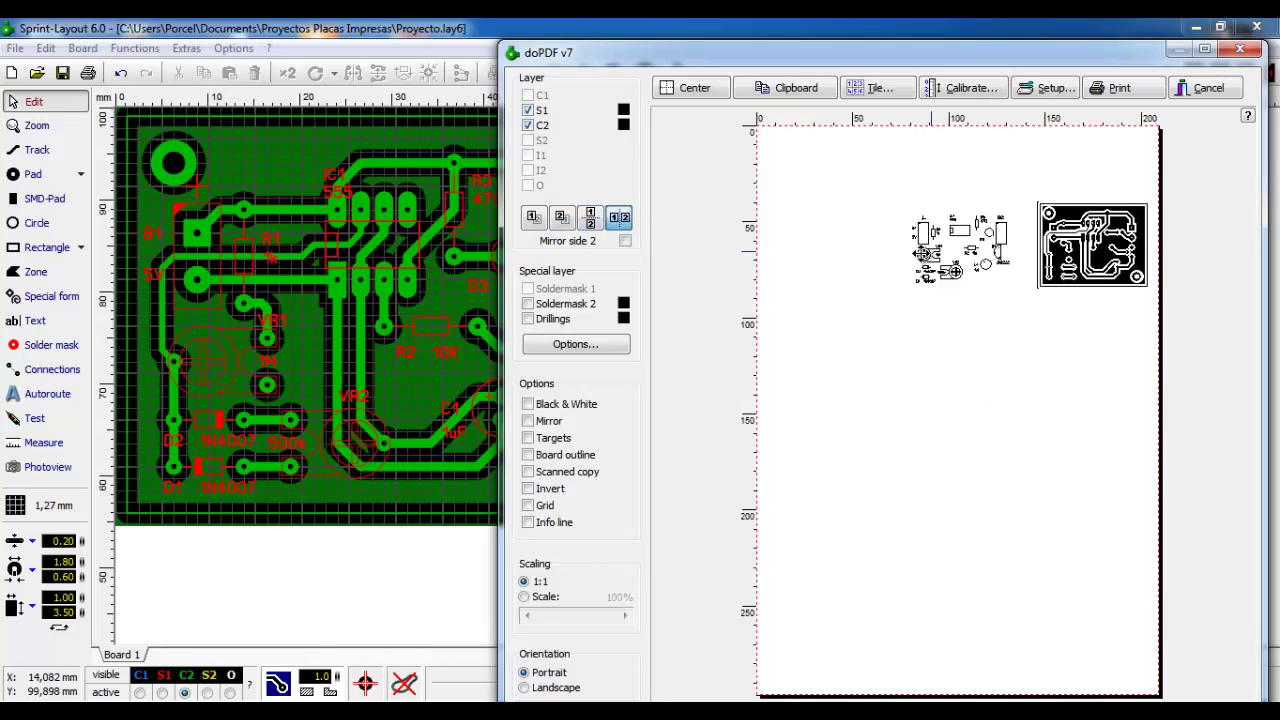
{"action": "left_click_drag", "start_coordinate": [1050, 249], "coordinate": [991, 156]}
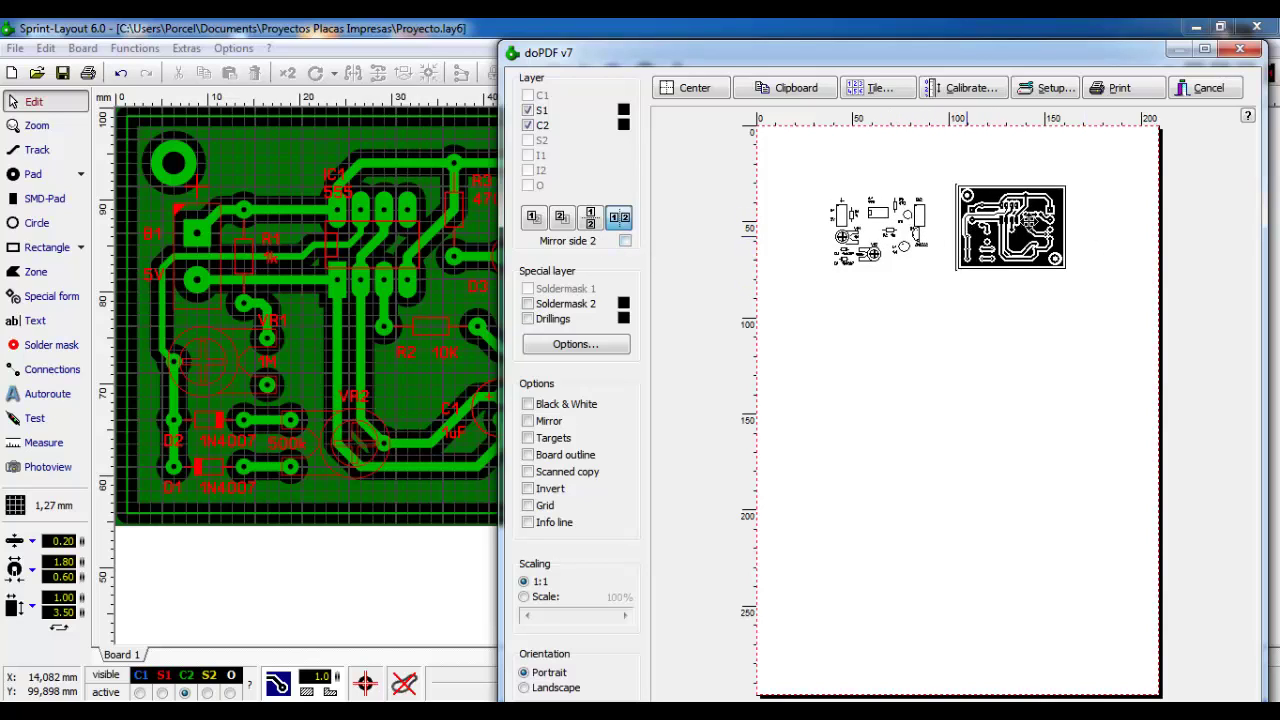
{"action": "left_click", "coordinate": [528, 422]}
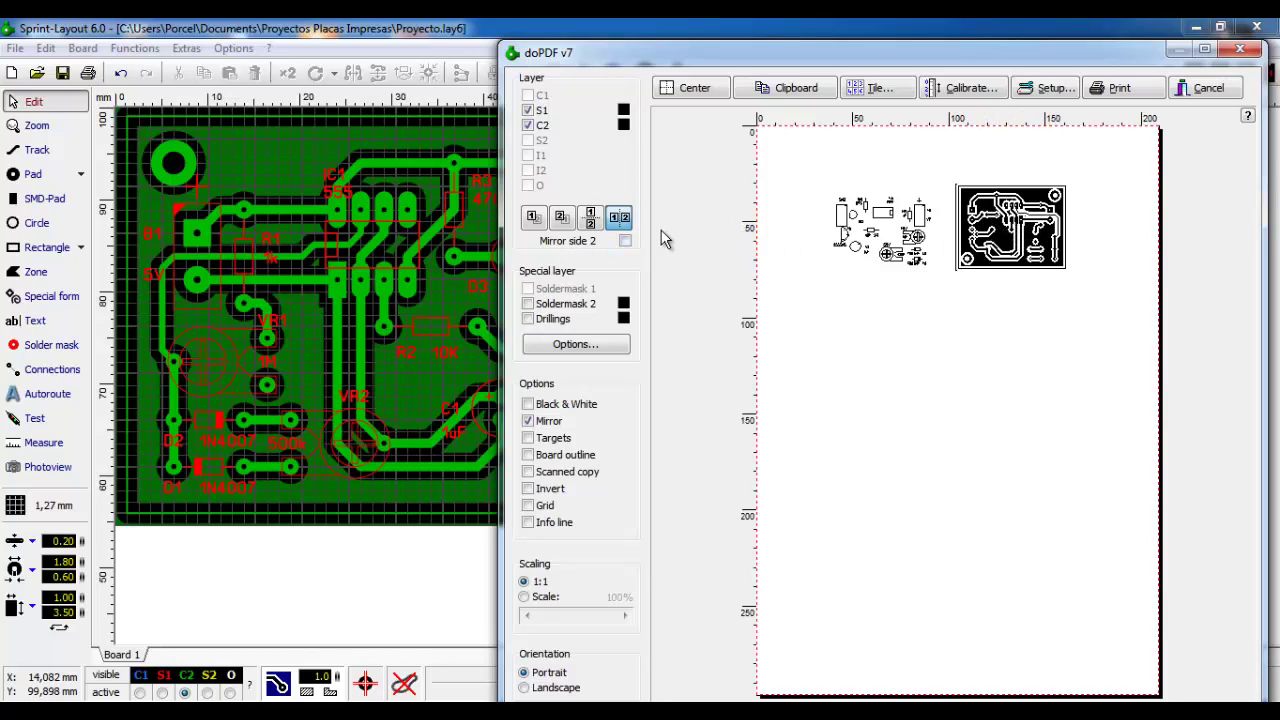
{"action": "left_click", "coordinate": [625, 242]}
{"action": "left_click", "coordinate": [626, 241]}
{"action": "left_click", "coordinate": [625, 241]}
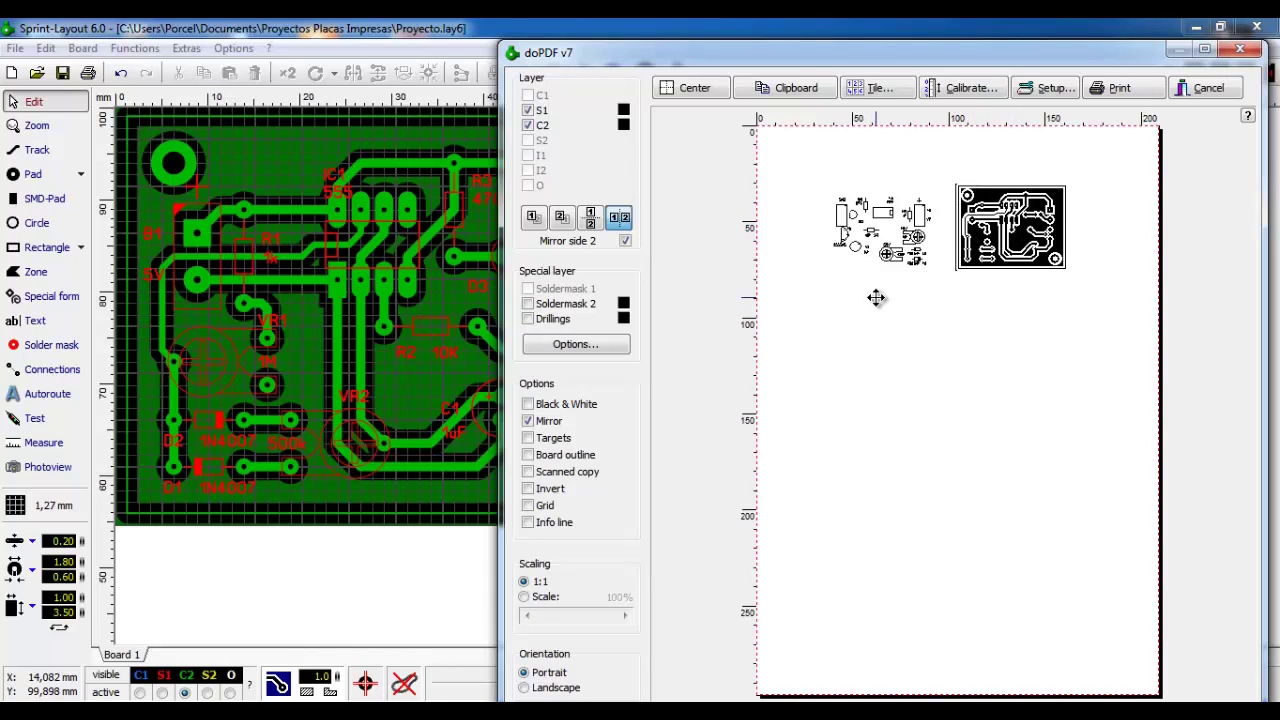
{"action": "left_click", "coordinate": [625, 242]}
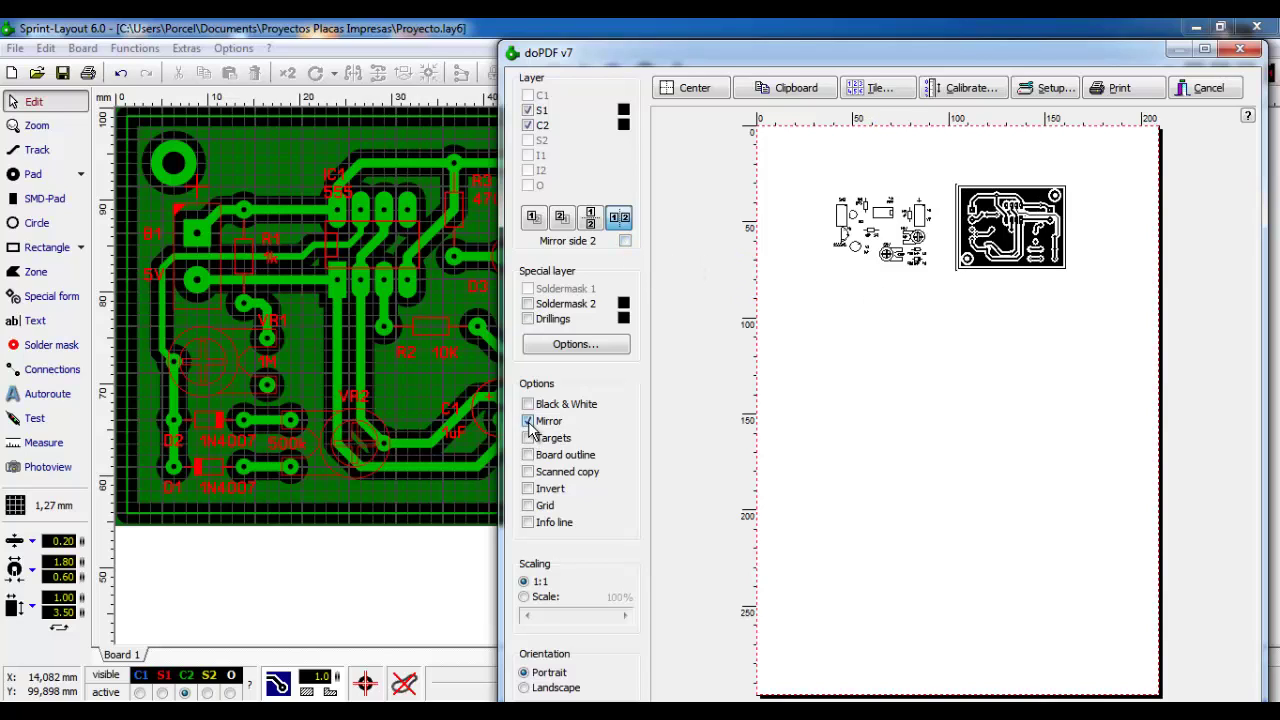
{"action": "left_click", "coordinate": [529, 422]}
Exclude layer S1 from the printout and move the C2 board towards the page's upper-left corner.
{"action": "left_click", "coordinate": [530, 111]}
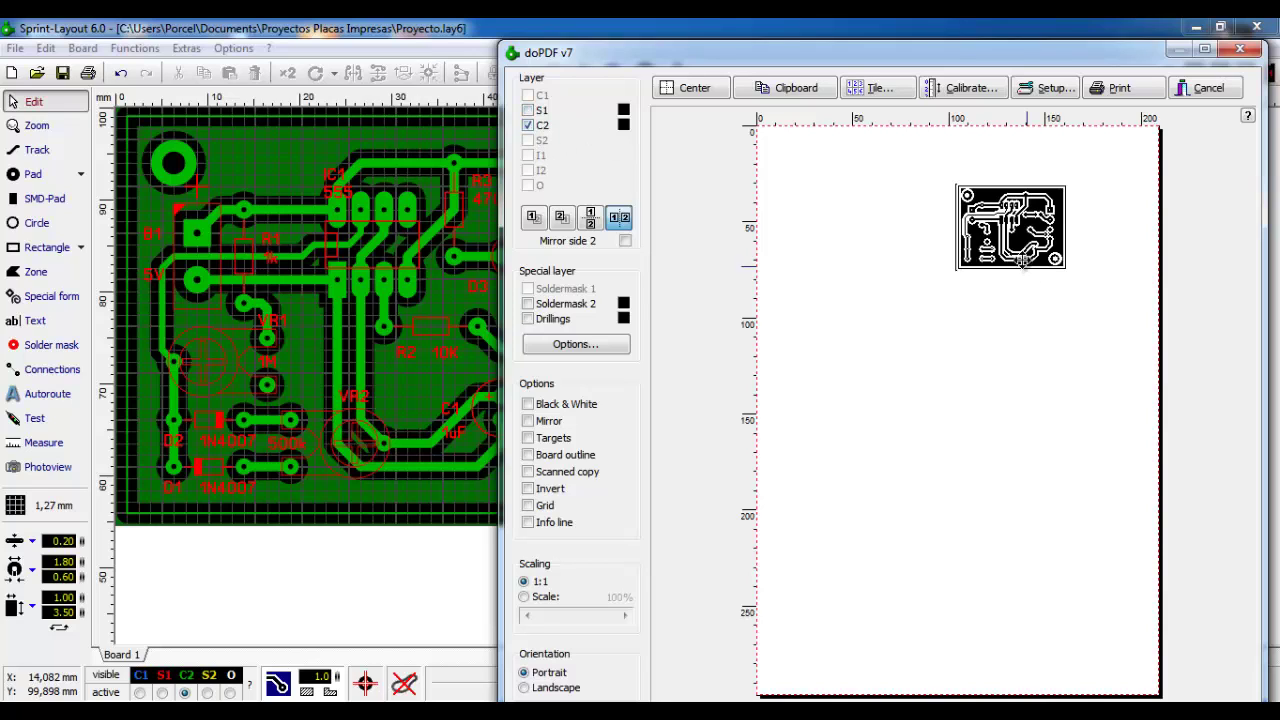
{"action": "left_click_drag", "start_coordinate": [1020, 262], "coordinate": [913, 251]}
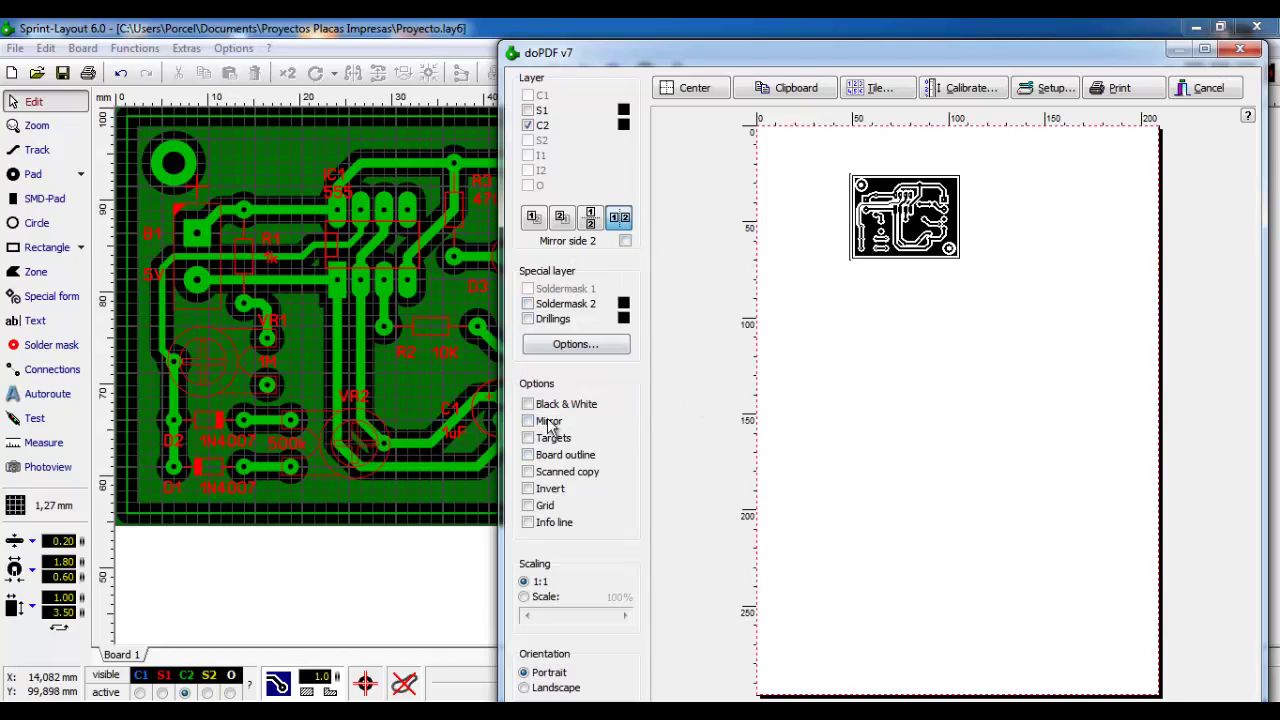
{"action": "left_click_drag", "start_coordinate": [725, 64], "coordinate": [812, 54]}
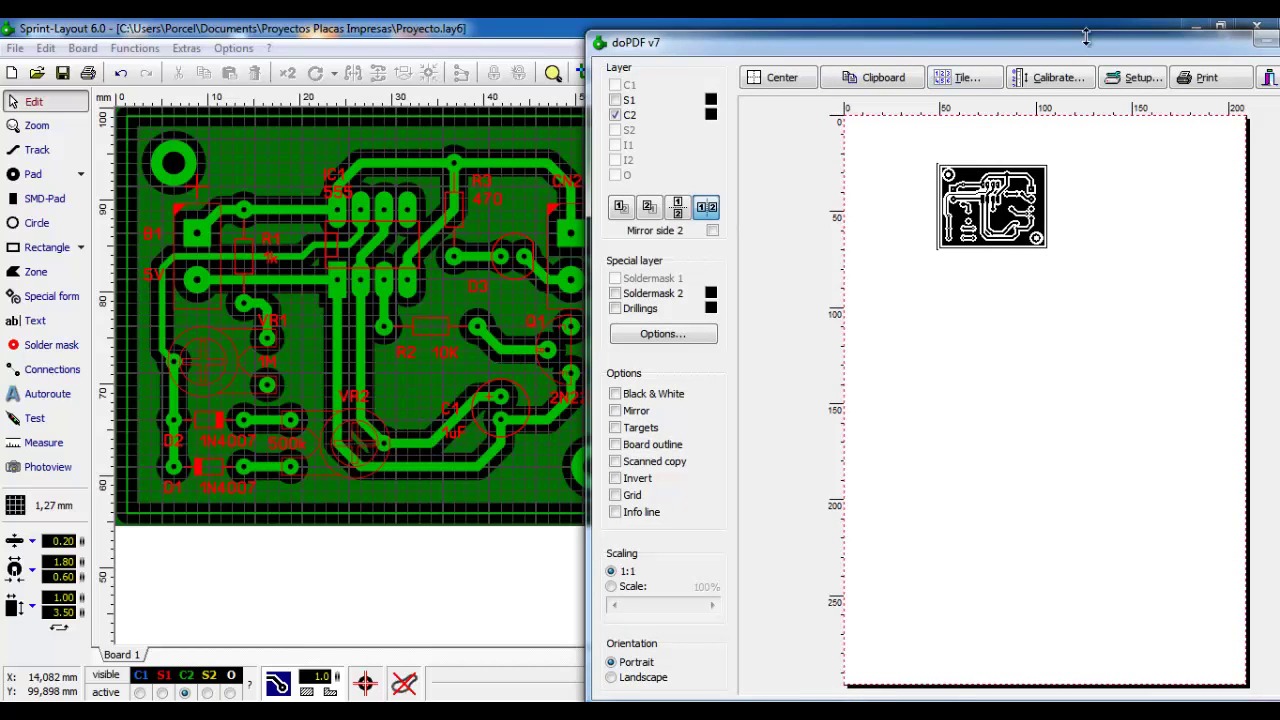
{"action": "left_click_drag", "start_coordinate": [1097, 47], "coordinate": [913, 38]}
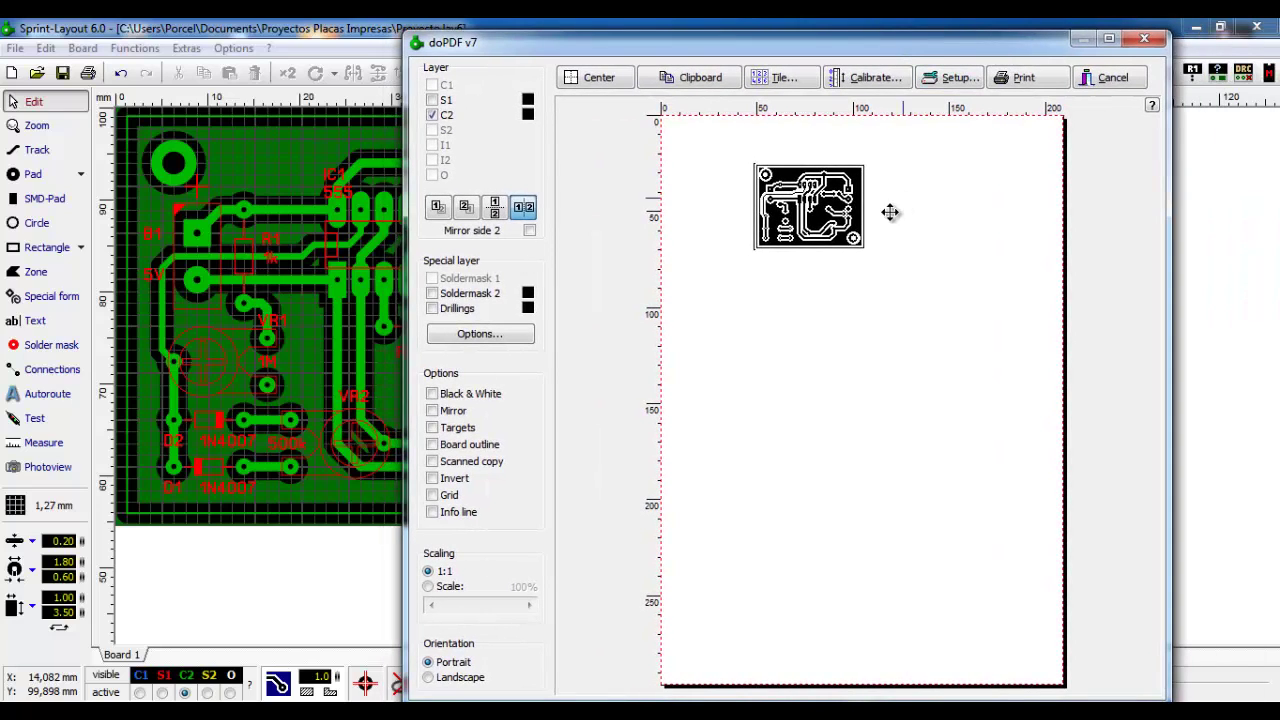
{"action": "left_click_drag", "start_coordinate": [825, 205], "coordinate": [777, 189]}
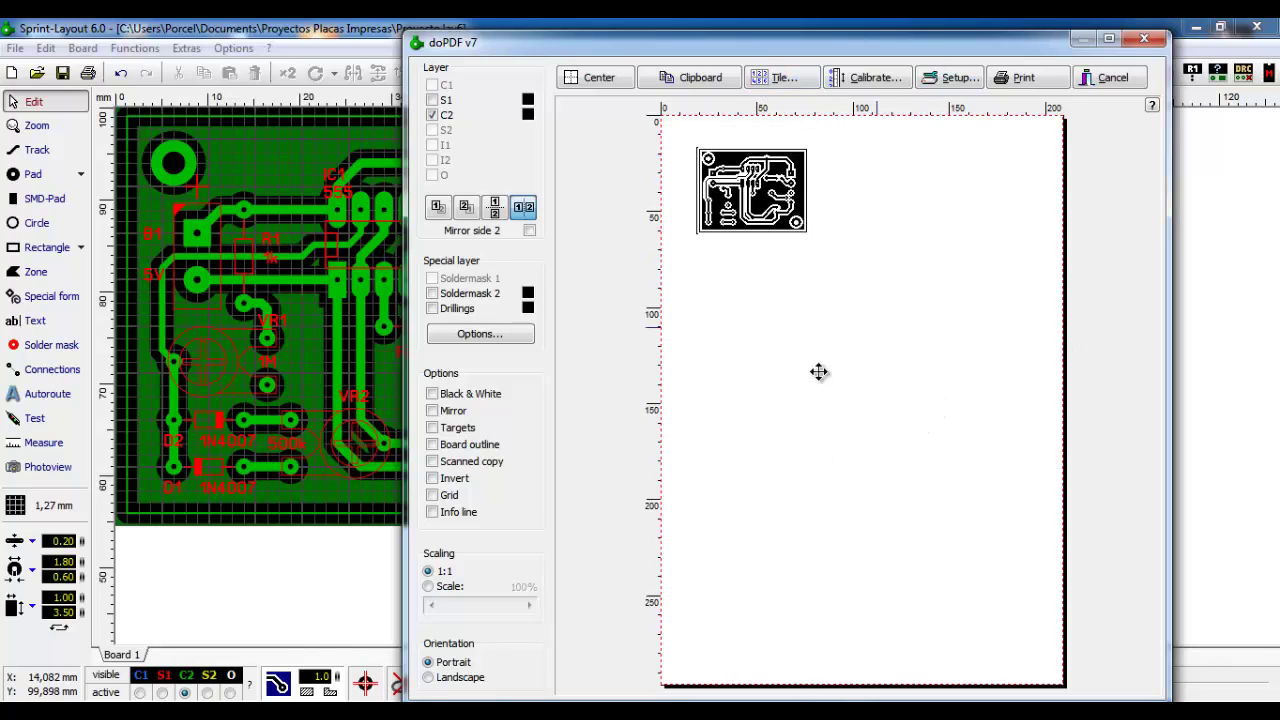
Tile the board printout in 2 columns and 3 rows.
{"action": "left_click", "coordinate": [783, 80]}
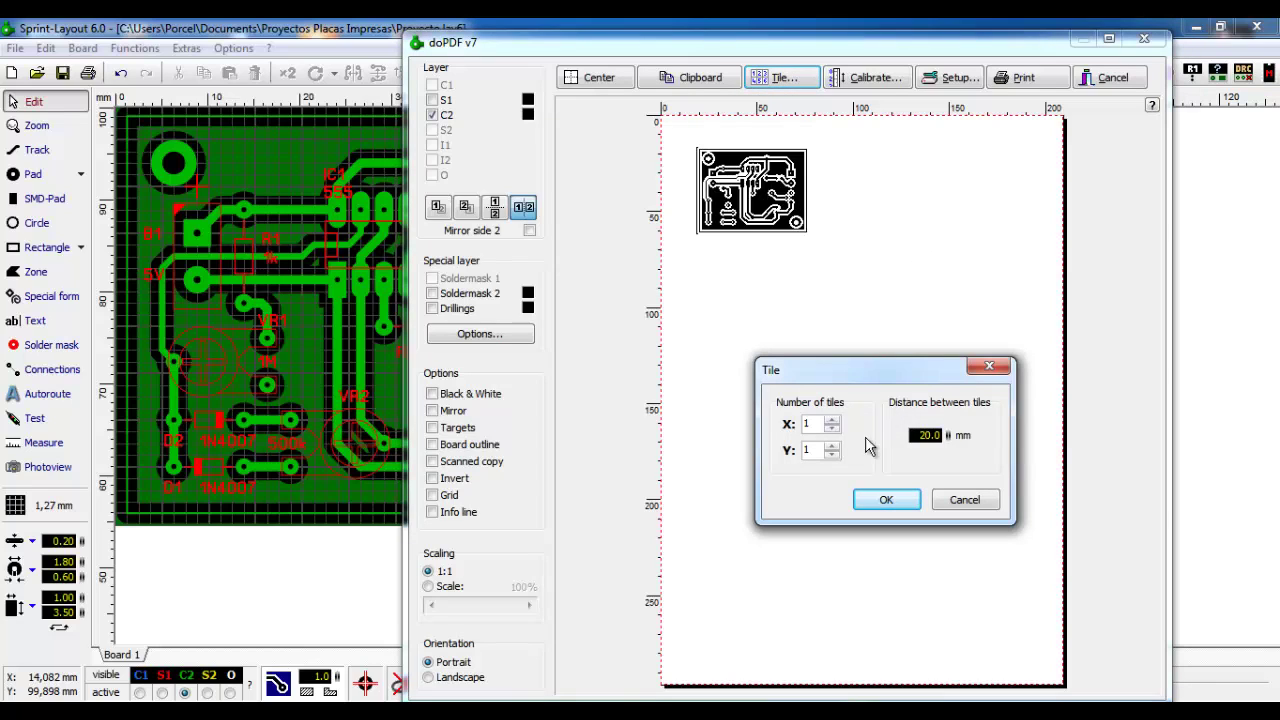
{"action": "left_click", "coordinate": [832, 423]}
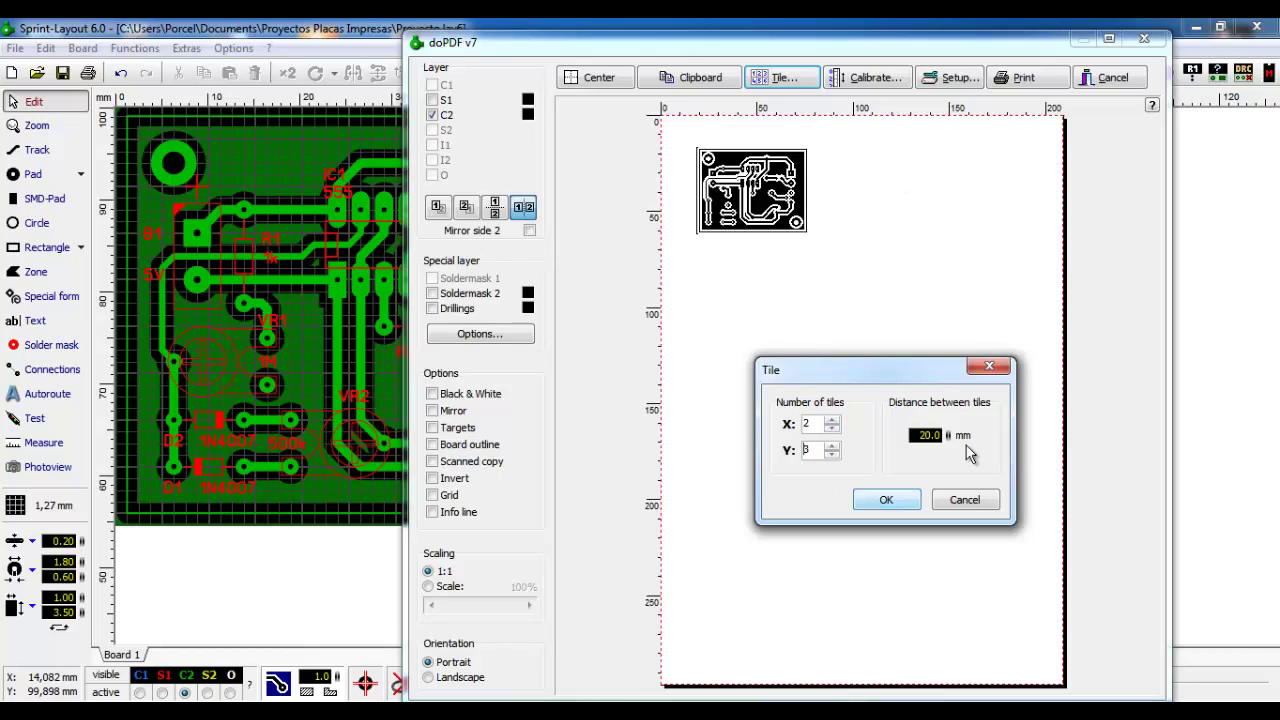
{"action": "left_click_drag", "start_coordinate": [938, 436], "coordinate": [917, 437]}
{"action": "left_click", "coordinate": [889, 501]}
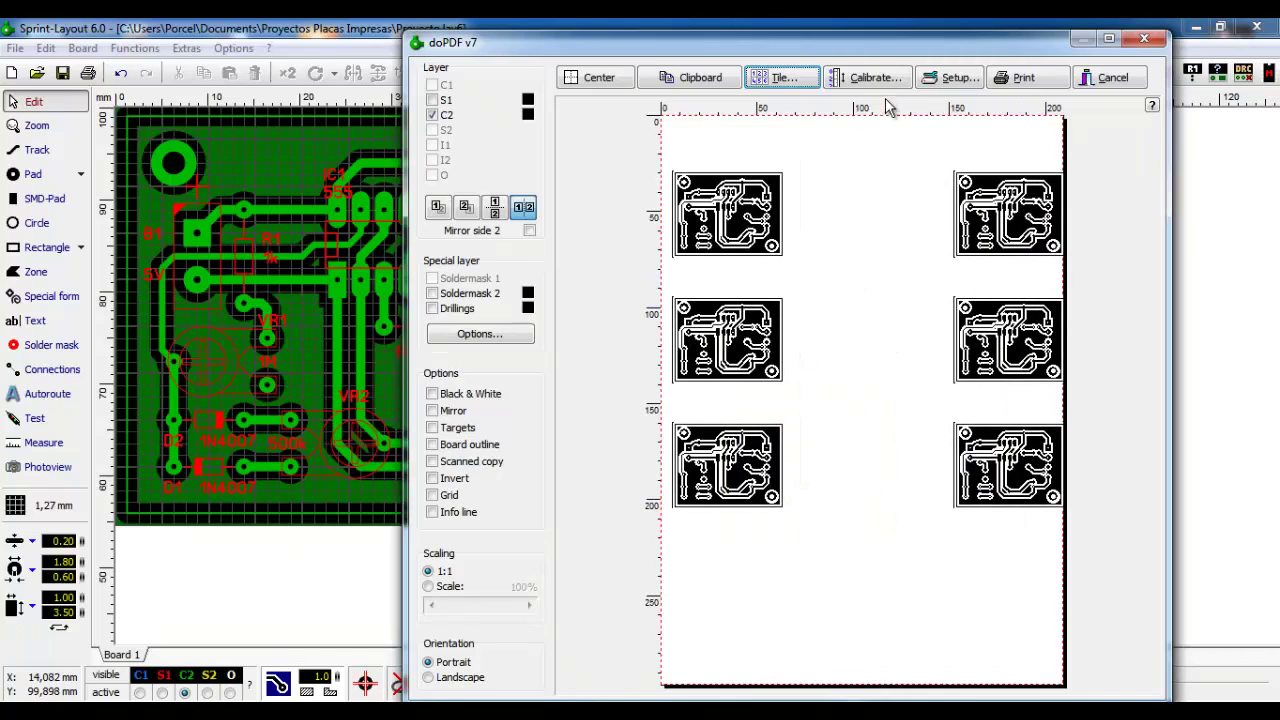
Set the distance between the tiled boards to 2 mm.
{"action": "left_click", "coordinate": [782, 78]}
{"action": "left_click", "coordinate": [930, 436]}
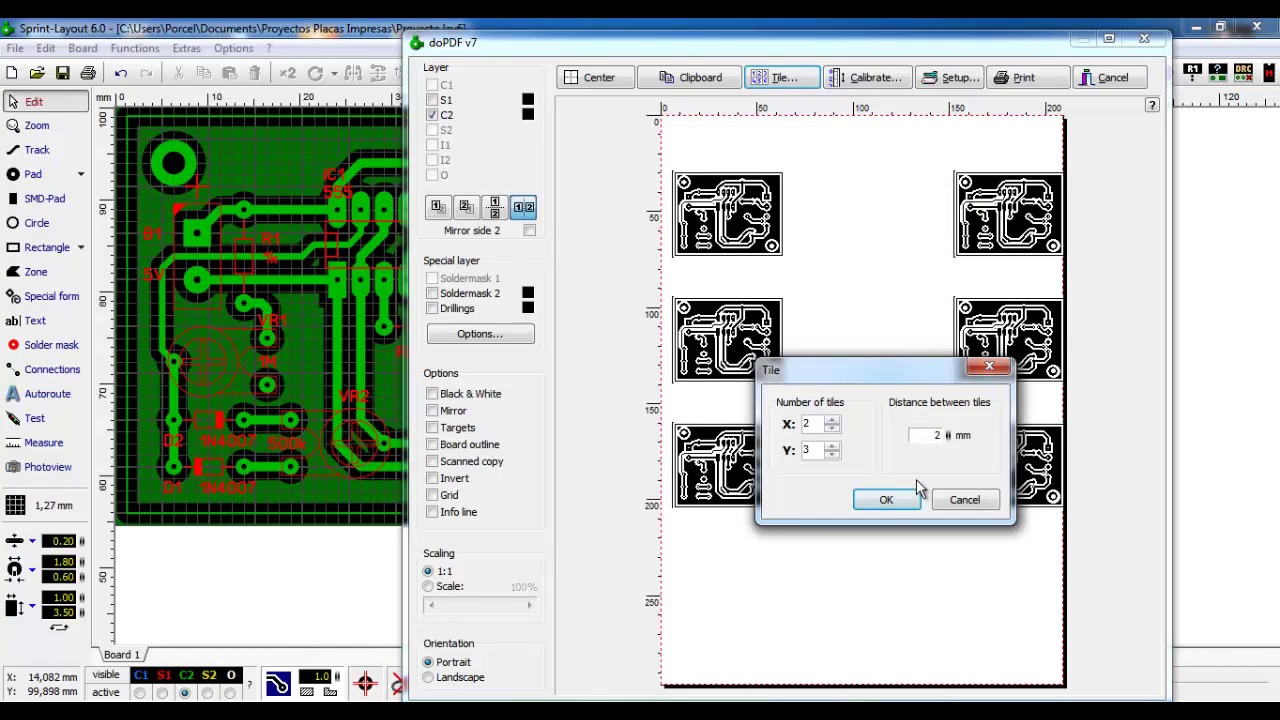
{"action": "left_click", "coordinate": [886, 499]}
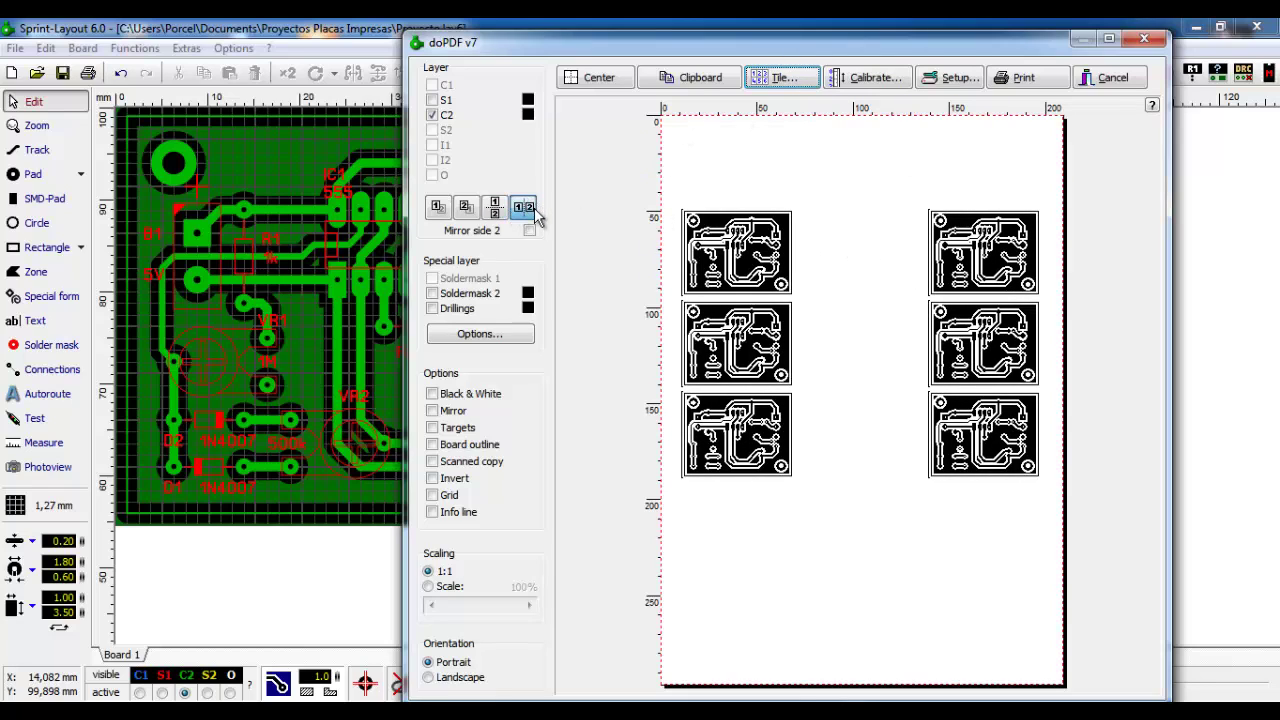
Switch the tiled printout to the overlaid side arrangement with only layer C2 and move all six copies fully onto the page.
{"action": "left_click", "coordinate": [433, 101]}
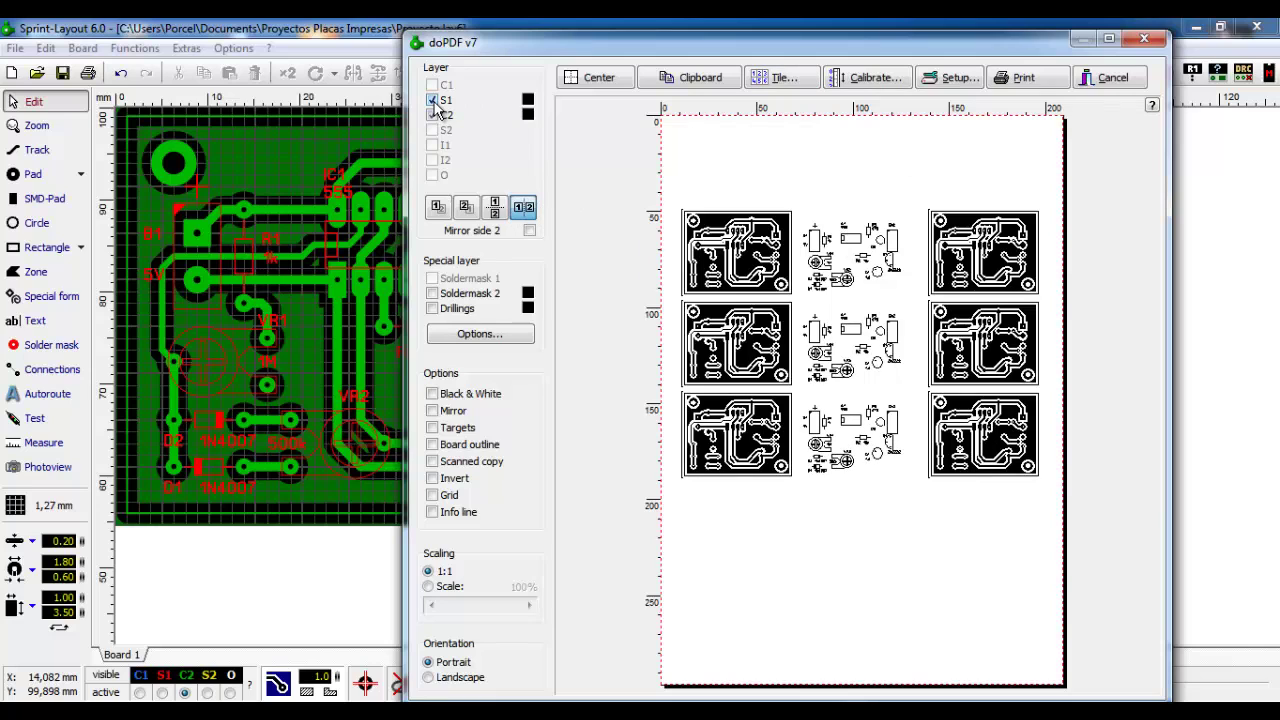
{"action": "left_click_drag", "start_coordinate": [1011, 321], "coordinate": [871, 352]}
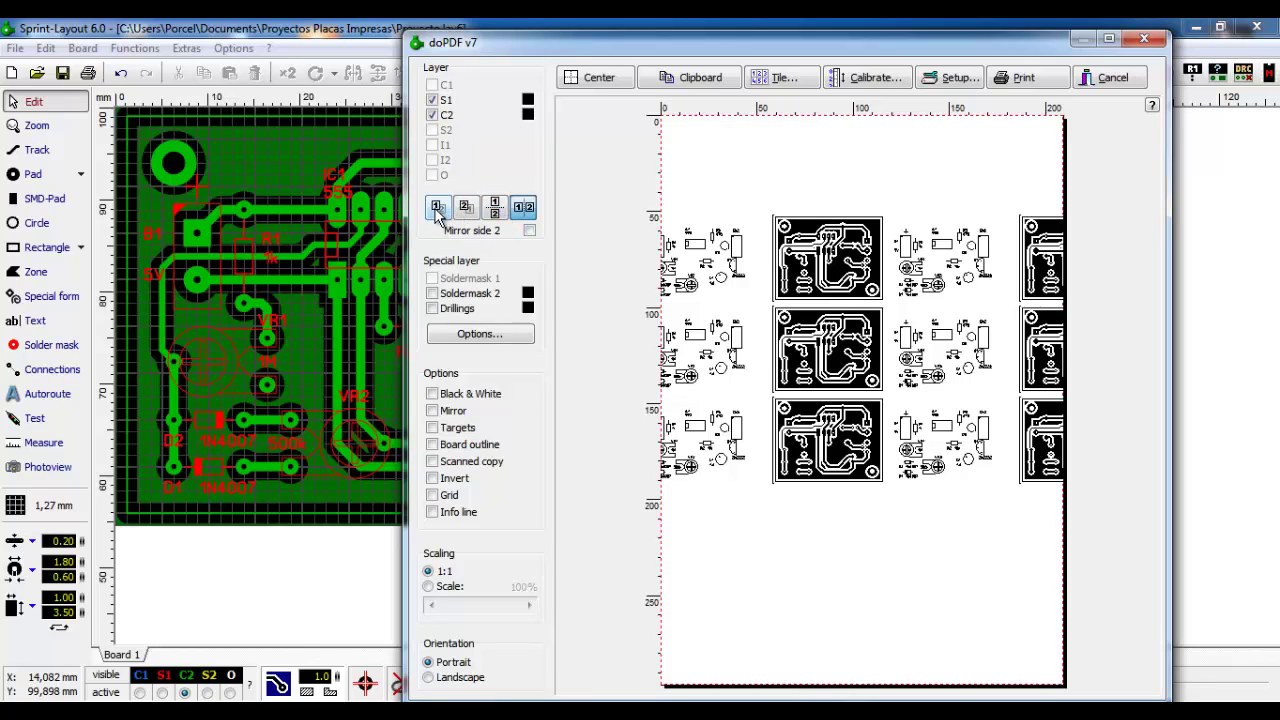
{"action": "left_click", "coordinate": [437, 208]}
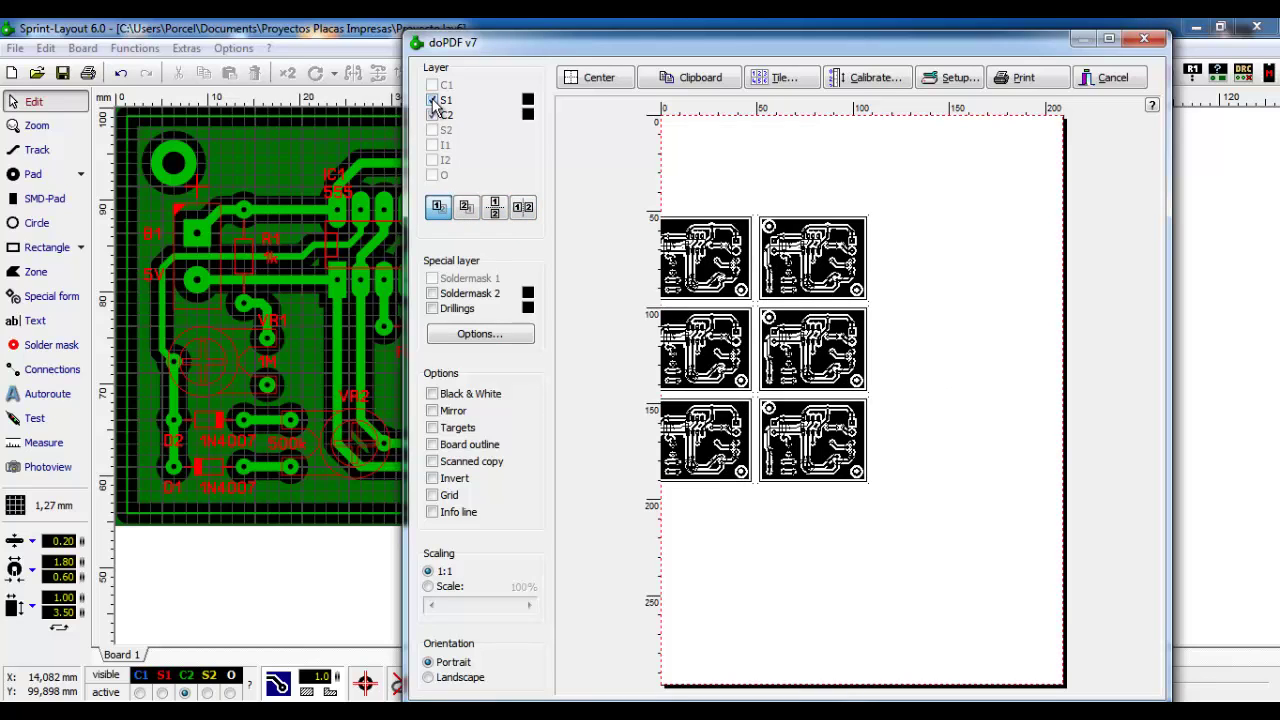
{"action": "left_click_drag", "start_coordinate": [790, 326], "coordinate": [900, 300]}
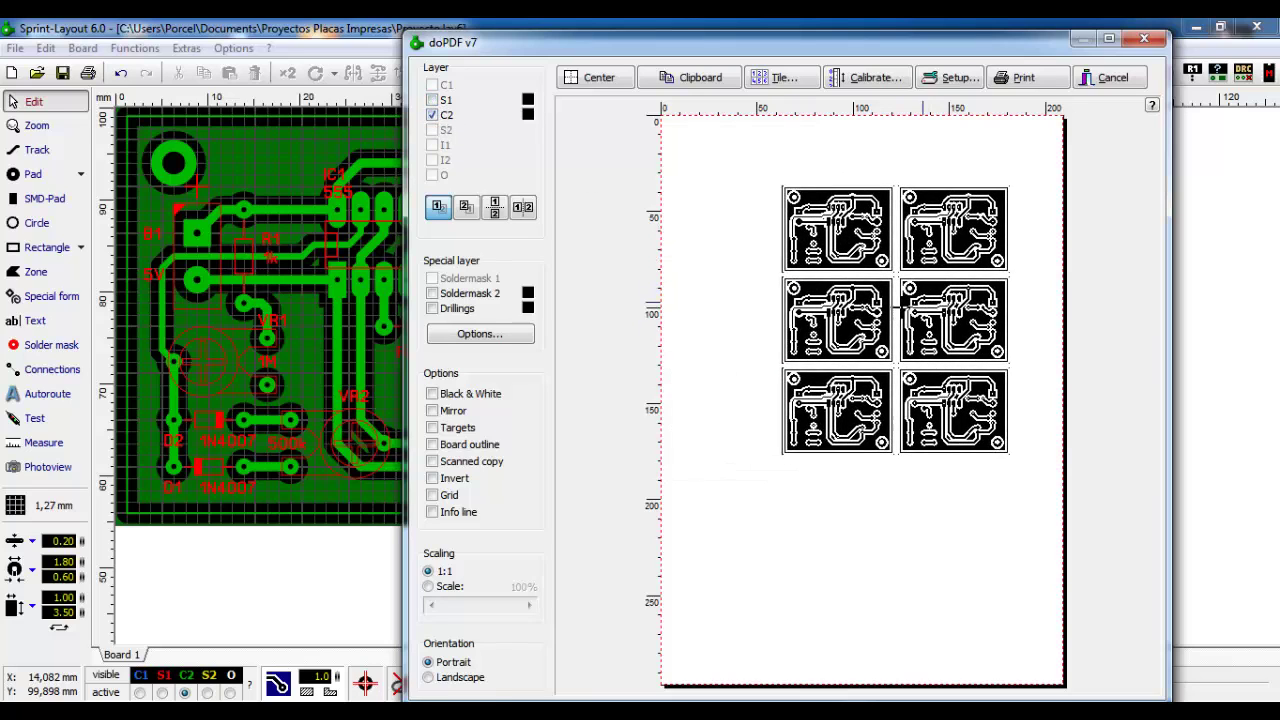
Set the distance between the tiled boards to 20 mm and shift all six copies slightly down the page.
{"action": "left_click", "coordinate": [784, 77]}
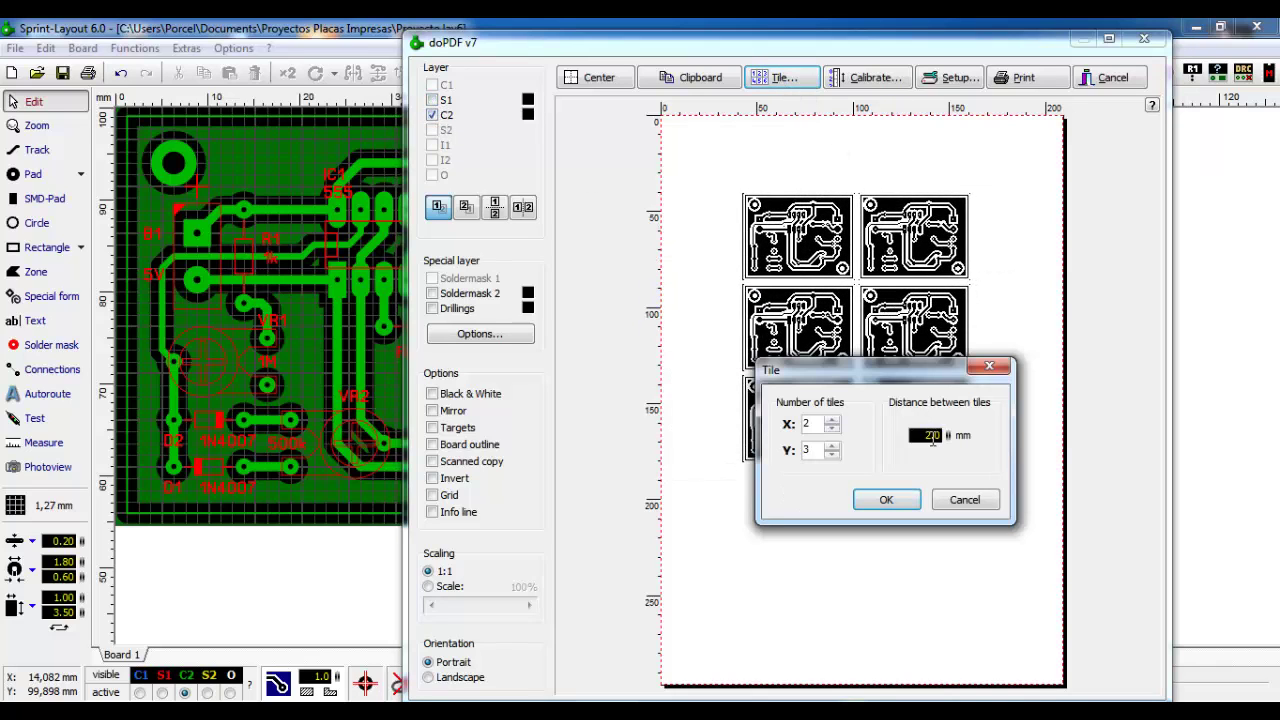
{"action": "type", "text": "0"}
{"action": "left_click", "coordinate": [886, 500]}
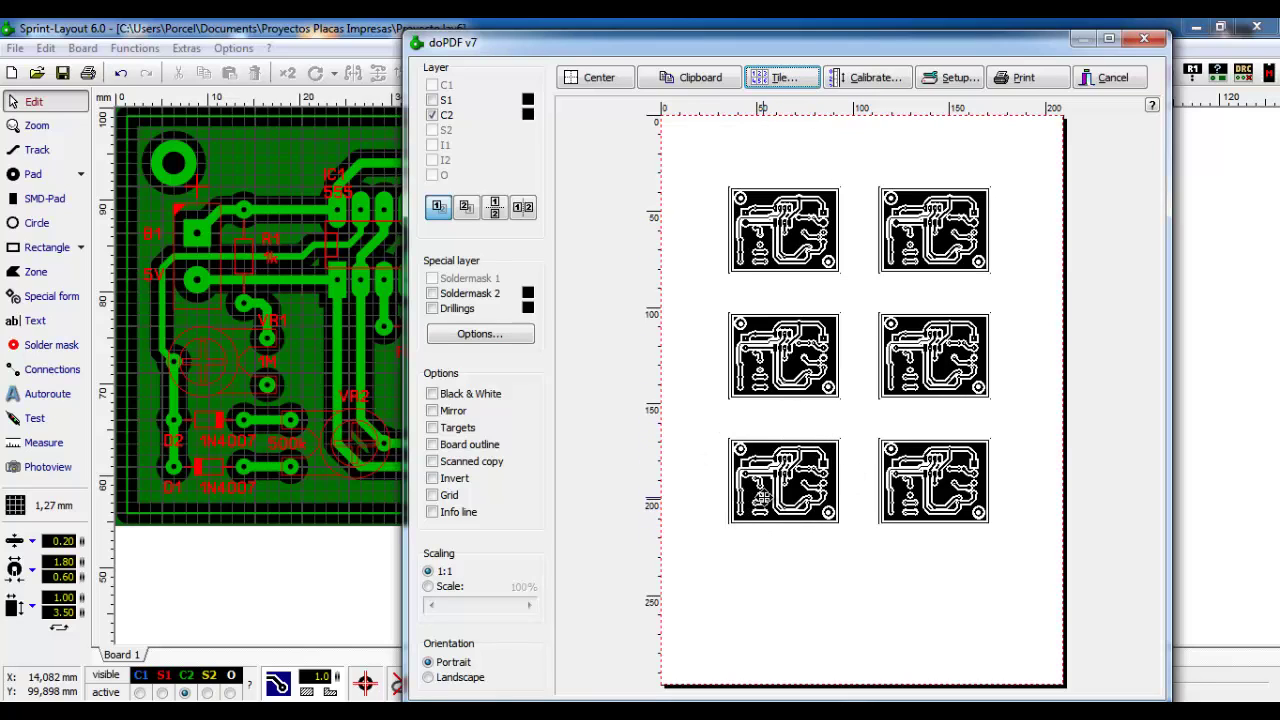
{"action": "left_click_drag", "start_coordinate": [795, 390], "coordinate": [795, 407]}
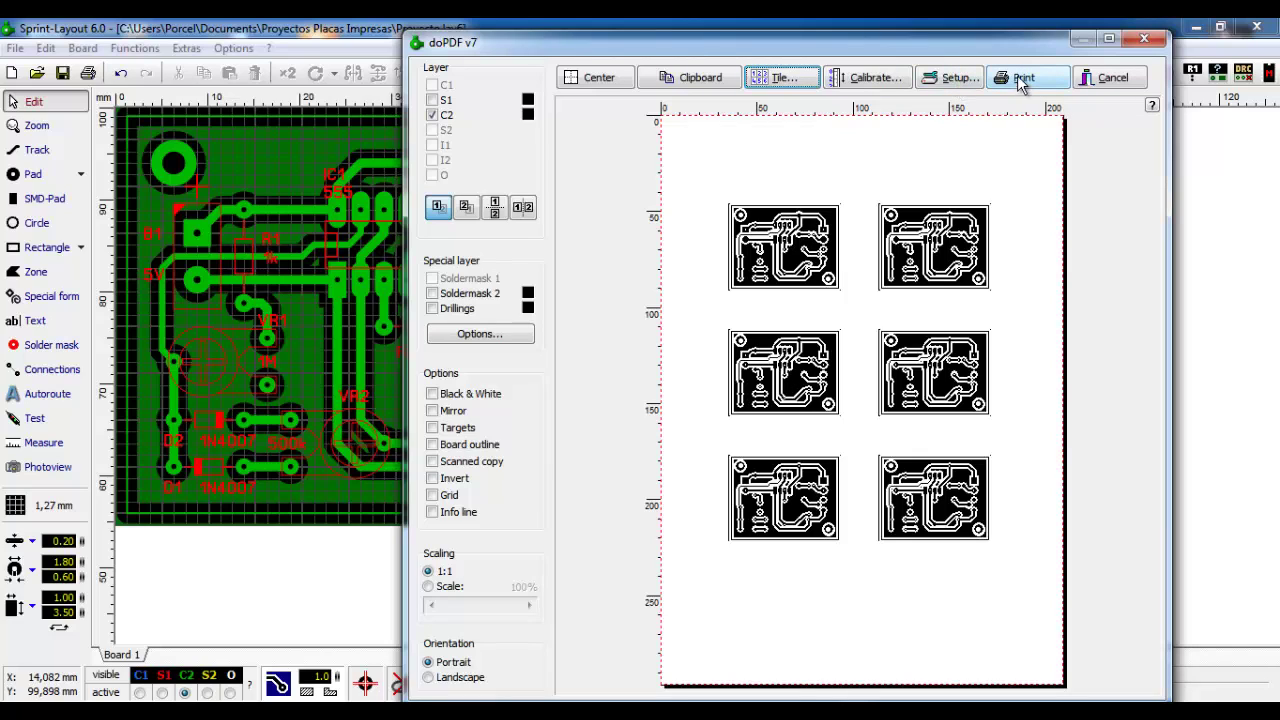
Try setting up the printout for the Samsung ML-1640 Series printer with paper type Transparencia.
{"action": "left_click", "coordinate": [952, 80]}
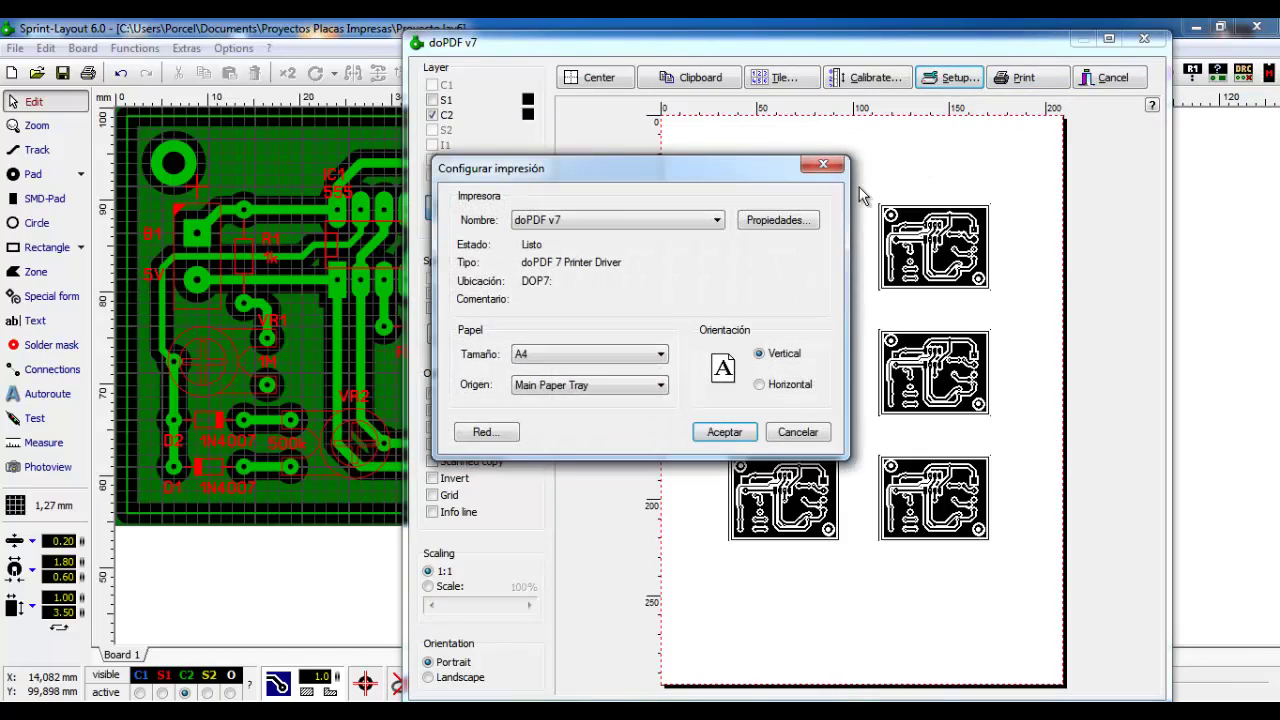
{"action": "left_click", "coordinate": [717, 220]}
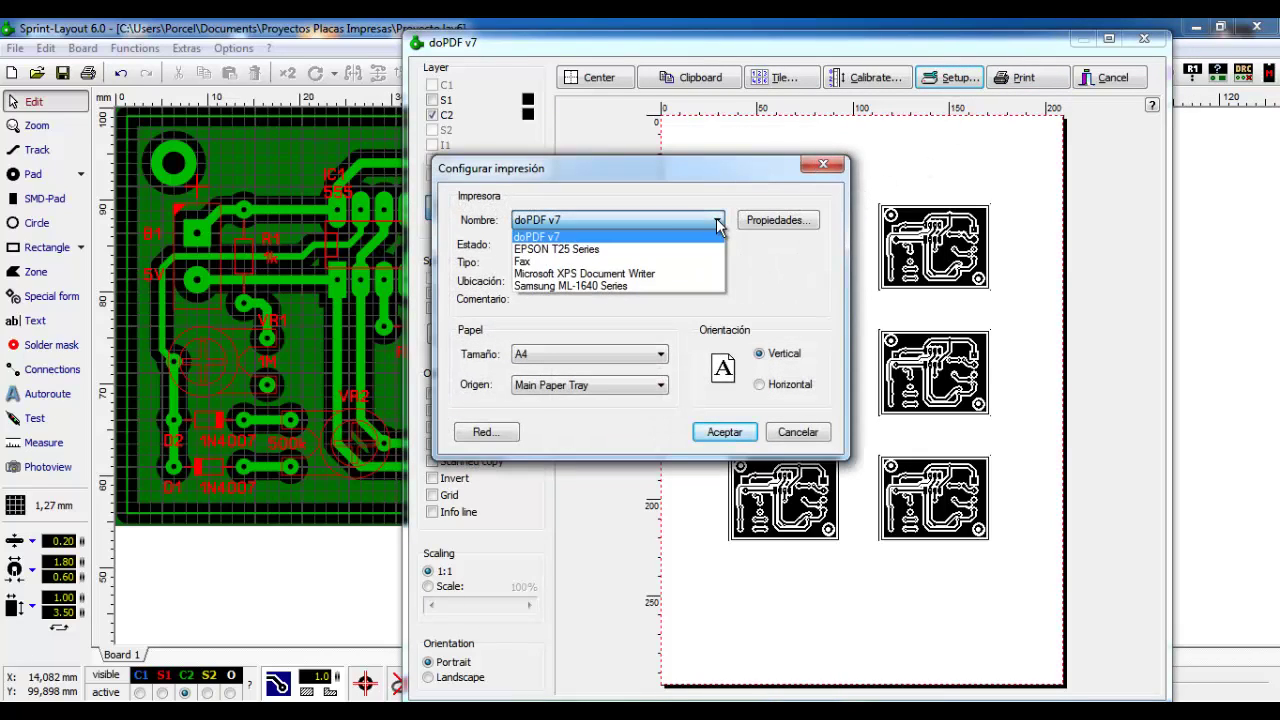
{"action": "left_click", "coordinate": [605, 285]}
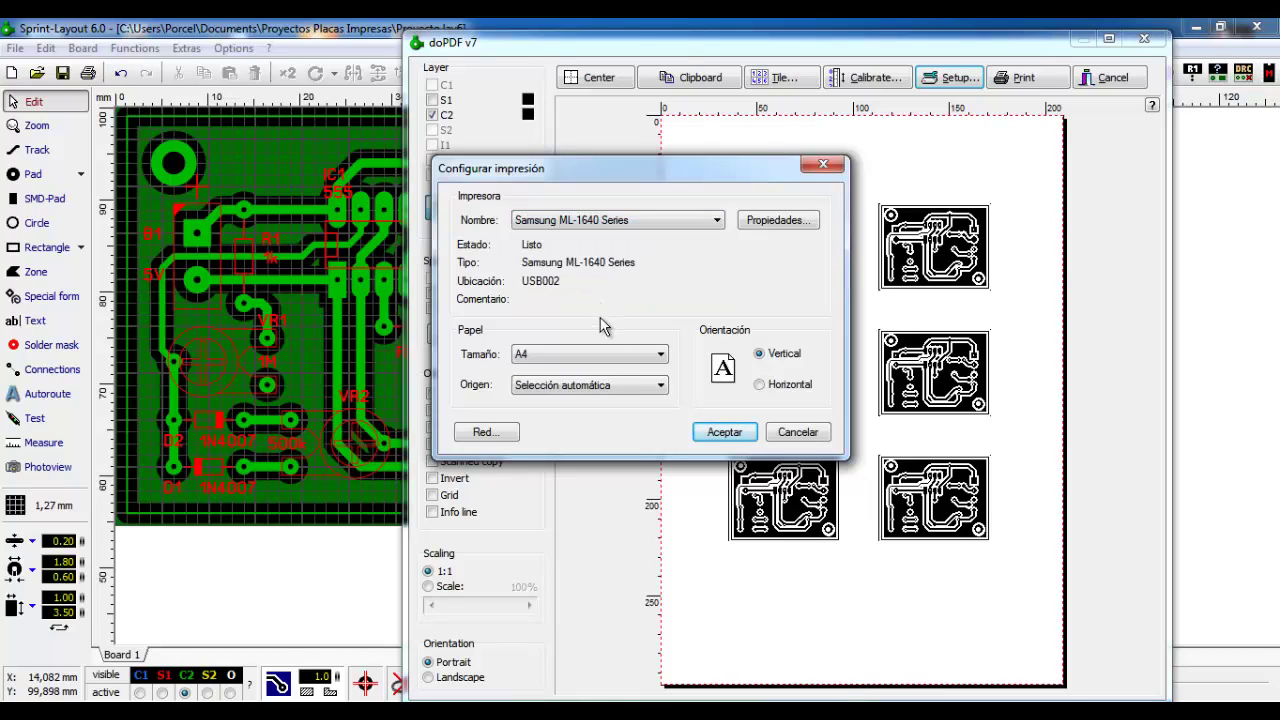
{"action": "left_click", "coordinate": [777, 221]}
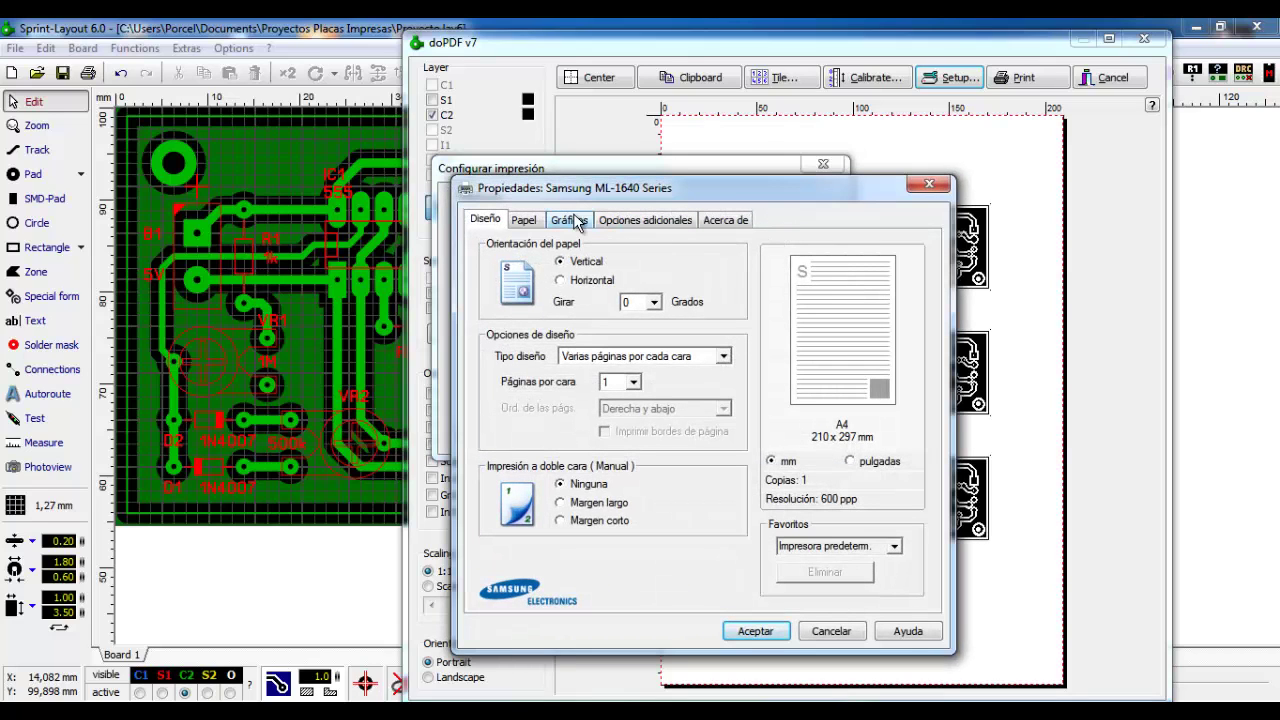
{"action": "left_click", "coordinate": [578, 222]}
{"action": "left_click", "coordinate": [621, 222]}
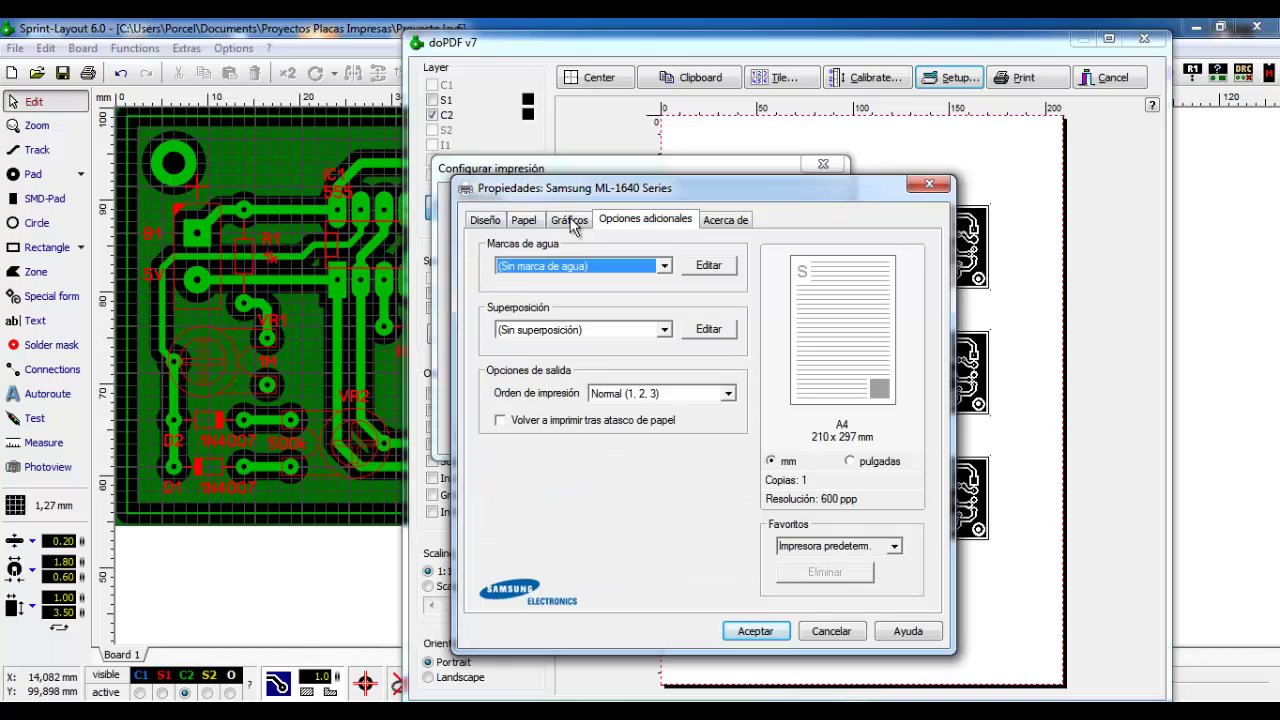
{"action": "left_click", "coordinate": [525, 221]}
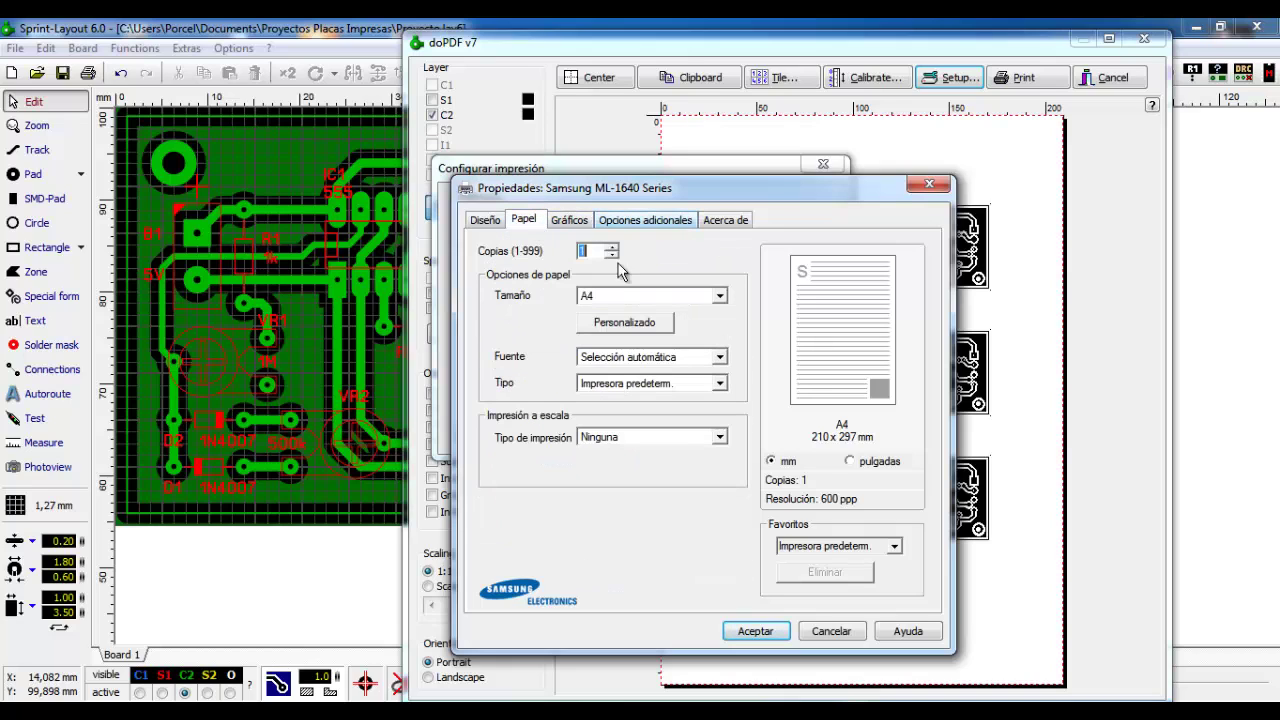
{"action": "left_click", "coordinate": [720, 383]}
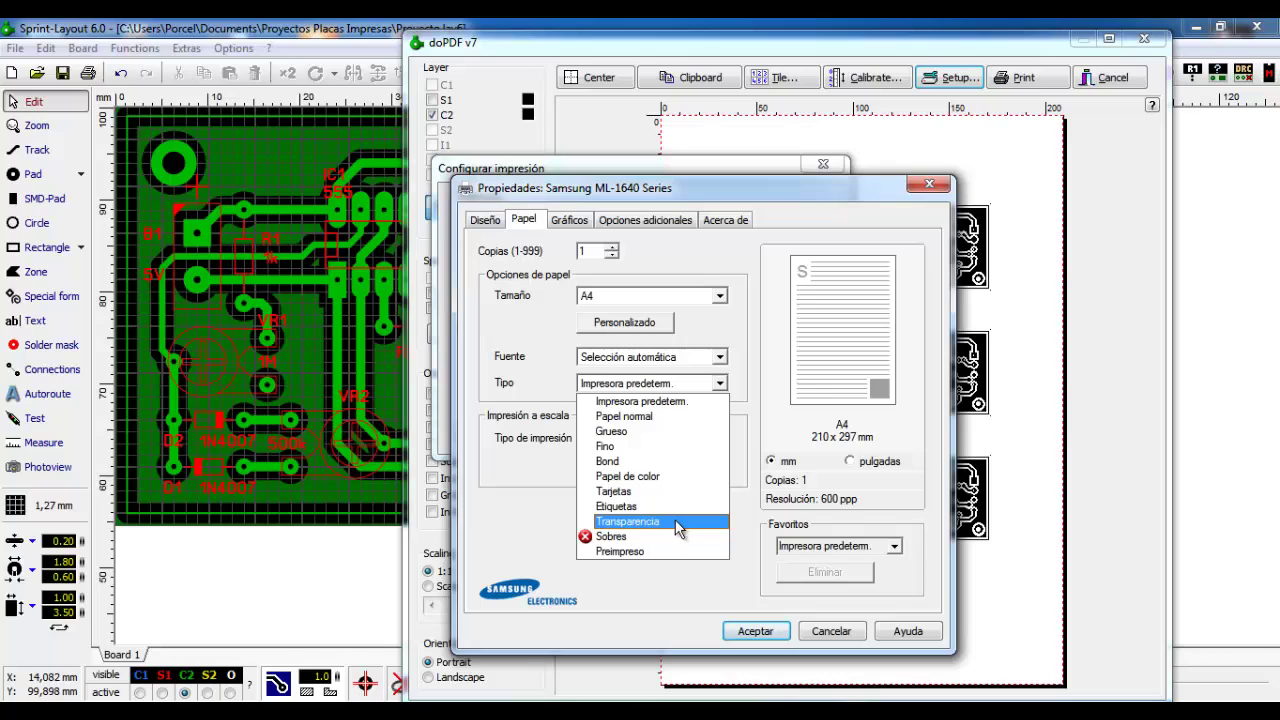
{"action": "left_click", "coordinate": [659, 520]}
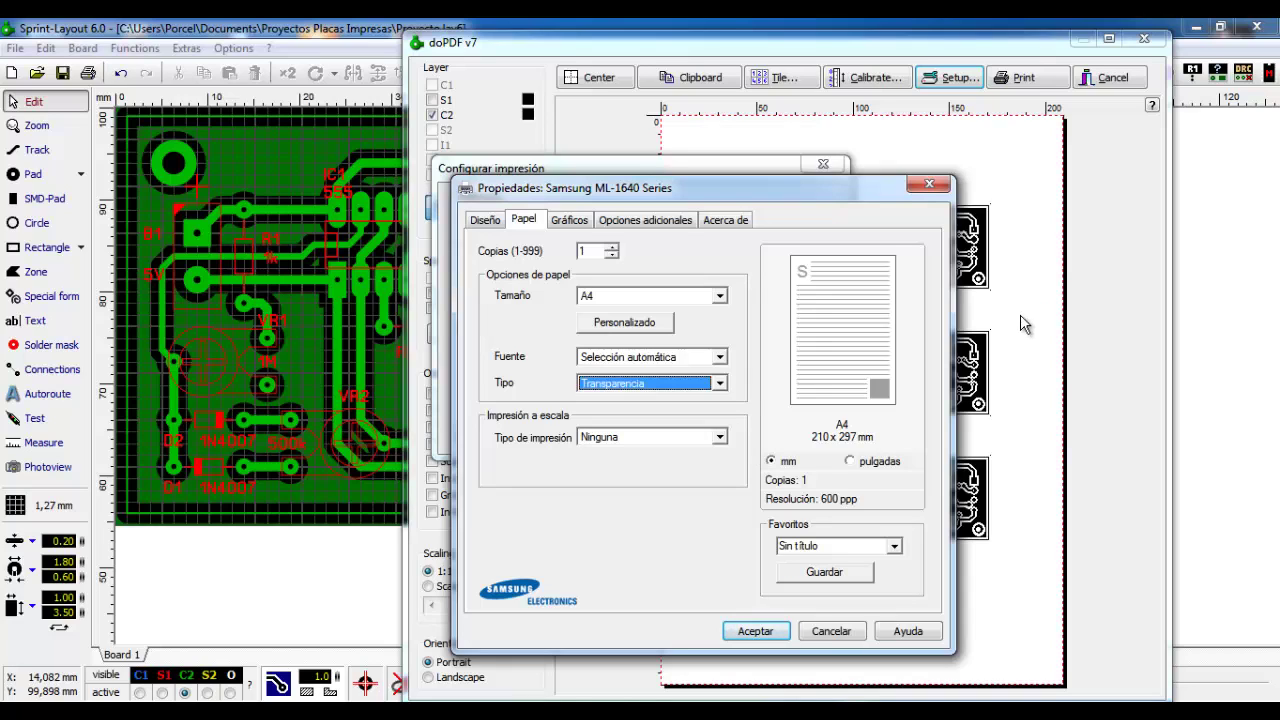
{"action": "left_click", "coordinate": [832, 632]}
Choose doPDF v7 as the printer and accept the print setup.
{"action": "left_click", "coordinate": [716, 221]}
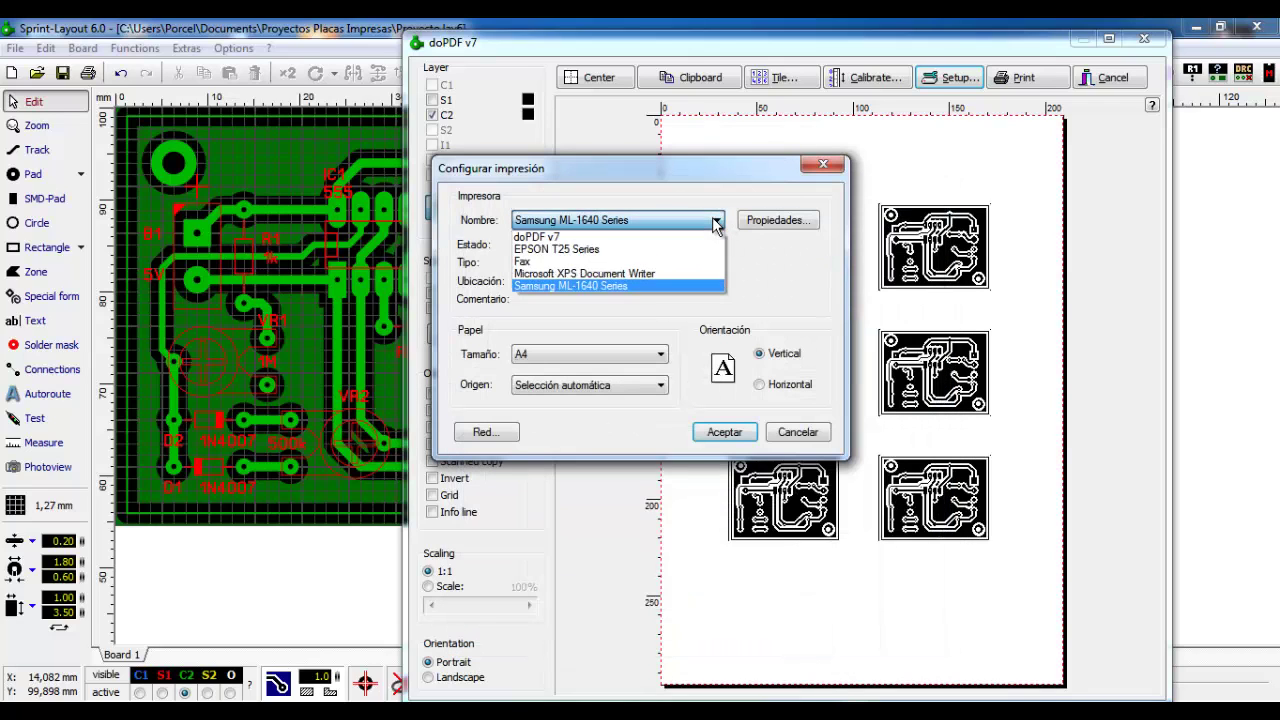
{"action": "left_click", "coordinate": [548, 237]}
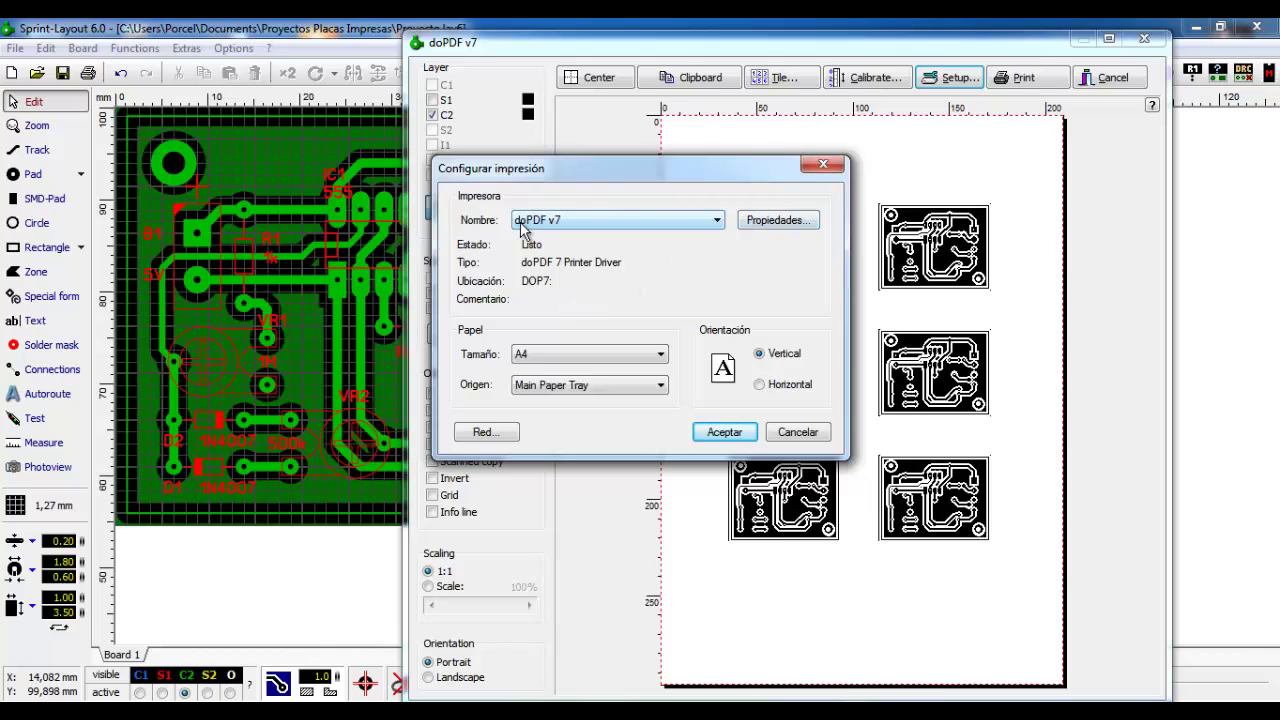
{"action": "left_click", "coordinate": [724, 432]}
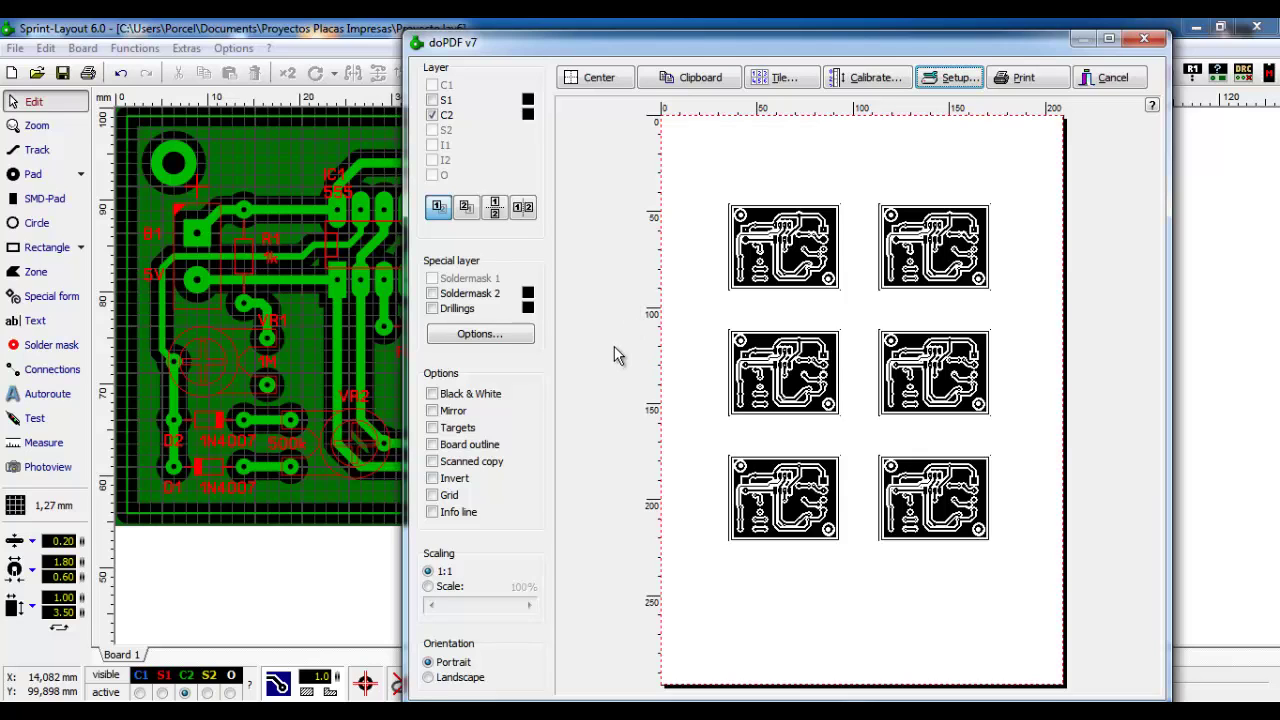
Print the tiled boards to Proyecto.pdf in the Proyectos Placas Impresas folder.
{"action": "left_click", "coordinate": [1023, 79]}
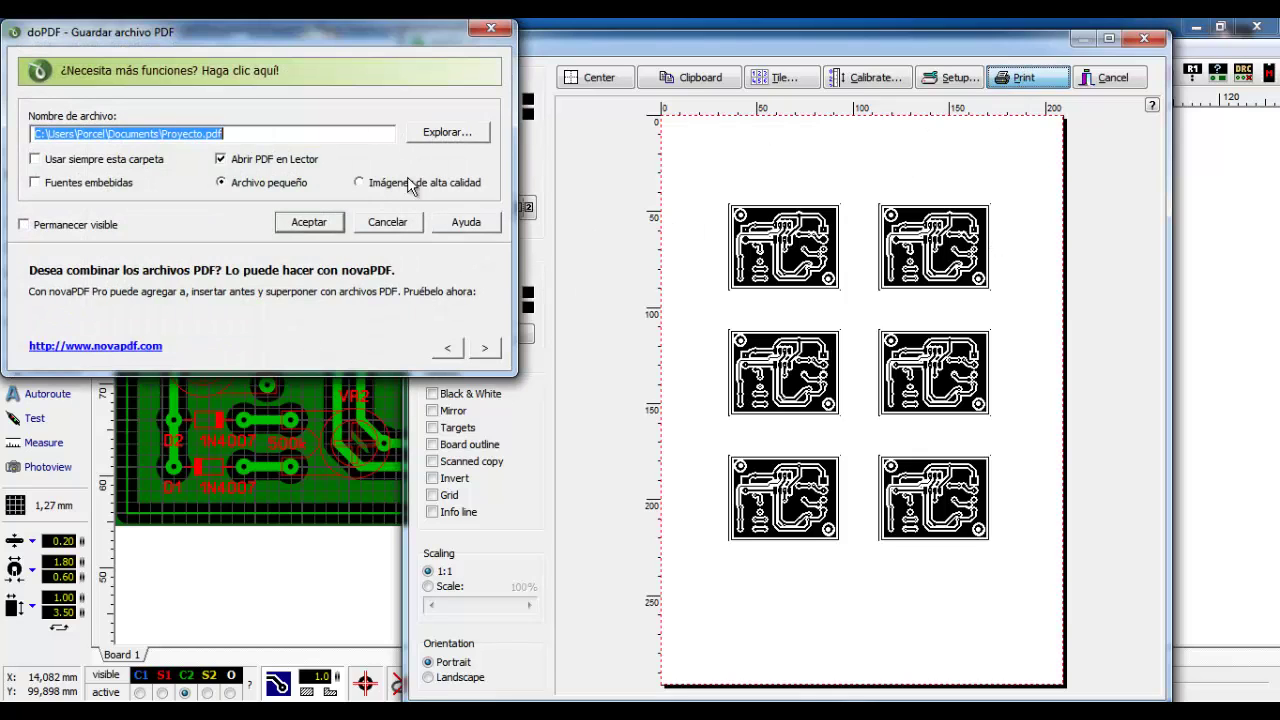
{"action": "left_click", "coordinate": [456, 136]}
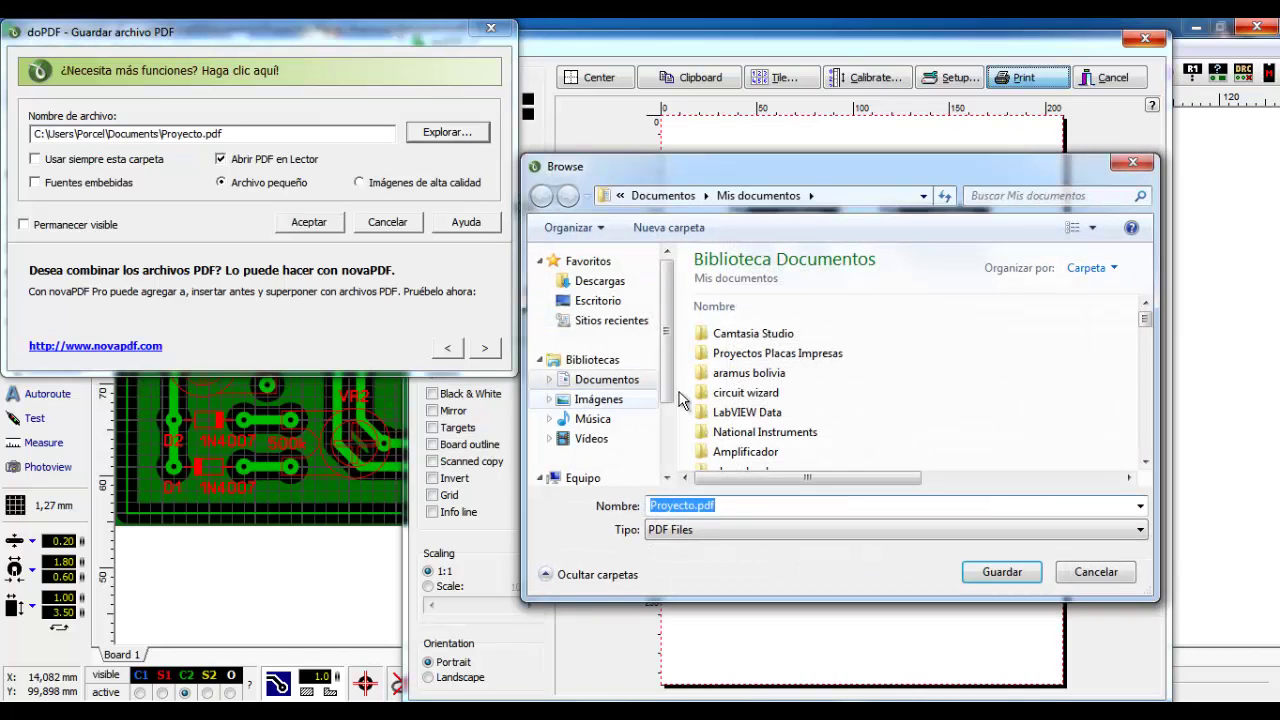
{"action": "double_click", "coordinate": [786, 356]}
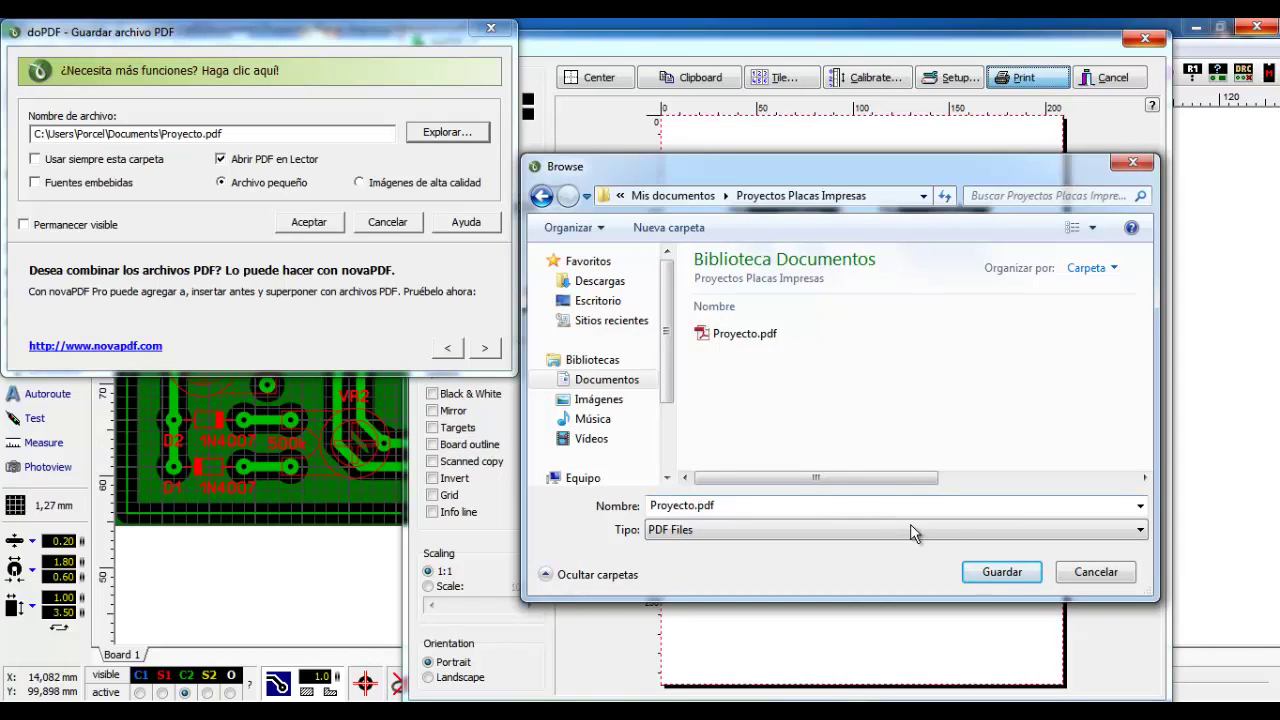
{"action": "left_click", "coordinate": [998, 572]}
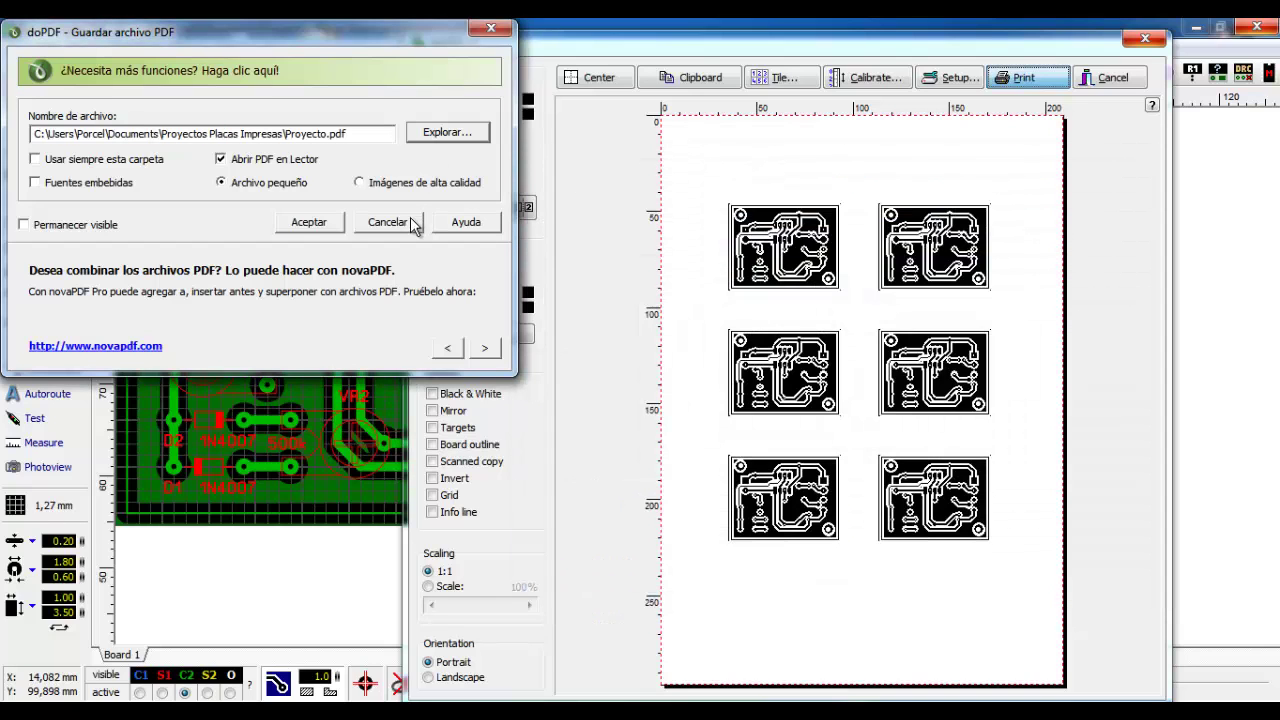
{"action": "left_click", "coordinate": [308, 223]}
{"action": "left_click", "coordinate": [745, 392]}
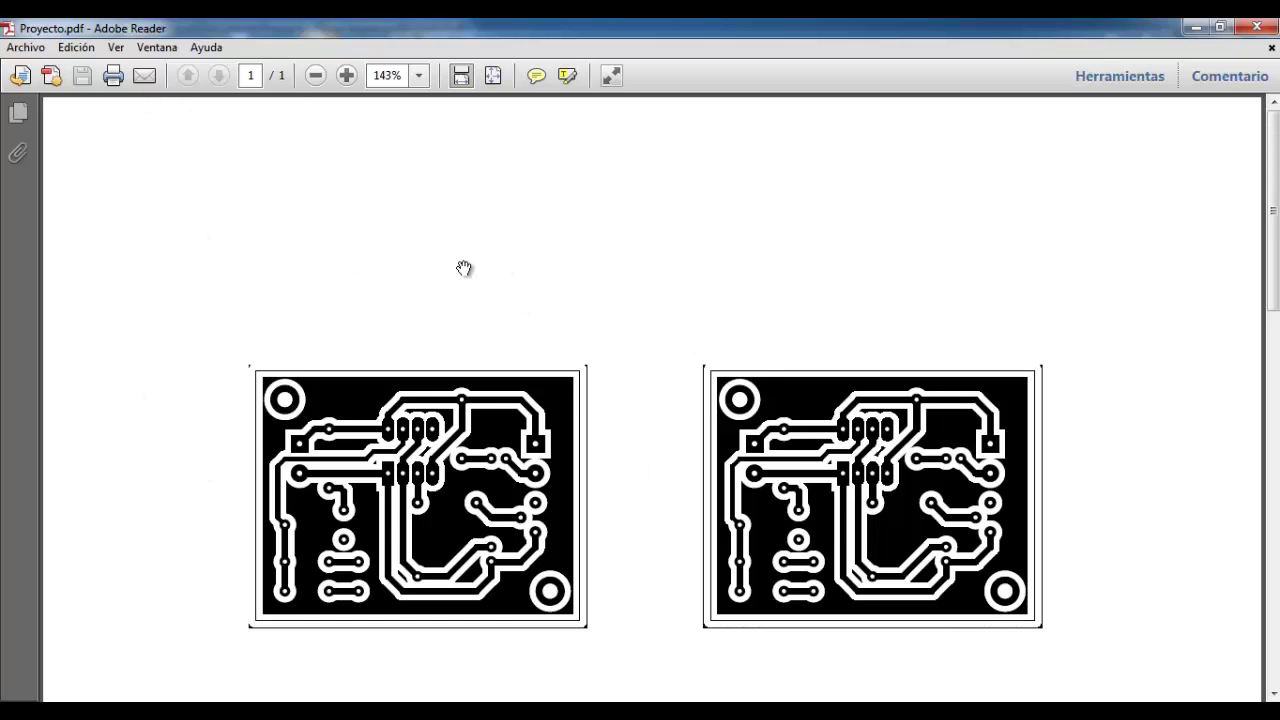
Try the Tamaño real sizing option for printing the PDF on the EPSON T25 Series printer.
{"action": "mouse_move", "coordinate": [1275, 213]}
{"action": "left_mouse_down"}
{"action": "mouse_move", "coordinate": [1274, 368]}
{"action": "mouse_move", "coordinate": [1275, 214]}
{"action": "left_mouse_up"}
{"action": "scroll", "coordinate": [551, 302], "scroll_direction": "down", "scroll_amount": 5}
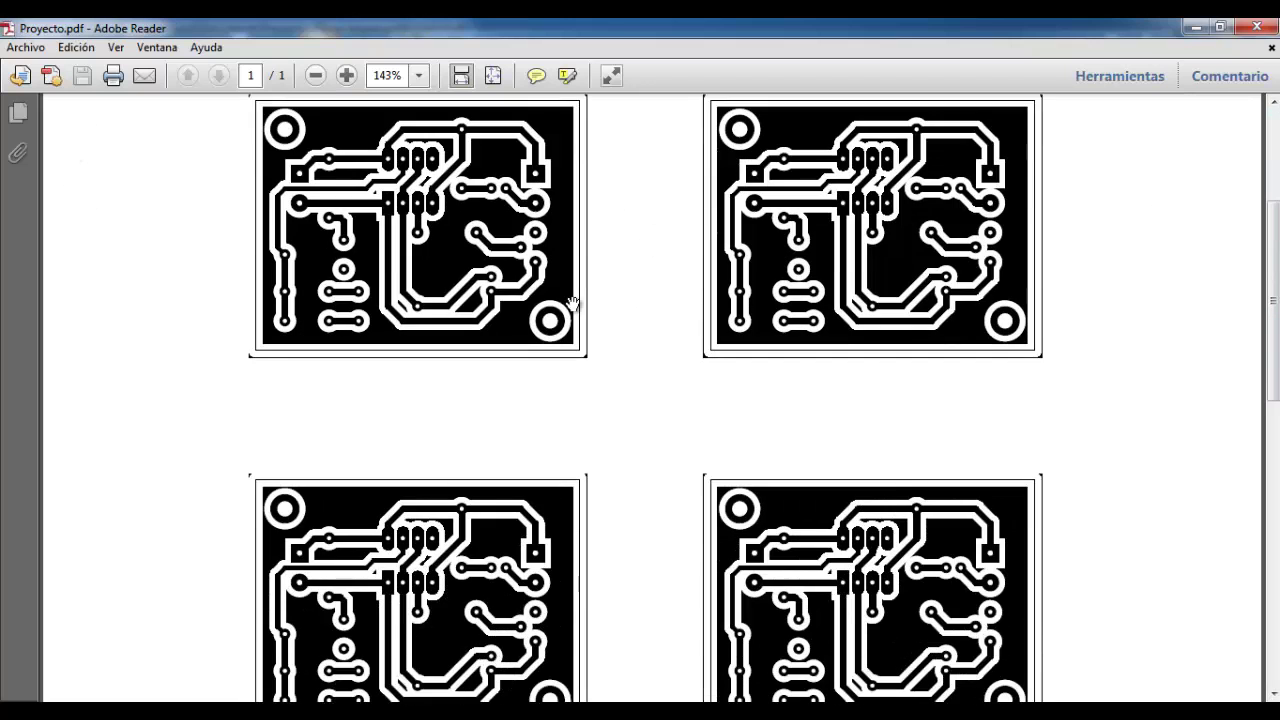
{"action": "left_click", "coordinate": [113, 76]}
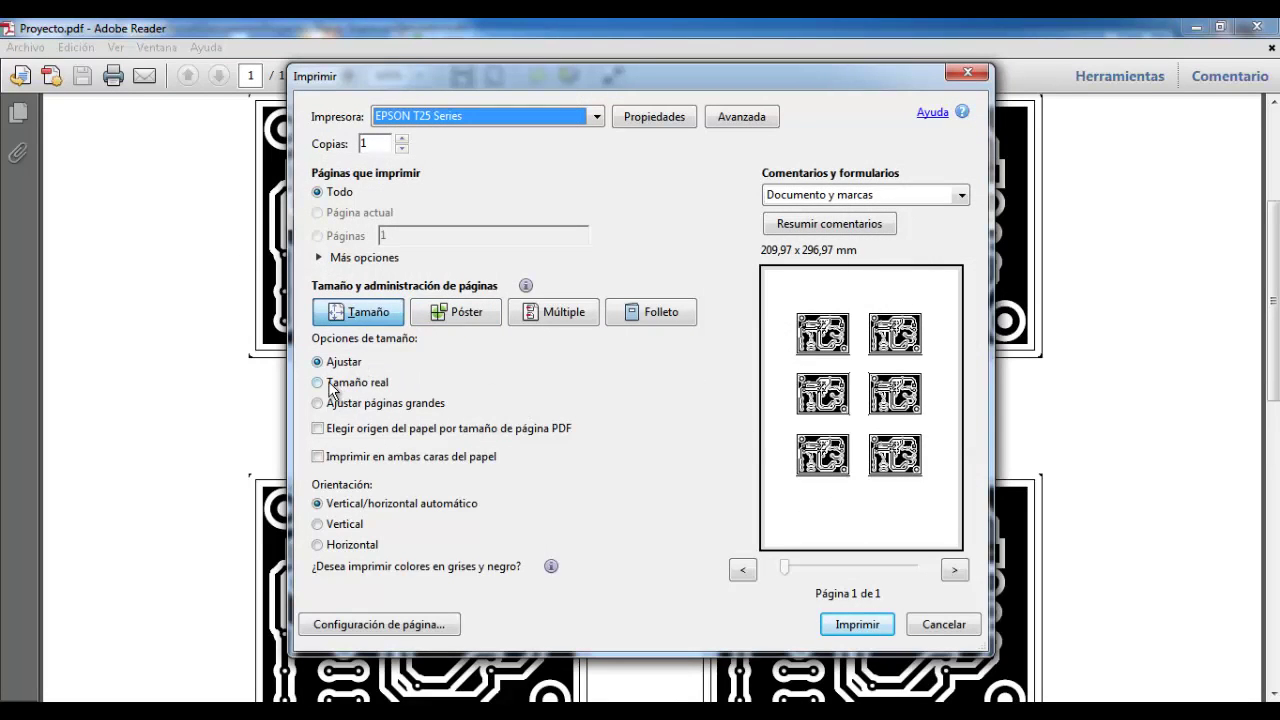
{"action": "left_click", "coordinate": [318, 383]}
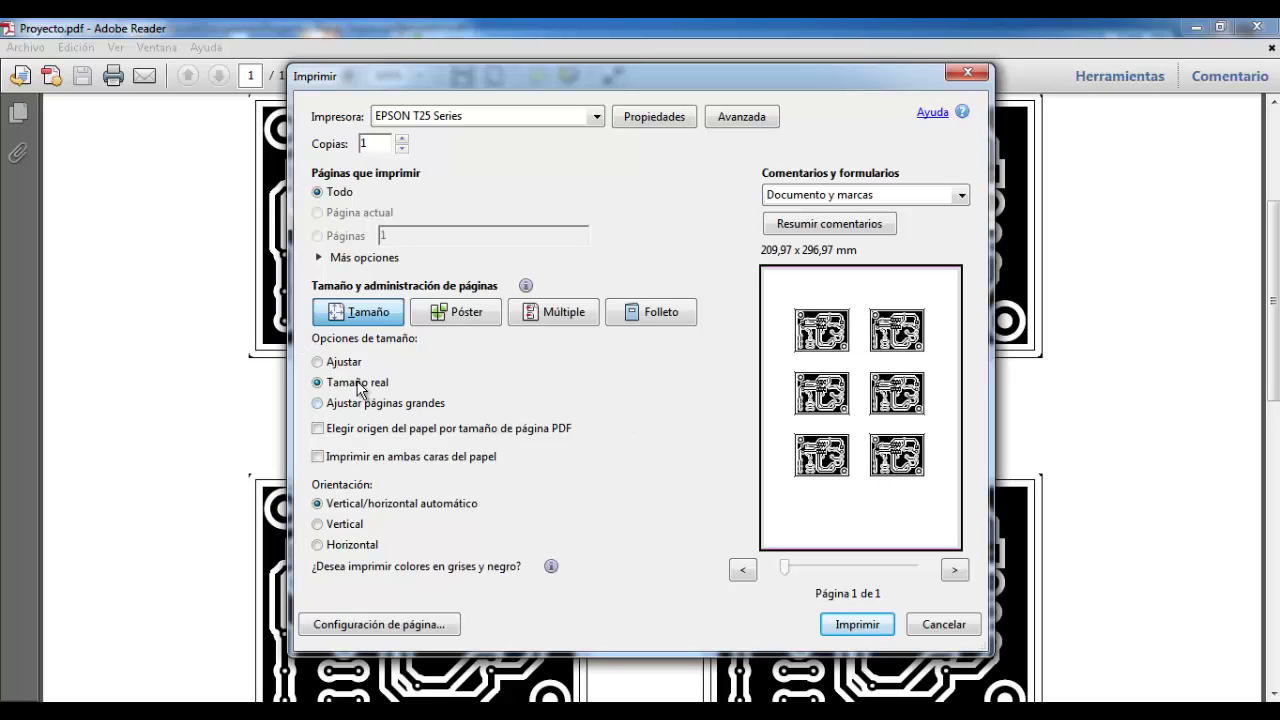
{"action": "left_click", "coordinate": [943, 622]}
Examine the tiled board copies throughout the PDF page.
{"action": "left_click_drag", "start_coordinate": [634, 151], "coordinate": [637, 255]}
{"action": "scroll", "coordinate": [637, 255], "scroll_direction": "down", "scroll_amount": 10}
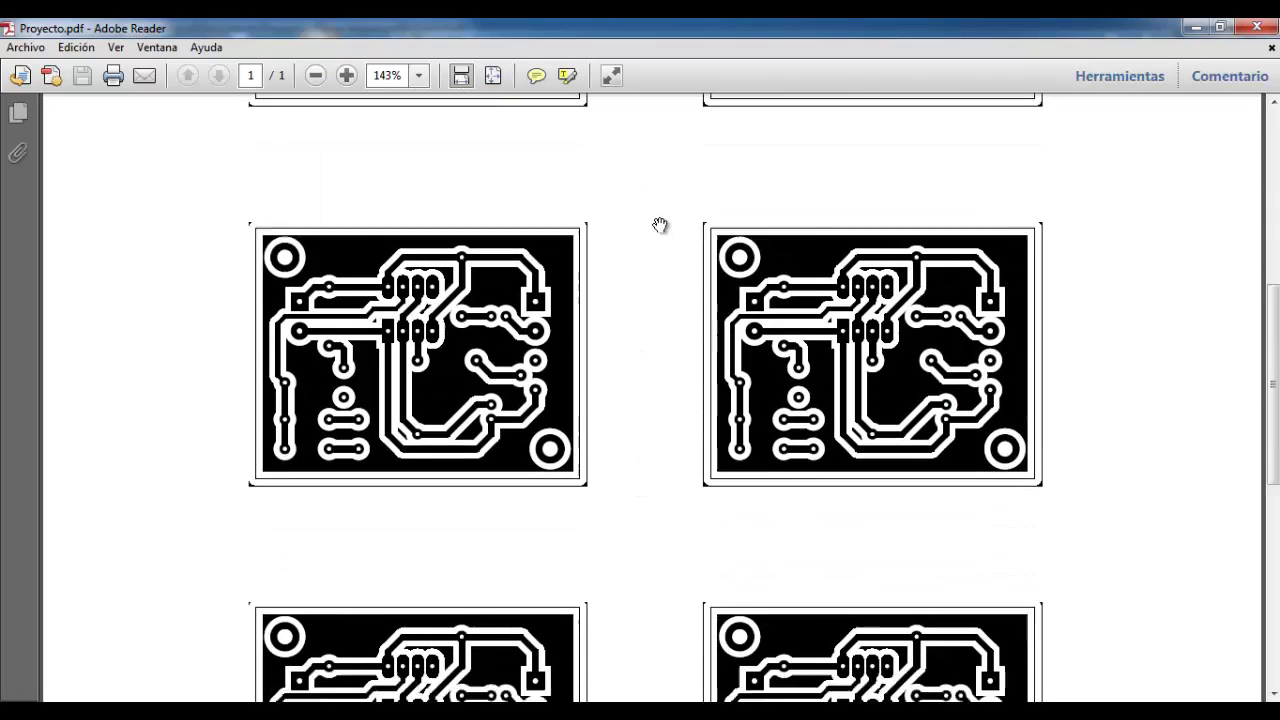
{"action": "scroll", "coordinate": [610, 420], "scroll_direction": "up", "scroll_amount": 9}
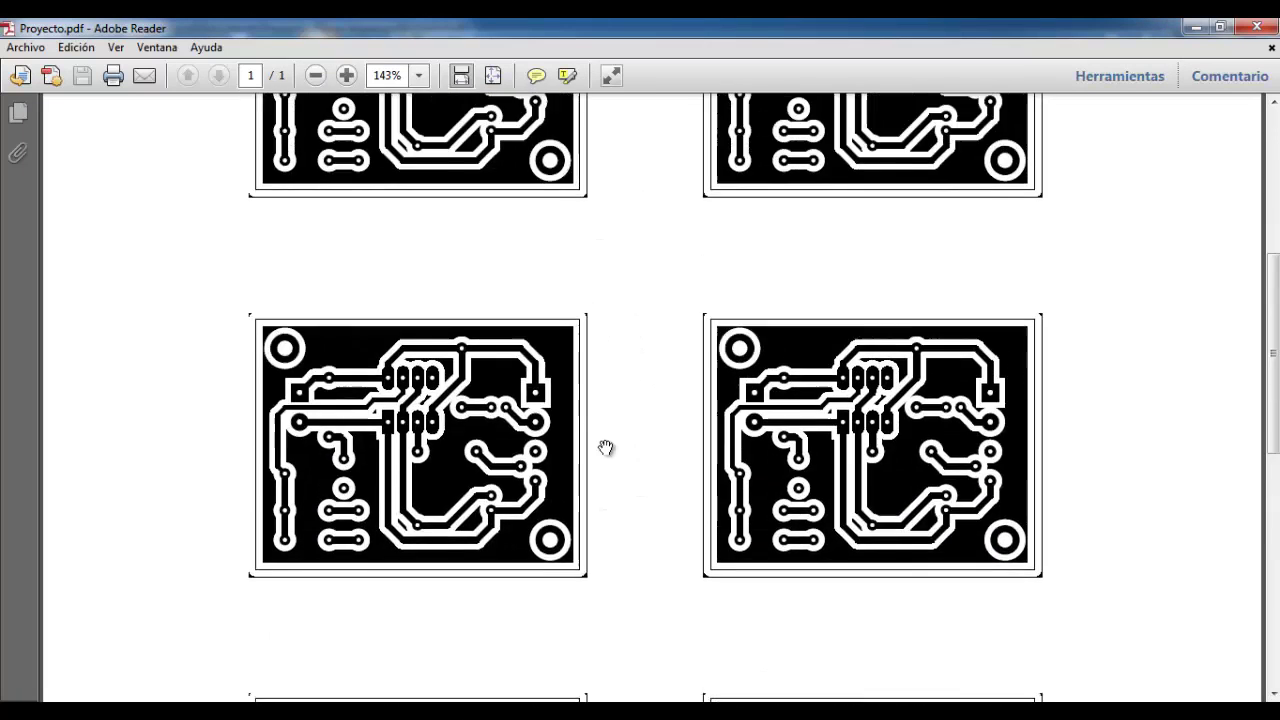
{"action": "scroll", "coordinate": [634, 480], "scroll_direction": "down", "scroll_amount": 15}
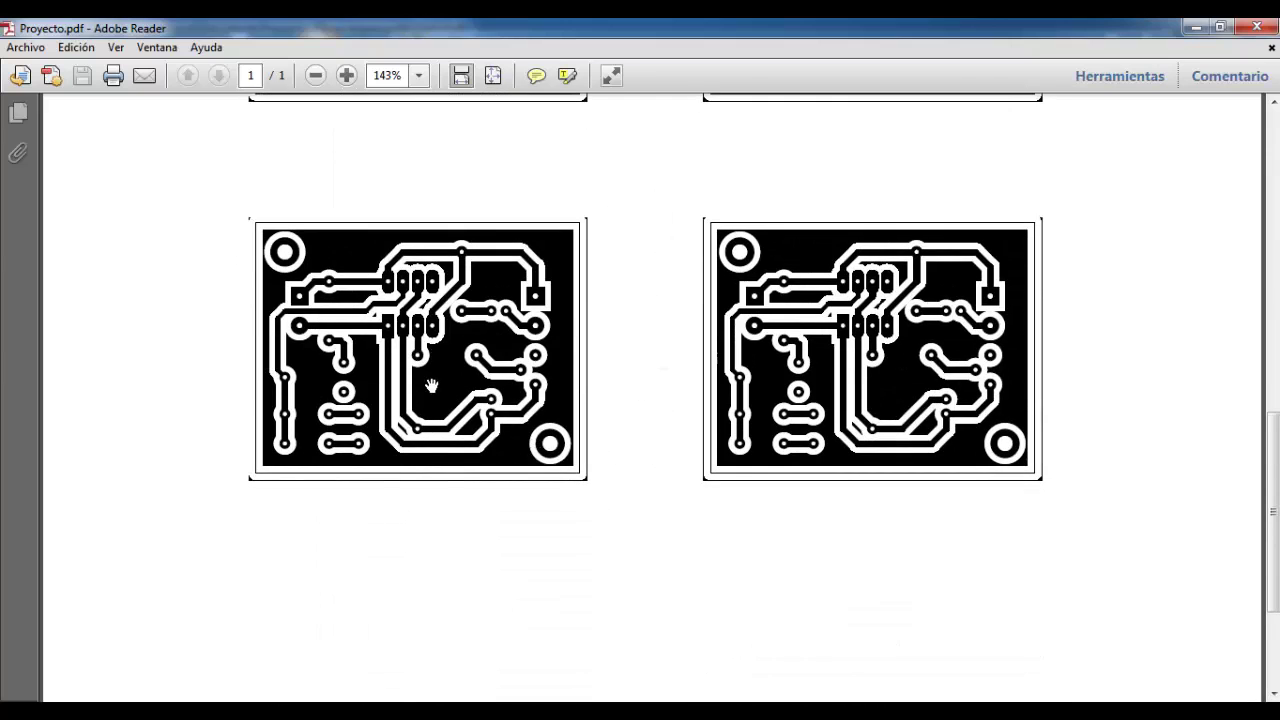
{"action": "scroll", "coordinate": [490, 360], "scroll_direction": "up", "scroll_amount": 1}
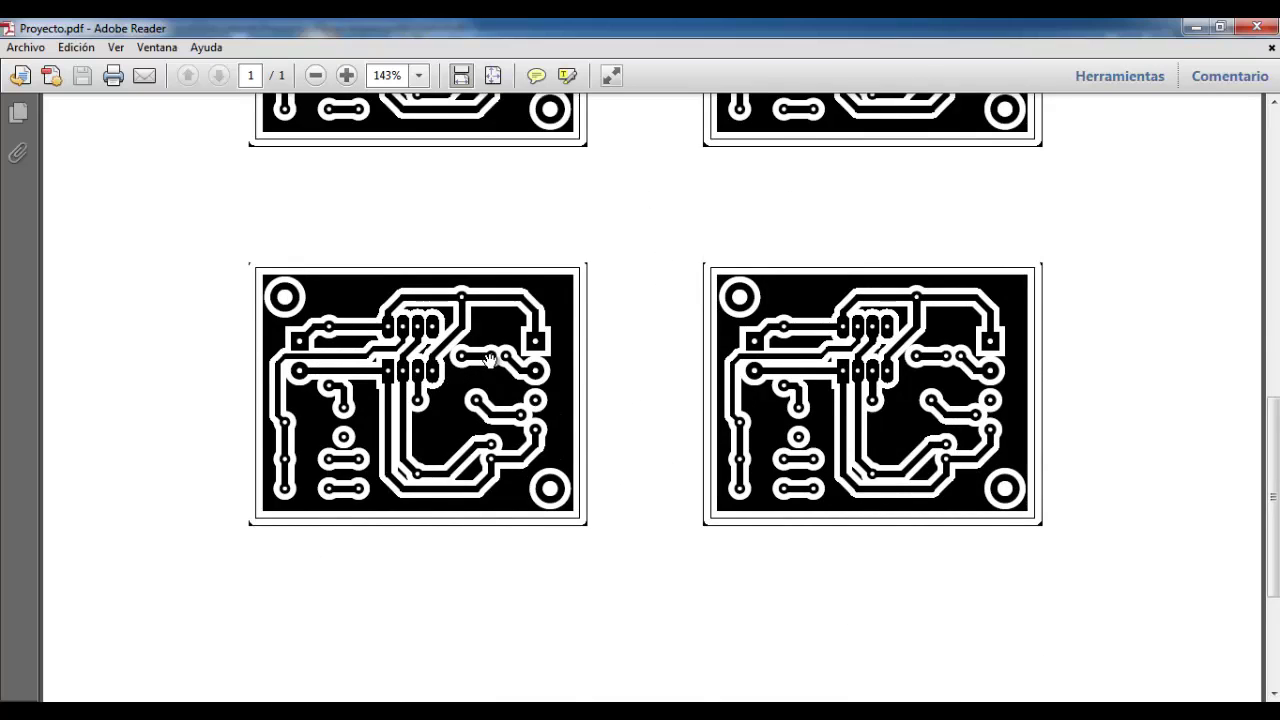
{"action": "scroll", "coordinate": [490, 360], "scroll_direction": "up", "scroll_amount": 17}
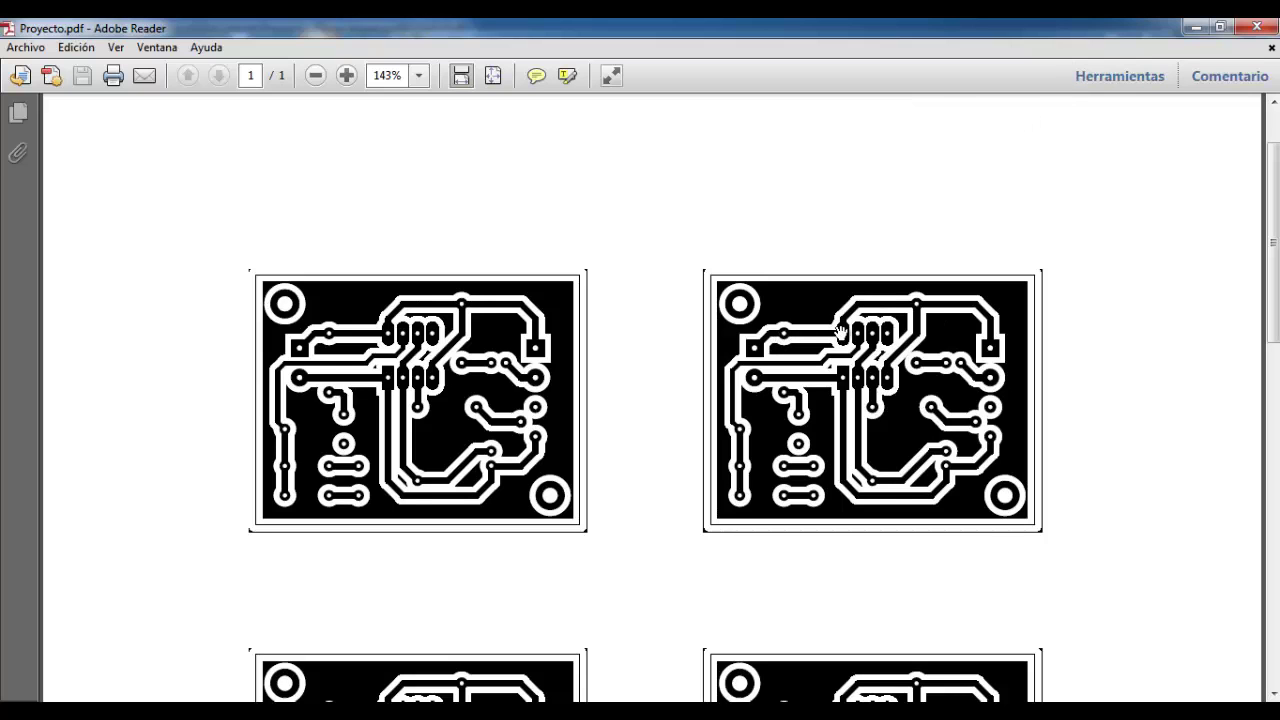
Close the PDF and the printout preview, and save the board project.
{"action": "left_click", "coordinate": [1256, 27]}
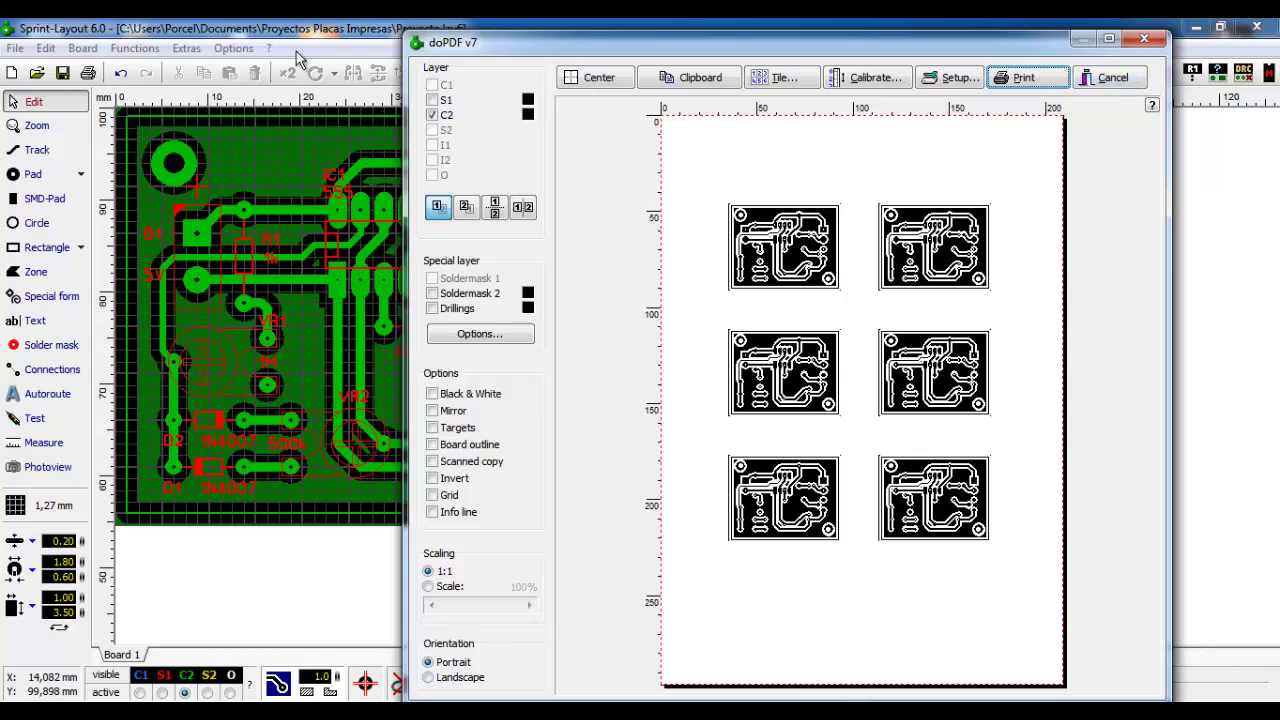
{"action": "left_click", "coordinate": [1108, 80]}
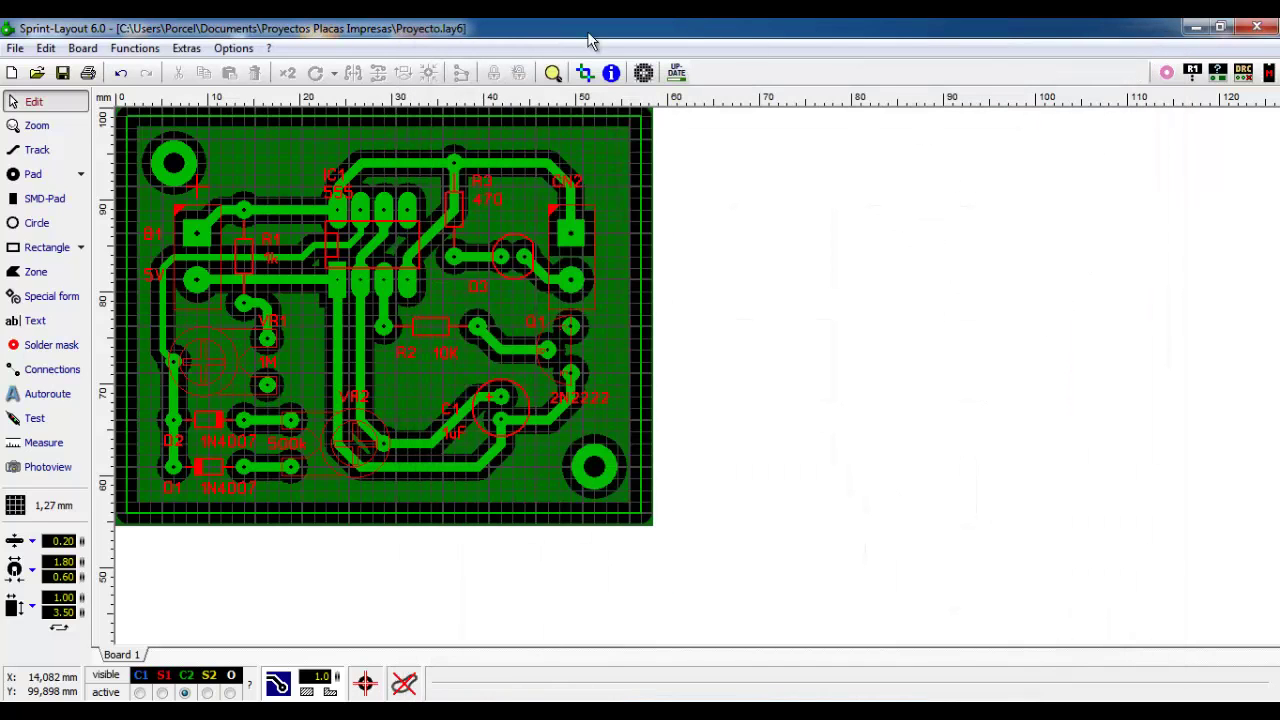
{"action": "left_click", "coordinate": [62, 77]}
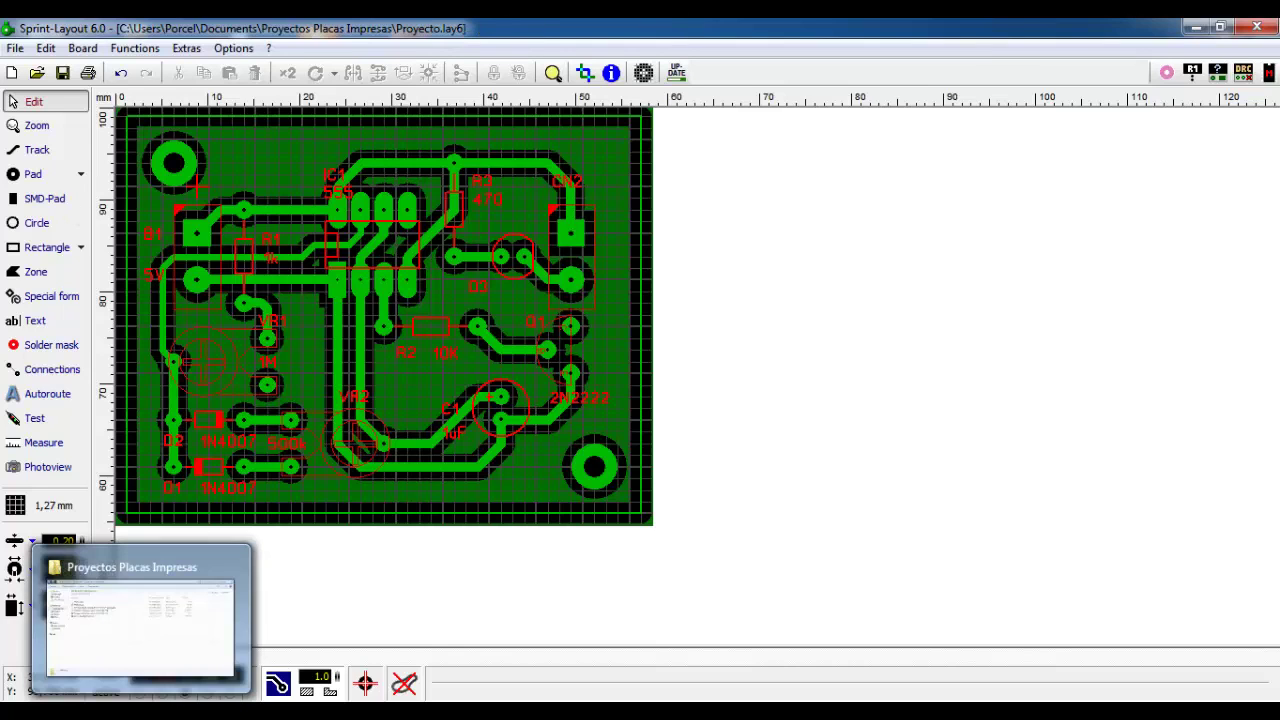
Switch to the Proyectos Placas Impresas folder window and select the file Proyecto.lay6.
{"action": "left_click", "coordinate": [142, 712]}
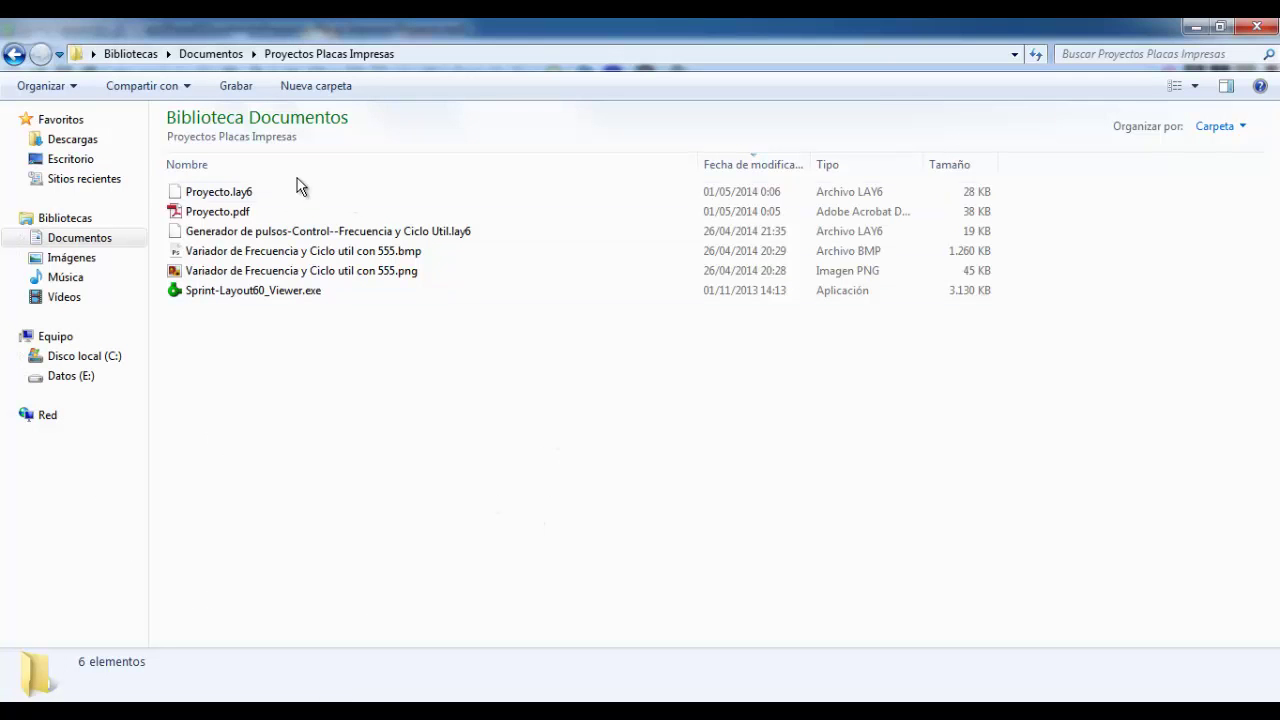
{"action": "left_click", "coordinate": [250, 190]}
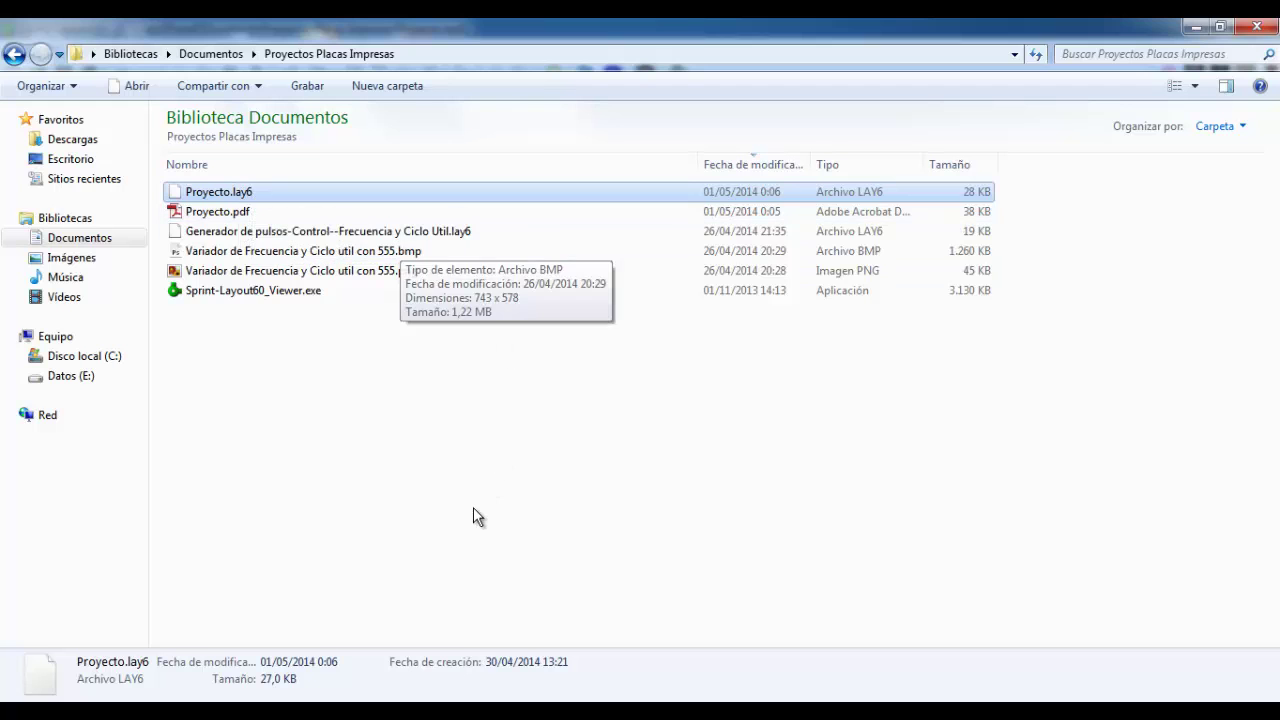
Switch to the Sprint-Layout product page in the browser and highlight the price of Sprint-Layout 6.0.
{"action": "left_click", "coordinate": [315, 715]}
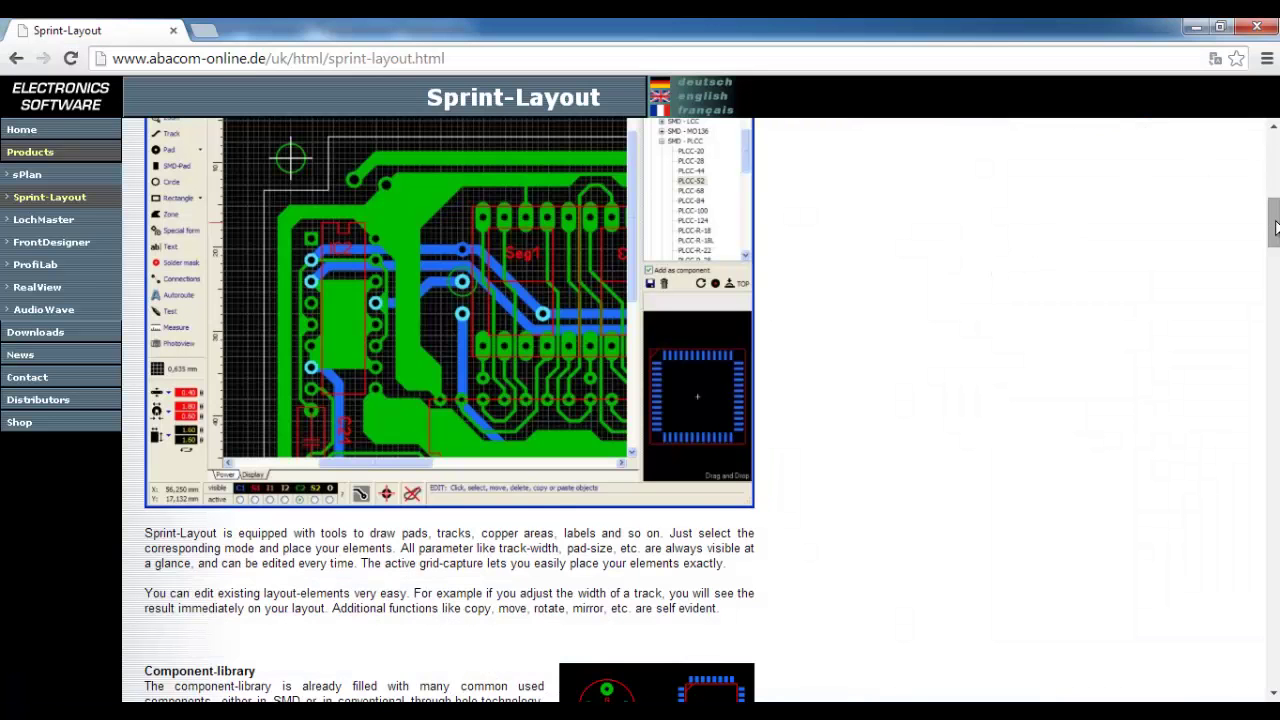
{"action": "left_click_drag", "start_coordinate": [1274, 222], "coordinate": [1274, 127]}
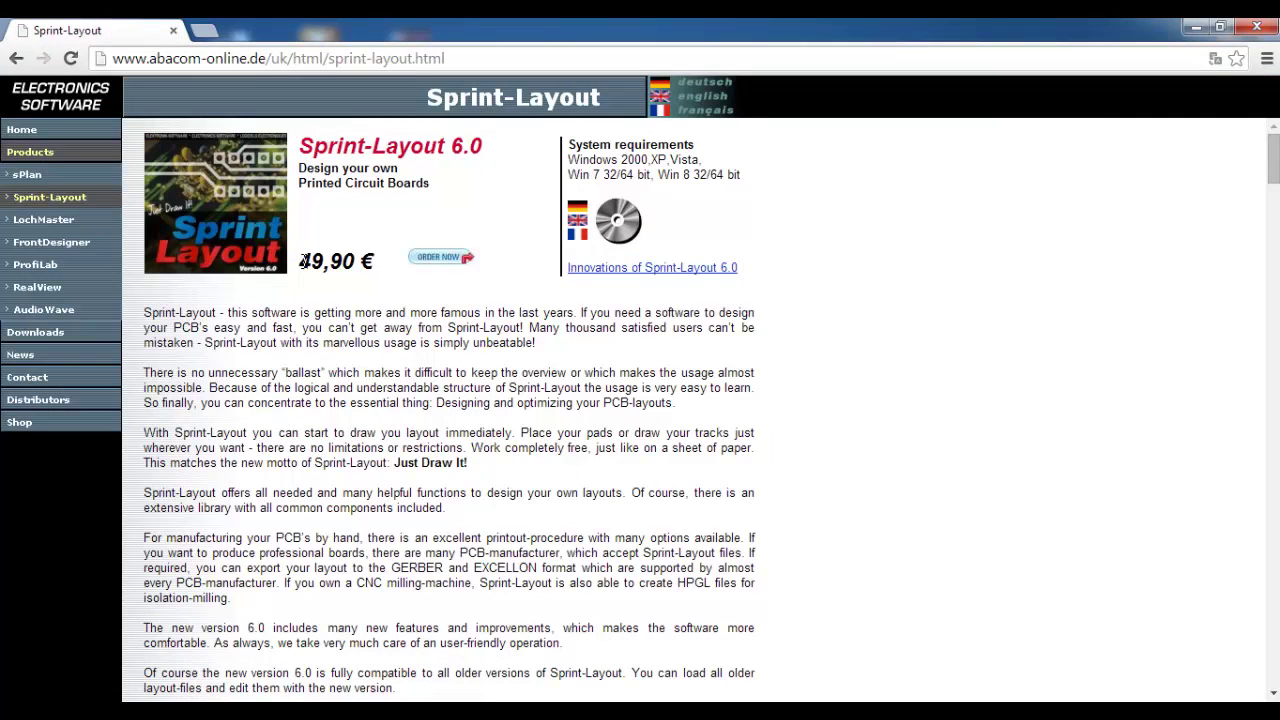
{"action": "left_click_drag", "start_coordinate": [302, 261], "coordinate": [375, 261]}
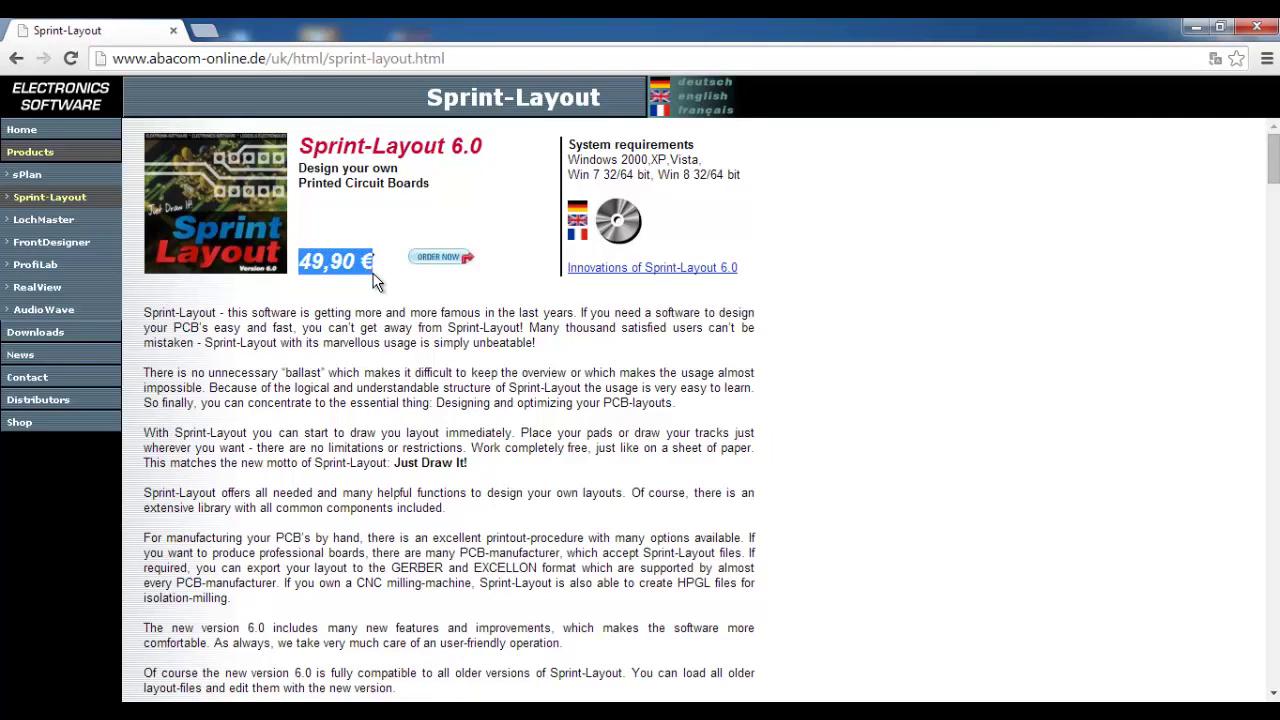
Look through the Sprint-Layout product page down to the free viewer download, including the demo version link.
{"action": "left_click", "coordinate": [383, 341]}
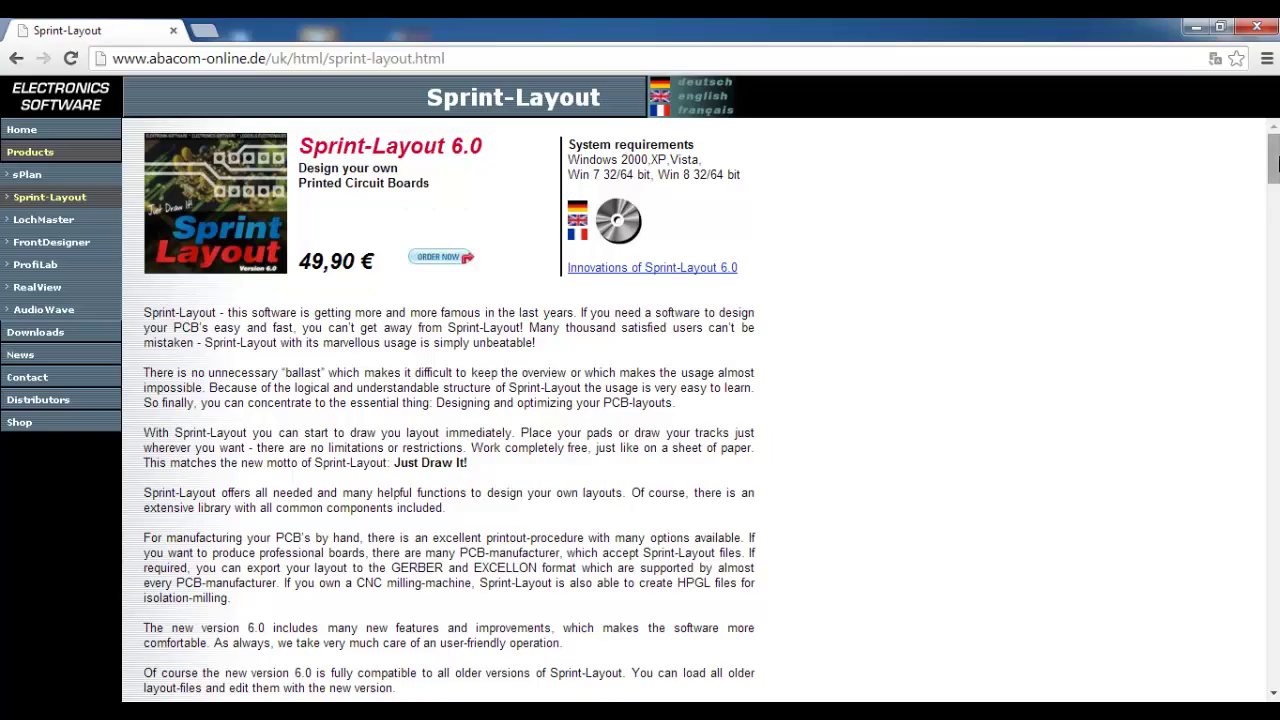
{"action": "left_click", "coordinate": [1276, 244]}
{"action": "left_click_drag", "start_coordinate": [1277, 244], "coordinate": [1276, 669]}
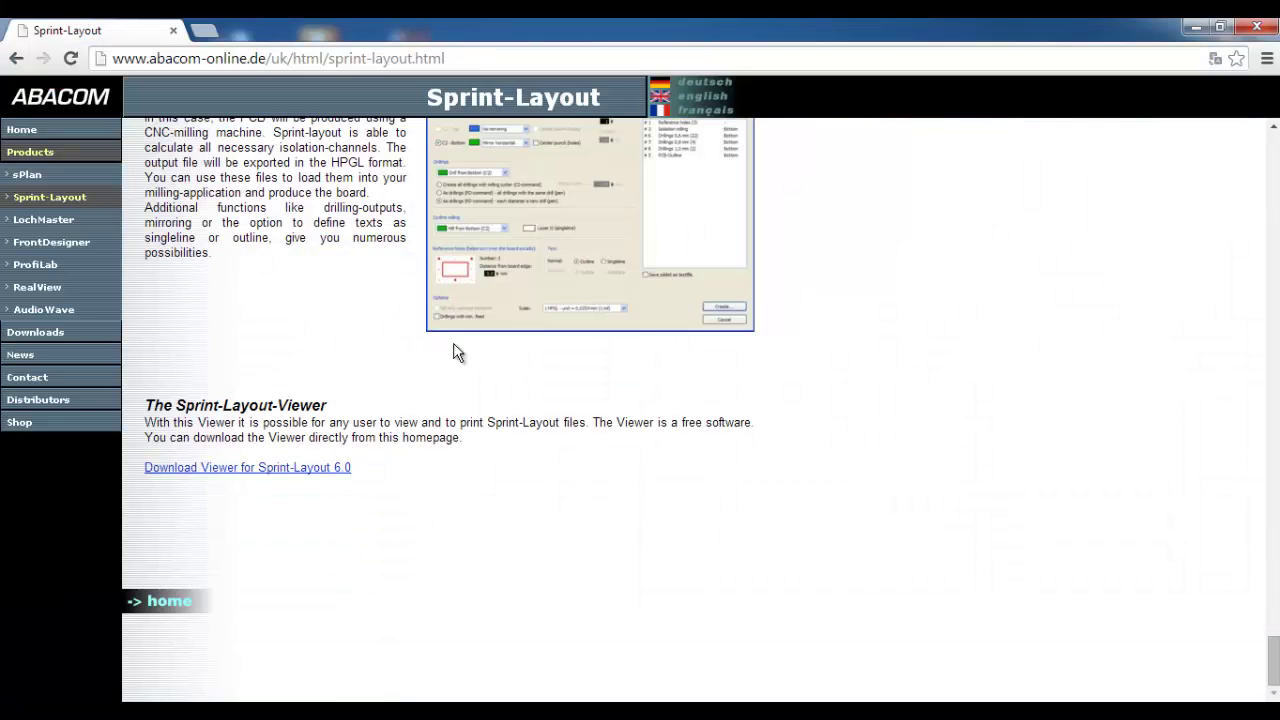
{"action": "left_click_drag", "start_coordinate": [1274, 660], "coordinate": [1274, 156]}
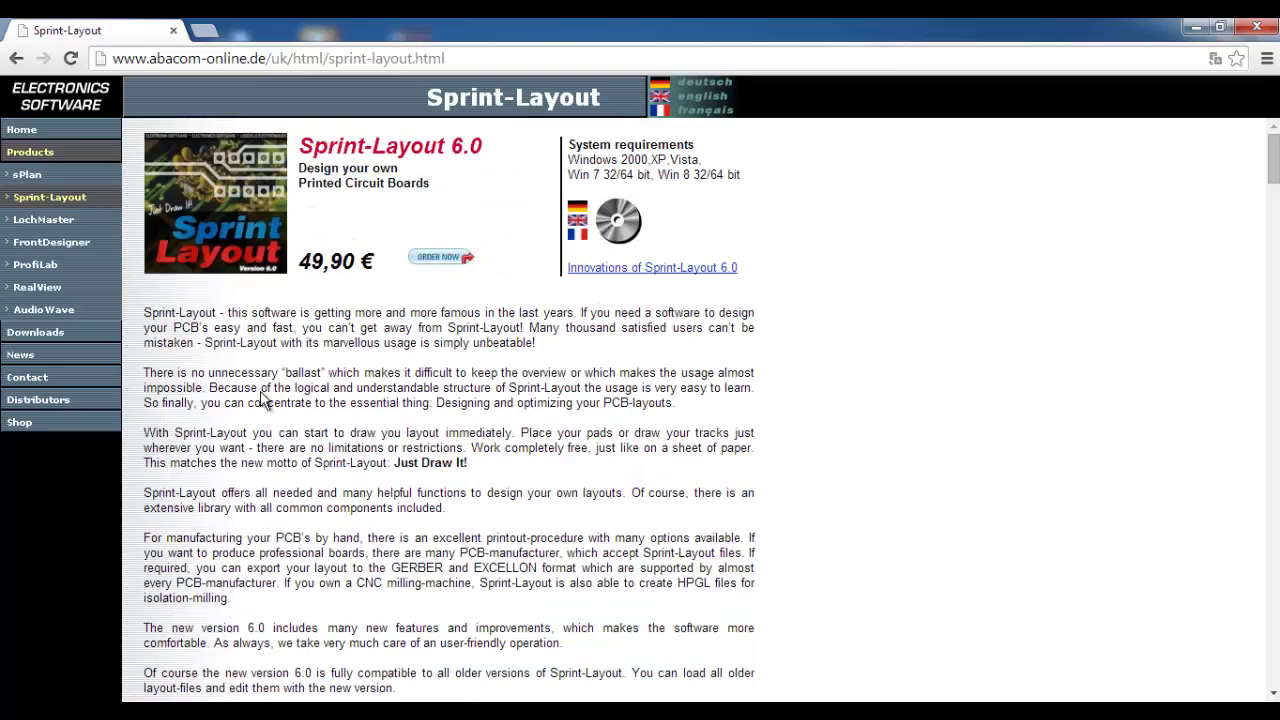
{"action": "scroll", "coordinate": [568, 497], "scroll_direction": "down", "scroll_amount": 5}
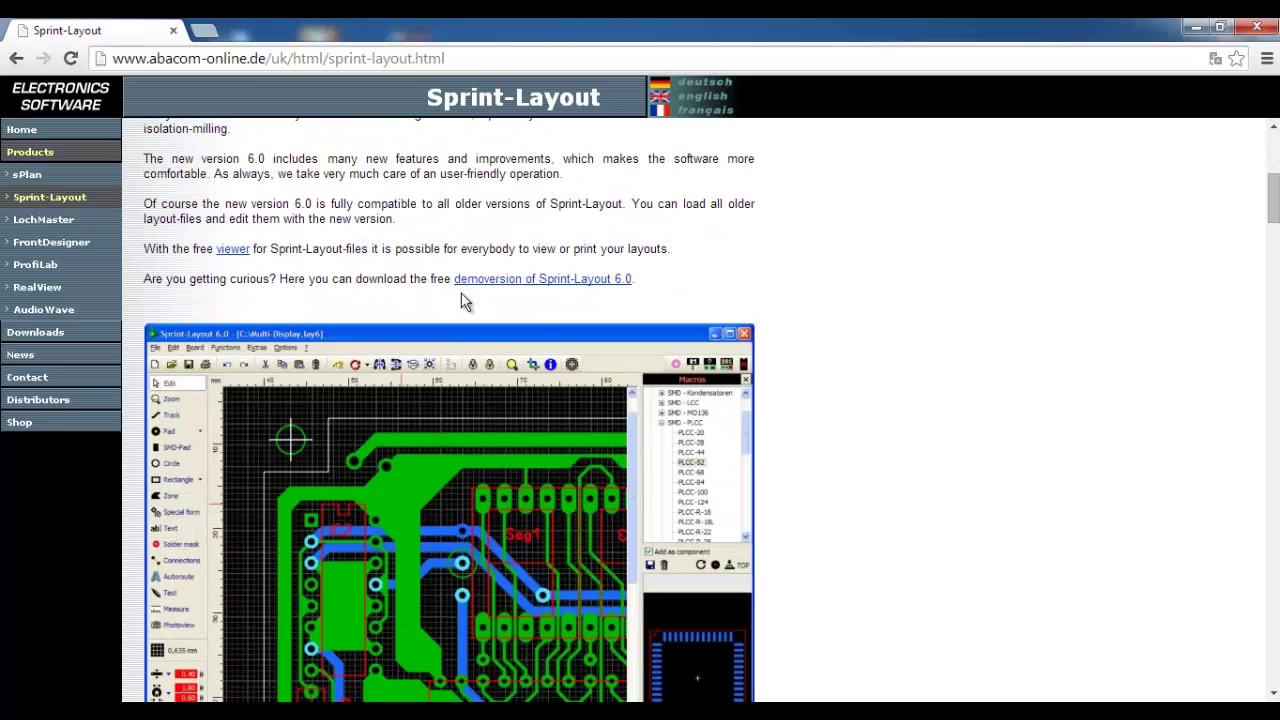
{"action": "scroll", "coordinate": [785, 321], "scroll_direction": "up", "scroll_amount": 4}
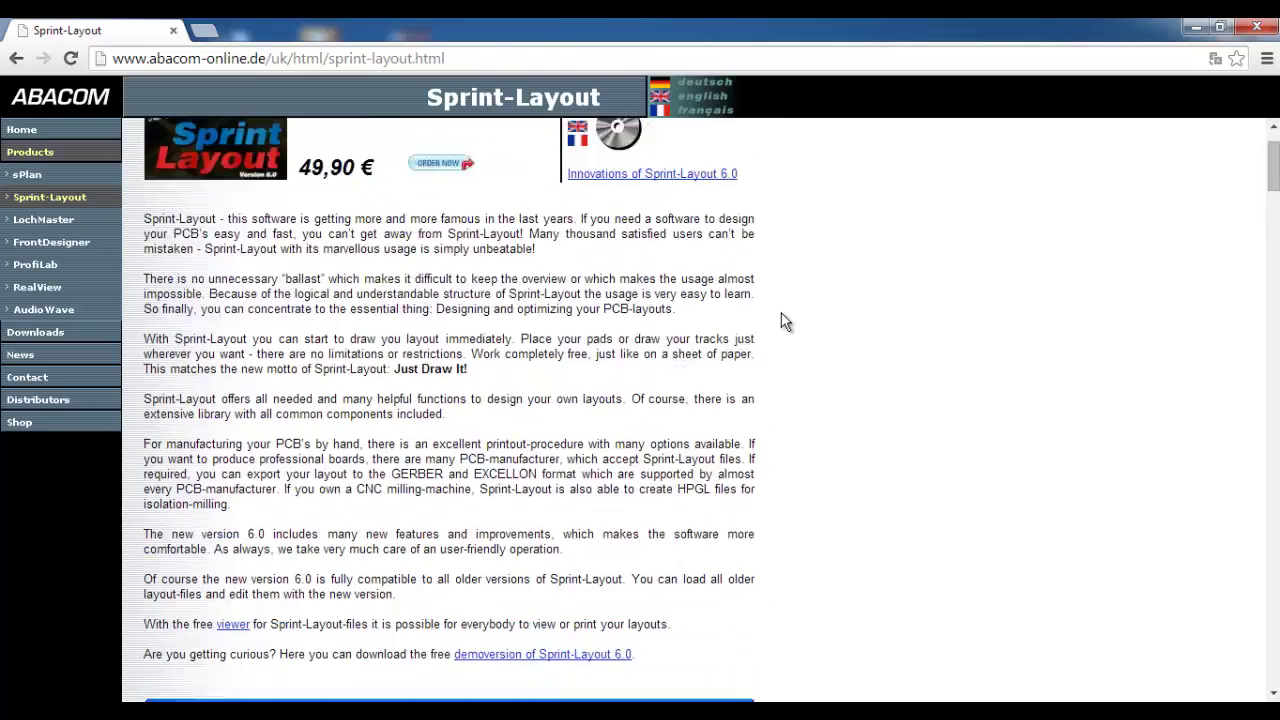
{"action": "scroll", "coordinate": [785, 321], "scroll_direction": "up", "scroll_amount": 1}
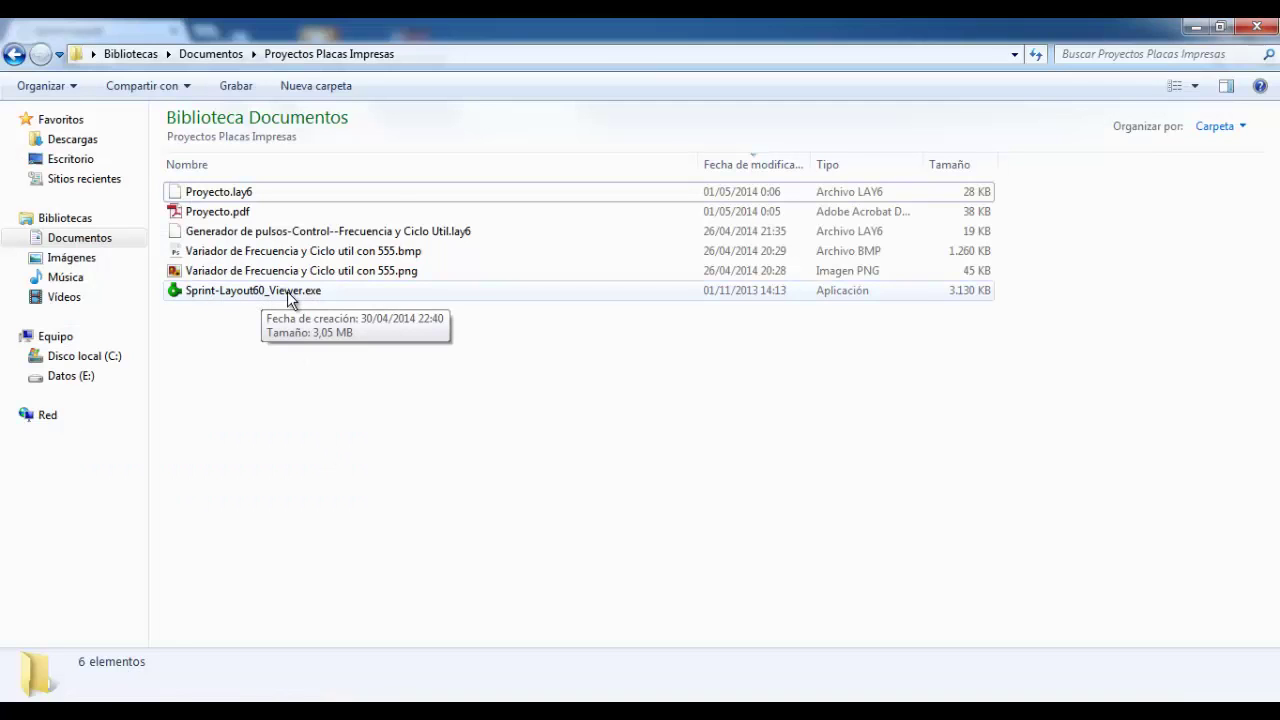
Launch Sprint-Layout60_Viewer.exe from the Proyectos Placas Impresas folder and dismiss its start-up information.
{"action": "left_click", "coordinate": [290, 291]}
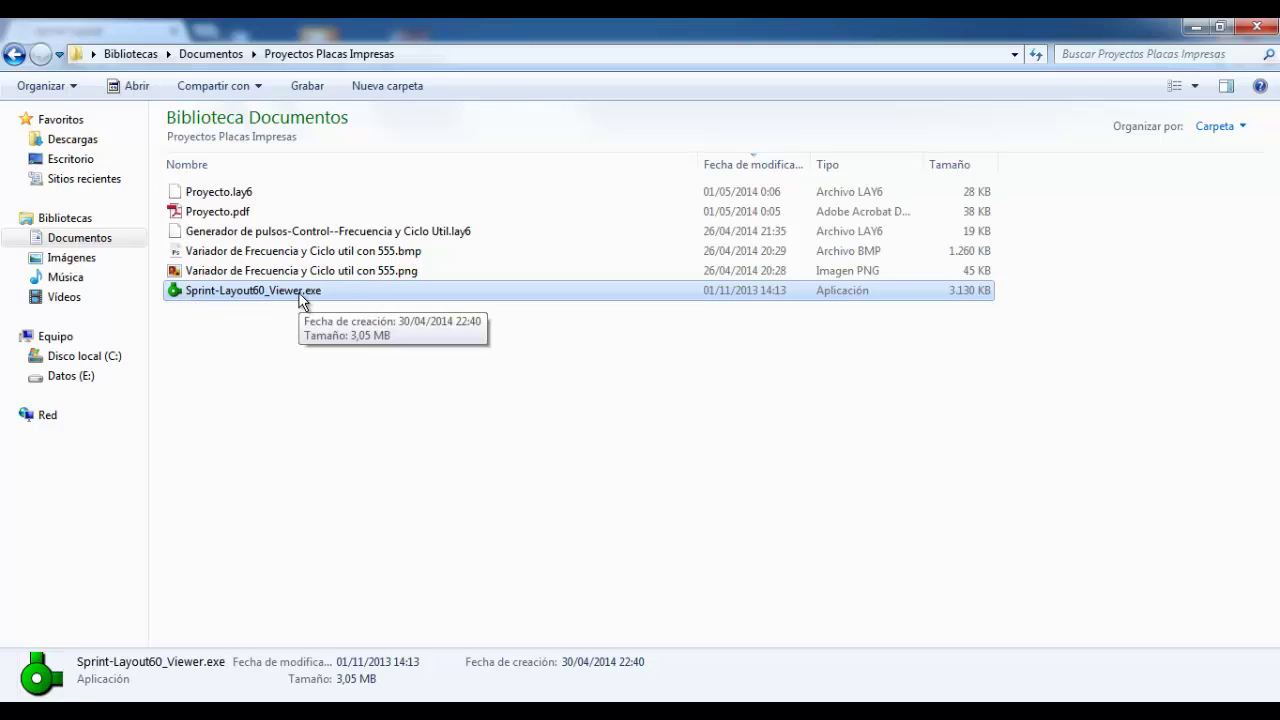
{"action": "left_click", "coordinate": [229, 192]}
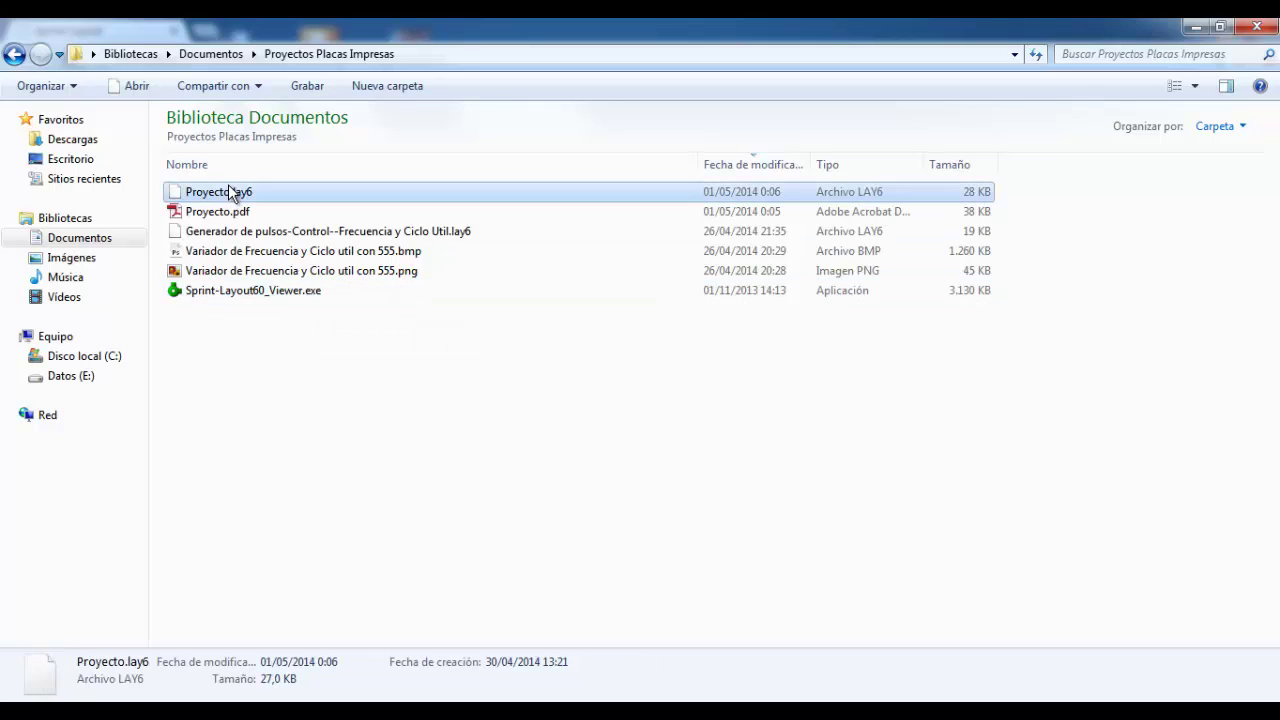
{"action": "left_click", "coordinate": [264, 292]}
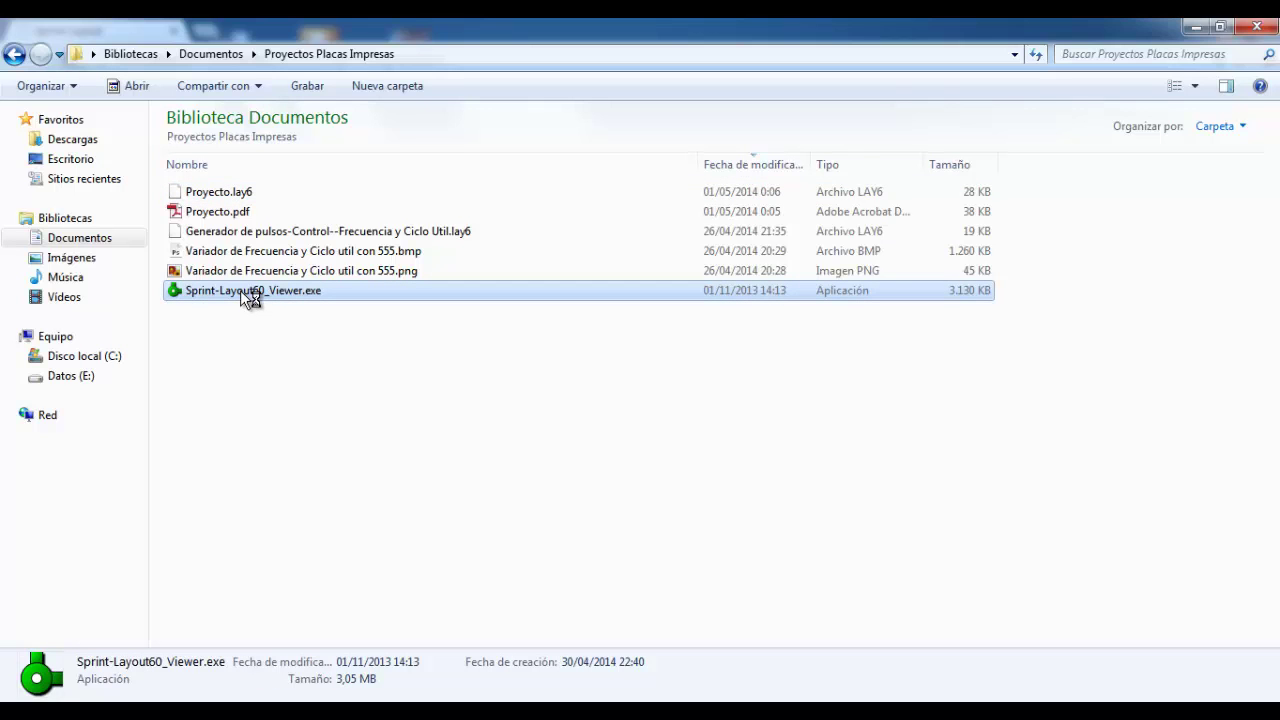
{"action": "double_click", "coordinate": [286, 291]}
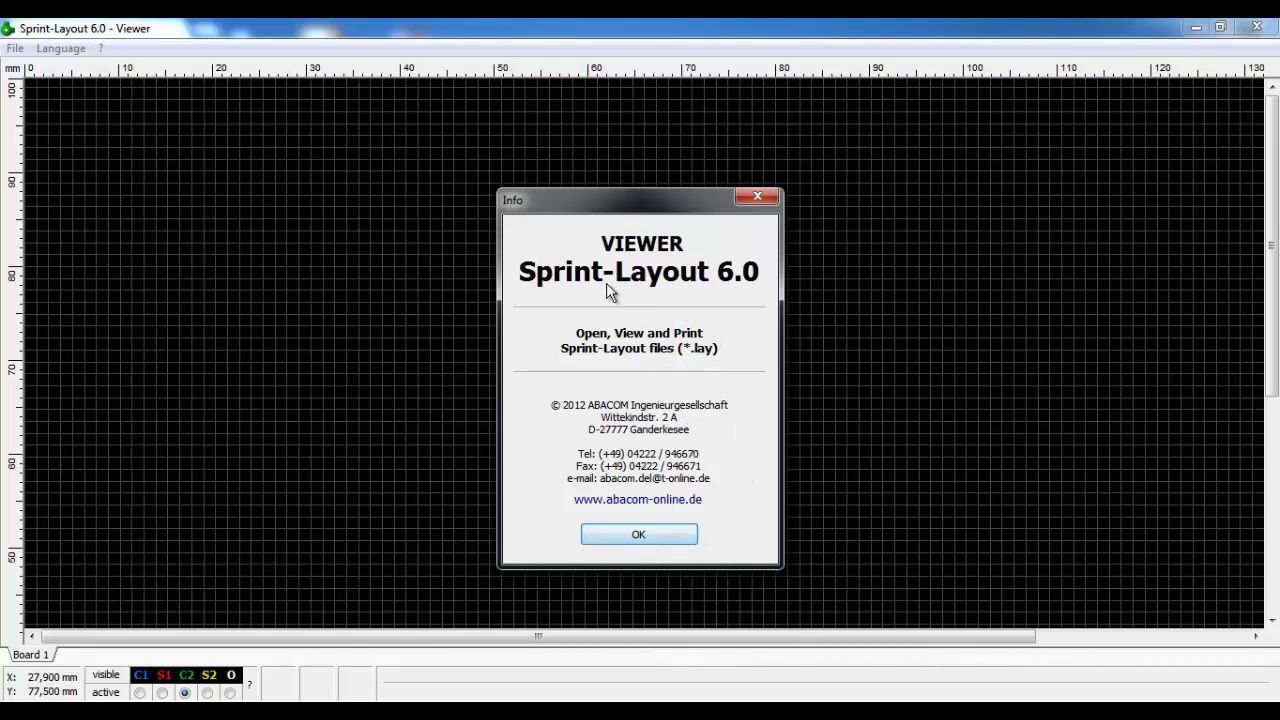
{"action": "left_click", "coordinate": [678, 537]}
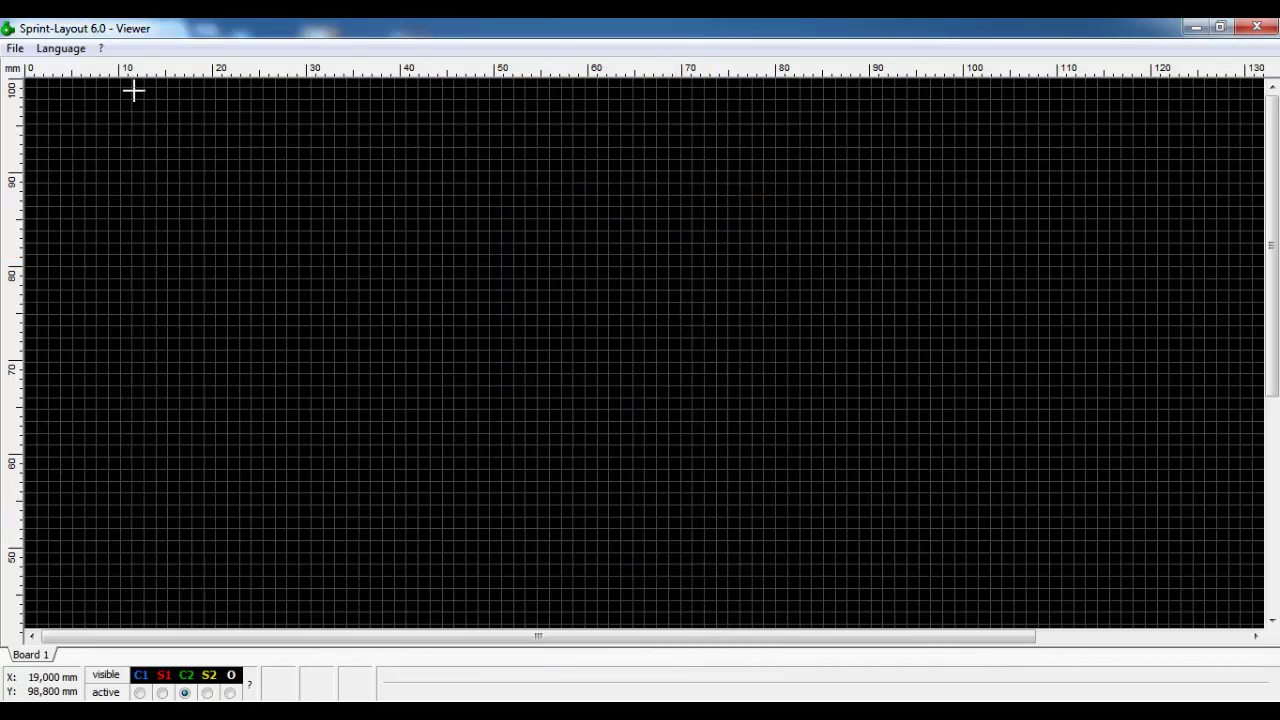
{"action": "right_click", "coordinate": [520, 332]}
{"action": "right_click", "coordinate": [405, 275]}
{"action": "left_click", "coordinate": [258, 201]}
{"action": "left_click", "coordinate": [329, 240]}
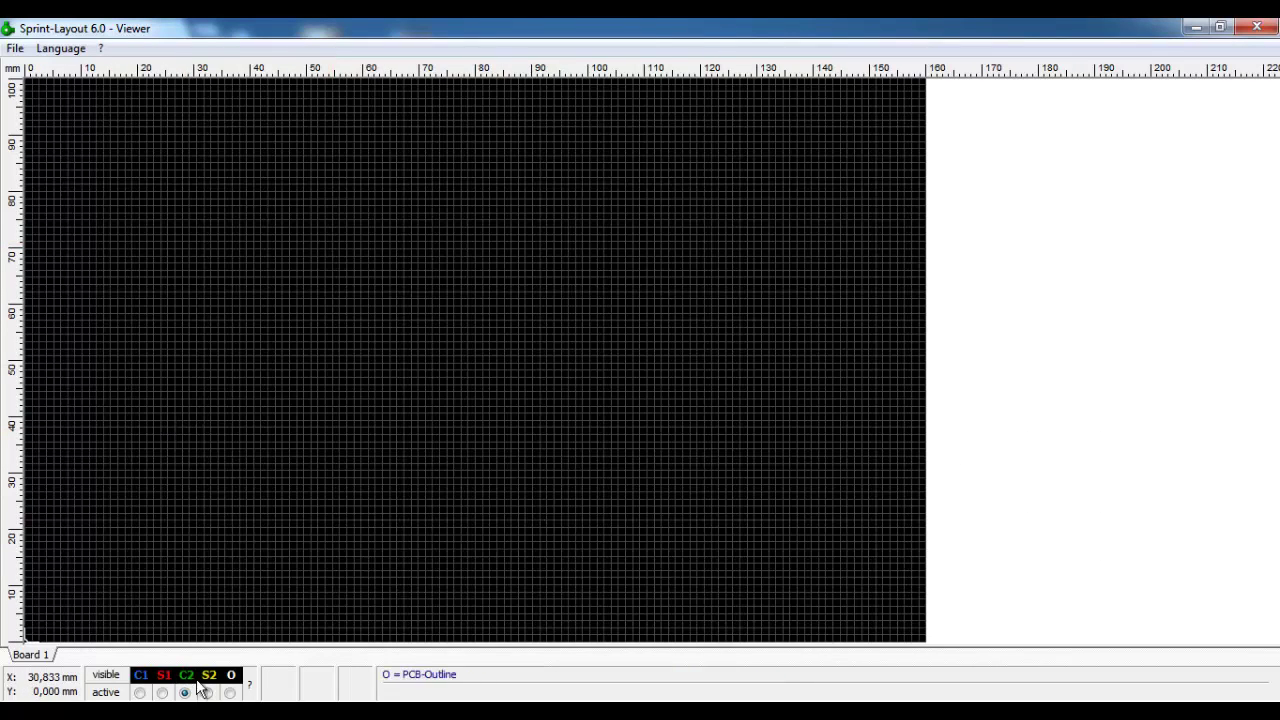
{"action": "right_click", "coordinate": [249, 297]}
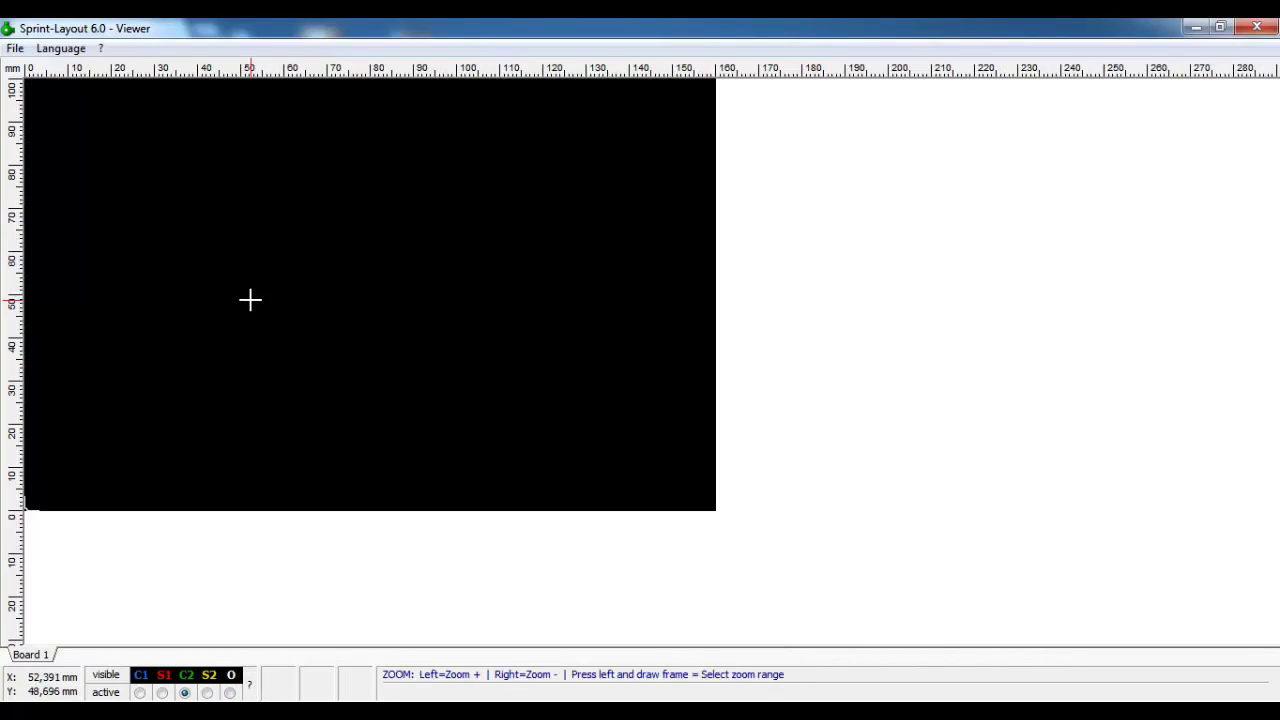
{"action": "left_click", "coordinate": [251, 286]}
{"action": "left_click", "coordinate": [251, 286]}
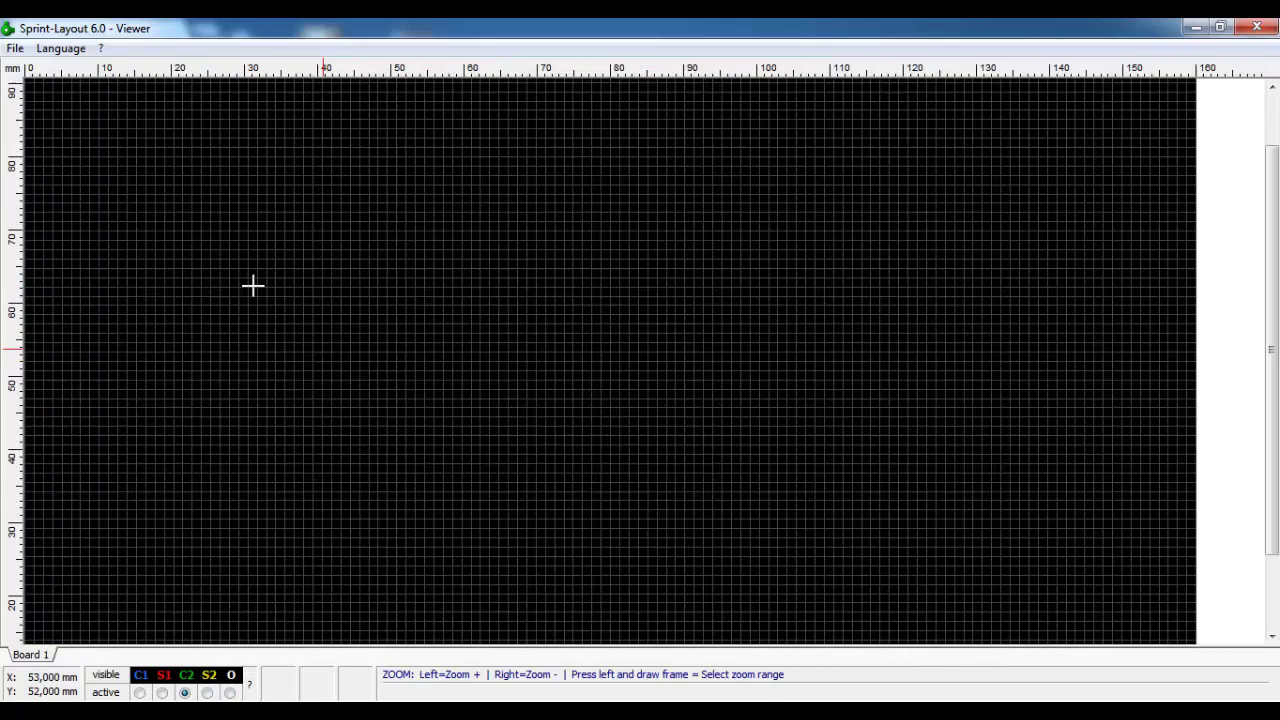
{"action": "left_click", "coordinate": [68, 48]}
{"action": "left_click", "coordinate": [665, 435]}
{"action": "left_click", "coordinate": [101, 48]}
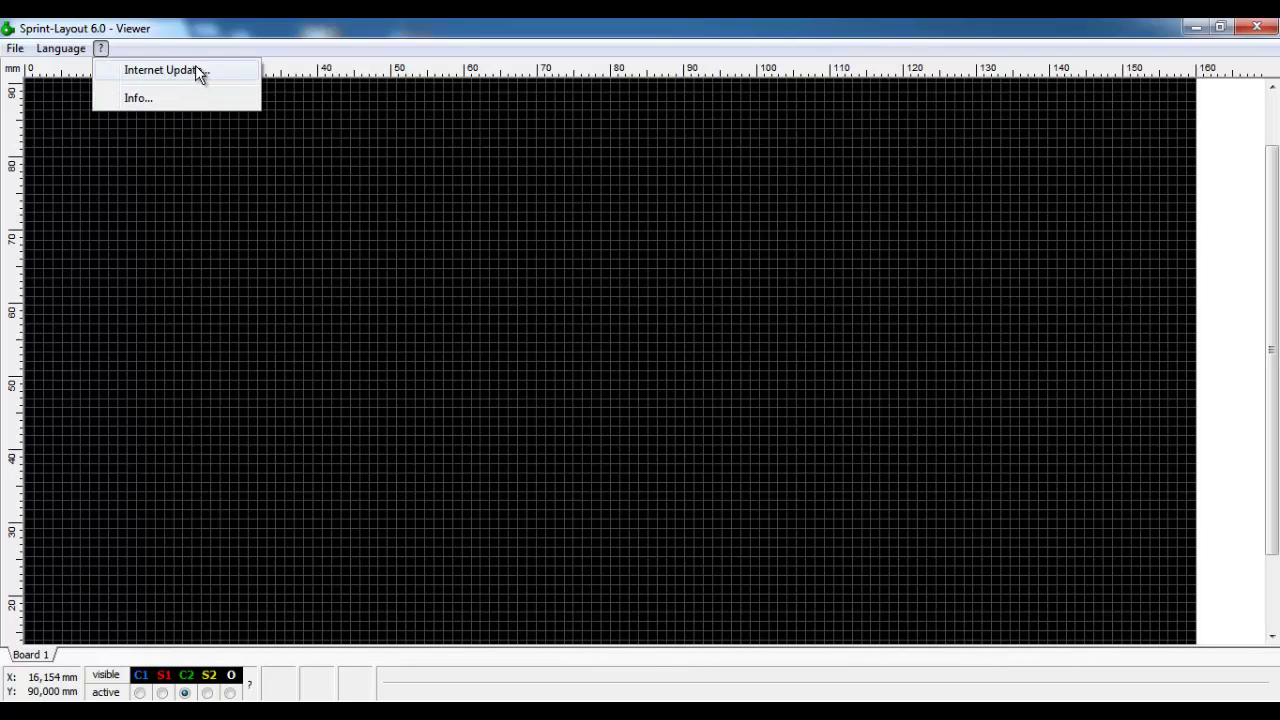
{"action": "left_click", "coordinate": [101, 48]}
Open Proyecto.lay6 from the Proyectos Placas Impresas folder in the viewer.
{"action": "left_click", "coordinate": [15, 49]}
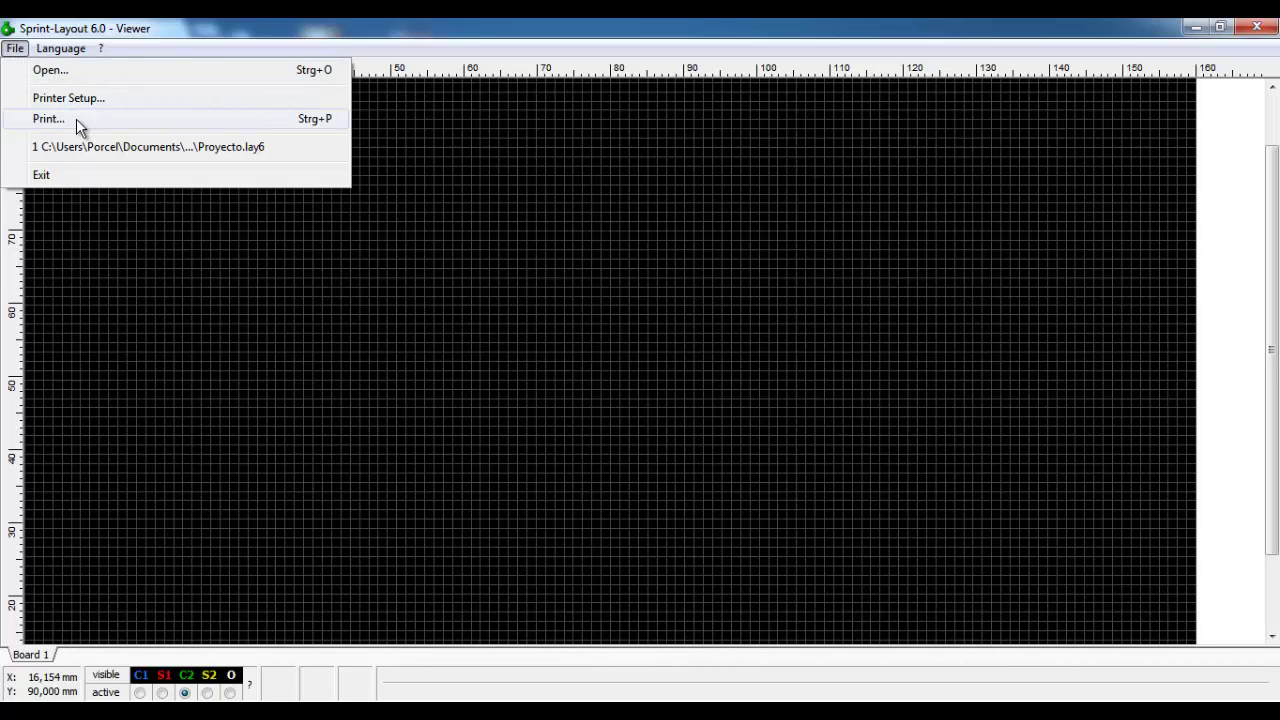
{"action": "left_click", "coordinate": [52, 72]}
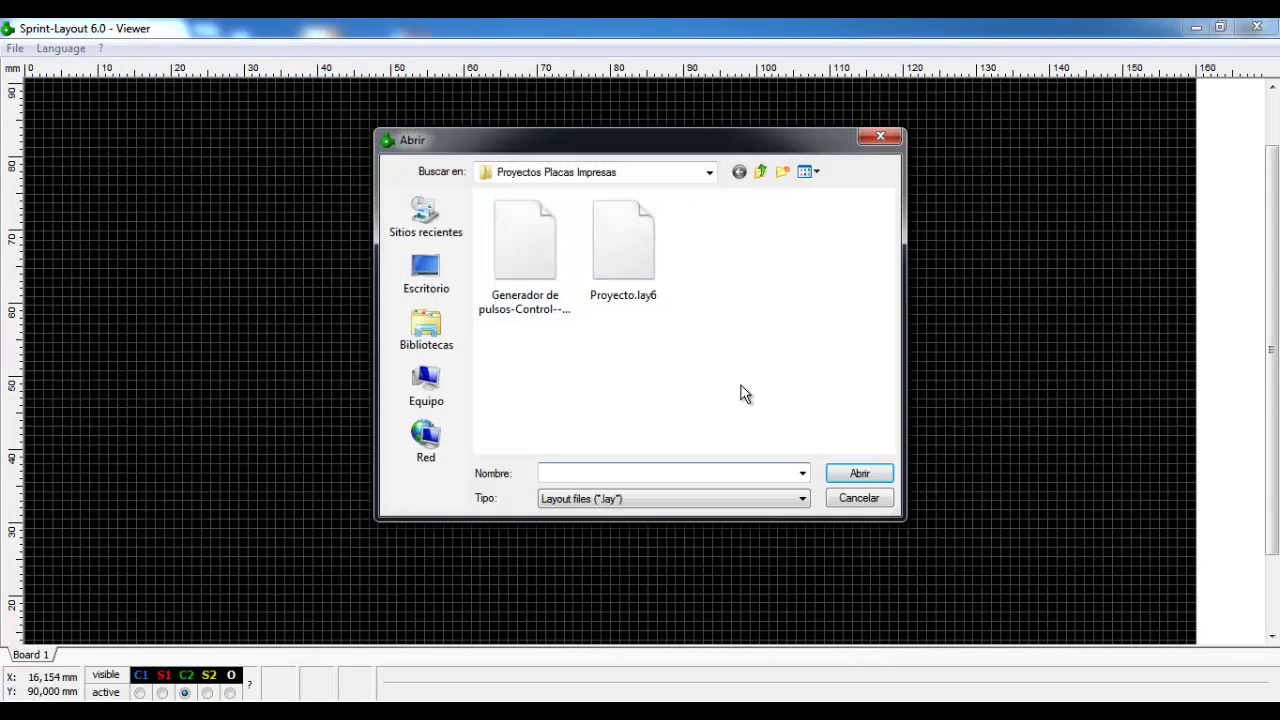
{"action": "left_click", "coordinate": [636, 263]}
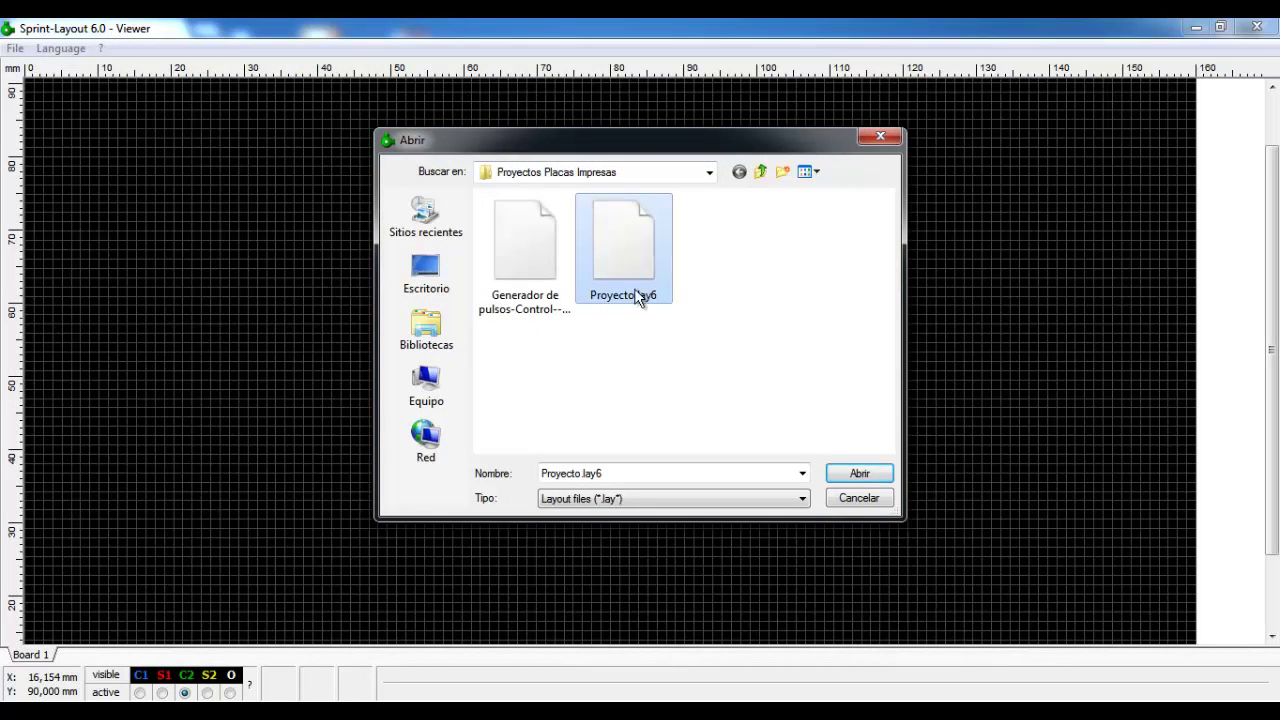
{"action": "left_click", "coordinate": [855, 473]}
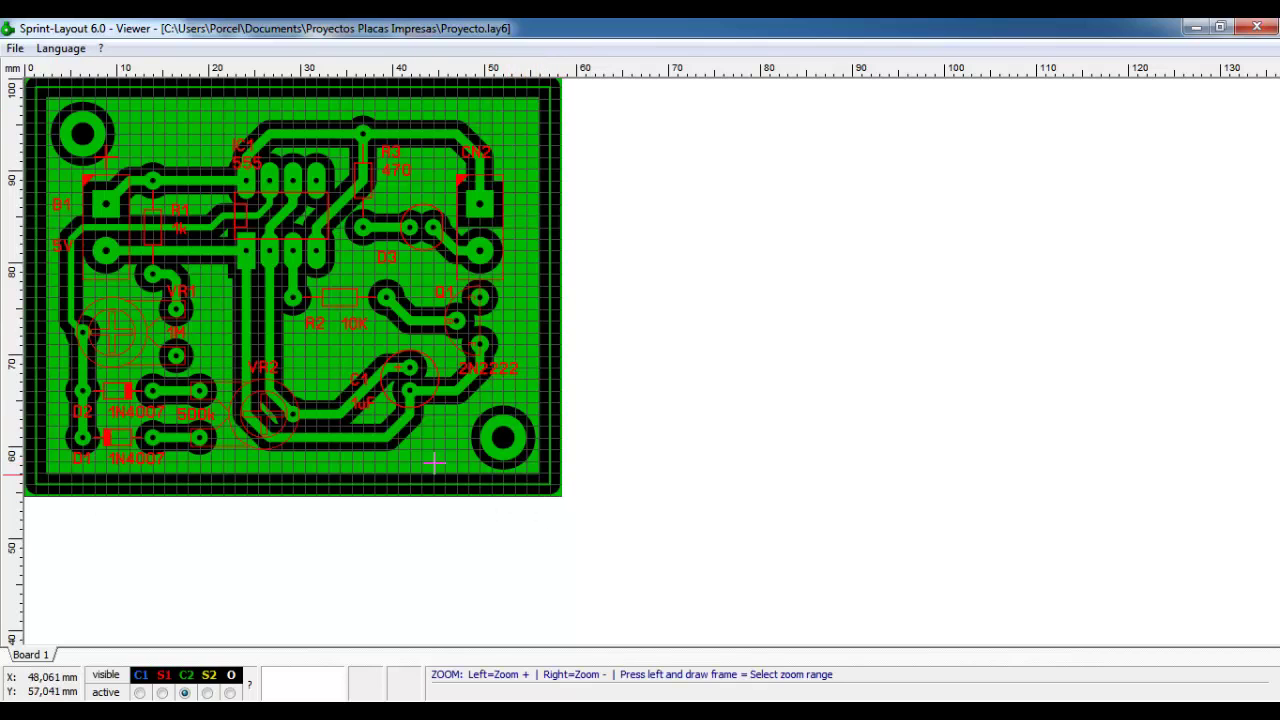
Examine the board up close, hiding and restoring the S1 silkscreen and C2 copper layers in turn.
{"action": "left_click", "coordinate": [230, 272]}
{"action": "left_click", "coordinate": [291, 337]}
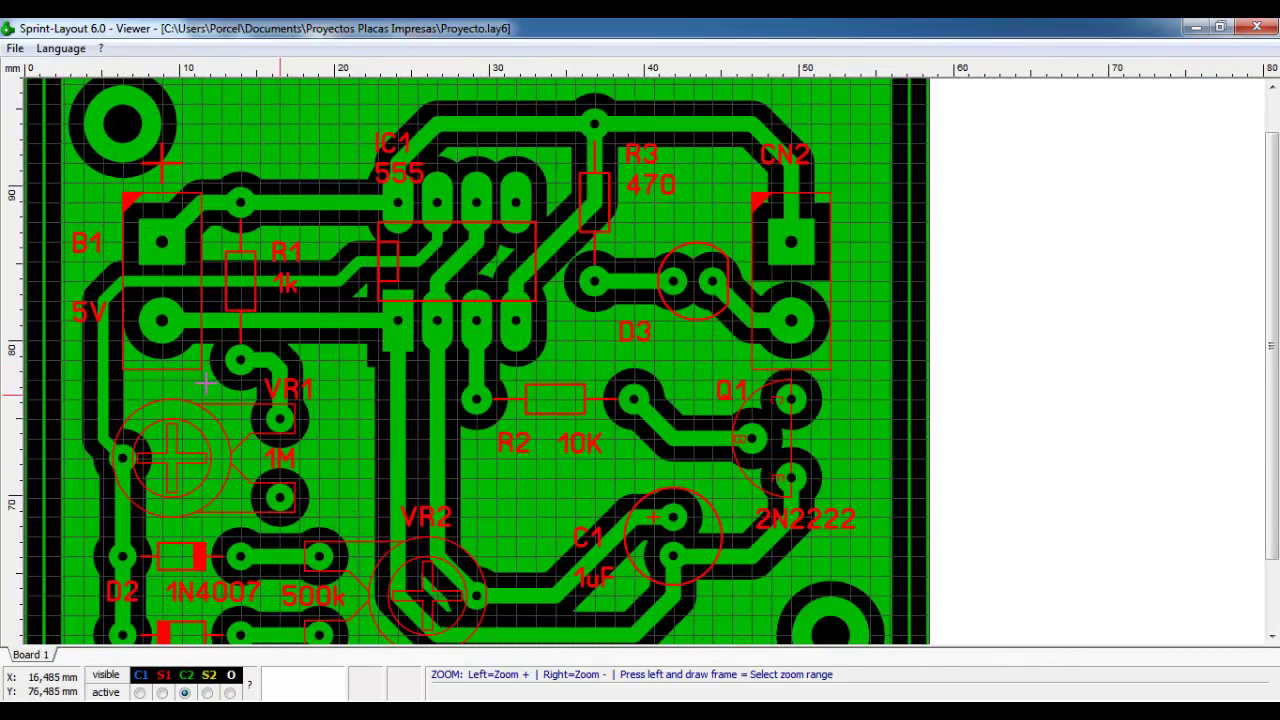
{"action": "right_click", "coordinate": [462, 302]}
{"action": "right_click", "coordinate": [300, 268]}
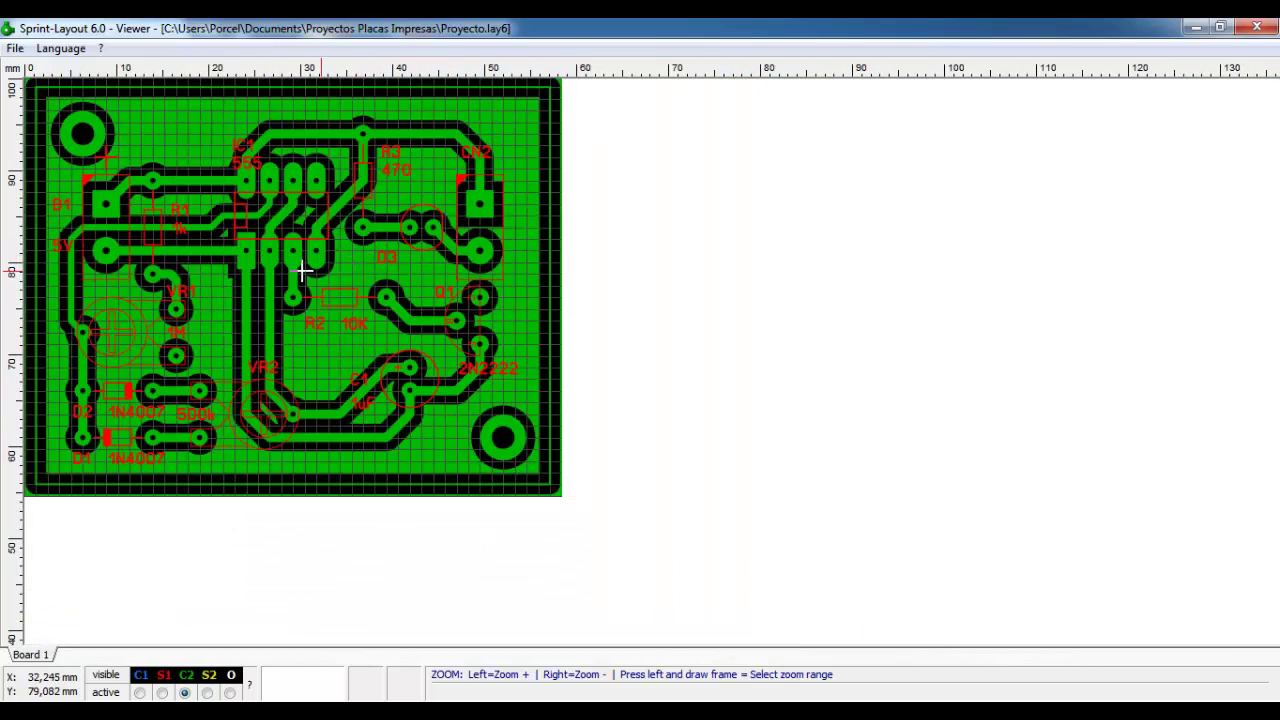
{"action": "left_click", "coordinate": [373, 323]}
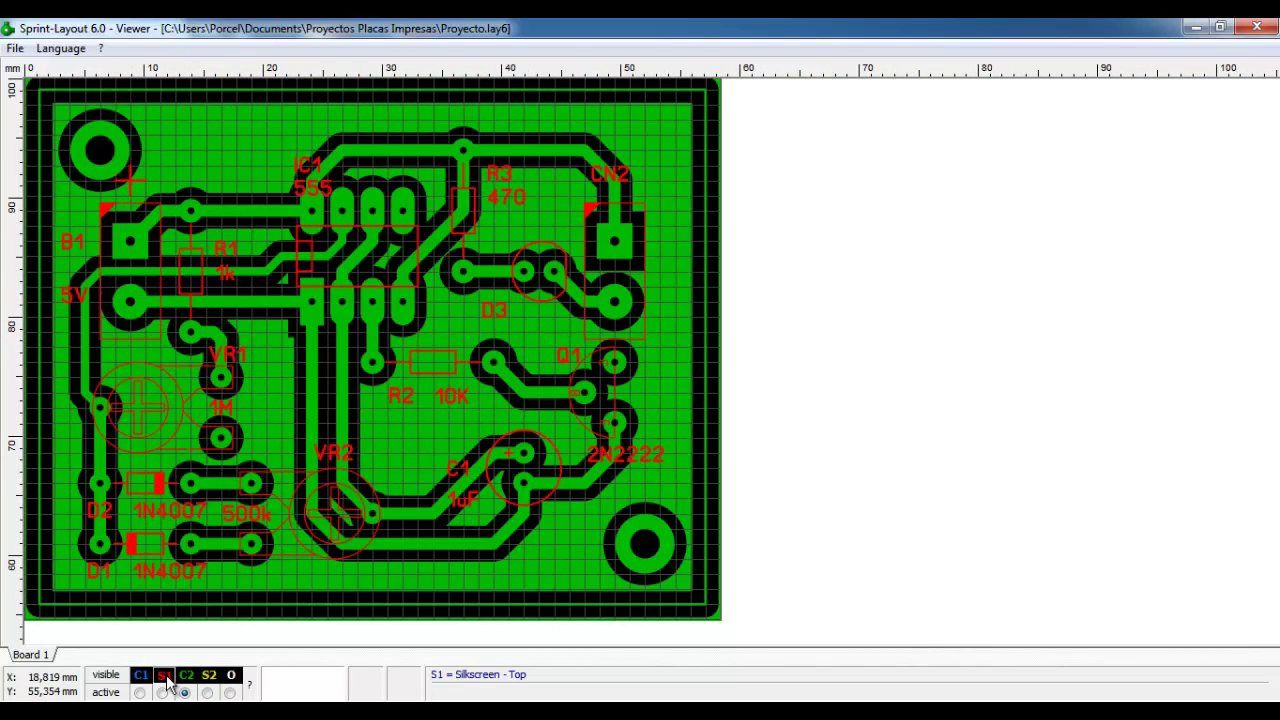
{"action": "left_click", "coordinate": [165, 676]}
{"action": "left_click", "coordinate": [165, 676]}
{"action": "left_click", "coordinate": [163, 693]}
{"action": "left_click", "coordinate": [186, 677]}
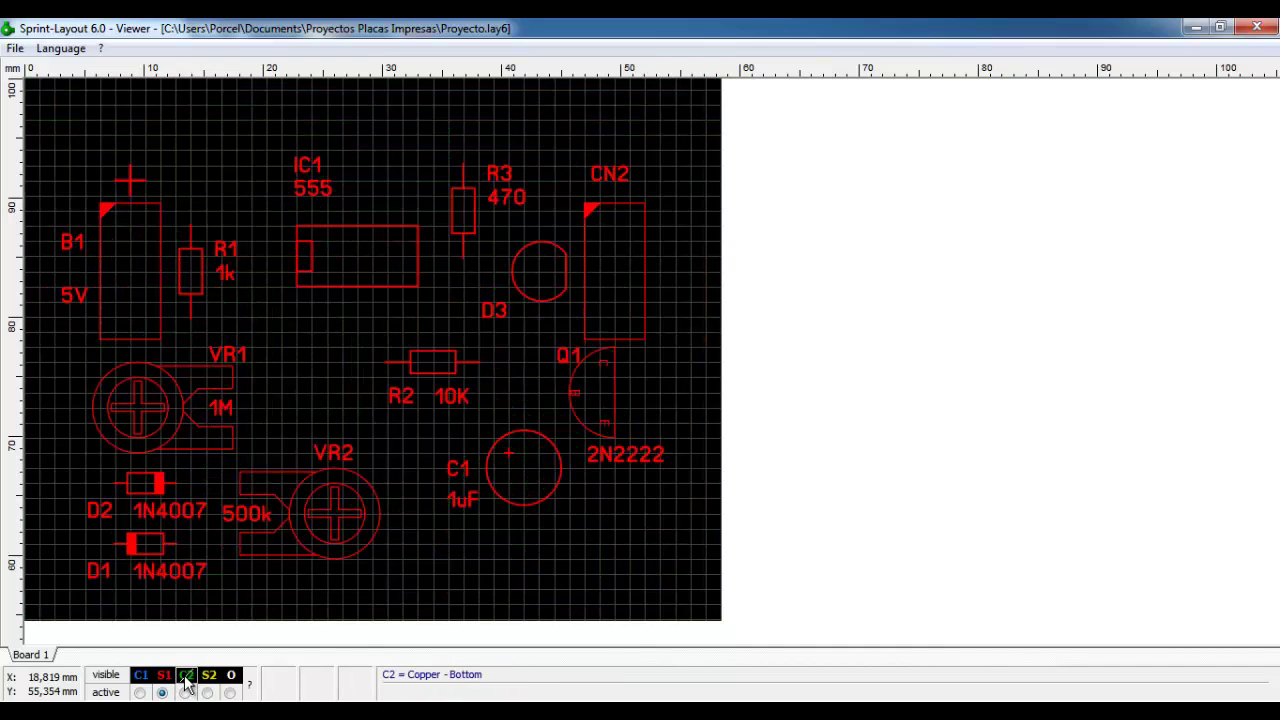
{"action": "left_click", "coordinate": [186, 677]}
{"action": "left_click", "coordinate": [184, 693]}
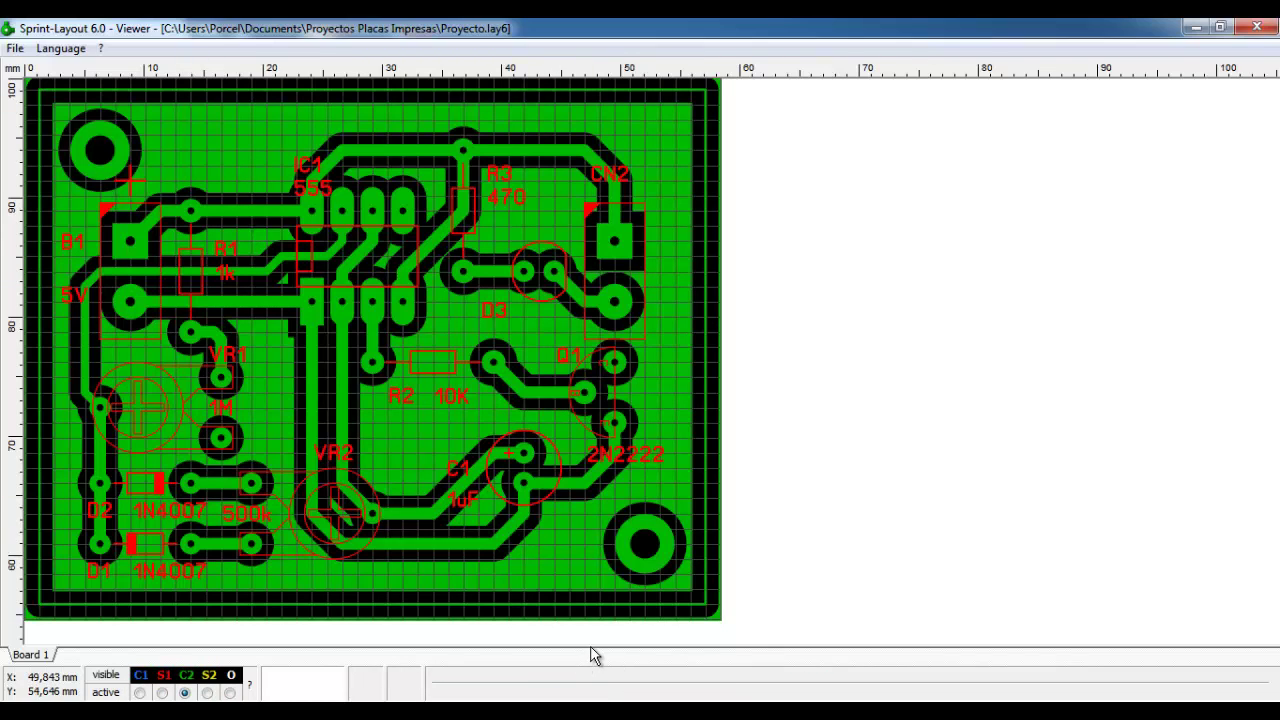
Open the print preview of the board in the viewer and move its window clear of the layout.
{"action": "left_click", "coordinate": [14, 49]}
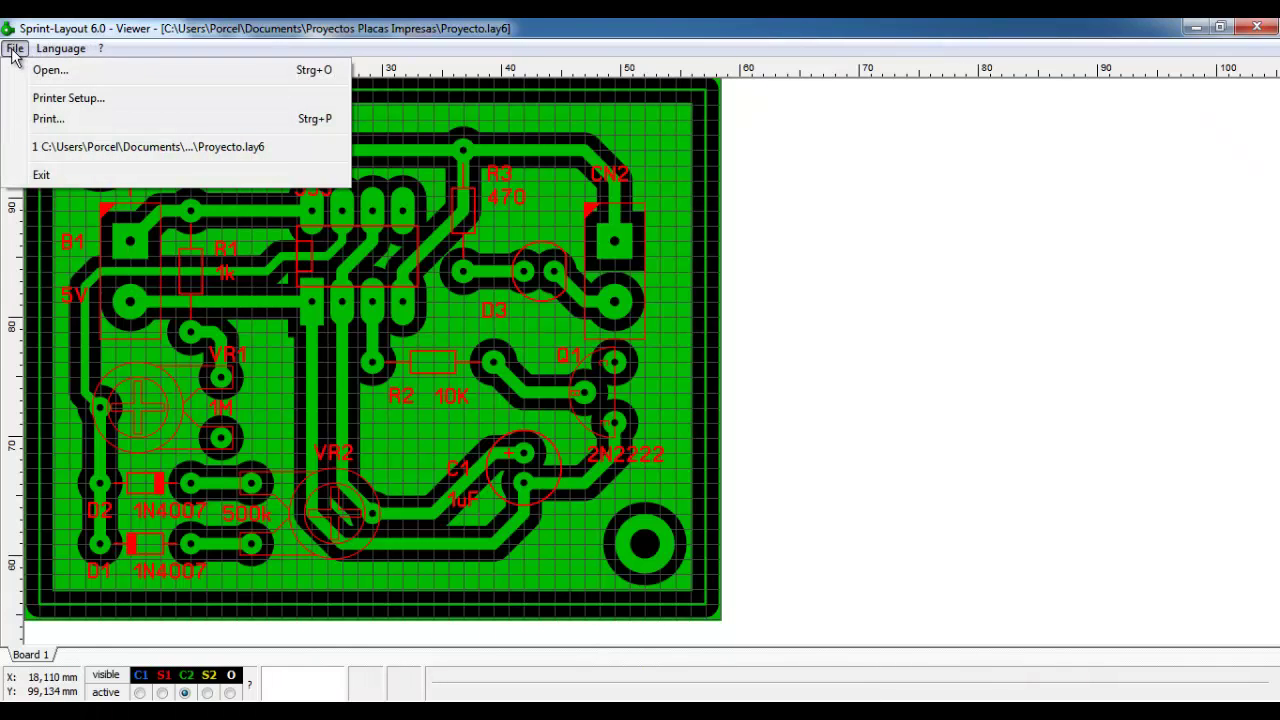
{"action": "left_click", "coordinate": [82, 121]}
{"action": "left_click_drag", "start_coordinate": [632, 62], "coordinate": [752, 44]}
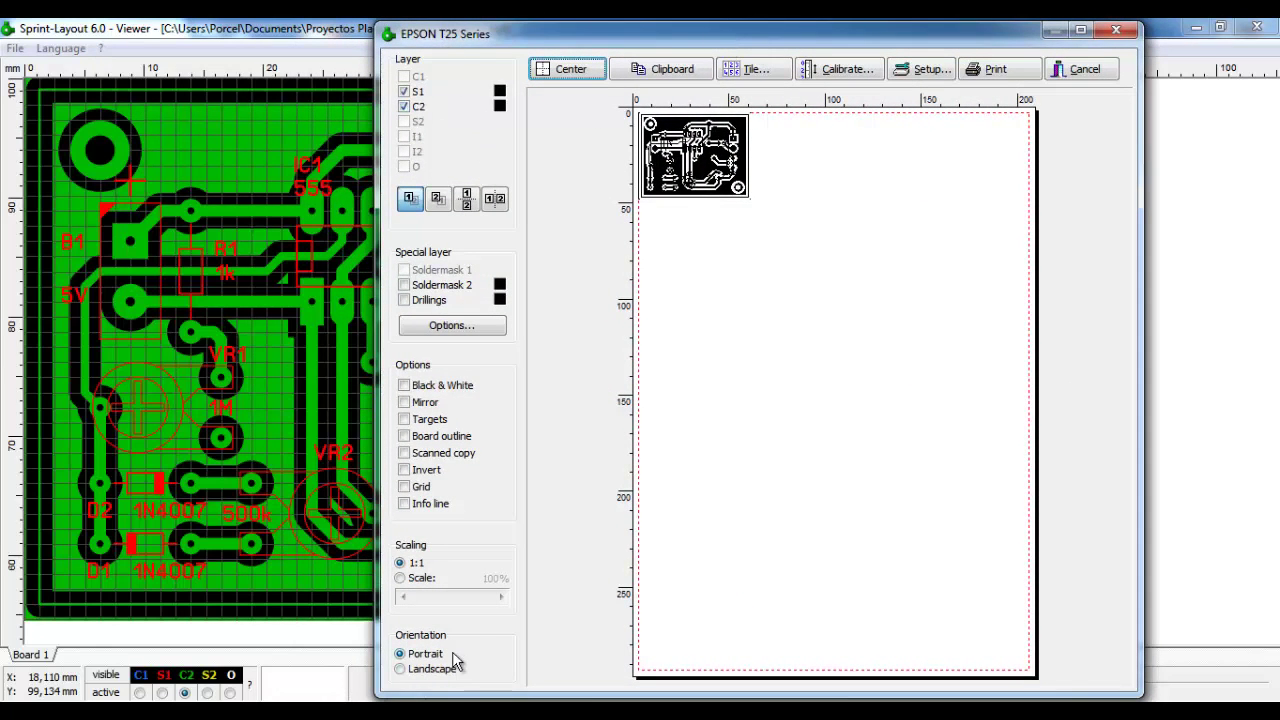
Switch to the full Sprint-Layout 6.0 to view its print preview for comparison, close it and return to the viewer.
{"action": "key", "text": "alt+Tab"}
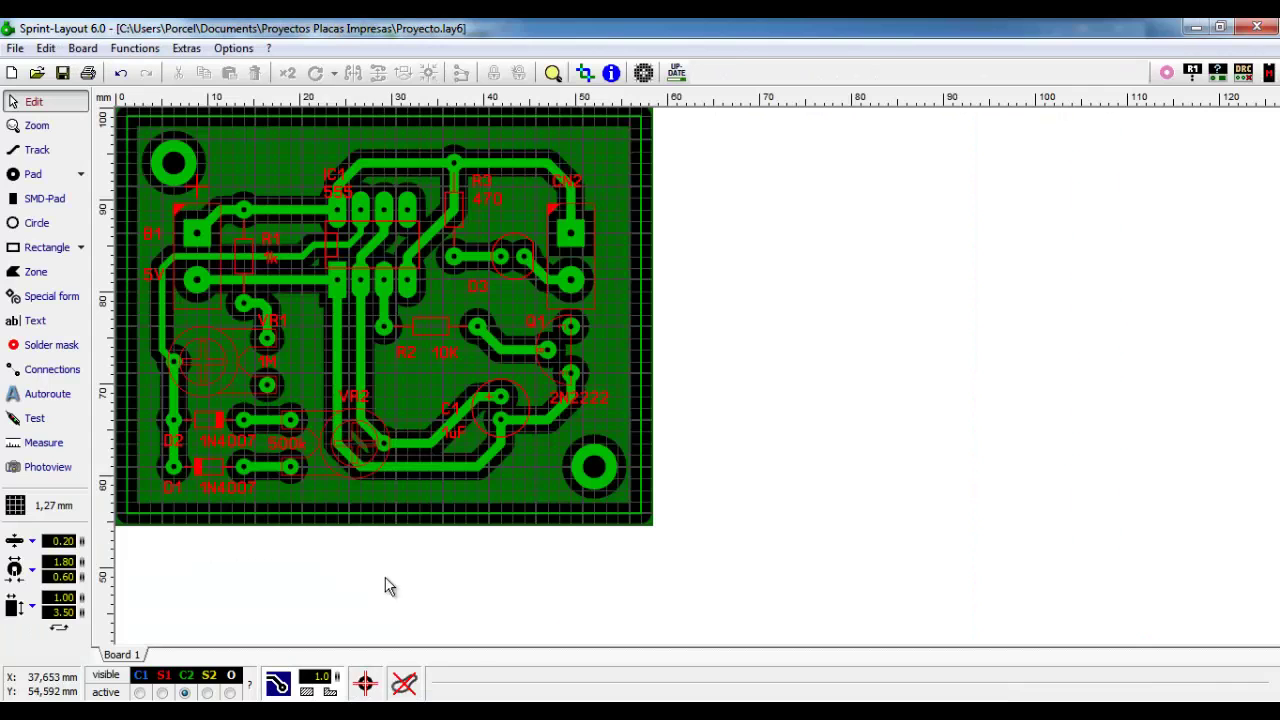
{"action": "left_click", "coordinate": [88, 72]}
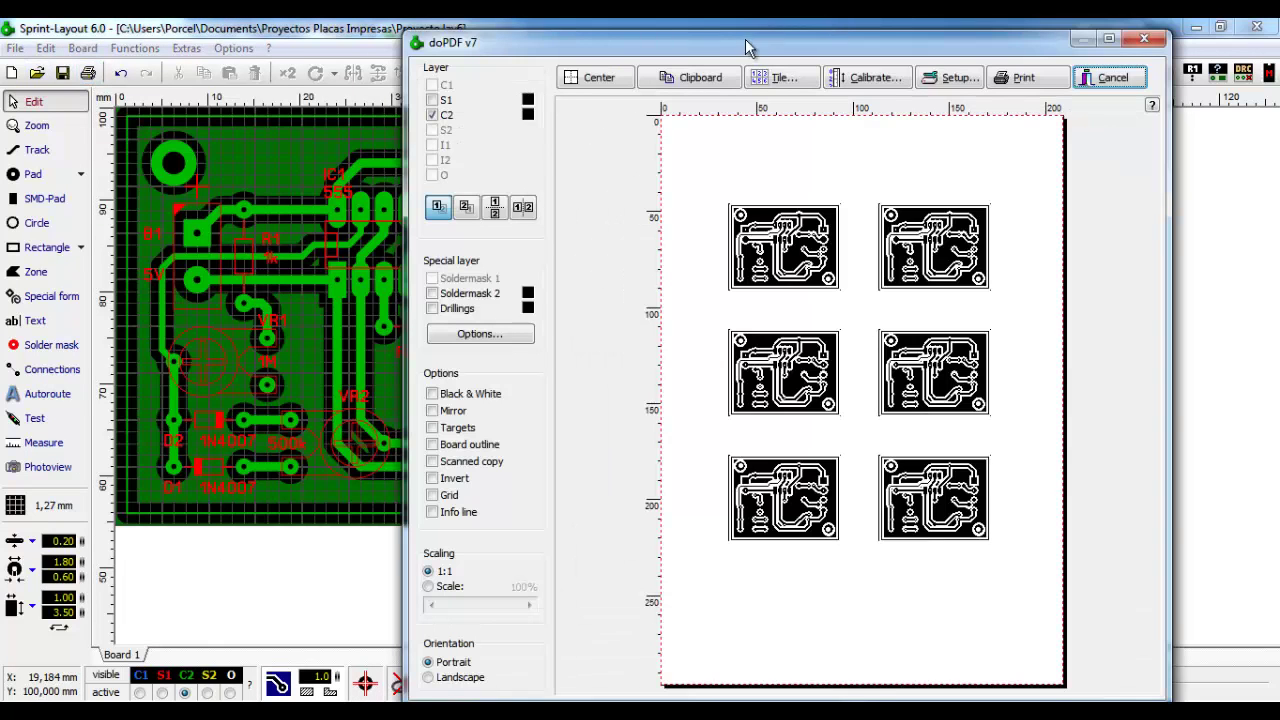
{"action": "left_click", "coordinate": [1144, 39]}
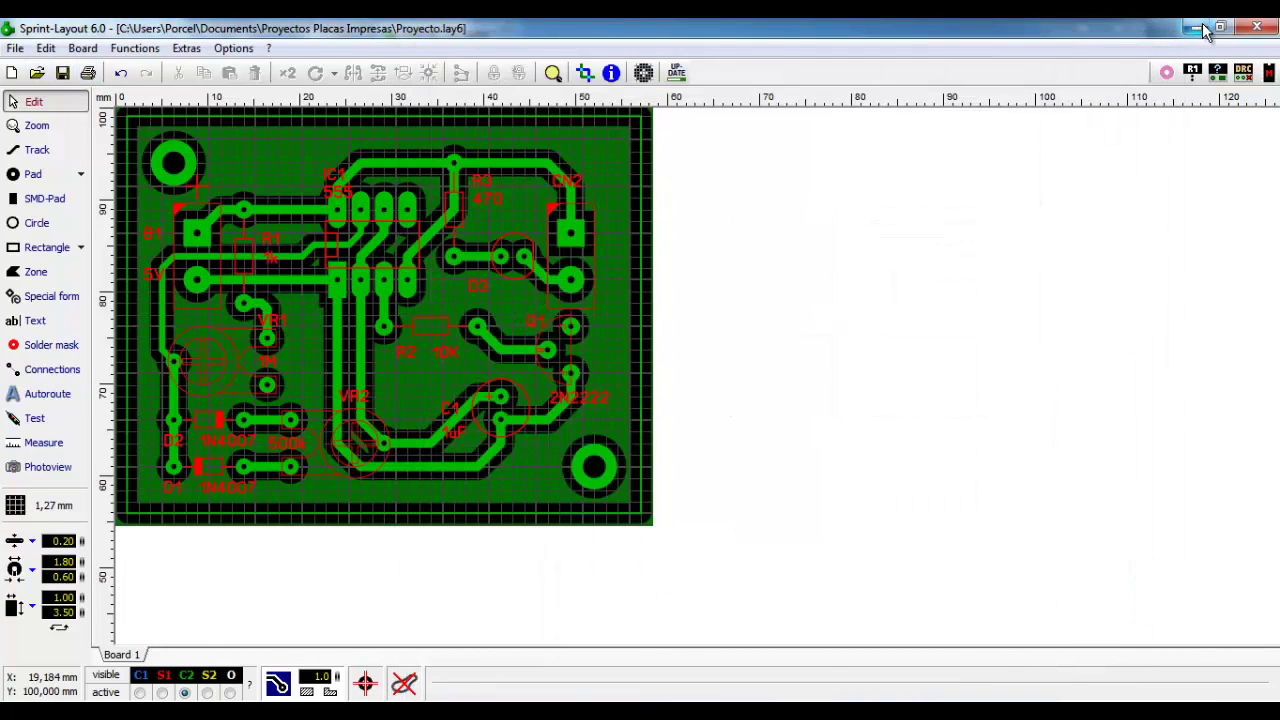
{"action": "left_click", "coordinate": [1203, 29]}
Exclude the S1 silkscreen layer from the printout and reposition the board image inside the upper-left part of the page.
{"action": "left_click_drag", "start_coordinate": [681, 153], "coordinate": [723, 182]}
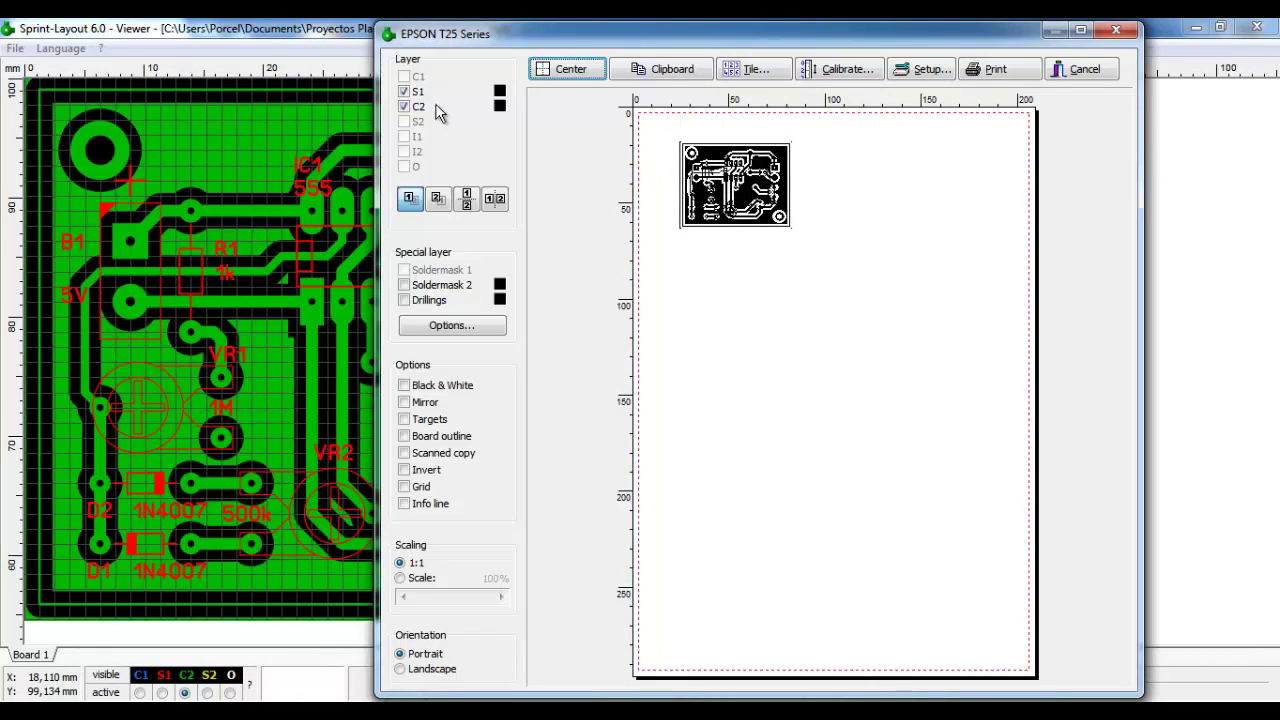
{"action": "left_click", "coordinate": [404, 91]}
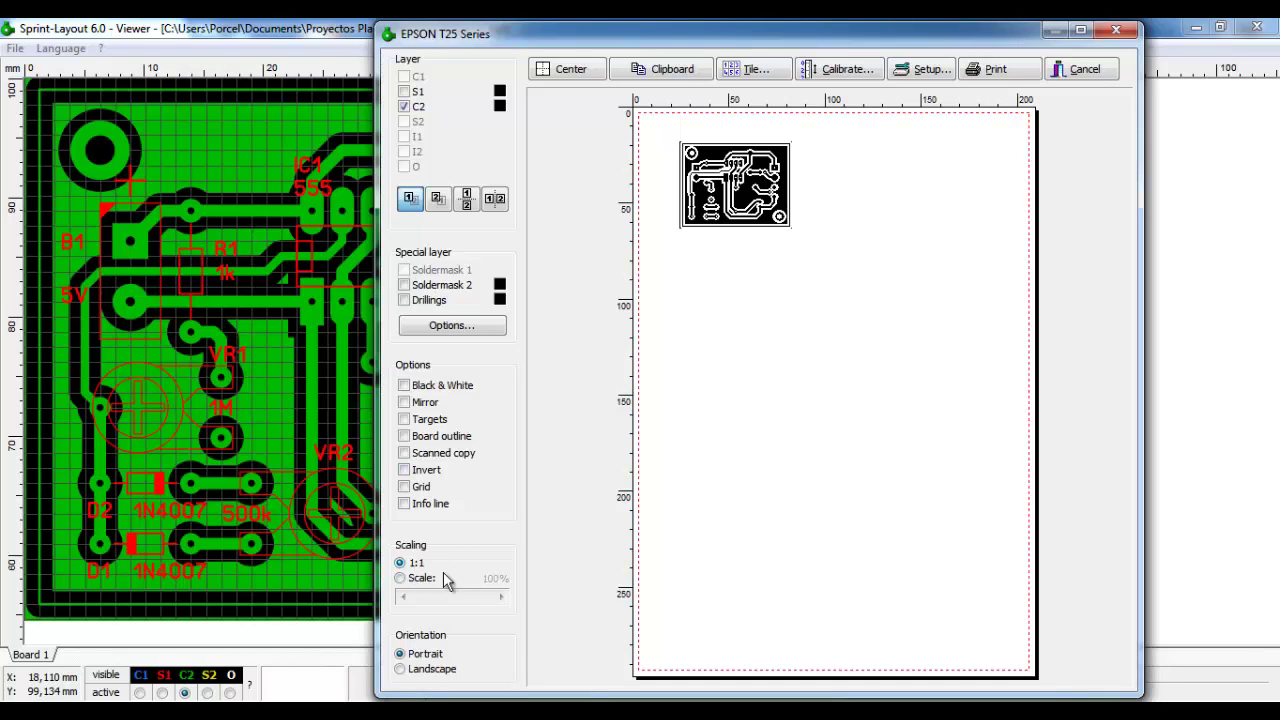
{"action": "left_click_drag", "start_coordinate": [731, 178], "coordinate": [718, 192]}
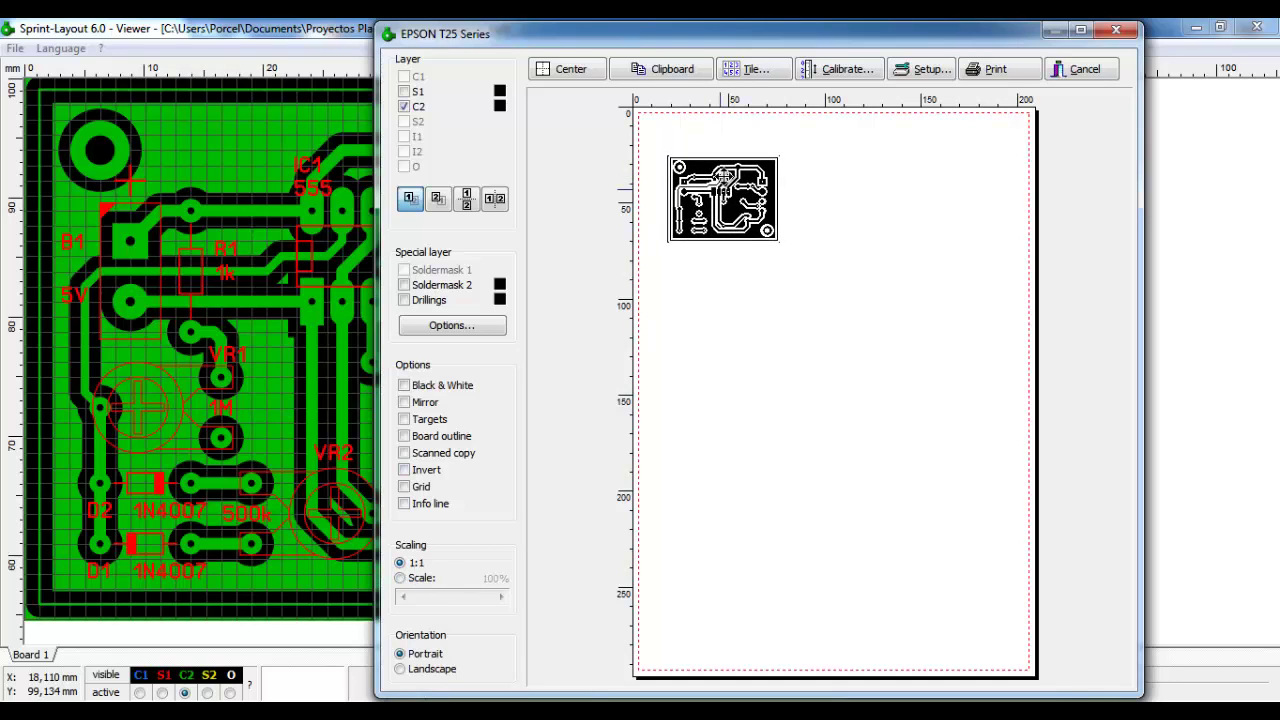
Tile the board as 2 by 3 copies on the page with a gap between the tiles.
{"action": "left_click", "coordinate": [750, 72]}
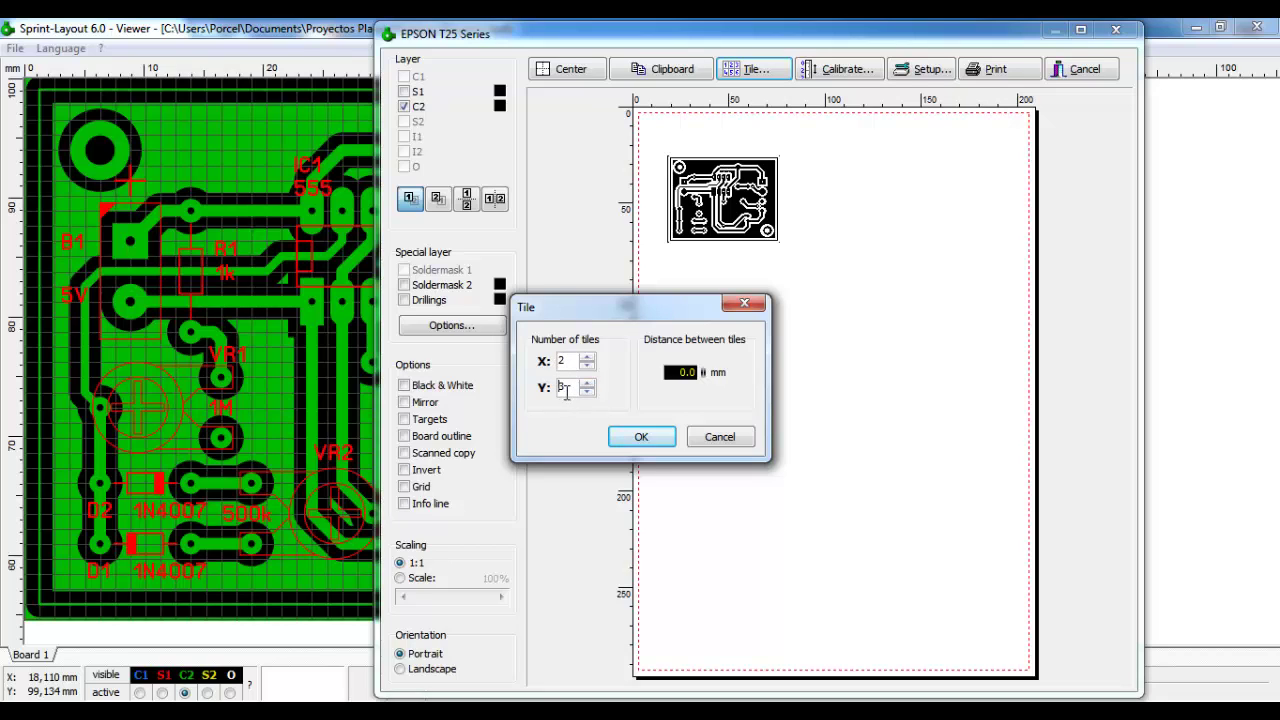
{"action": "left_click", "coordinate": [682, 373]}
{"action": "left_click", "coordinate": [648, 436]}
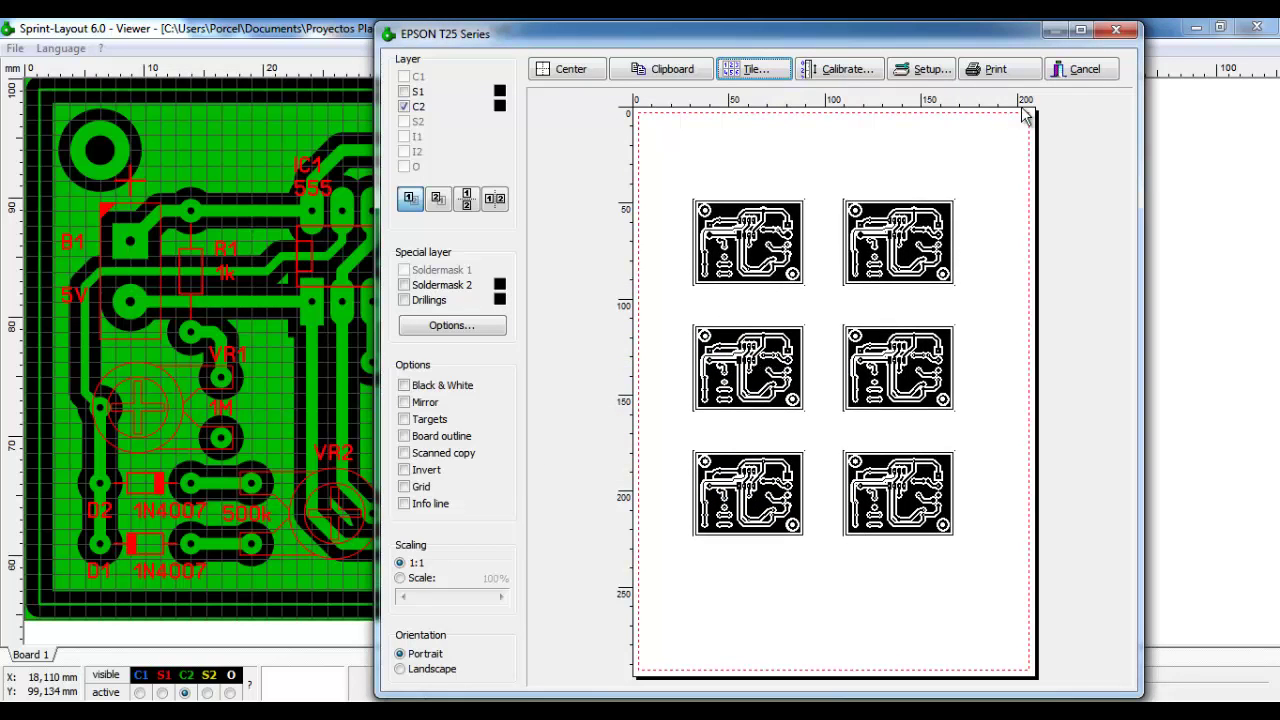
Open the printer setup from the print preview, check the printer selection list and cancel the setup.
{"action": "left_click", "coordinate": [926, 68]}
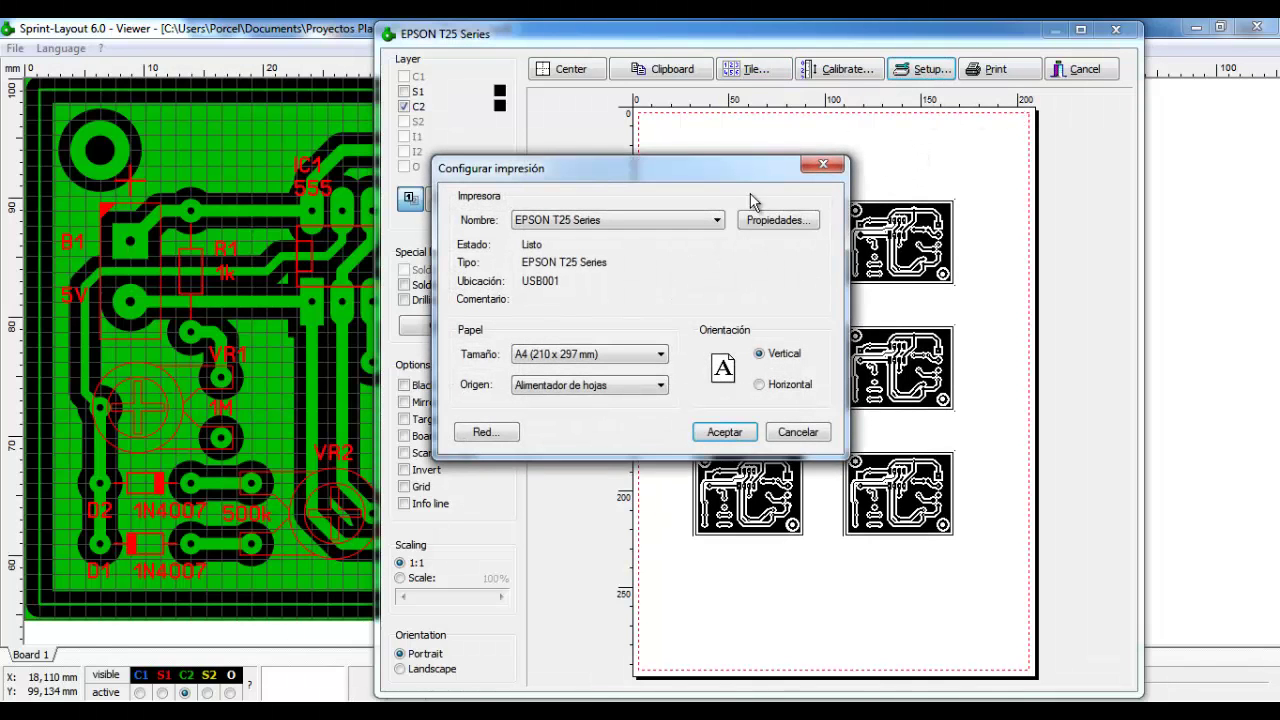
{"action": "left_click", "coordinate": [717, 221]}
{"action": "left_click", "coordinate": [717, 221]}
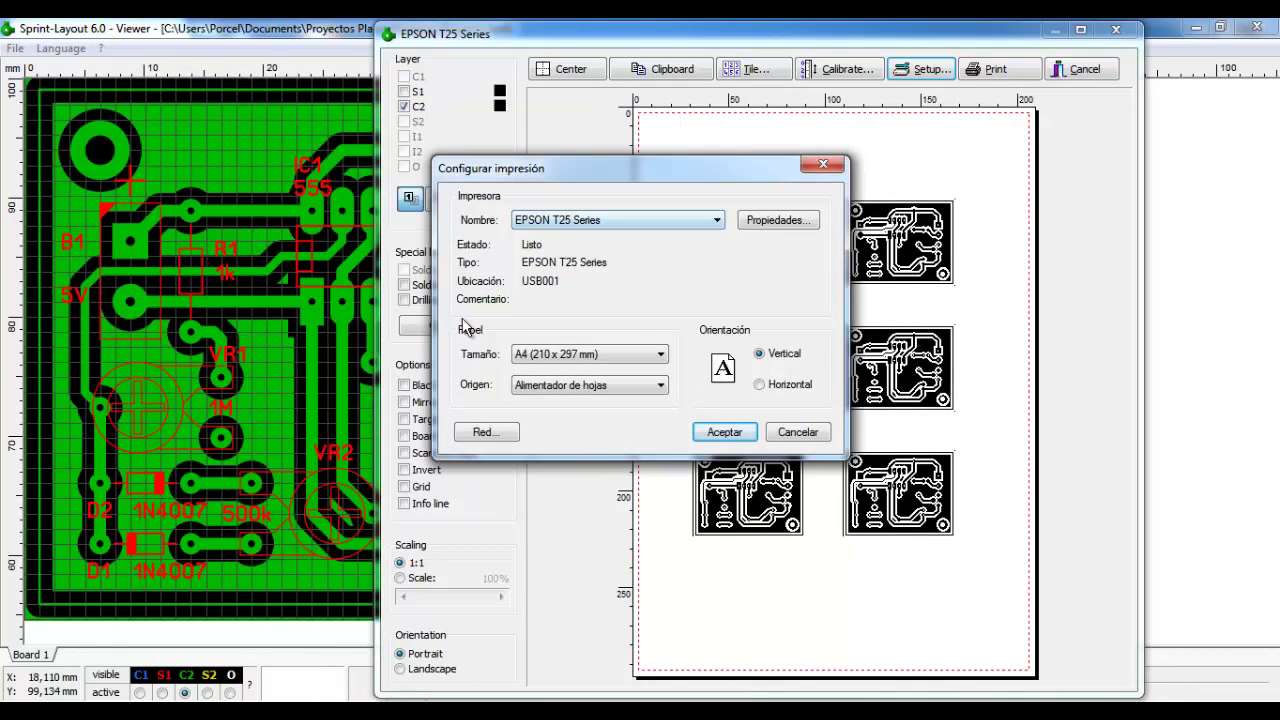
{"action": "left_click", "coordinate": [797, 433]}
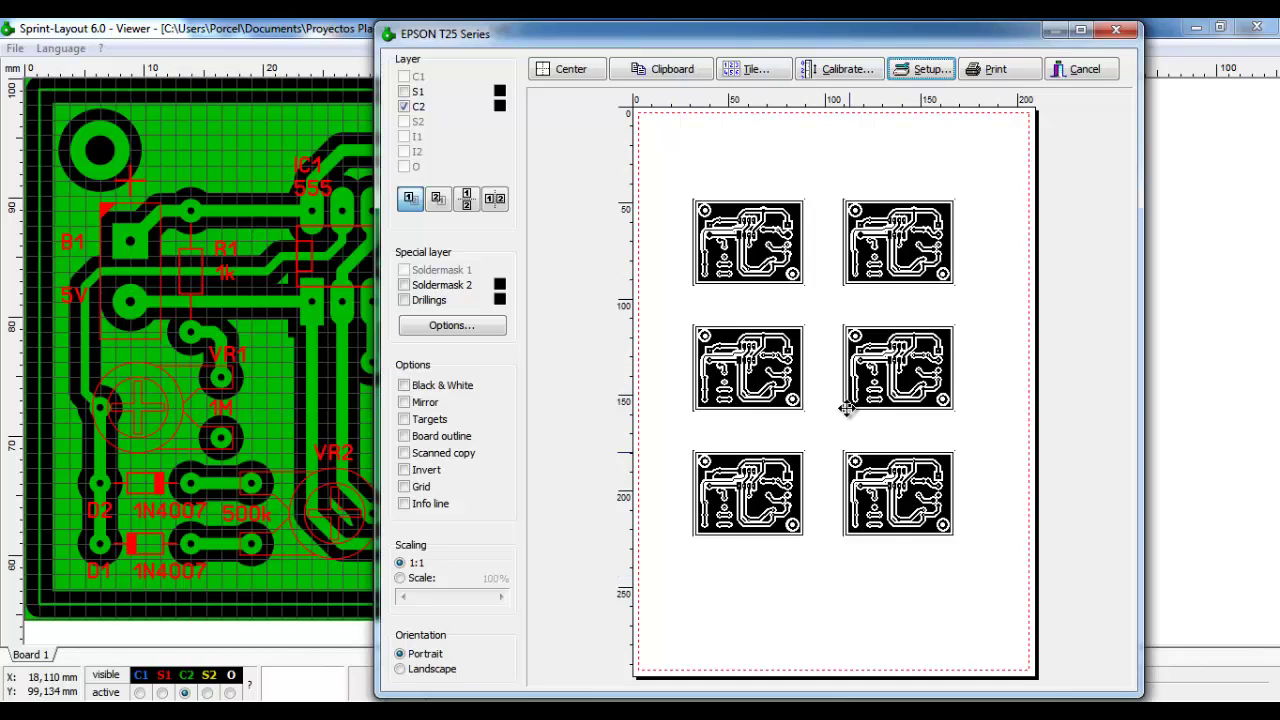
Reposition the tiled board copies on the page, minimizing the full Sprint-Layout 6.0 window to return to the viewer's print preview.
{"action": "left_click_drag", "start_coordinate": [790, 370], "coordinate": [790, 380]}
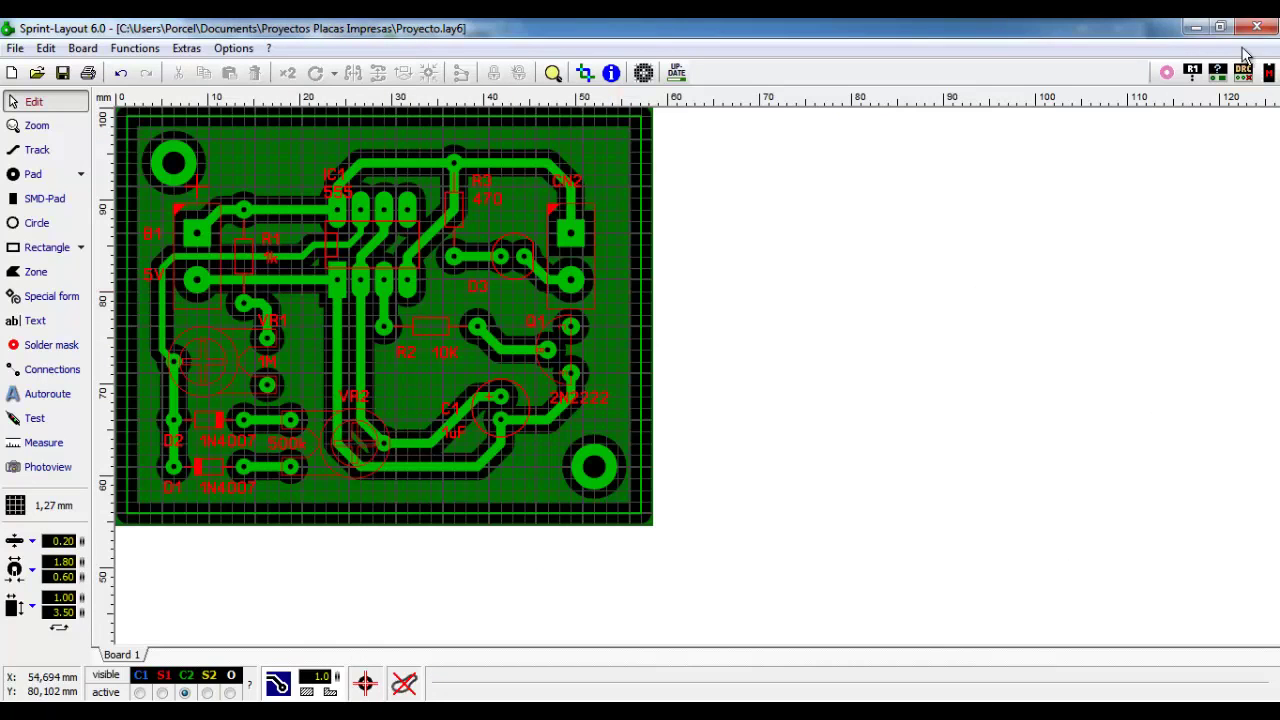
{"action": "left_click", "coordinate": [1203, 35]}
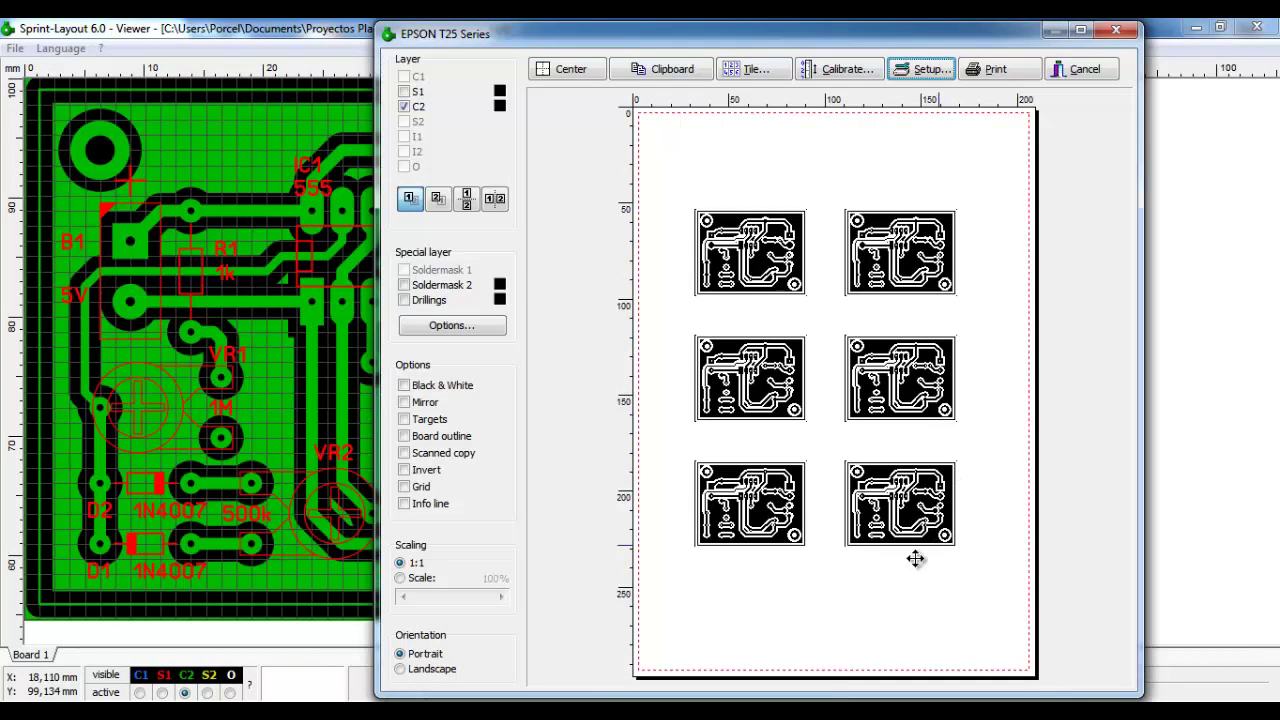
{"action": "left_click_drag", "start_coordinate": [910, 256], "coordinate": [922, 242]}
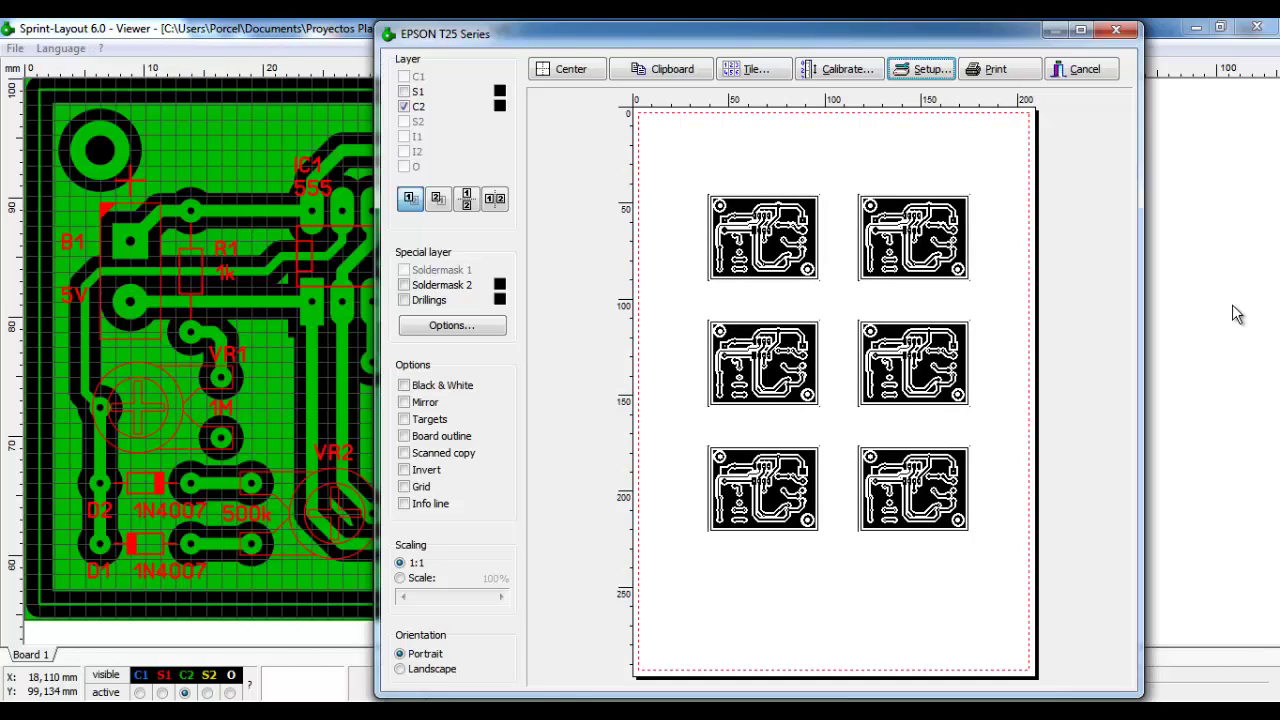
Close the print preview and the viewer, and point out Sprint-Layout60_Viewer.exe and Proyecto.lay6 in the project folder.
{"action": "left_click", "coordinate": [1087, 72]}
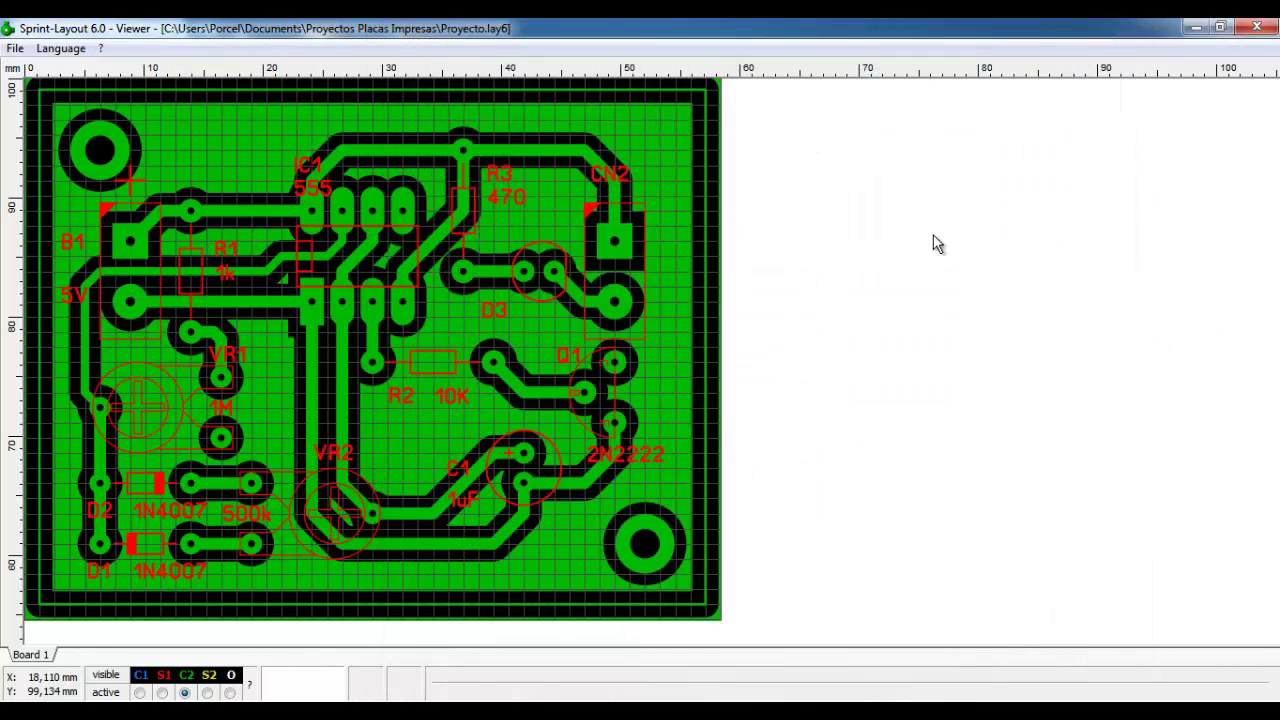
{"action": "left_click", "coordinate": [1271, 31]}
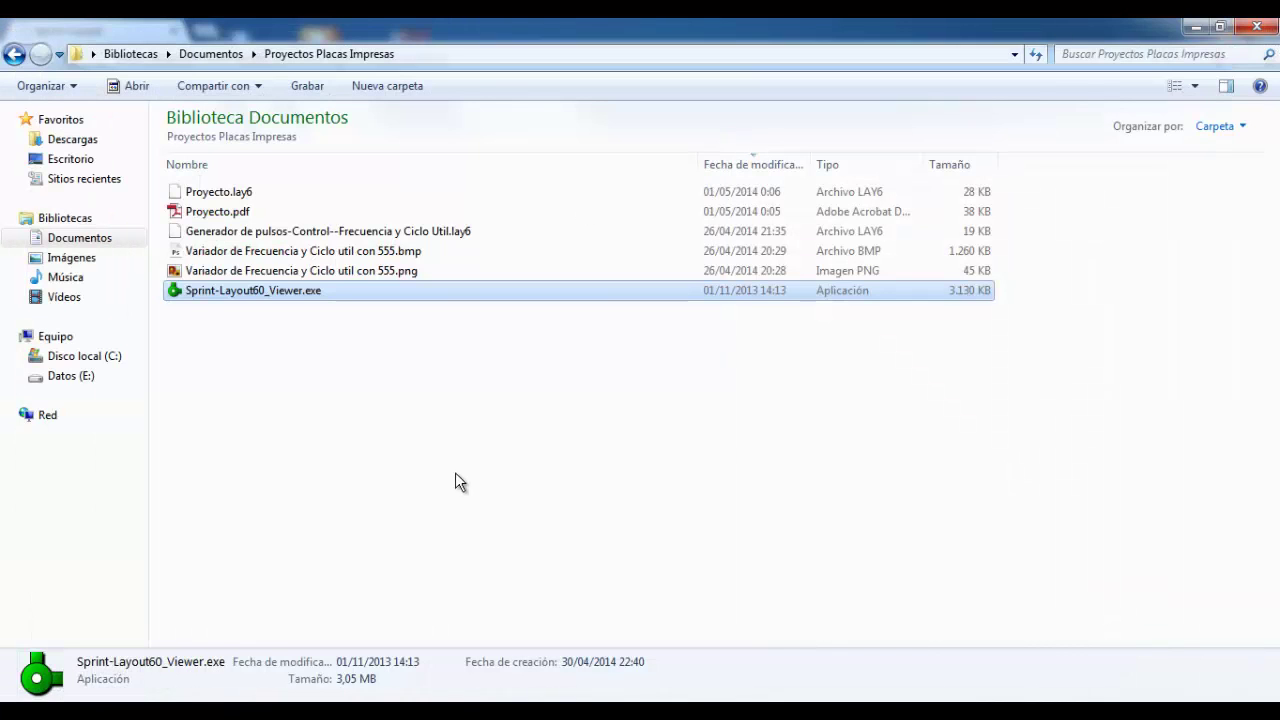
{"action": "left_click", "coordinate": [455, 482]}
{"action": "mouse_move", "coordinate": [278, 291]}
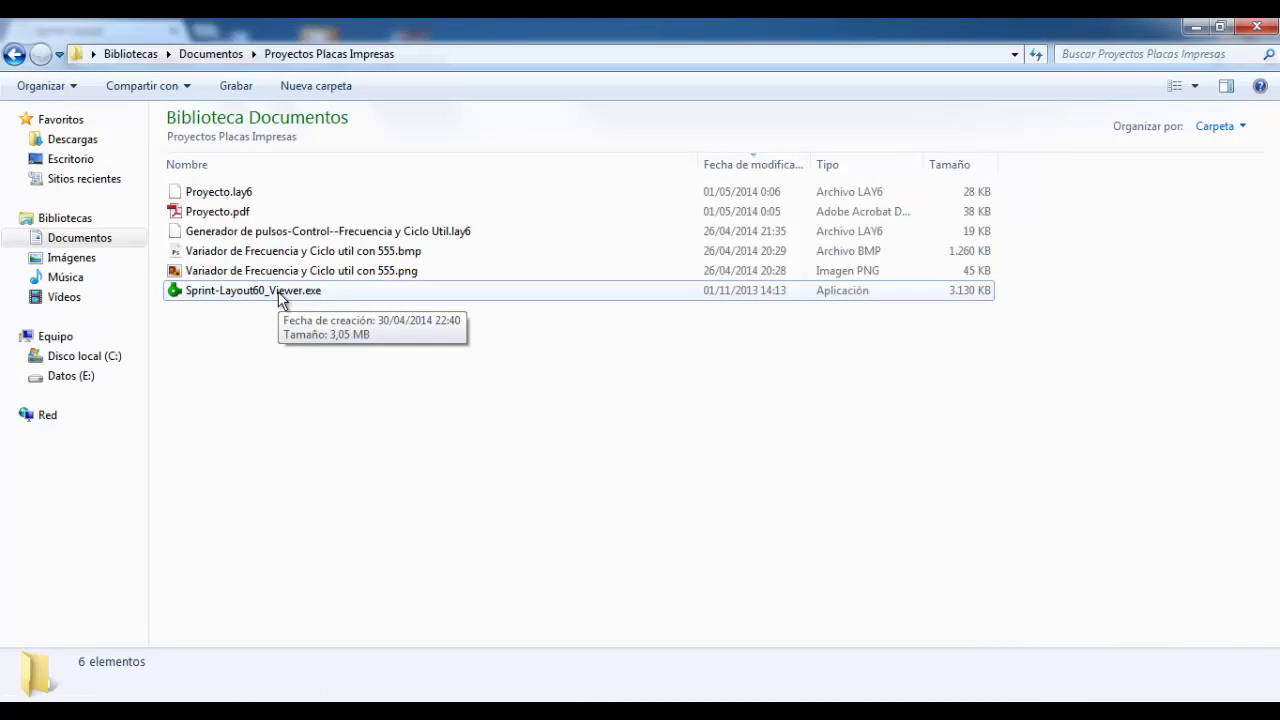
{"action": "left_click", "coordinate": [183, 297]}
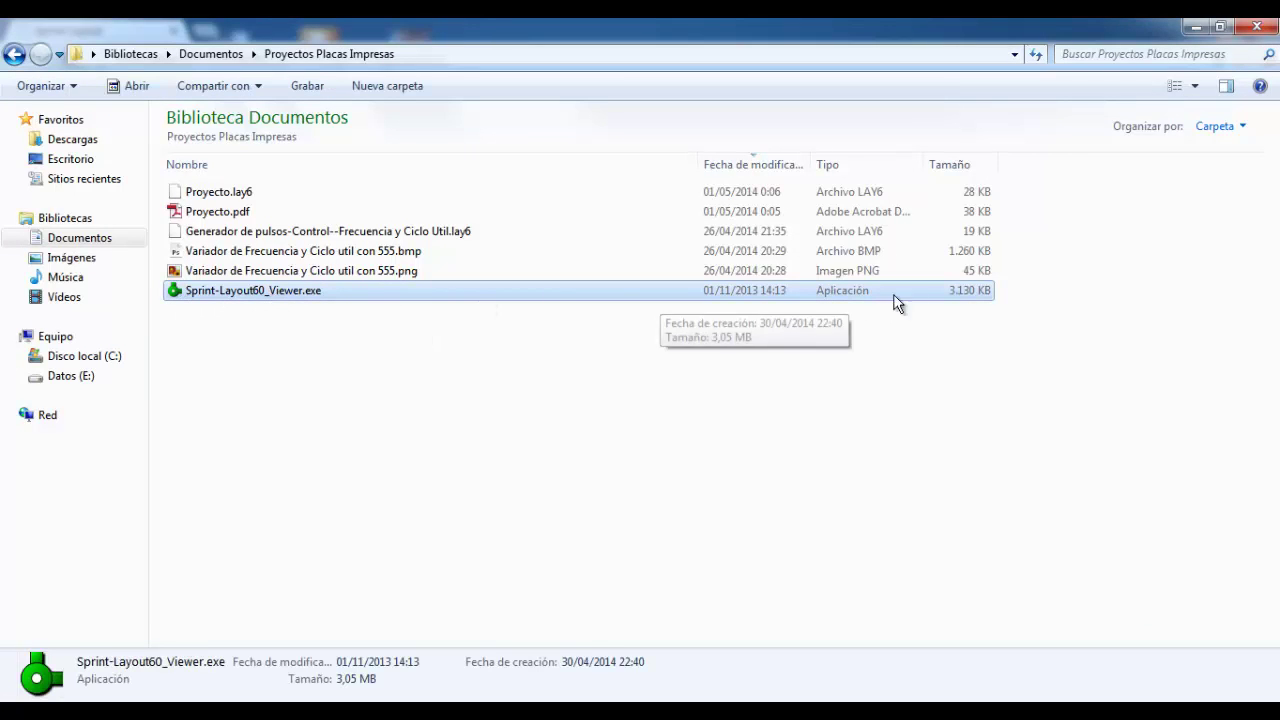
{"action": "left_click", "coordinate": [213, 196]}
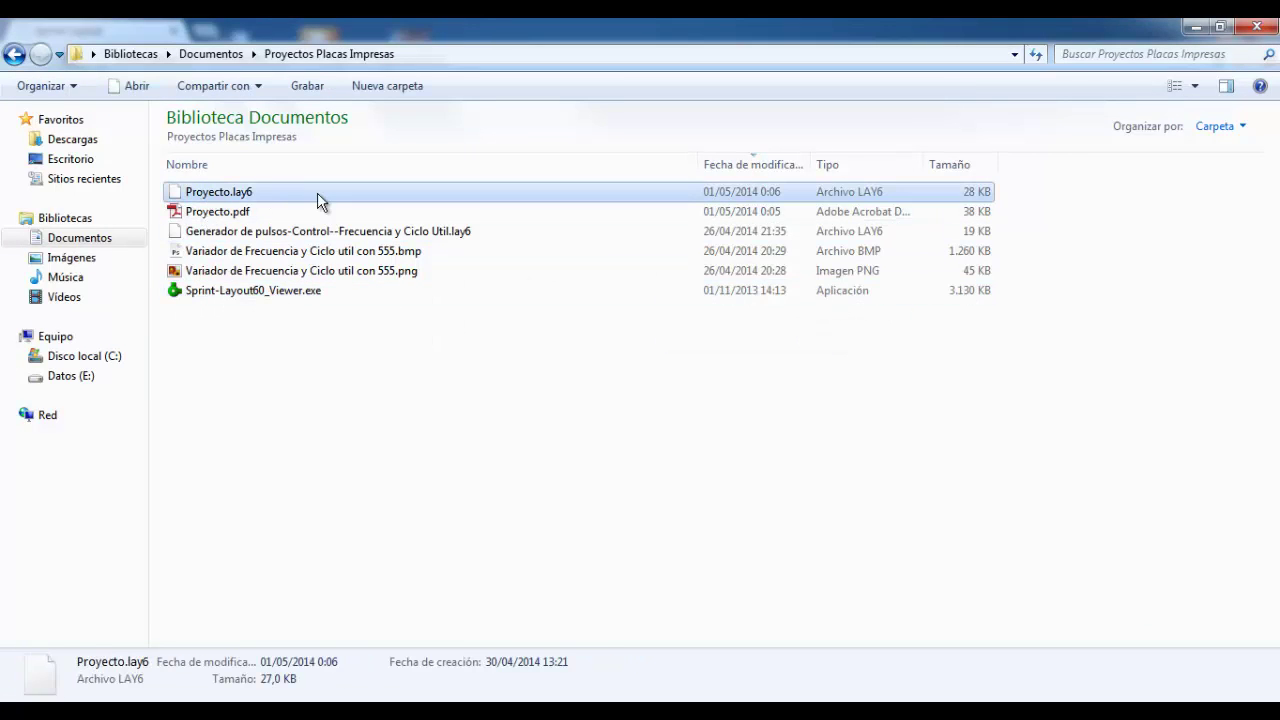
Launch Sprint-Layout60_Viewer.exe from the project folder, open Proyecto.lay6 in it and close the viewer.
{"action": "left_click", "coordinate": [270, 290]}
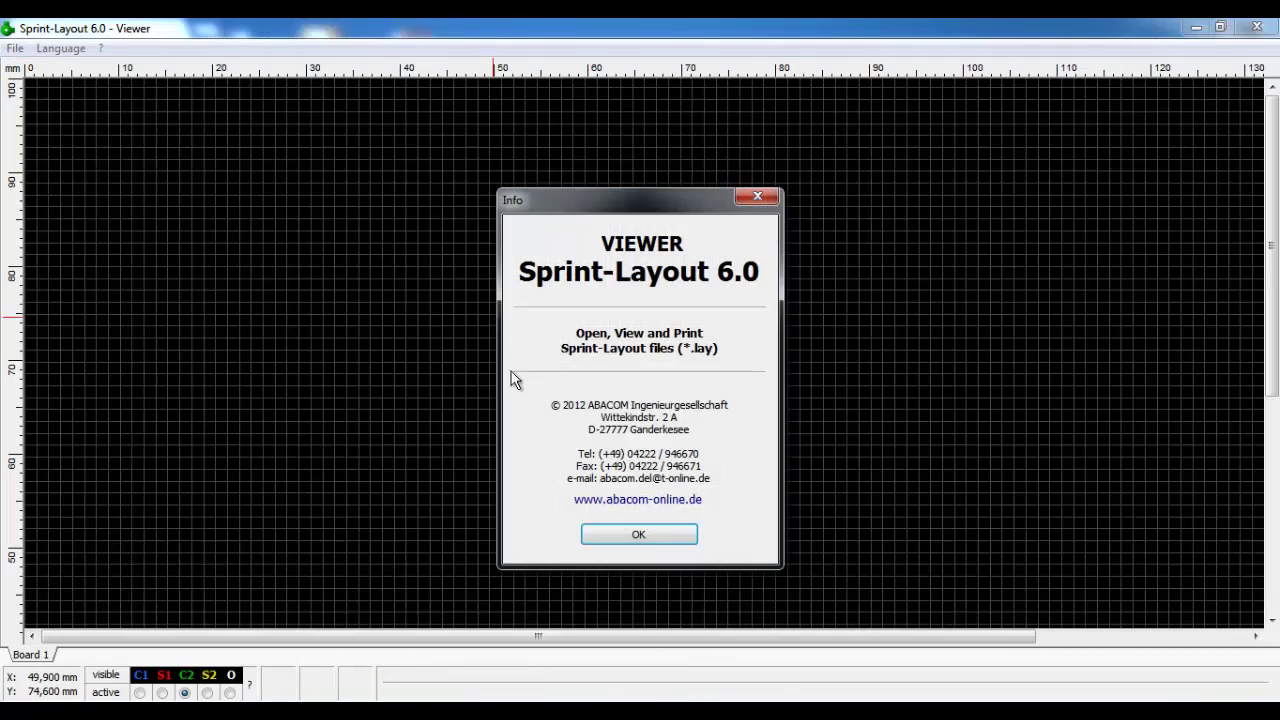
{"action": "left_click", "coordinate": [638, 535]}
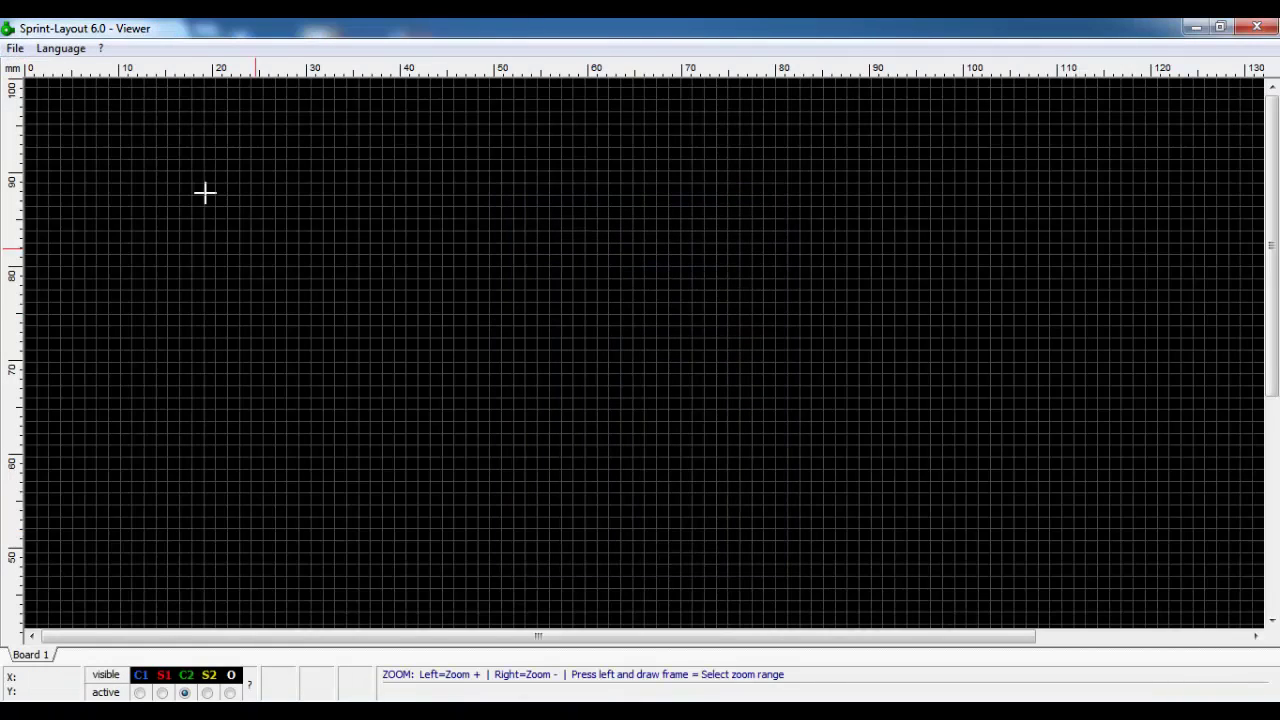
{"action": "left_click", "coordinate": [15, 48]}
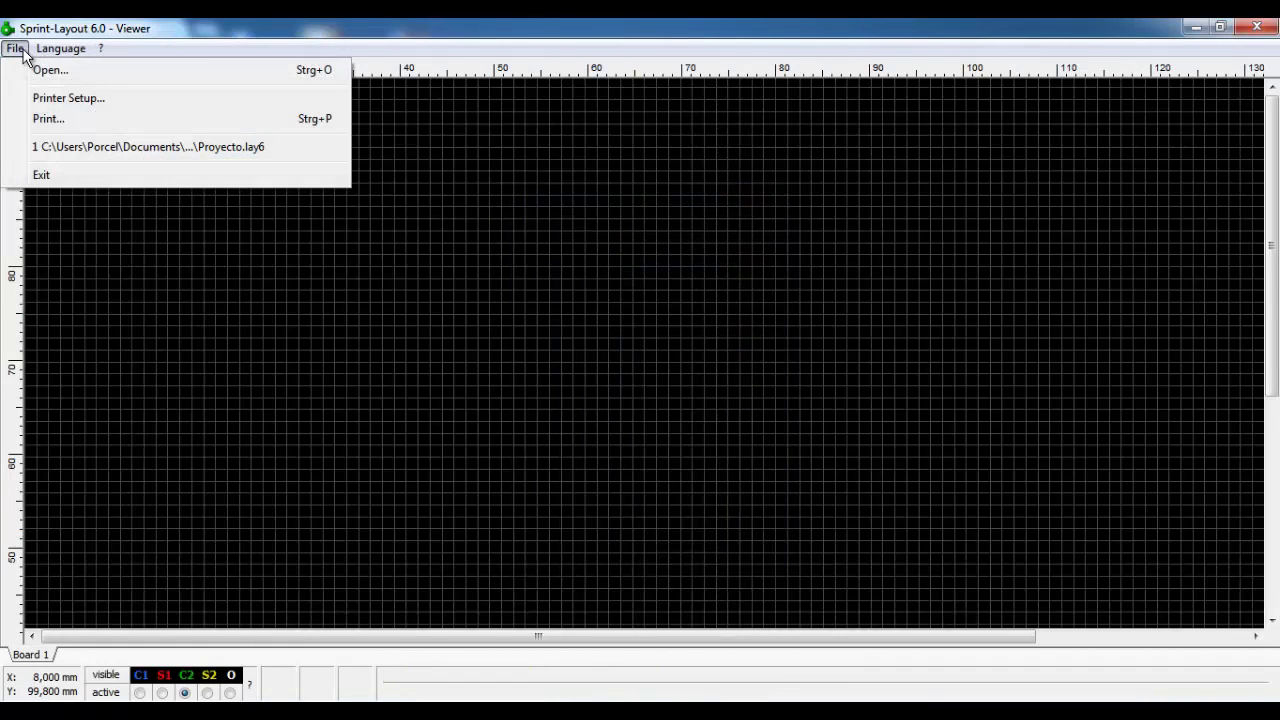
{"action": "left_click", "coordinate": [68, 72]}
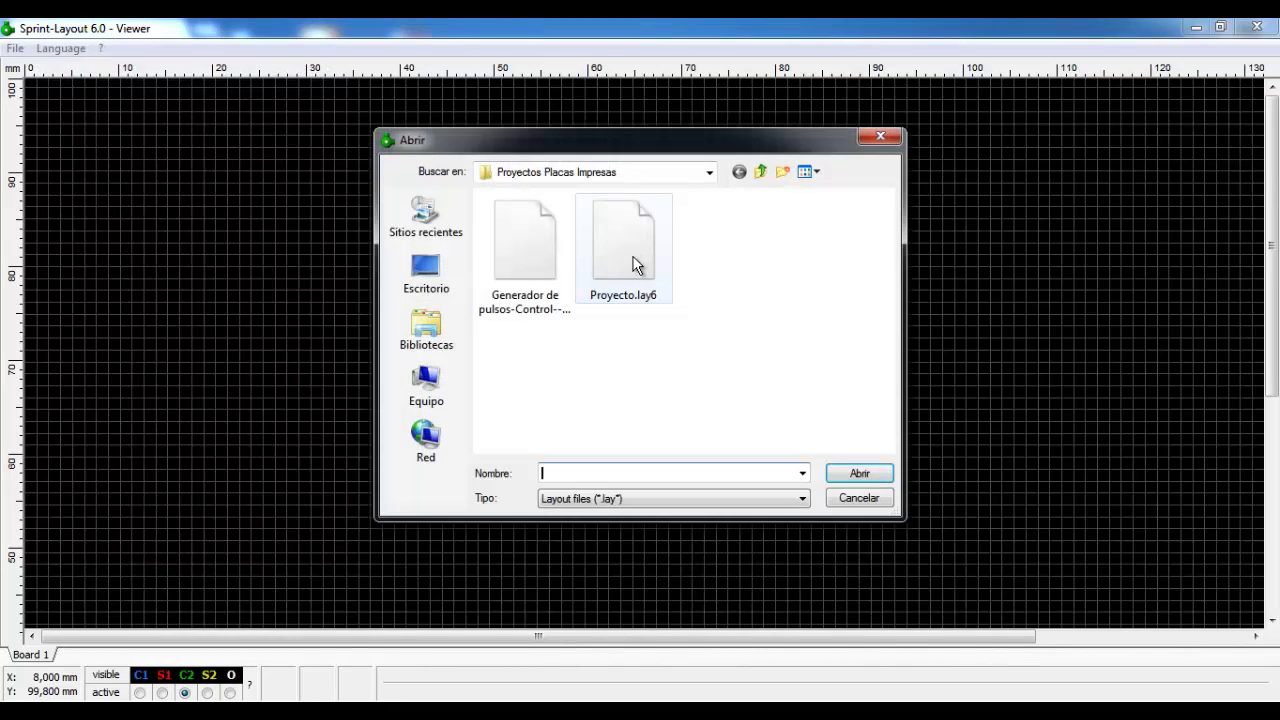
{"action": "double_click", "coordinate": [632, 262]}
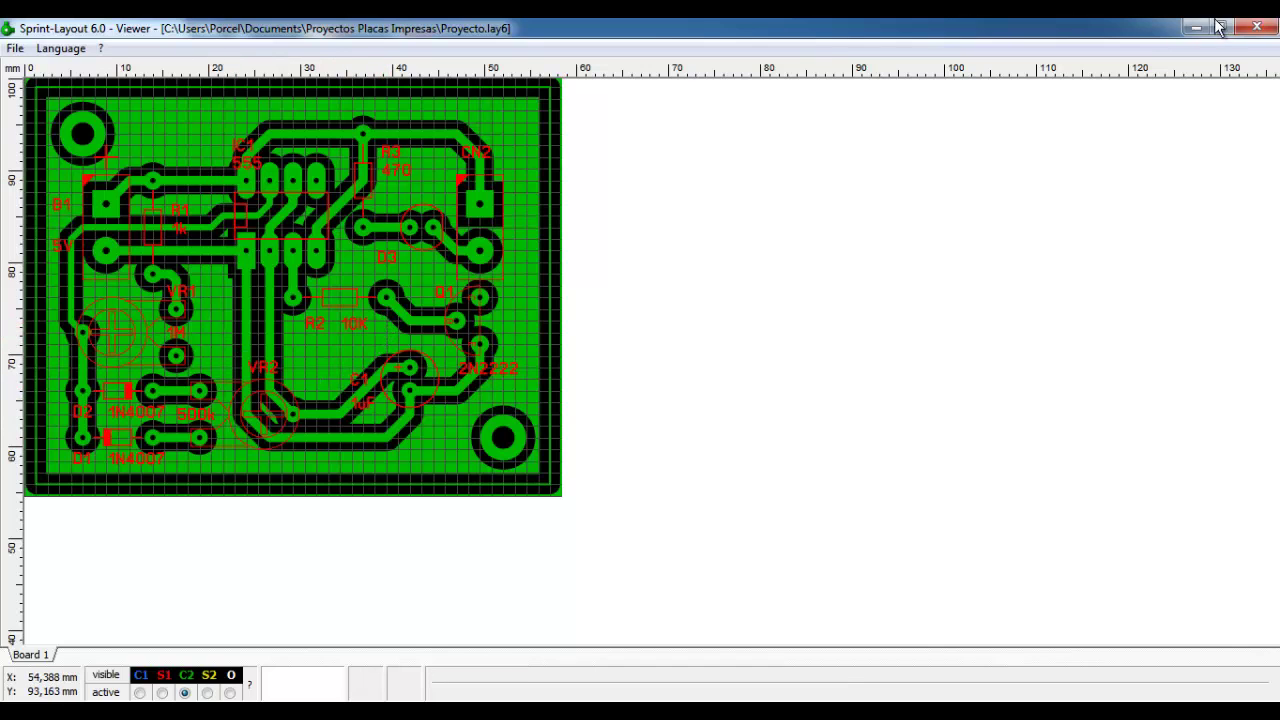
{"action": "left_click", "coordinate": [1270, 24]}
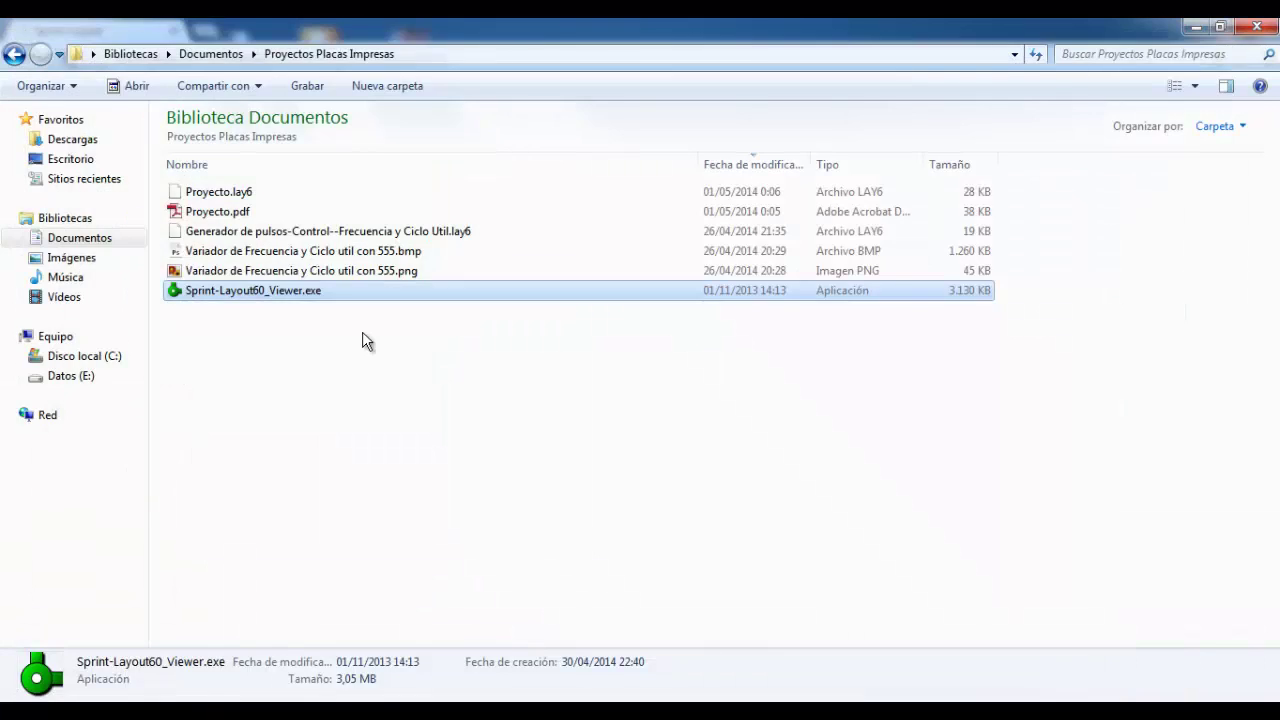